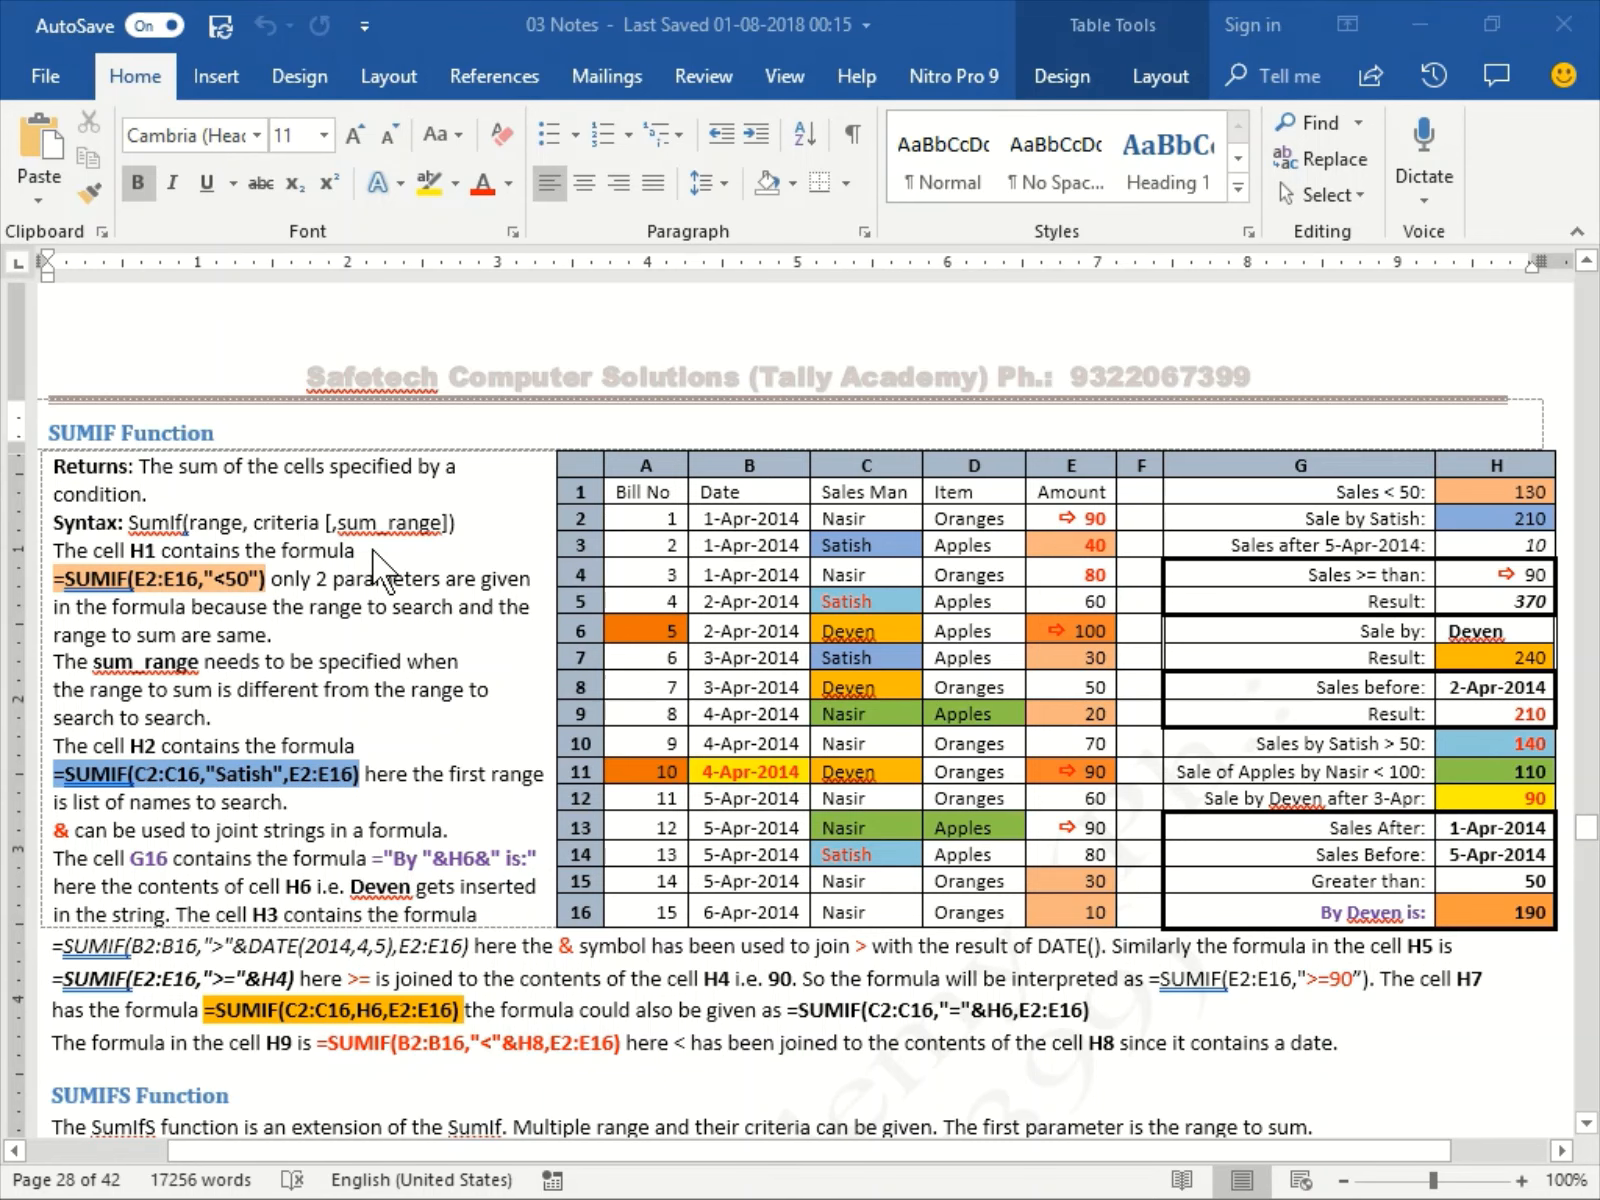
Switch to the sumif workbook in Excel and select the sales amounts in E2:E16.
key("alt+Tab")
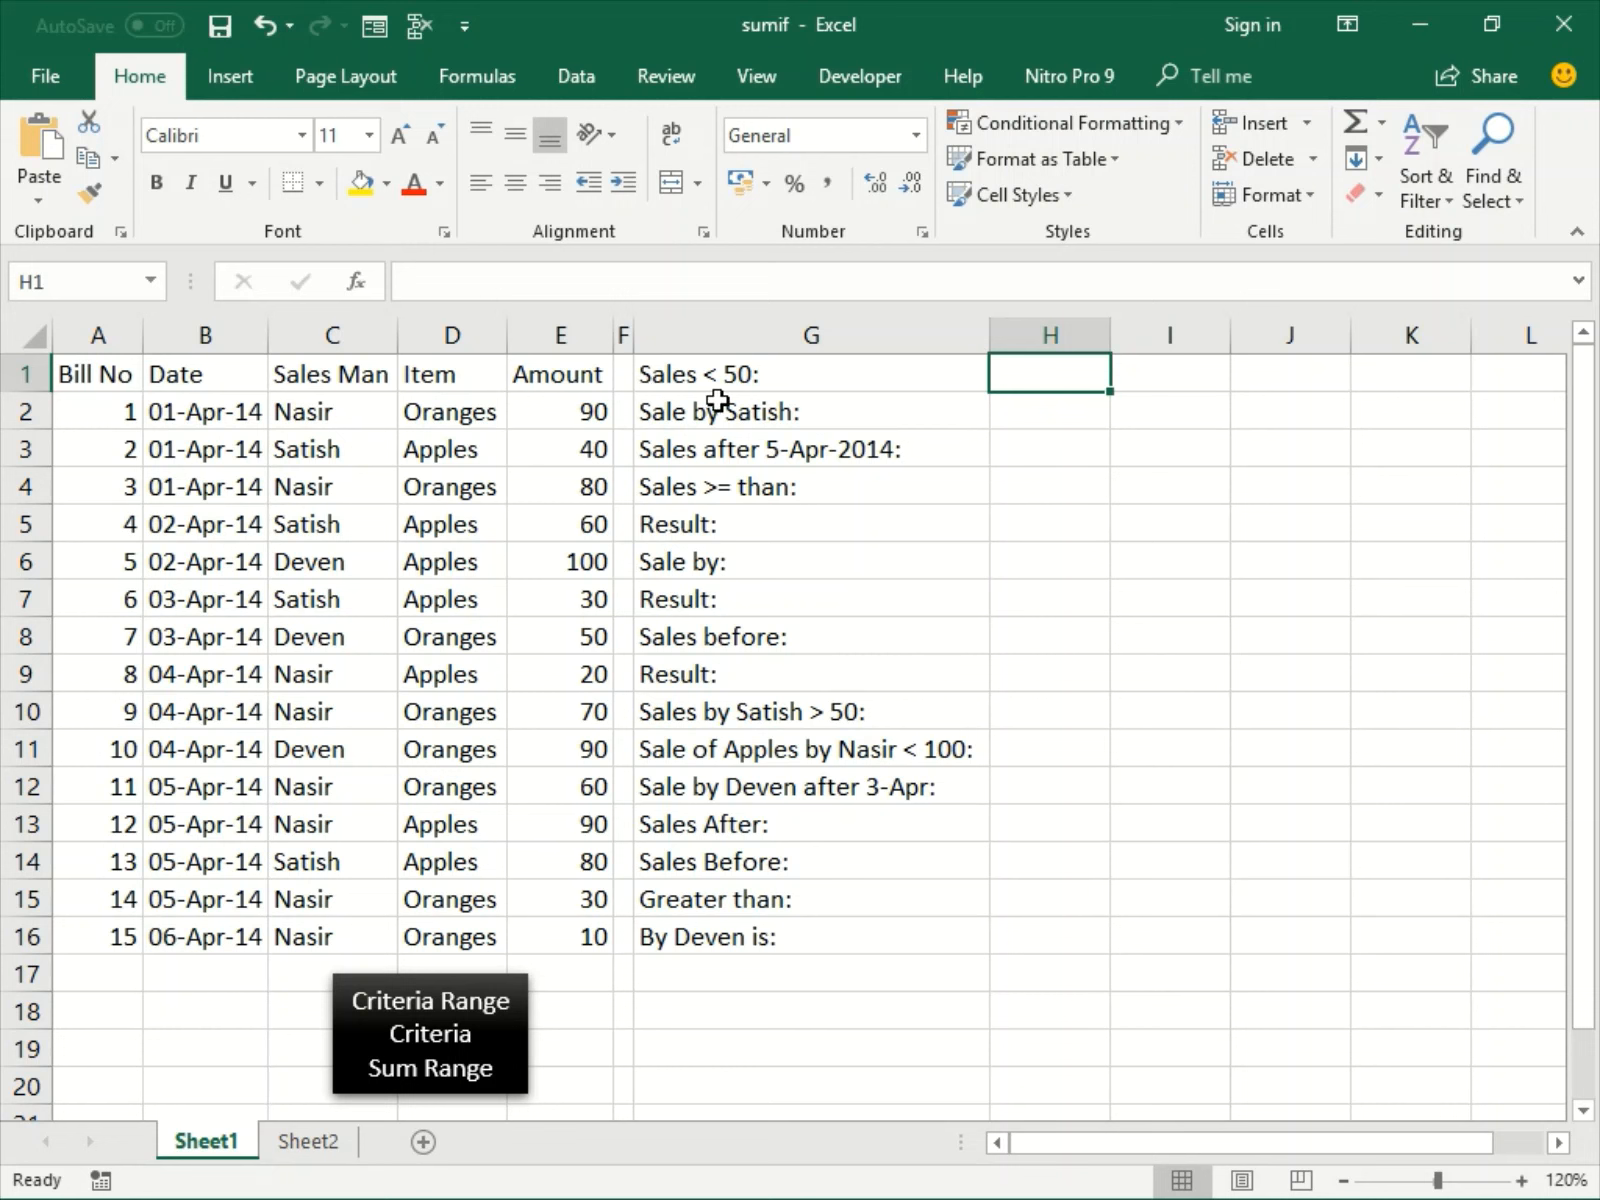
left_click(583, 403)
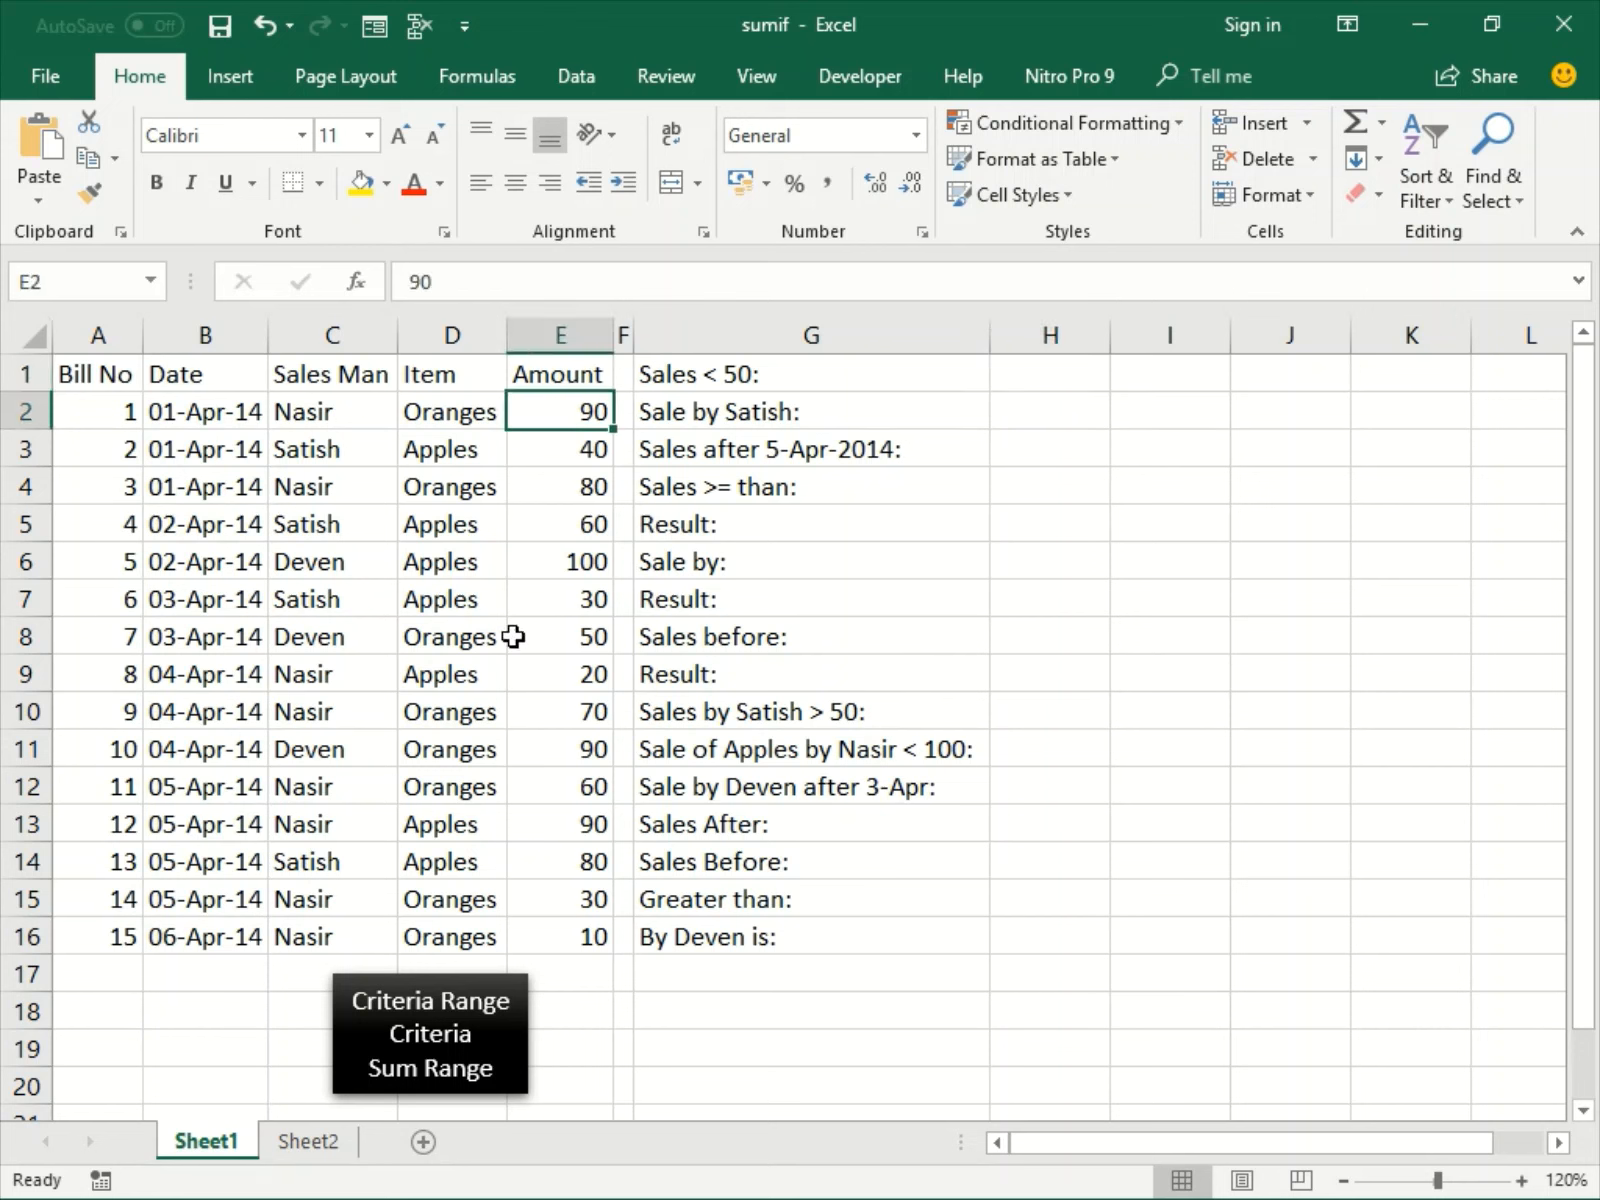
left_click(573, 936, "shift")
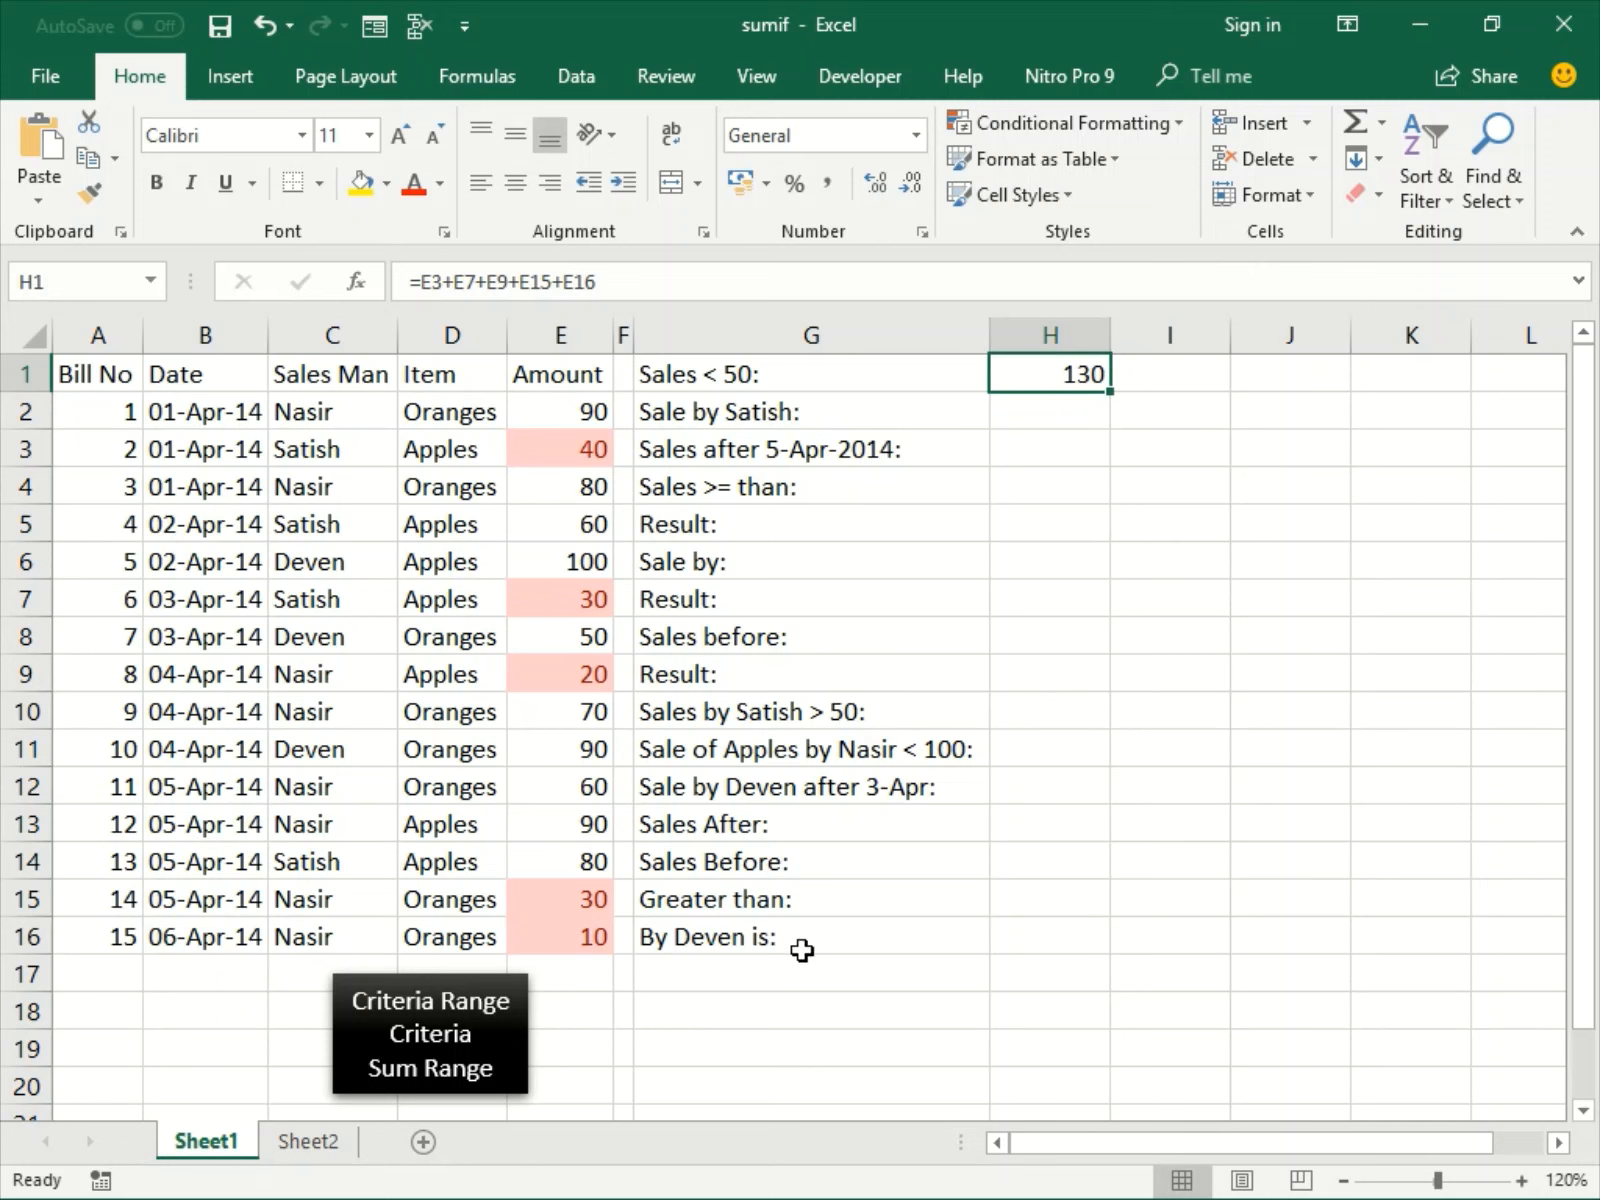
Examine which Amount cells the addition formula in H1 refers to.
key("F2")
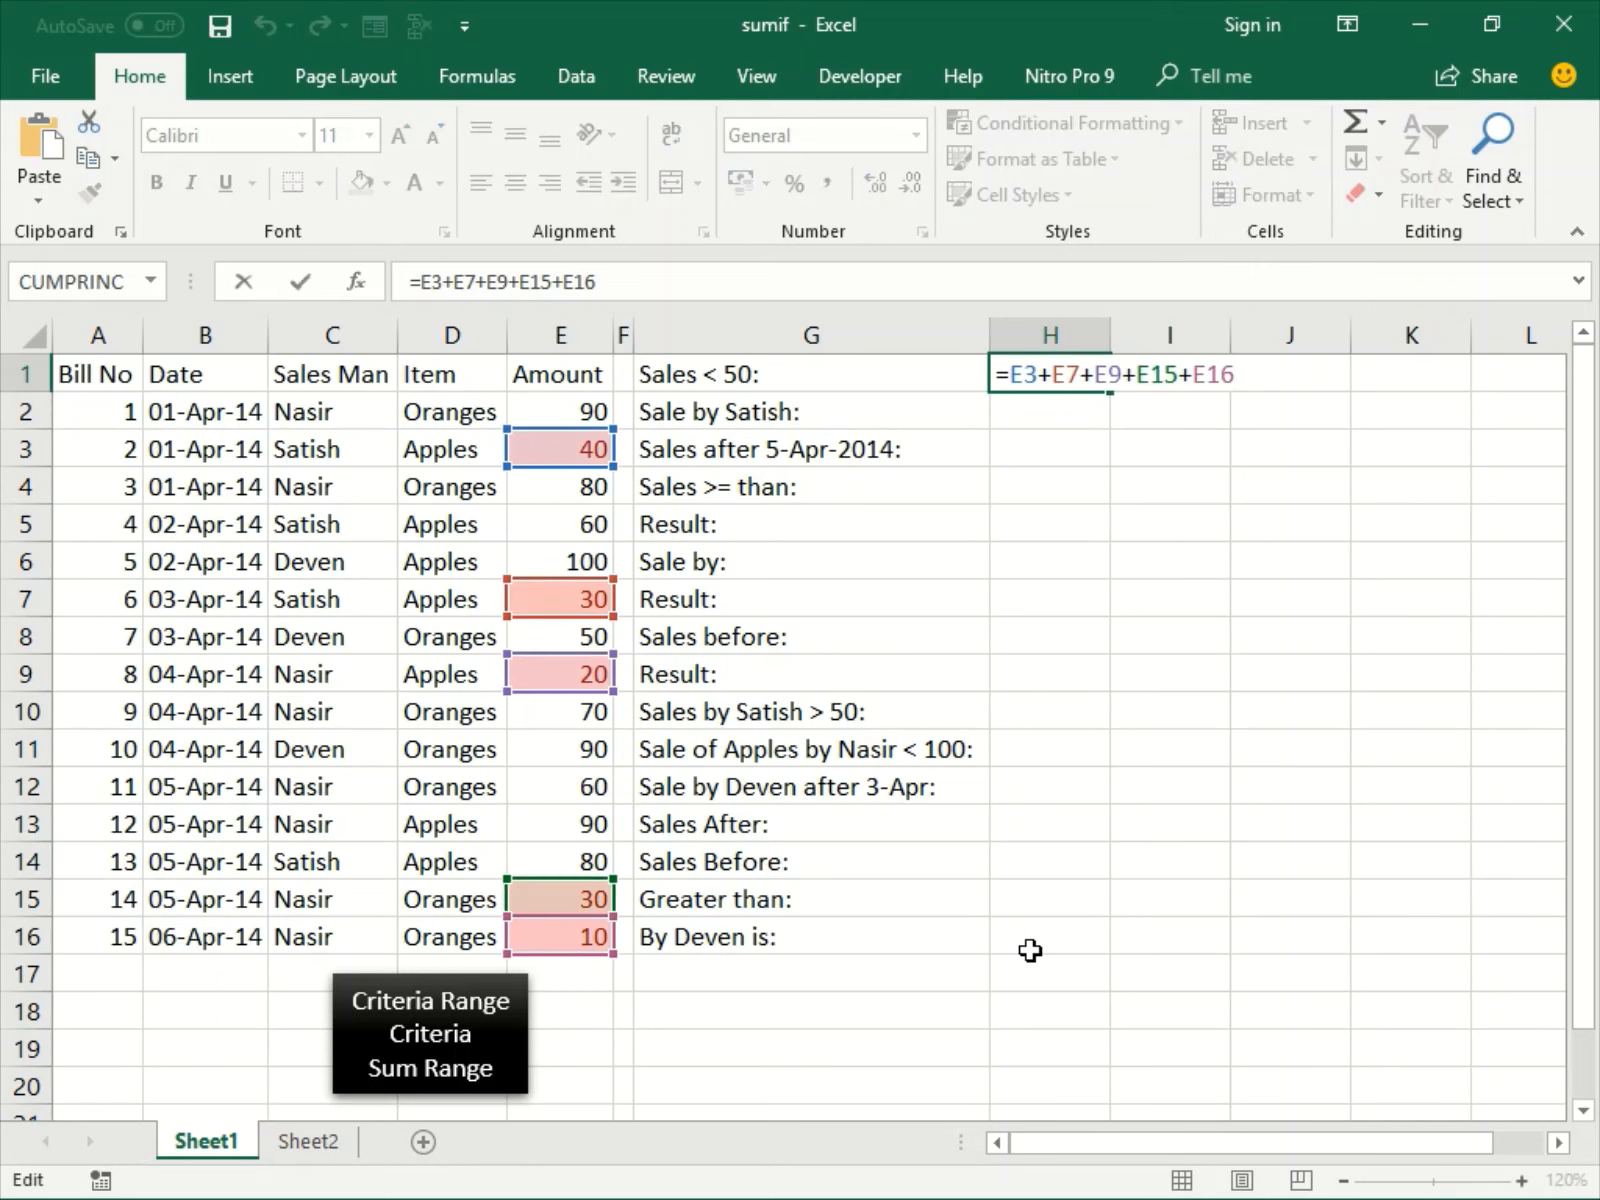
key("Escape")
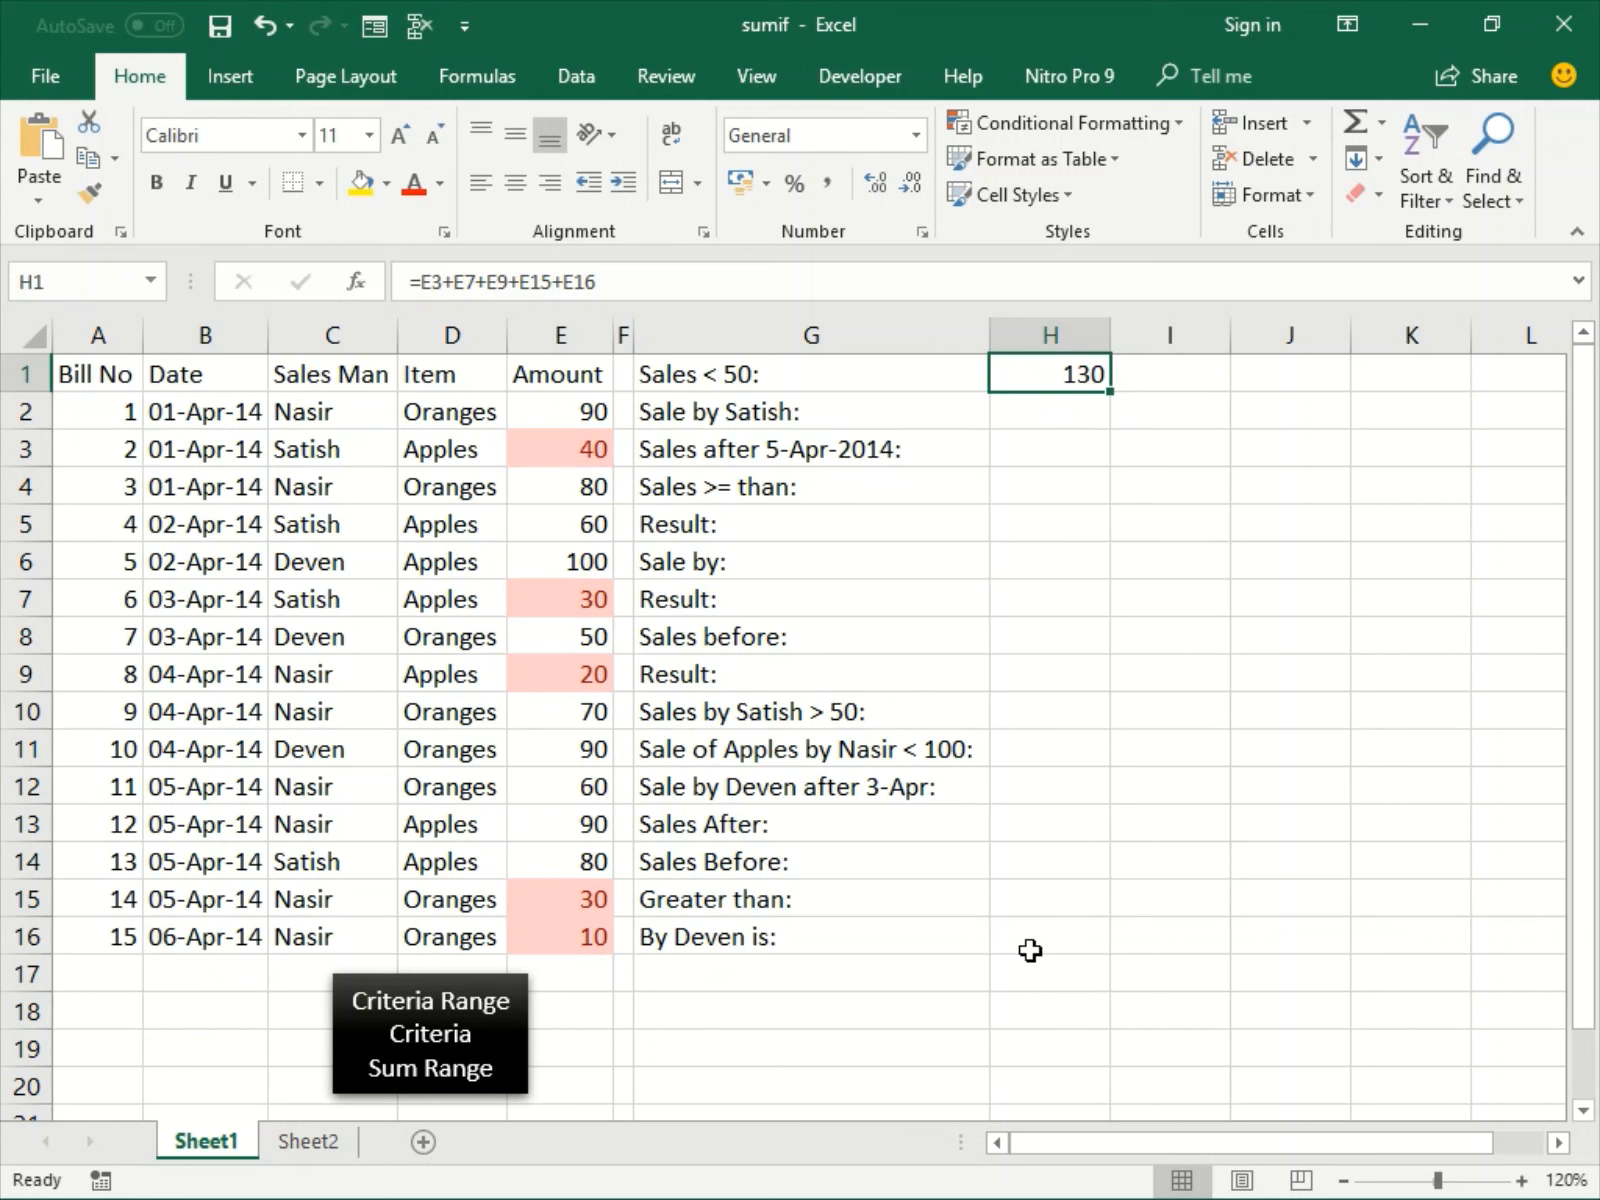
key("F2")
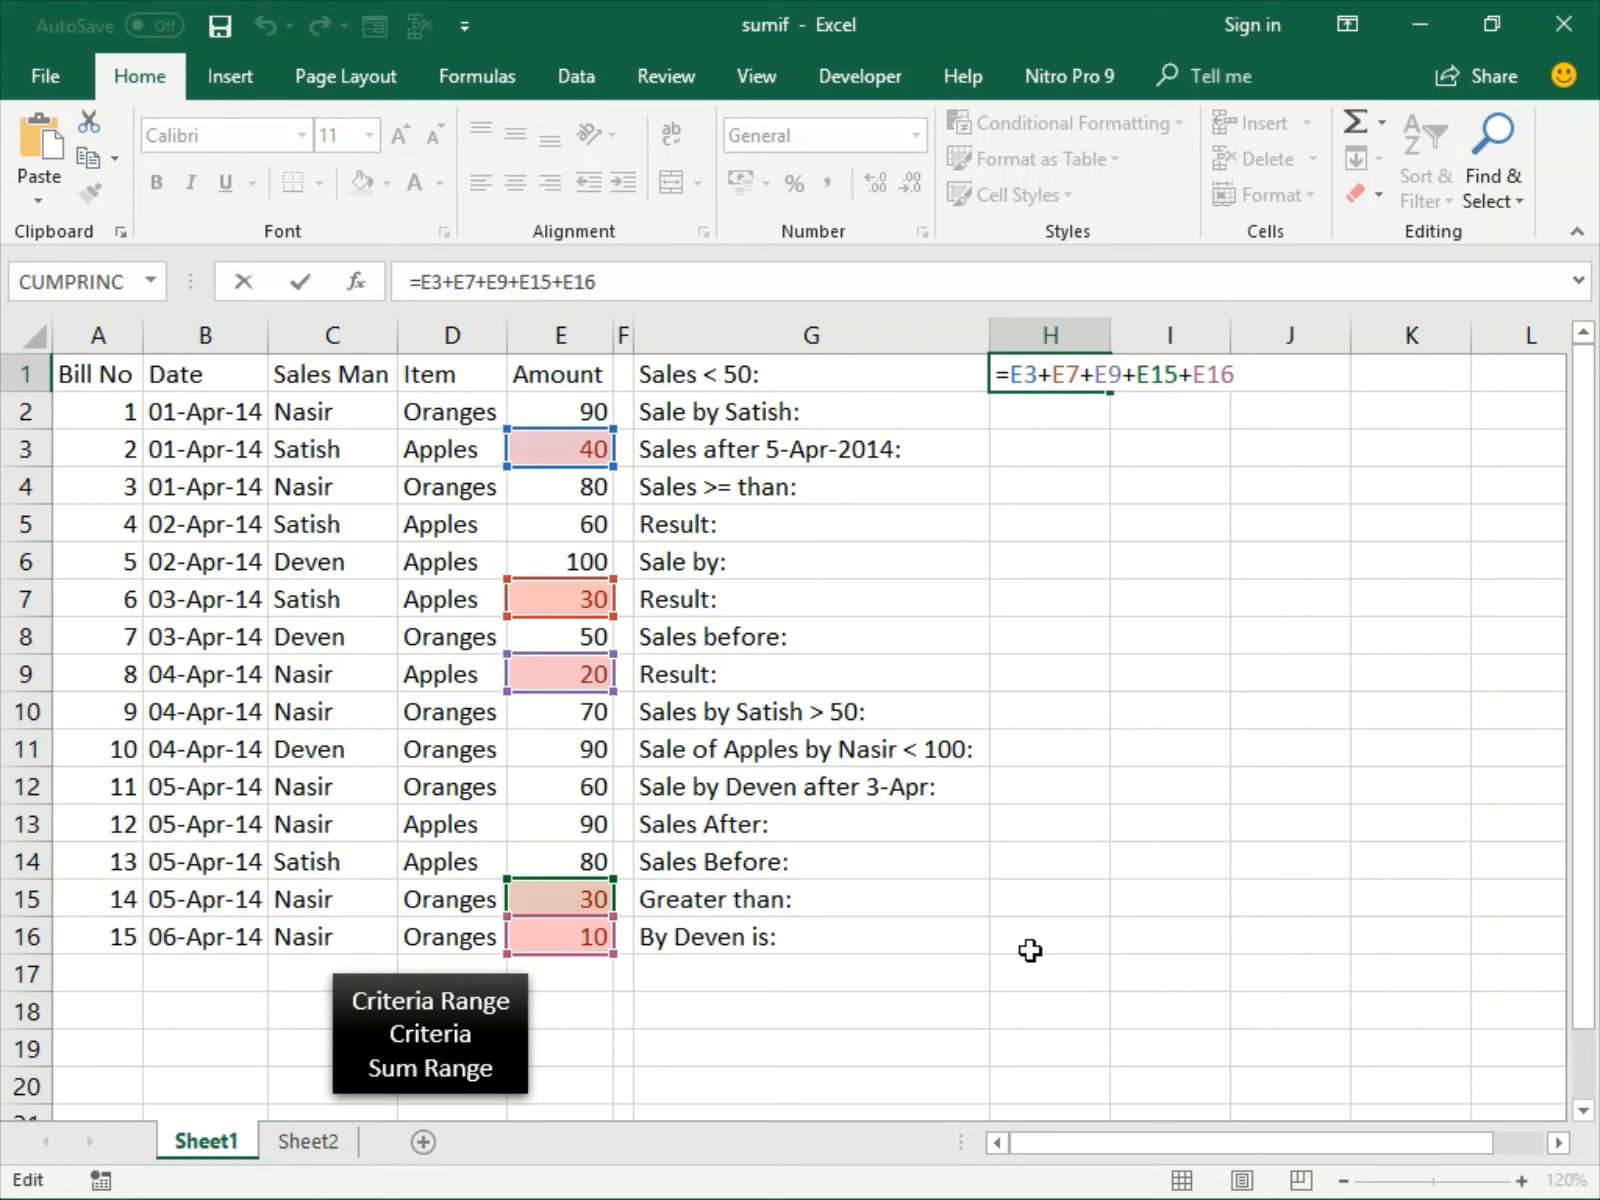
key("ctrl+Return")
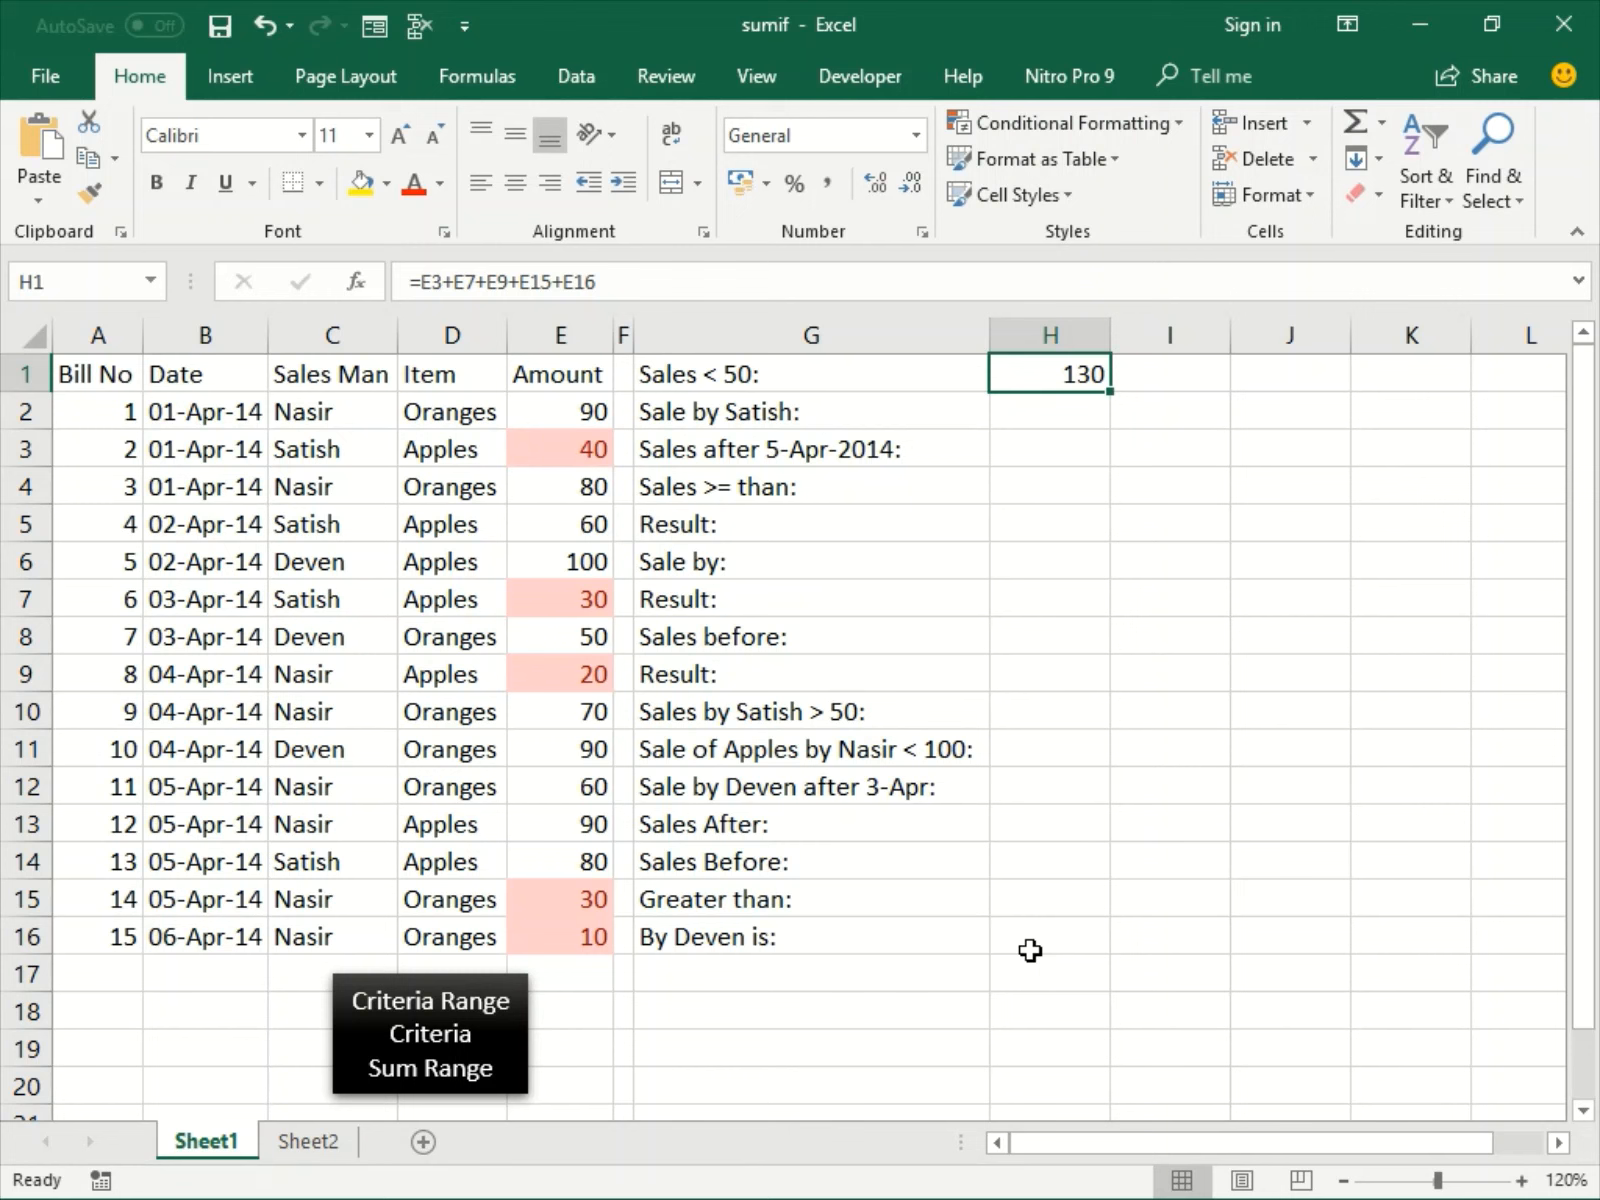
Replace the addition in H1 with =SUMIF(E2:E16,"<50",E2:E16), keeping H1 selected.
type("=SUMIF(")
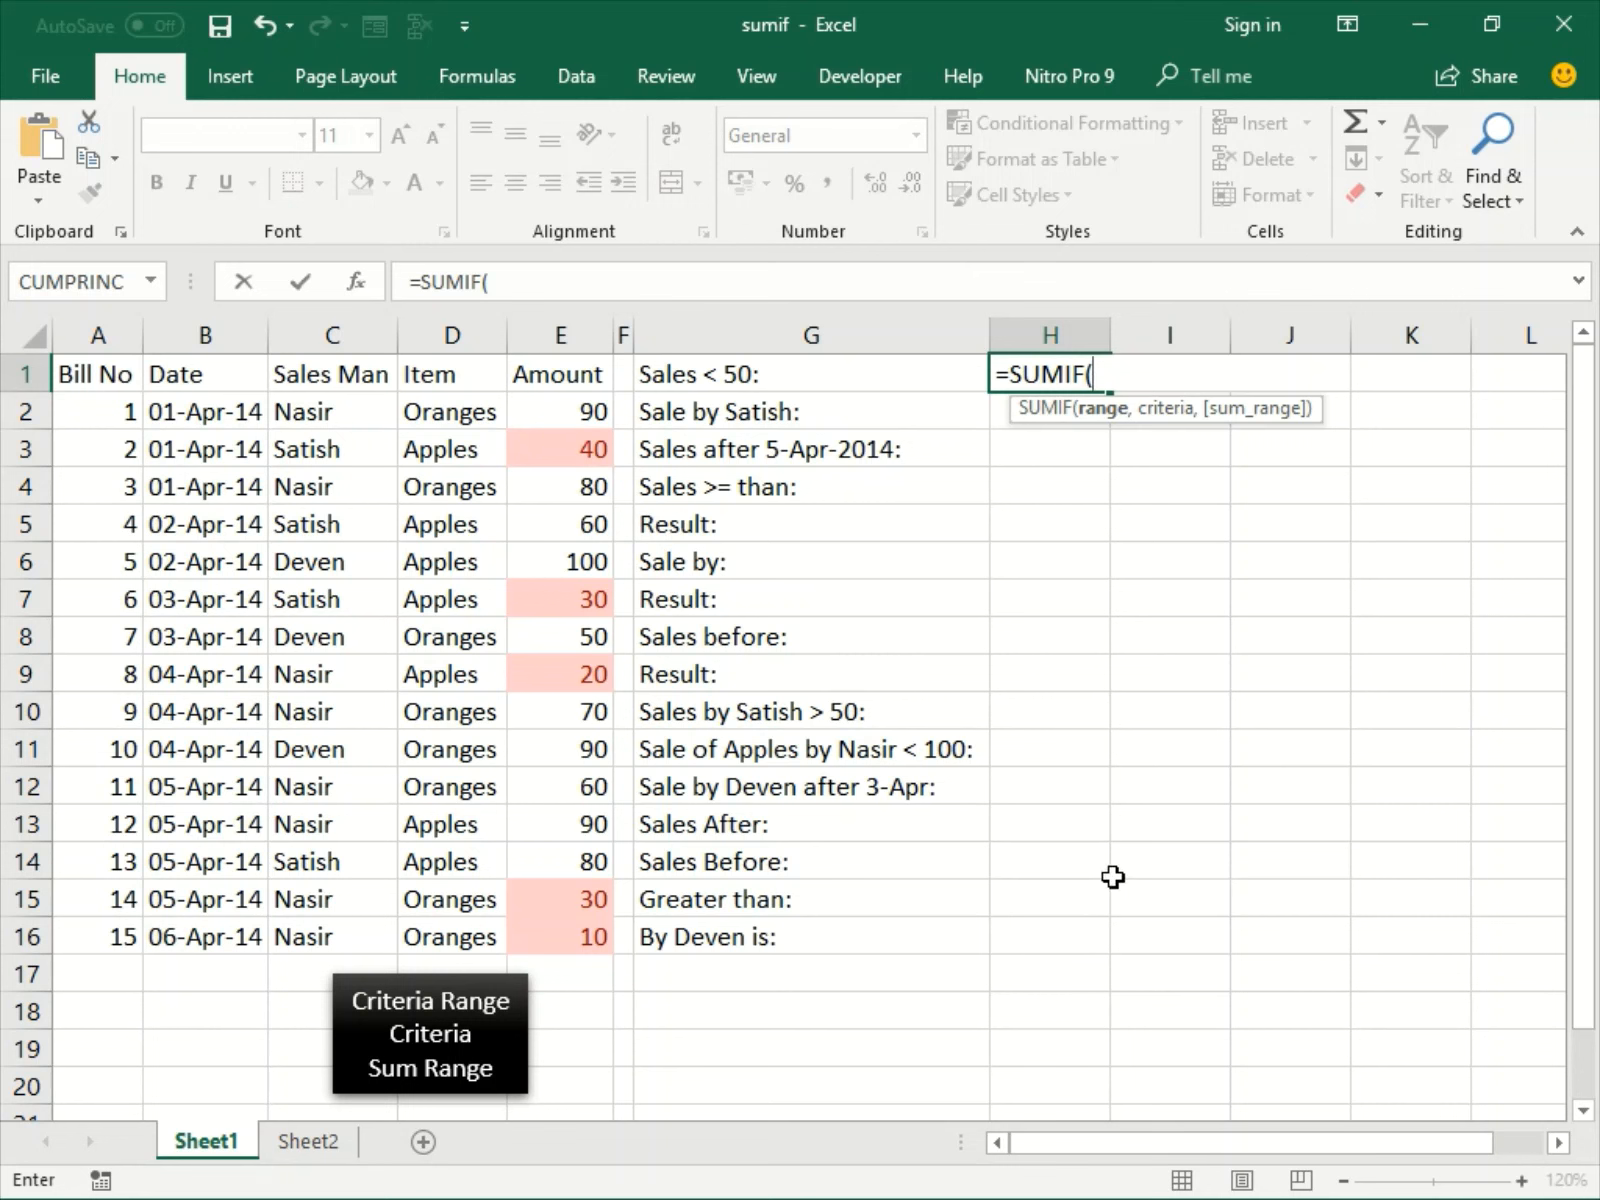
left_click(549, 405)
key("End")
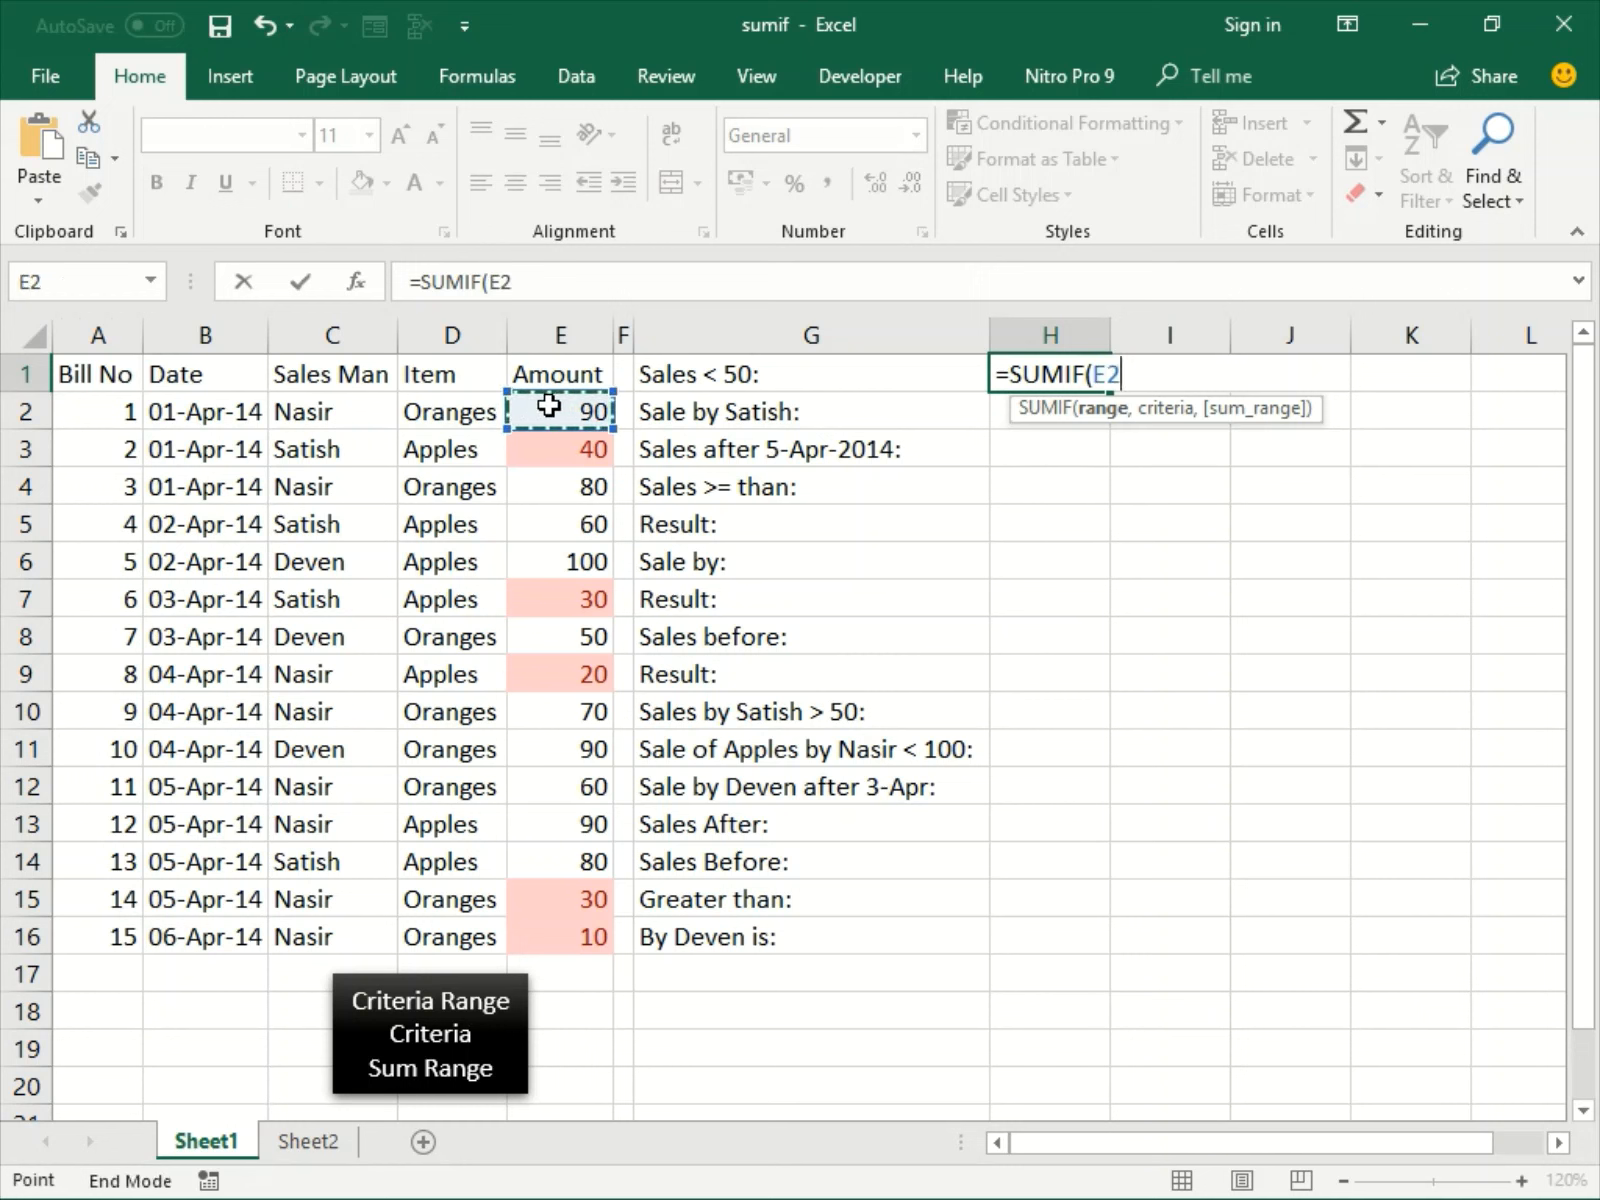
key("shift+Down")
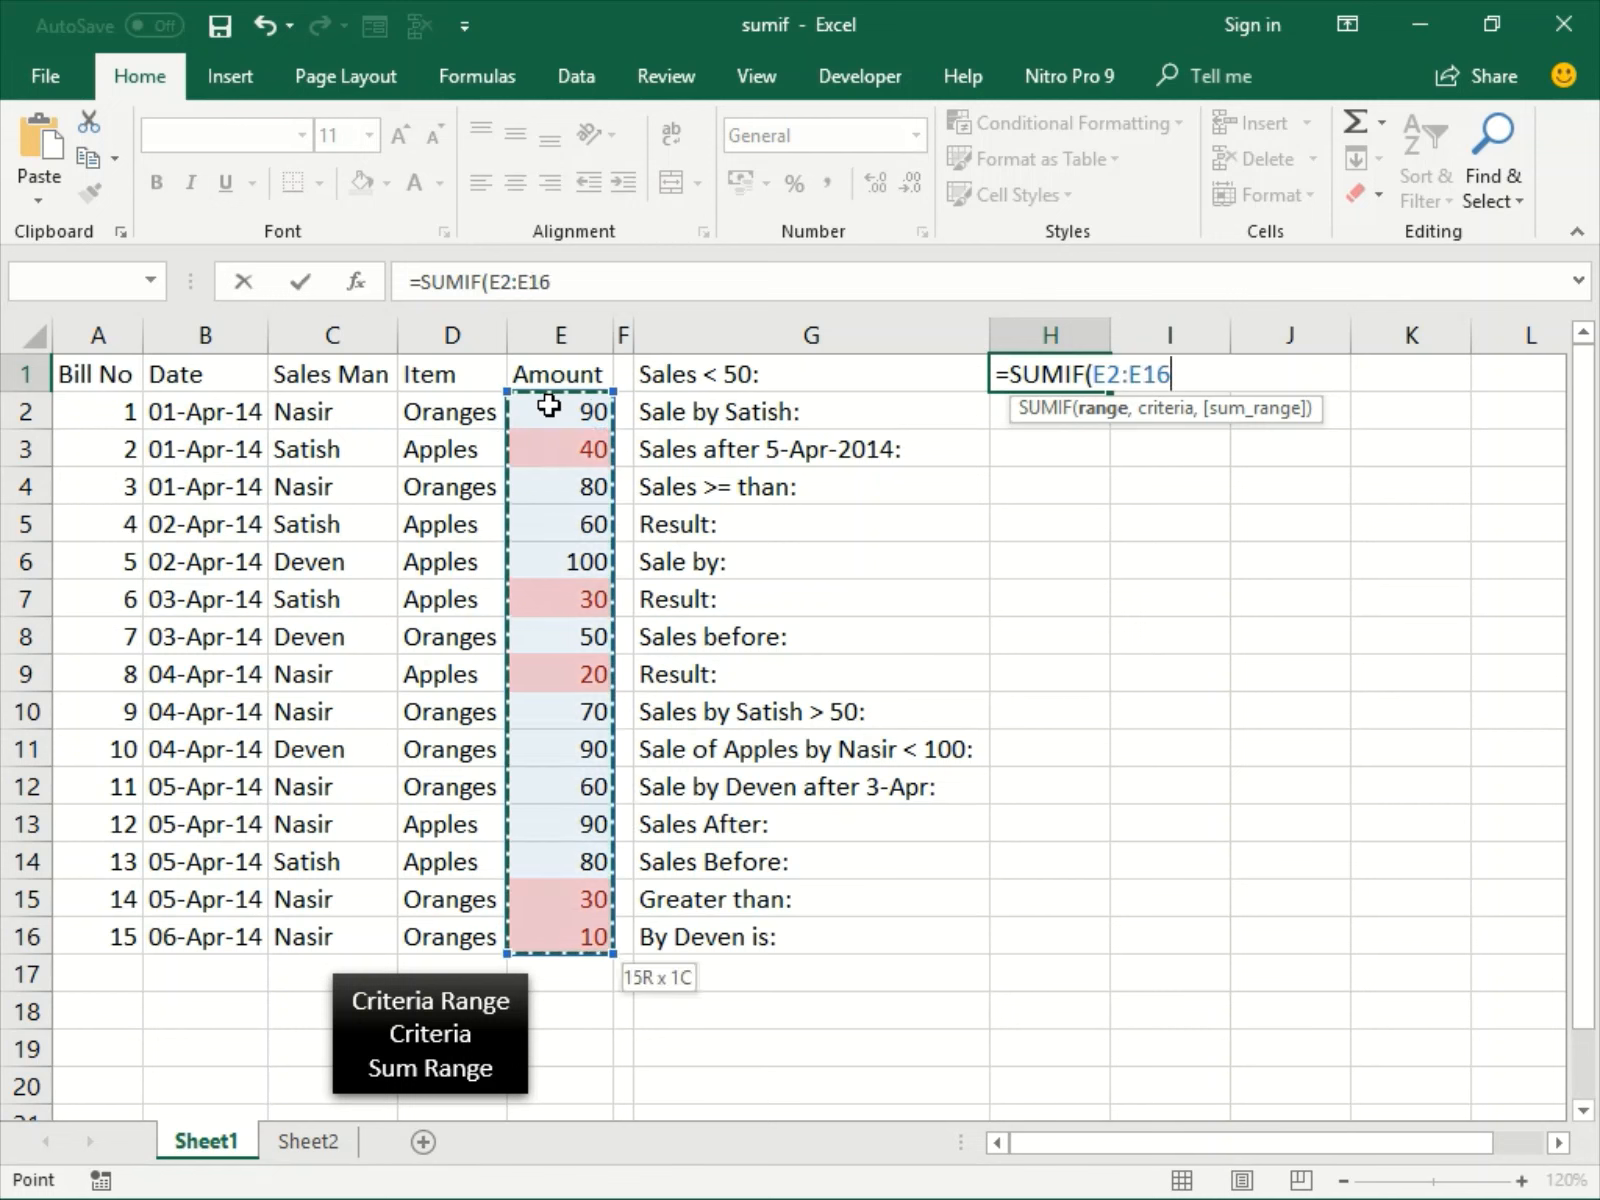
type(",")
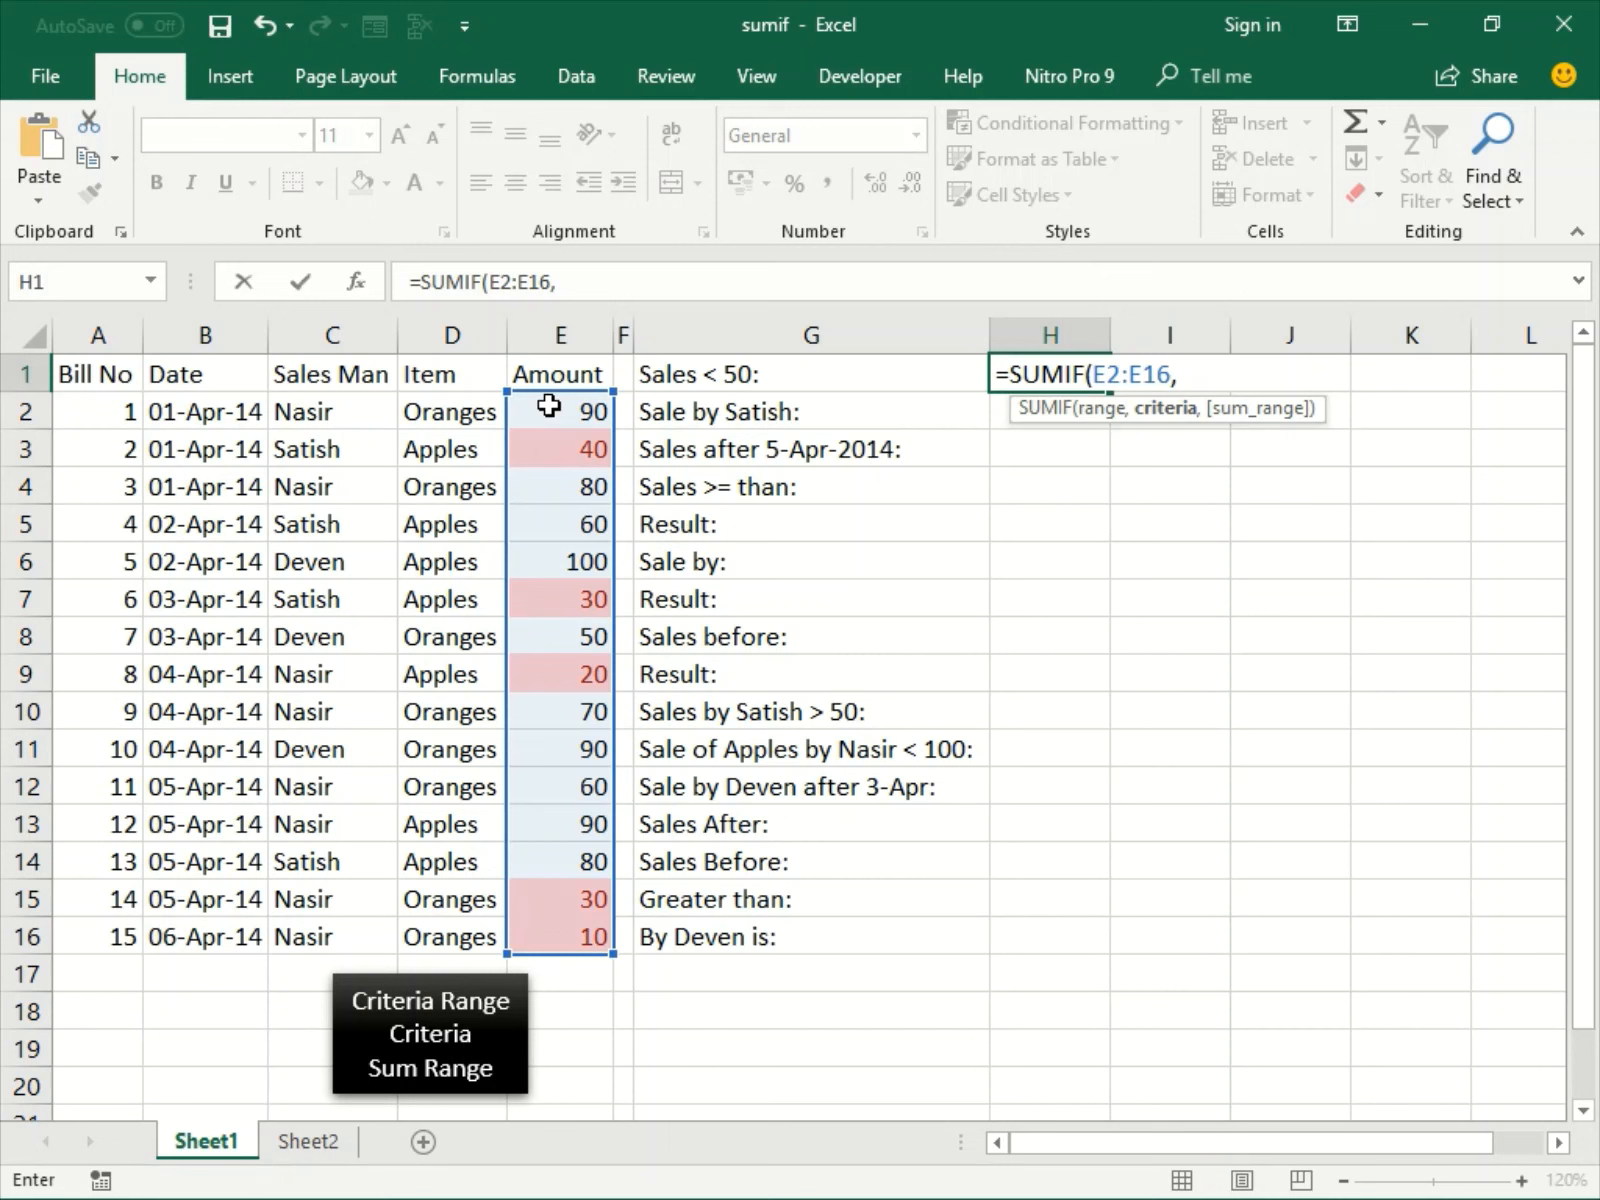
type("\"")
type("<50\",")
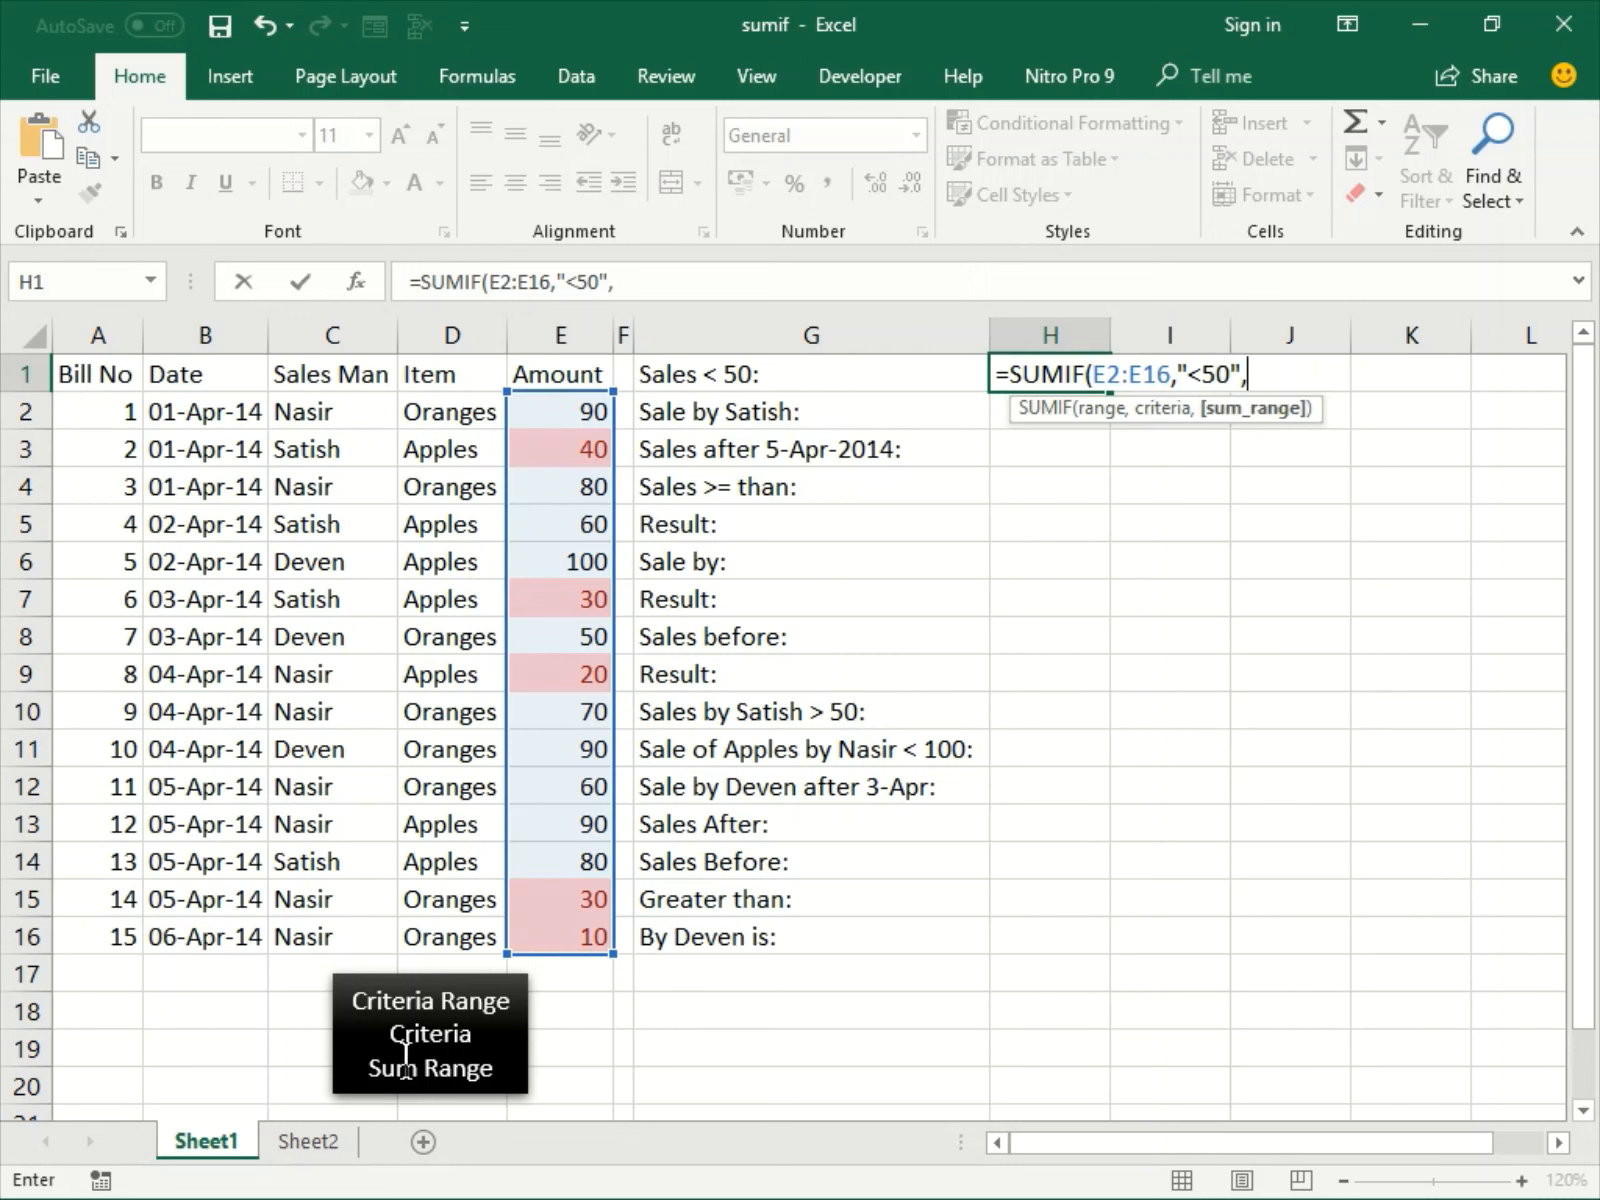
left_click(553, 416)
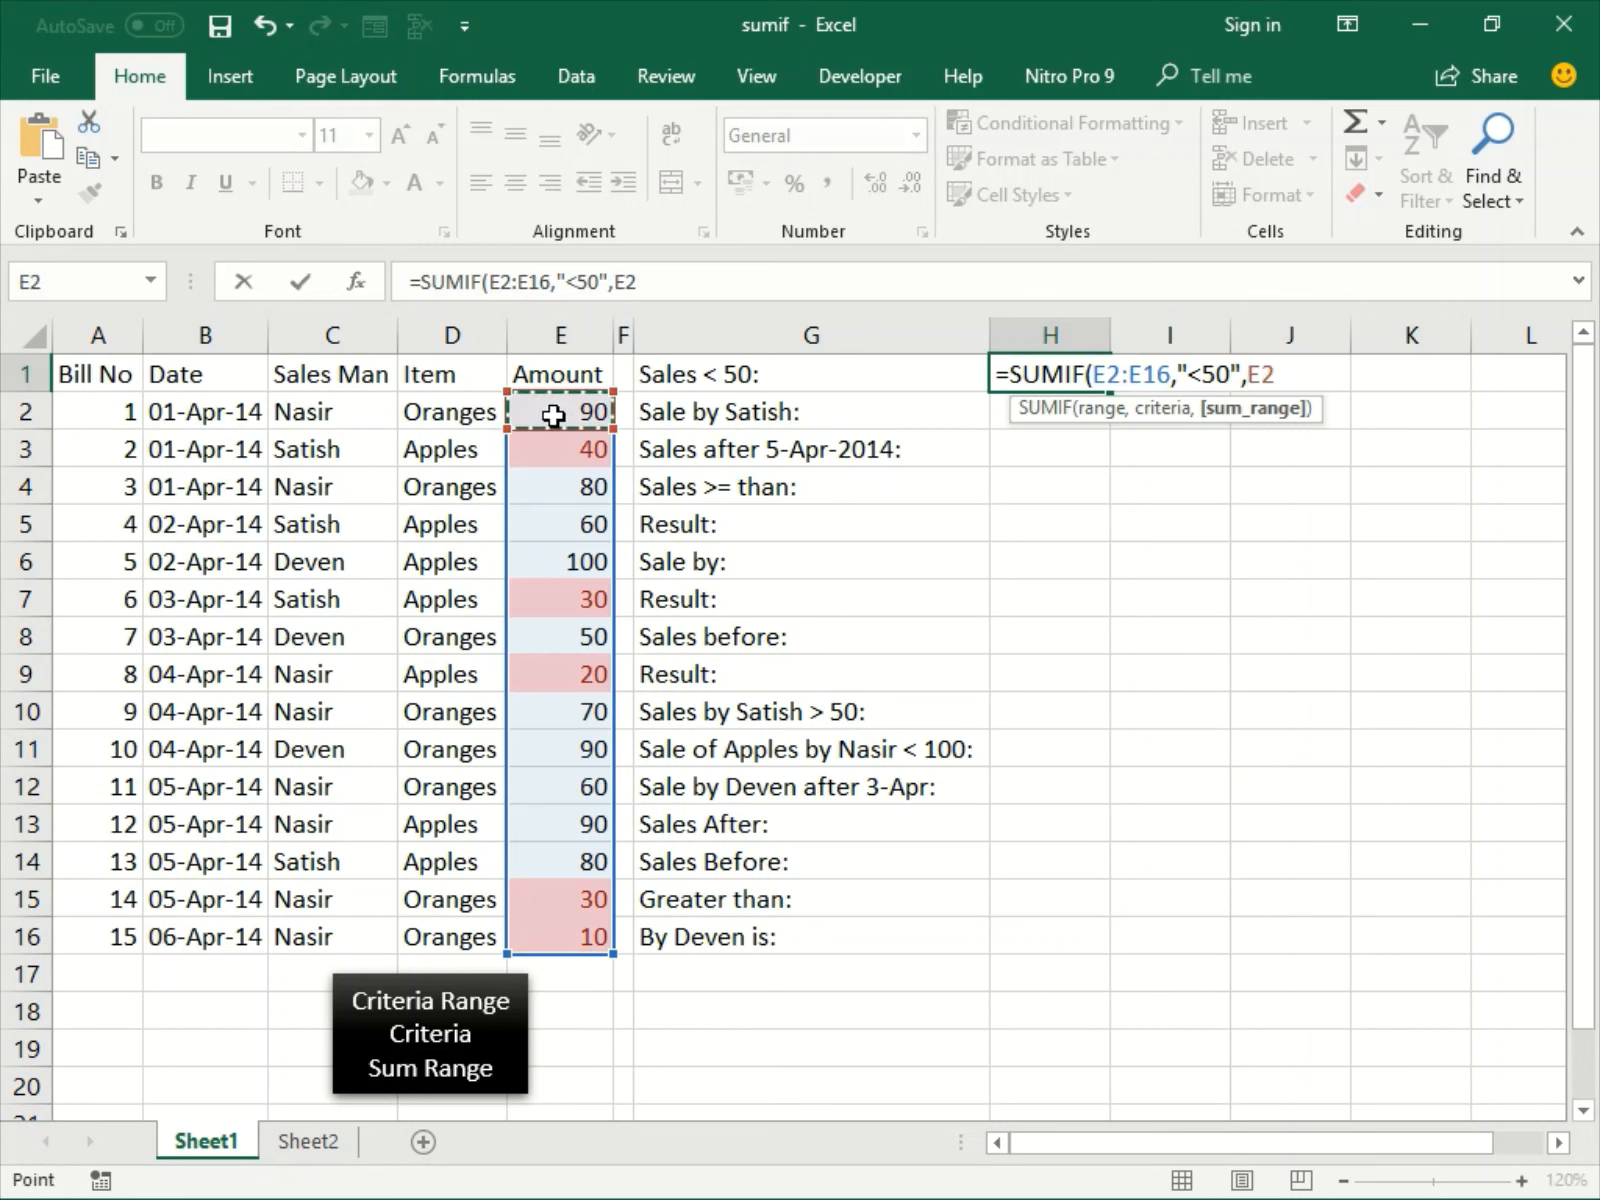
key("End")
key("shift+Down")
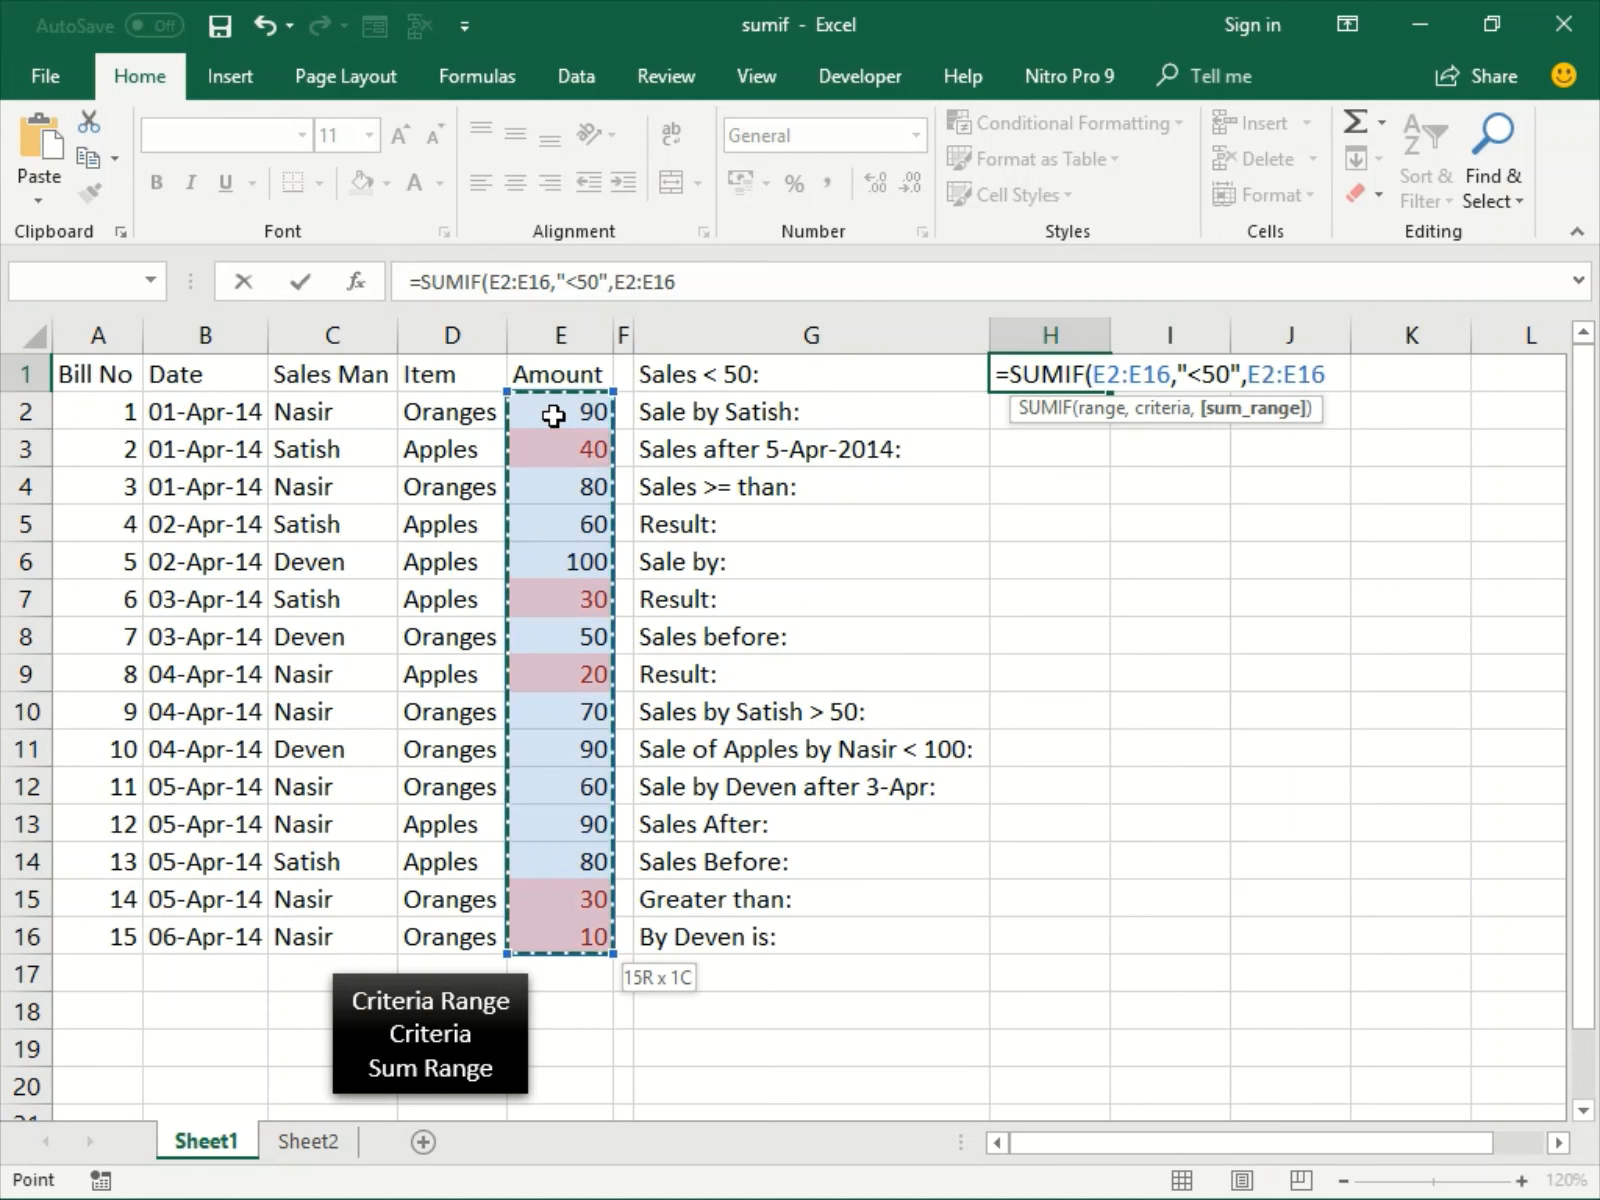
type(")")
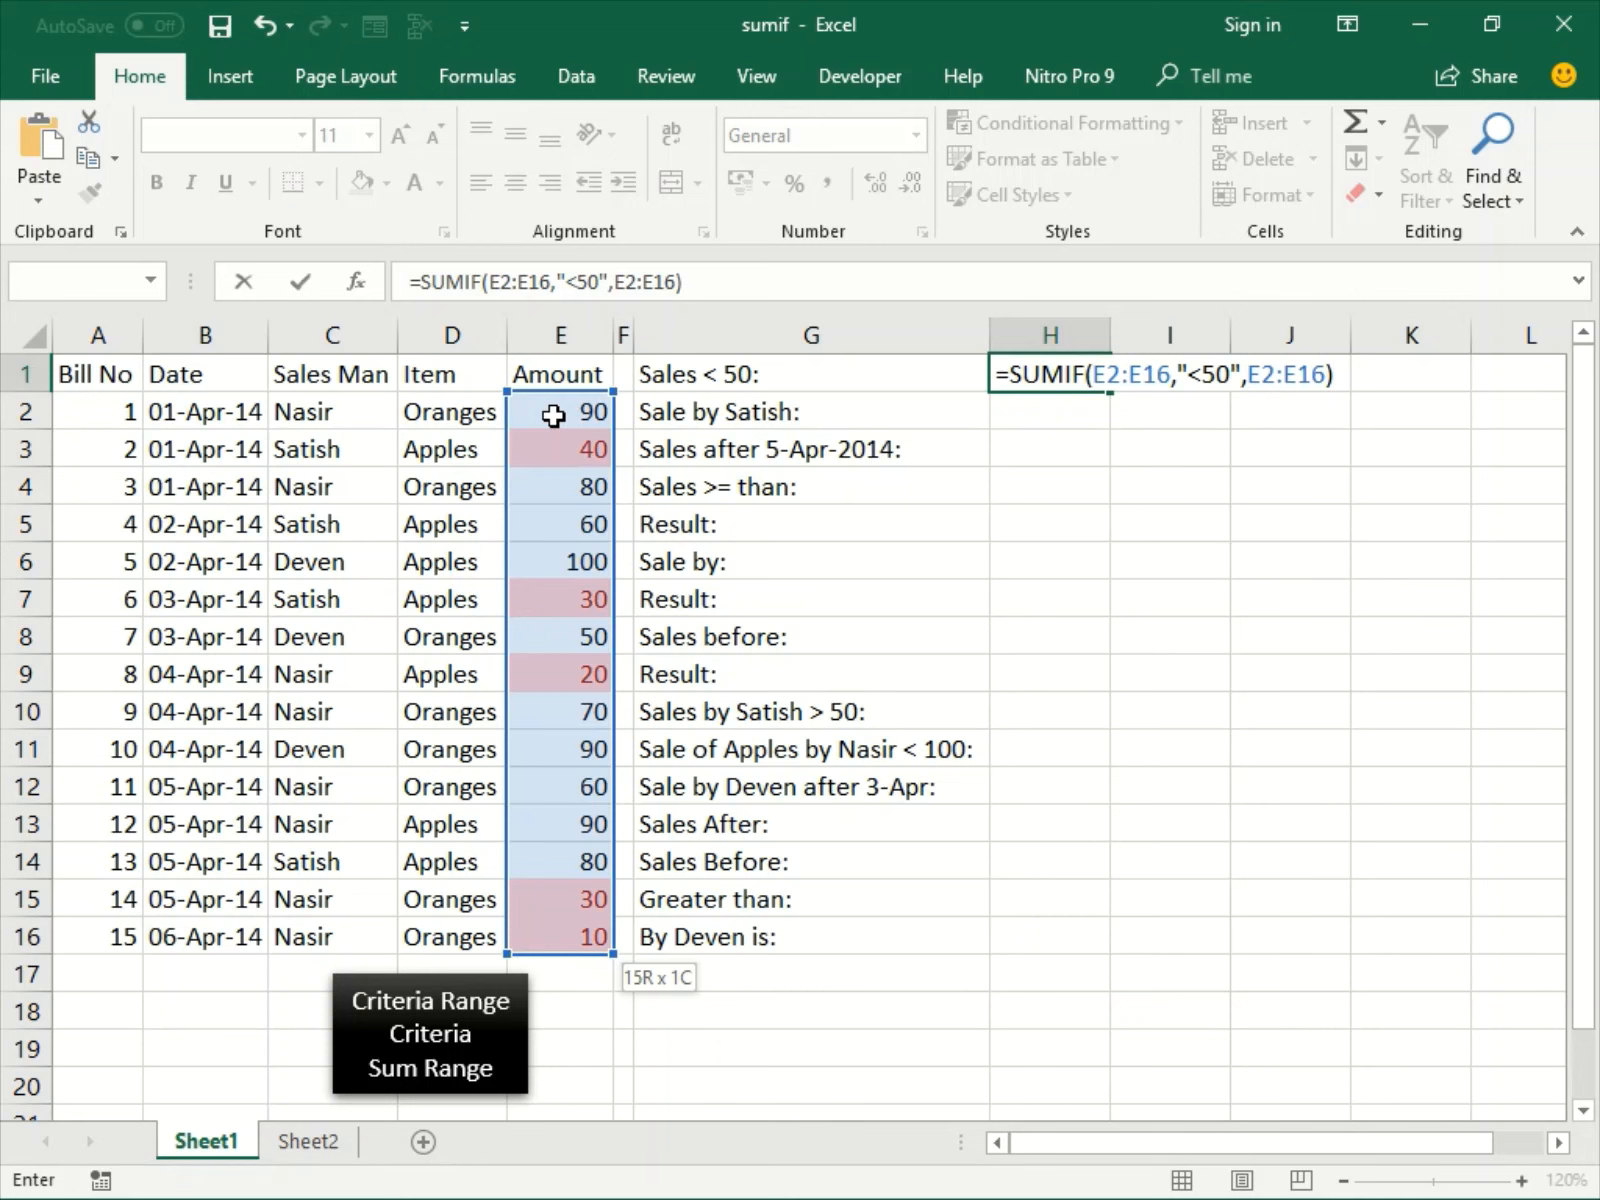
key("ctrl+Return")
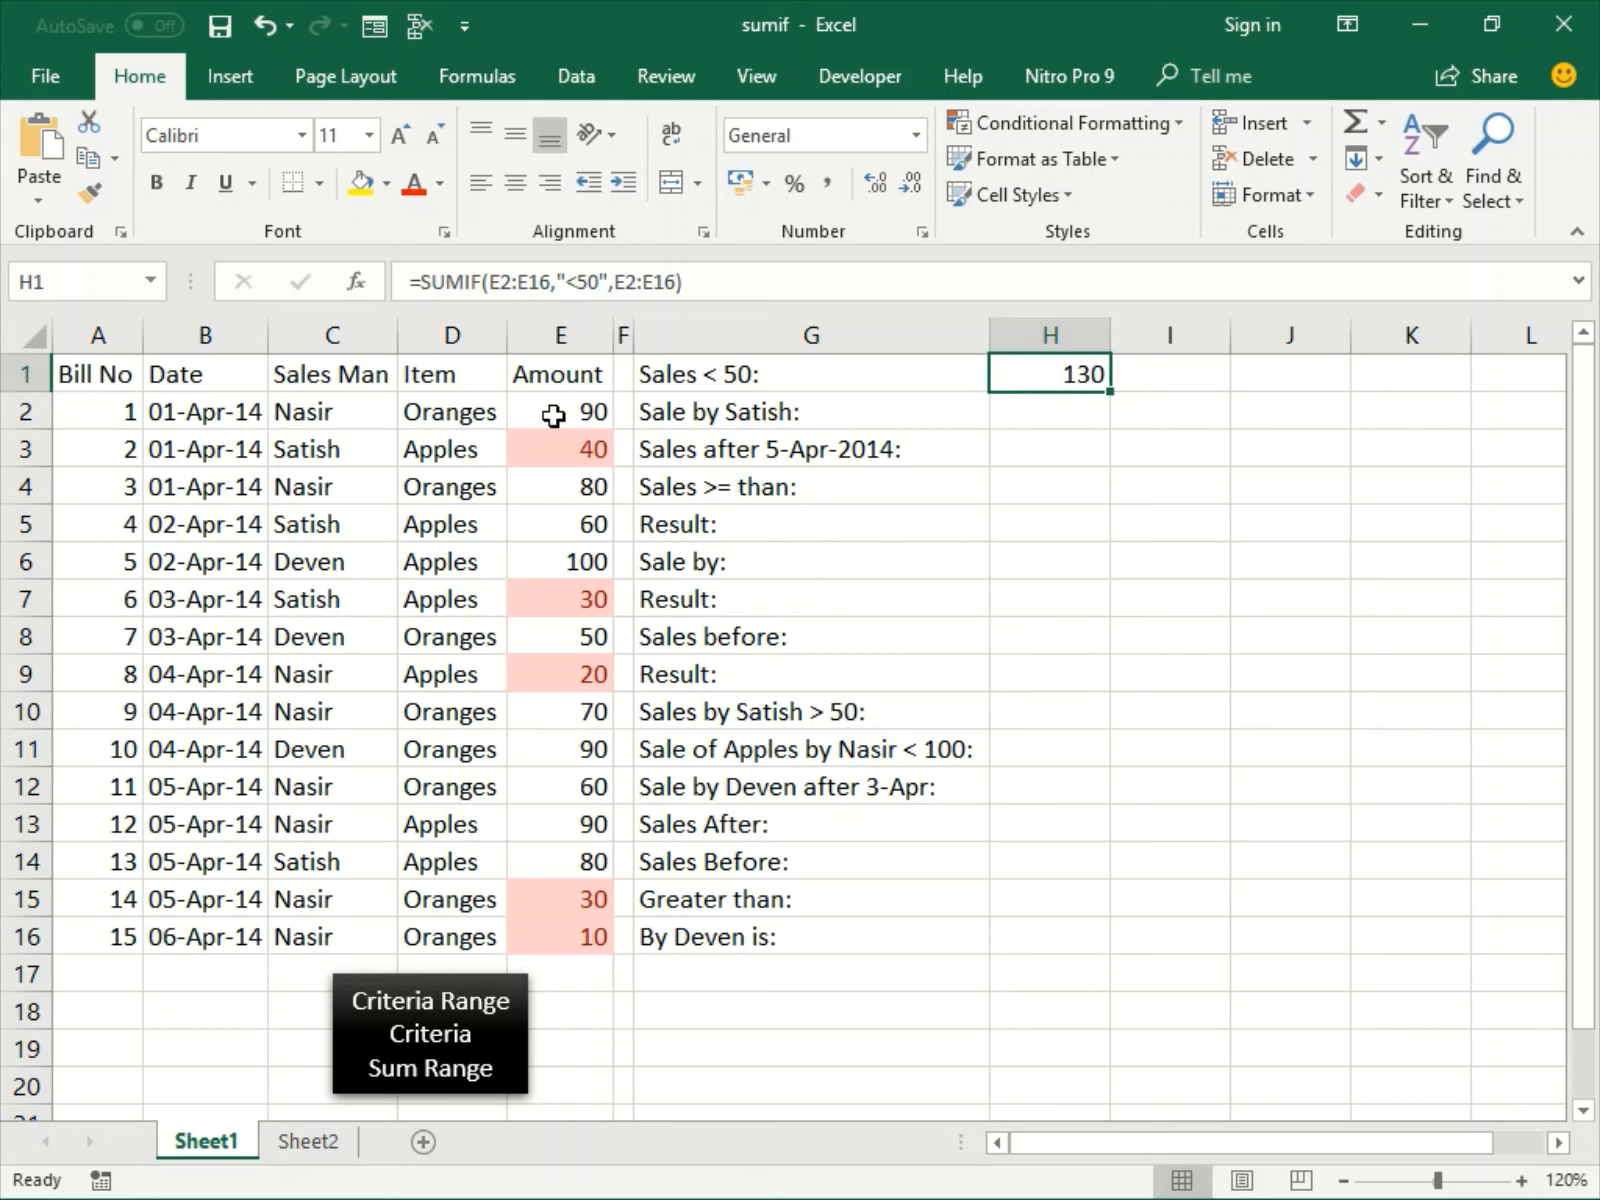
Remove the optional sum range from H1's formula, leaving =SUMIF(E2:E16,"<50").
key("F2")
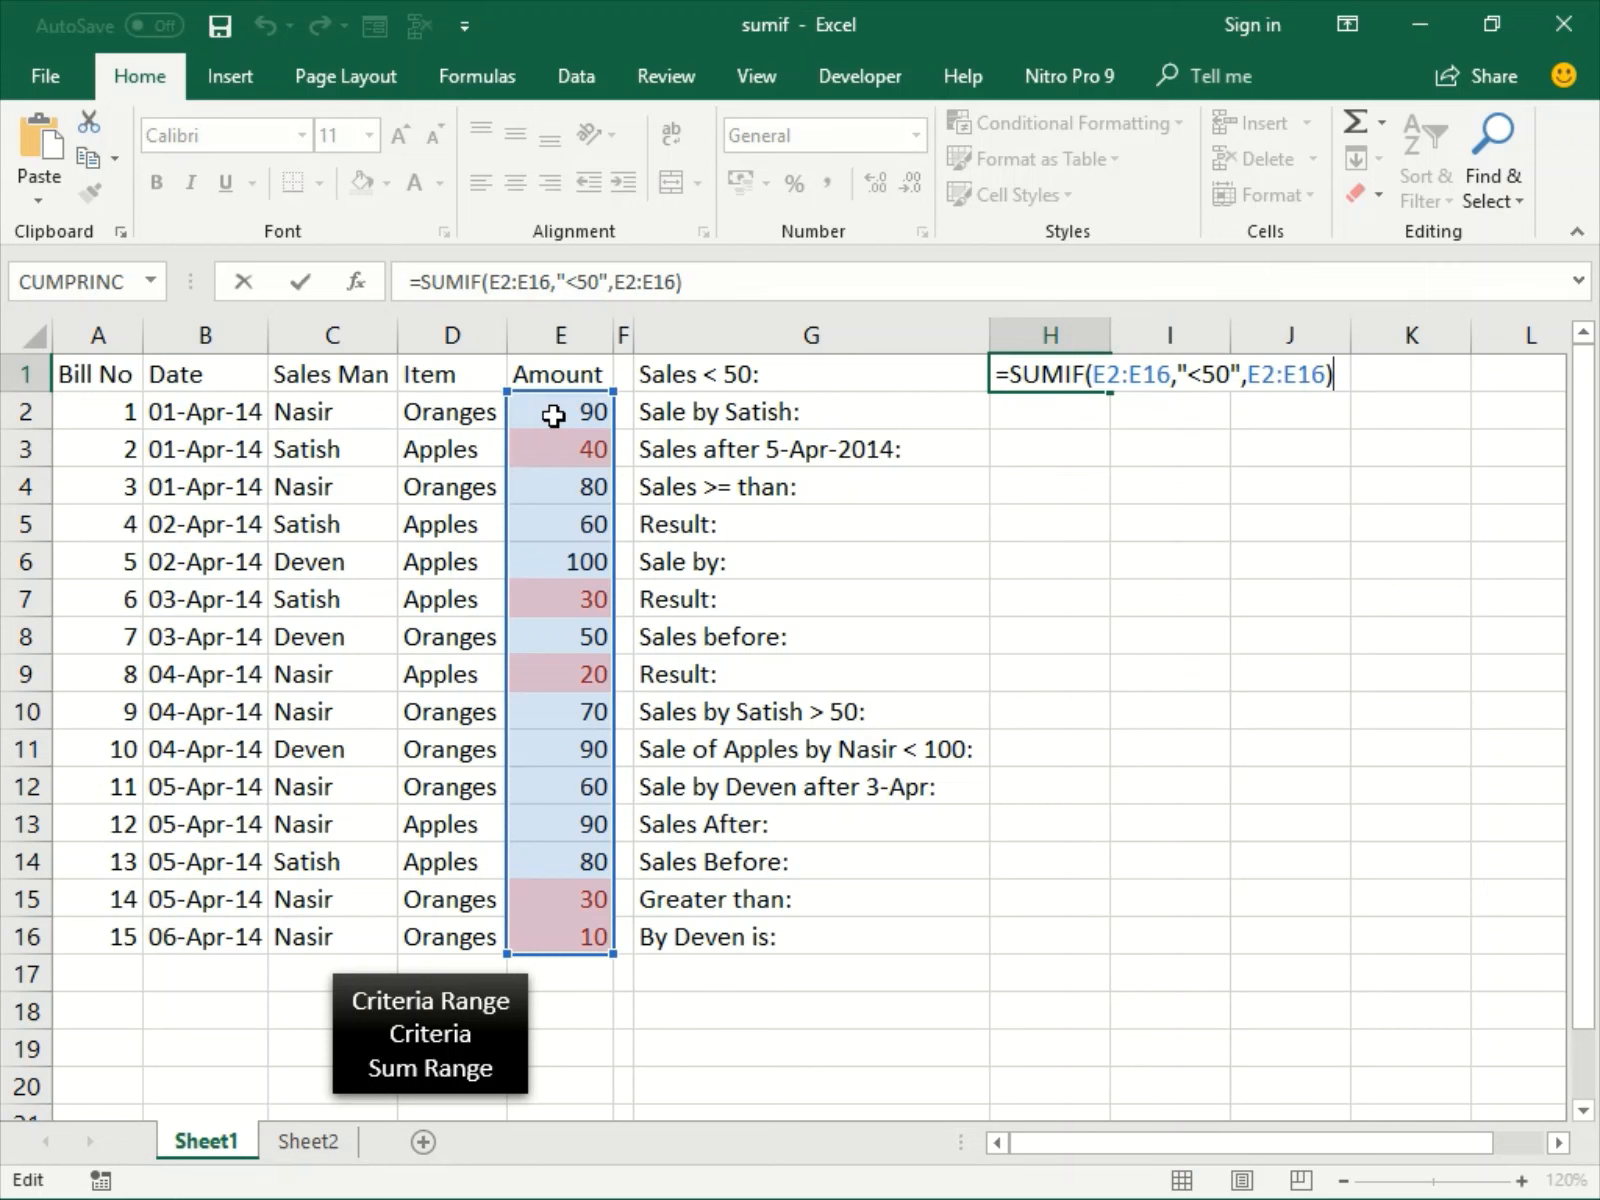
key("Left")
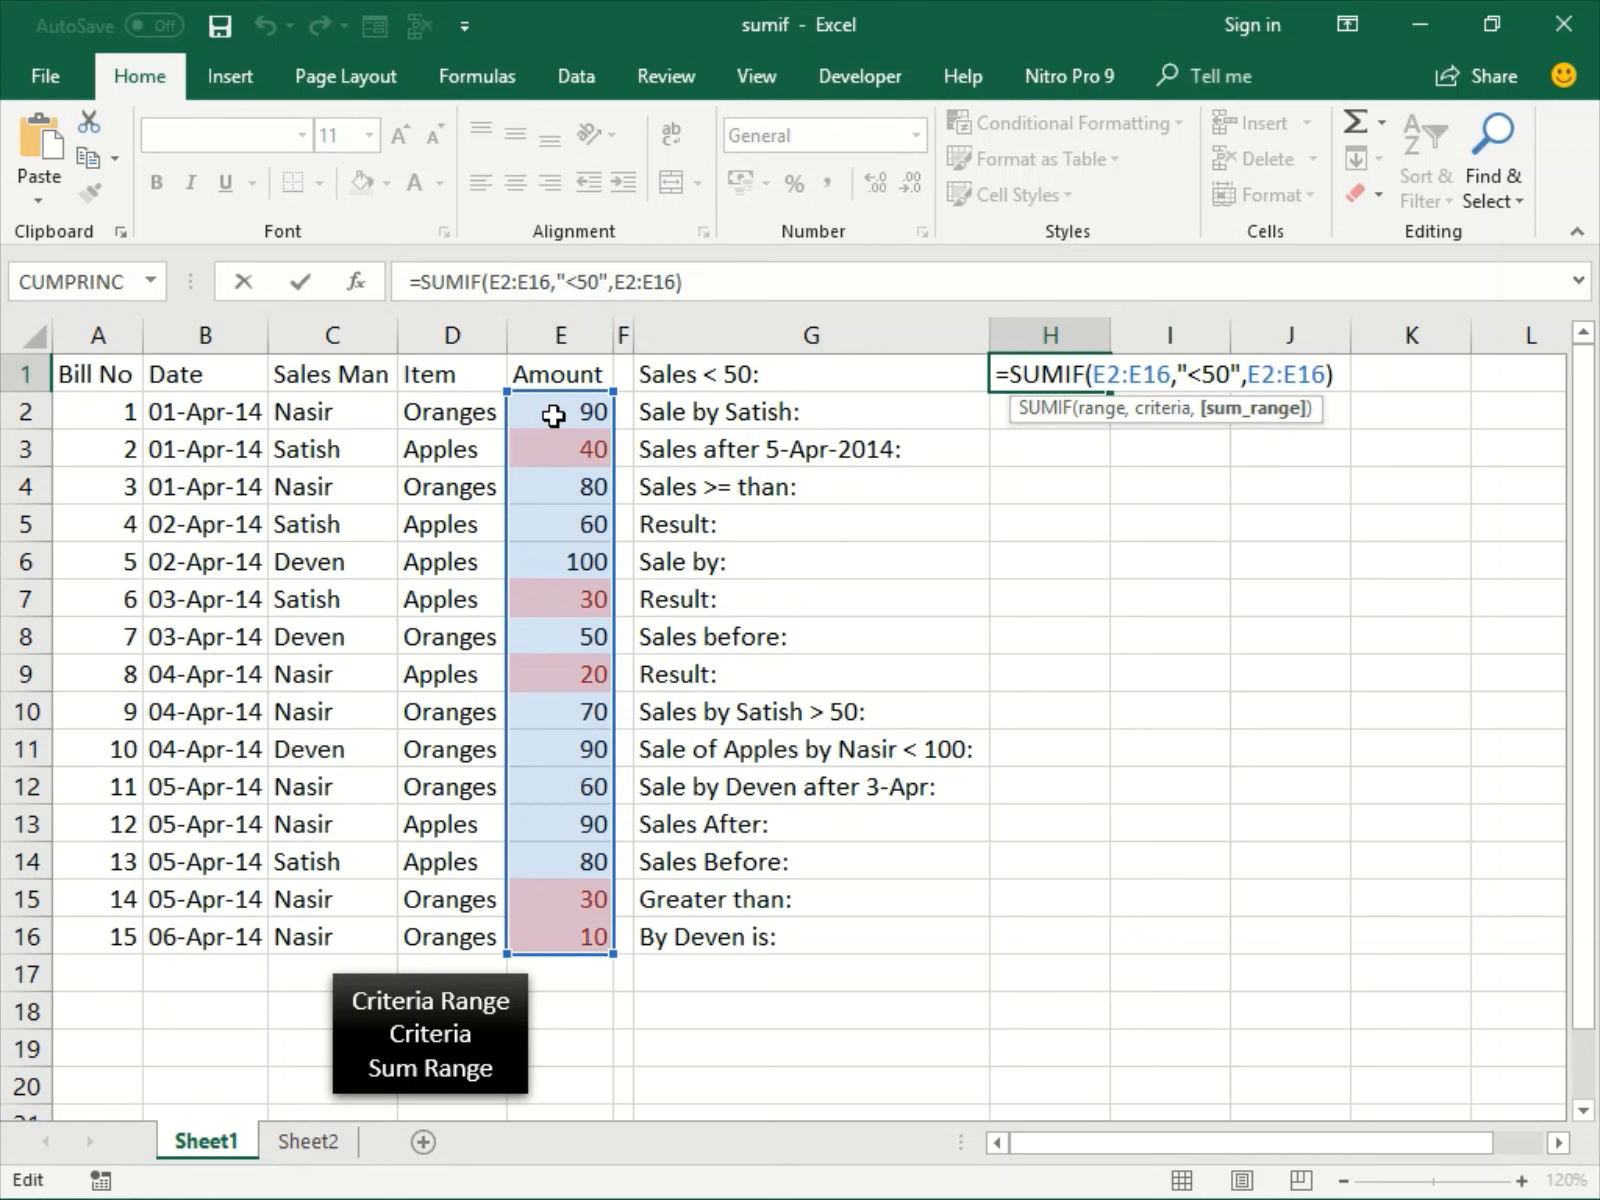
key("BackSpace")
key("BackSpace")
key("BackSpace")
key("BackSpace")
key("BackSpace")
key("BackSpace")
key("BackSpace")
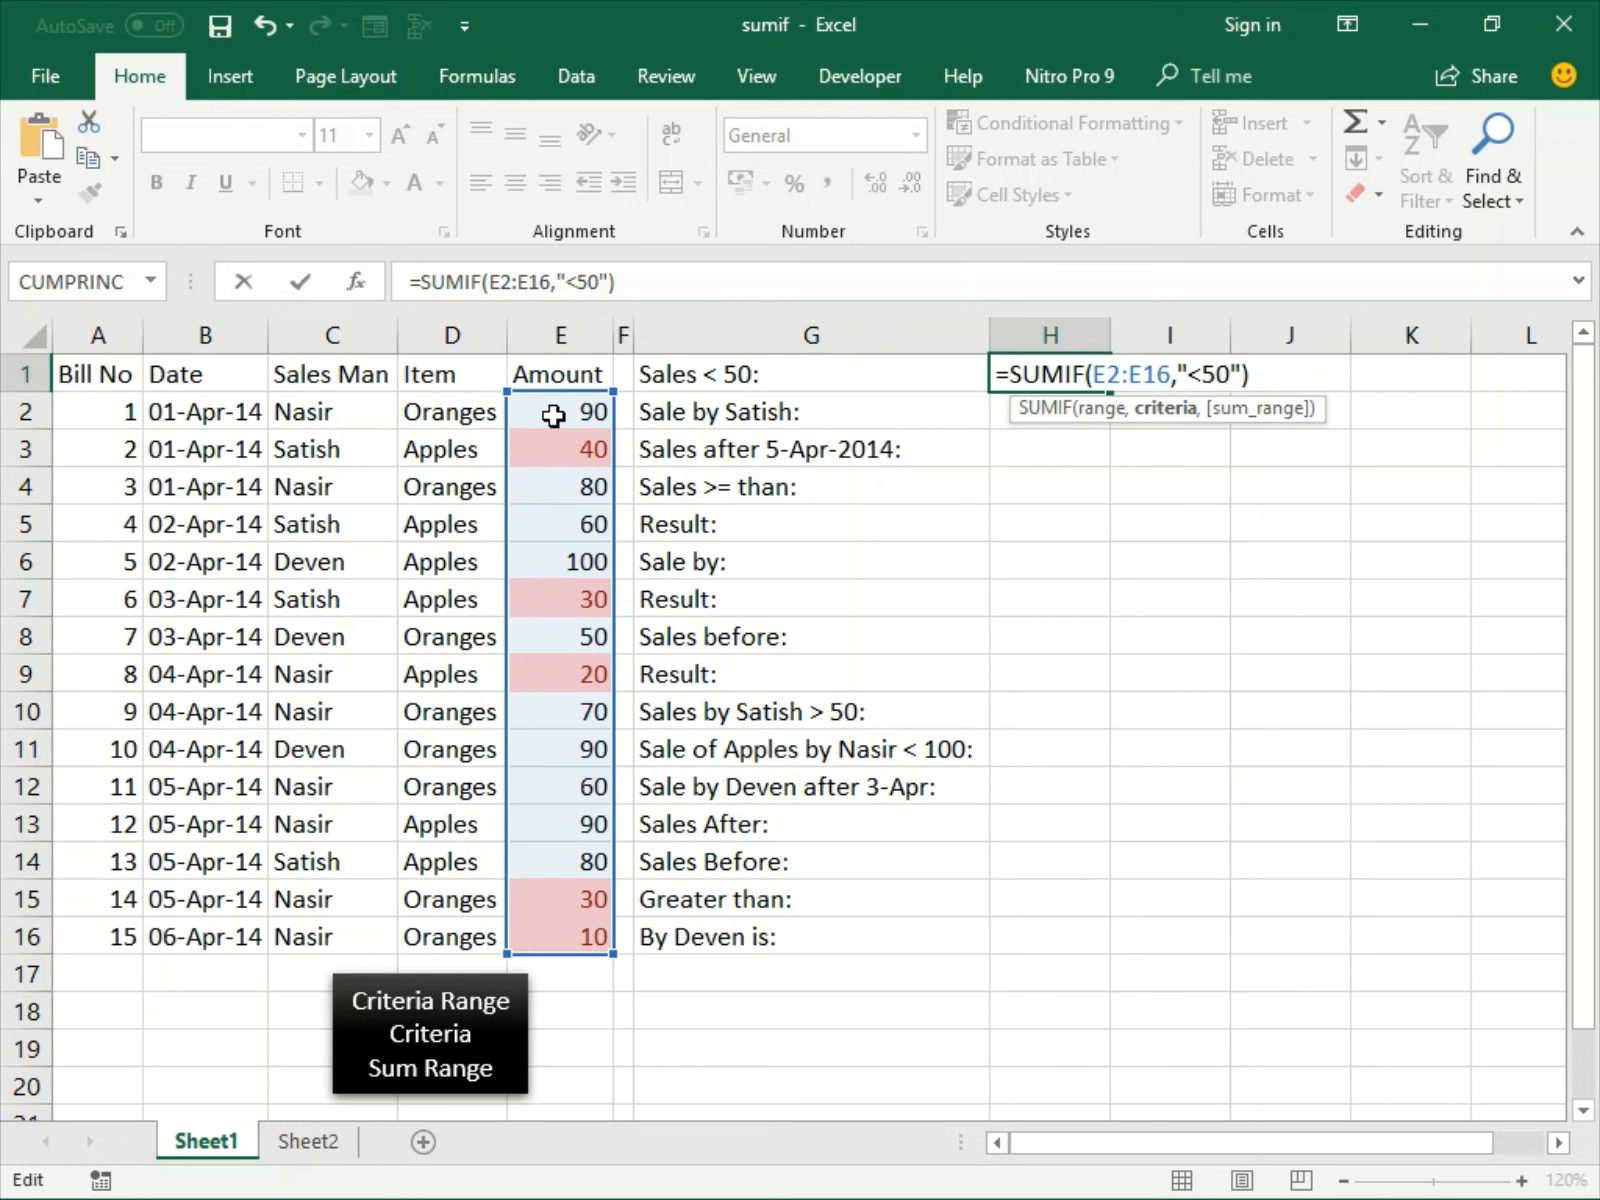
key("ctrl+Return")
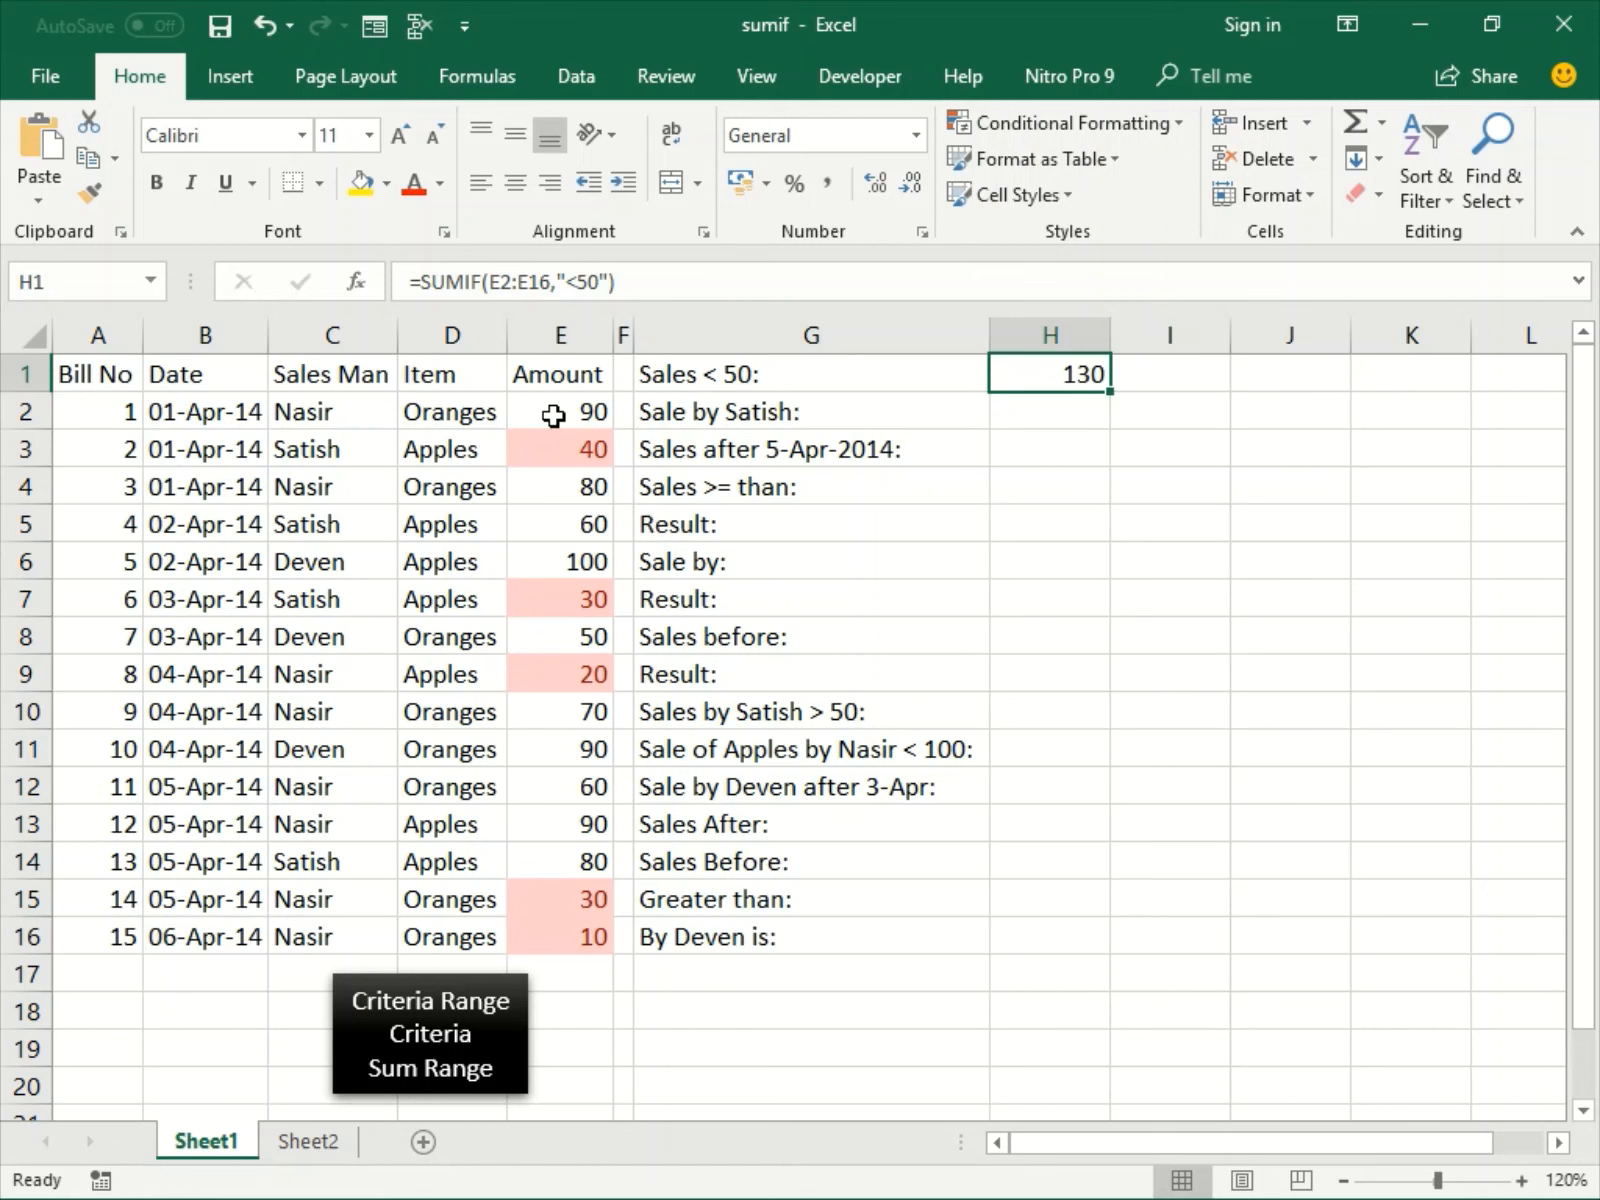
Re-enter the two-argument formula =SUMIF(E2:E16,"<50") in H1 from scratch.
type("=SUMIF(")
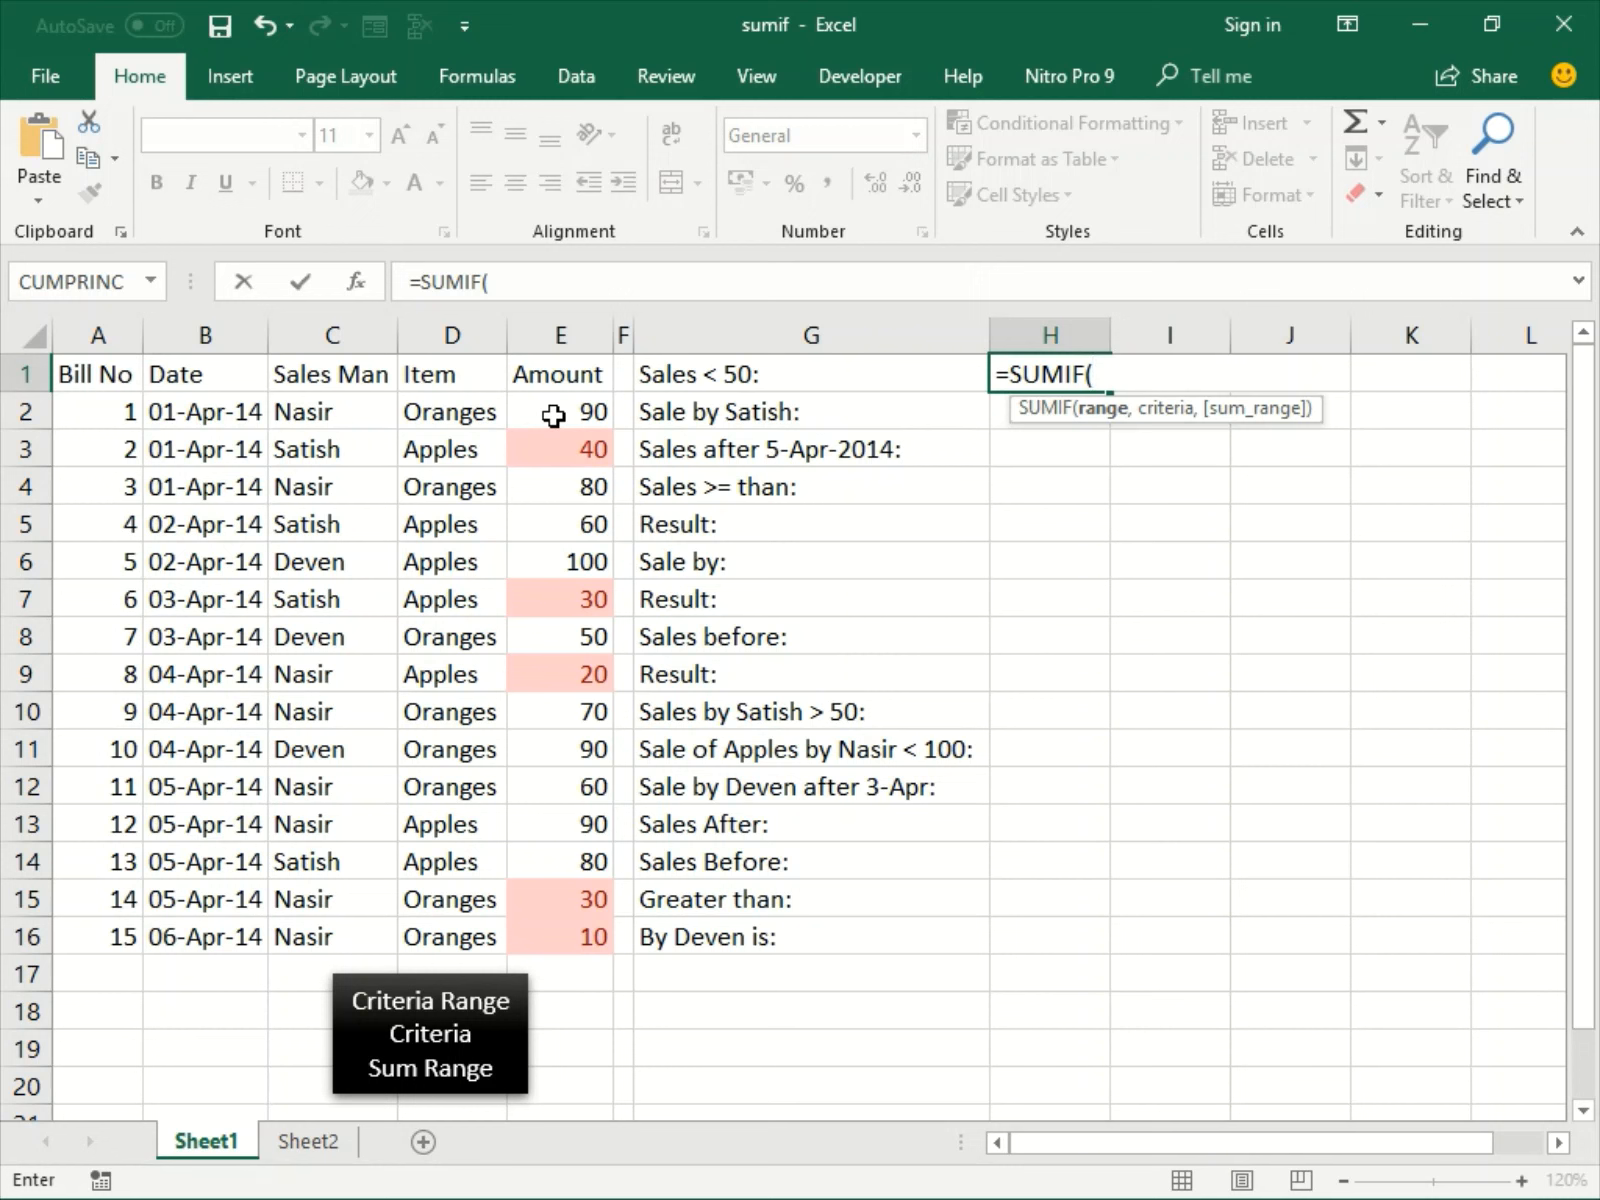
left_click(553, 416)
key("ctrl+shift+Down")
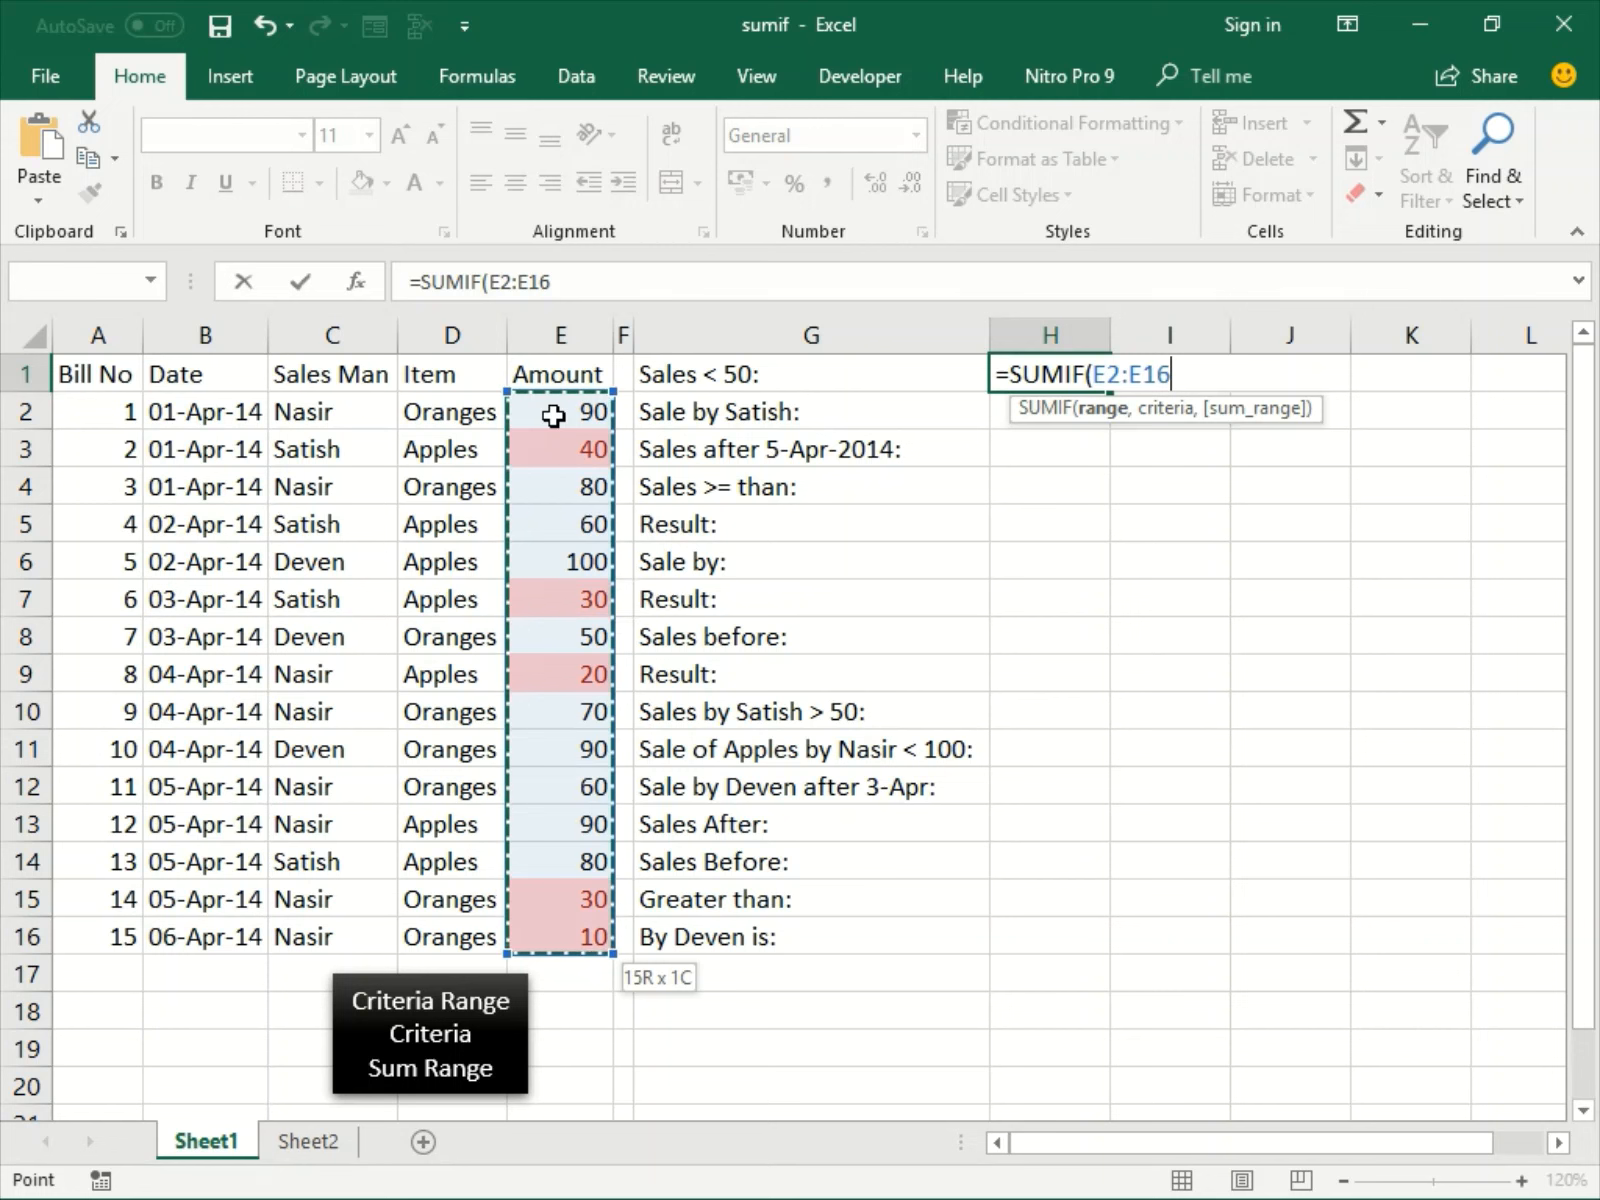
type(",\"<")
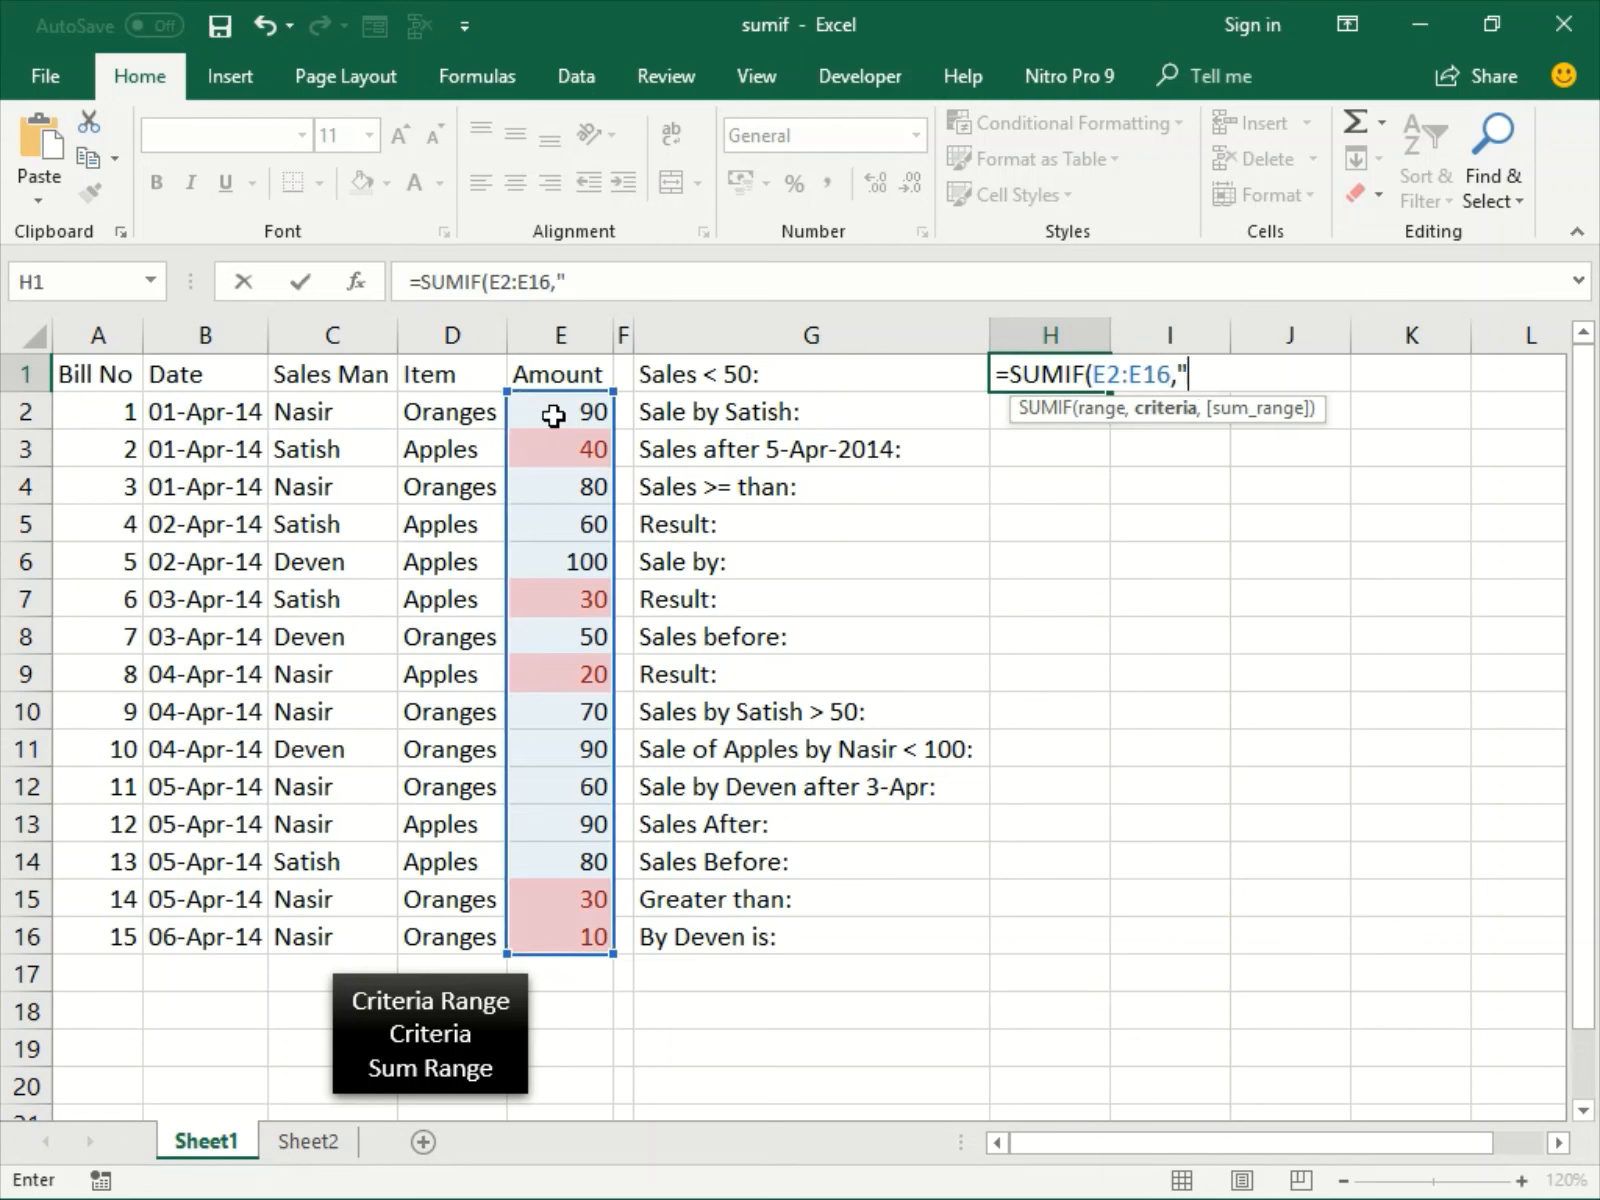
type("50\")")
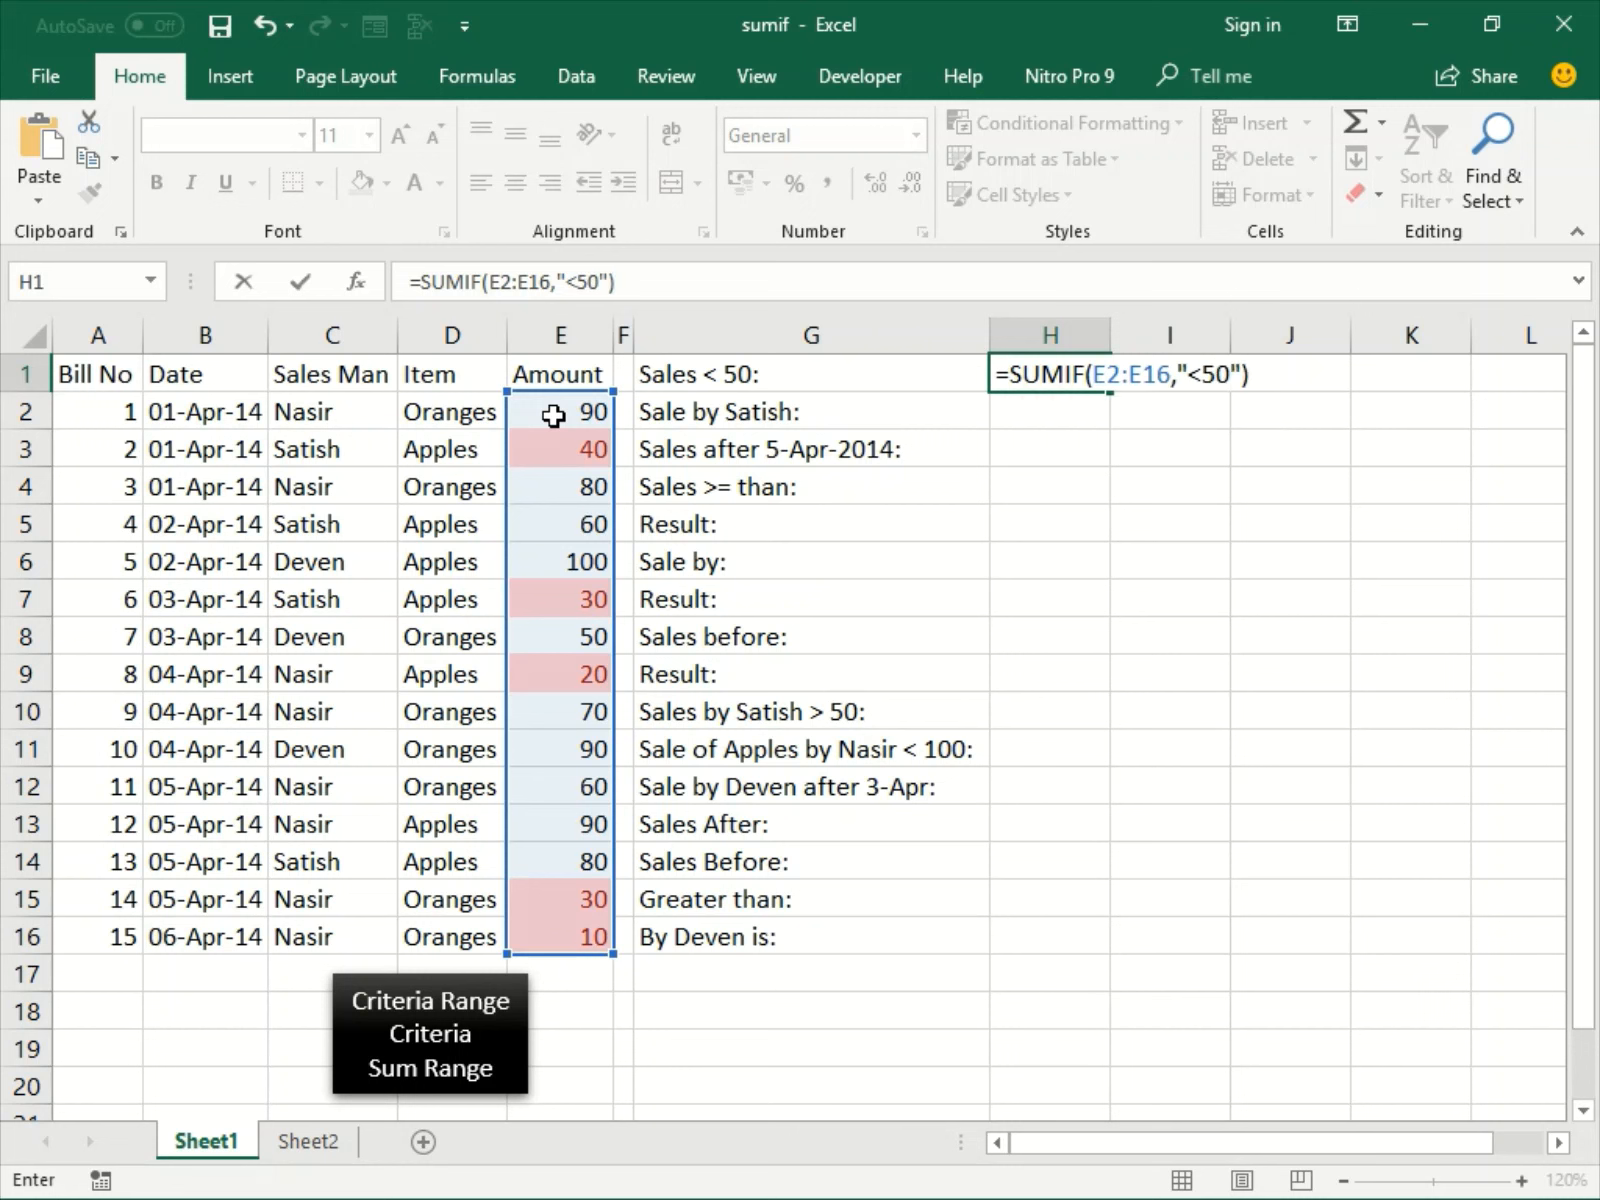
key("Return")
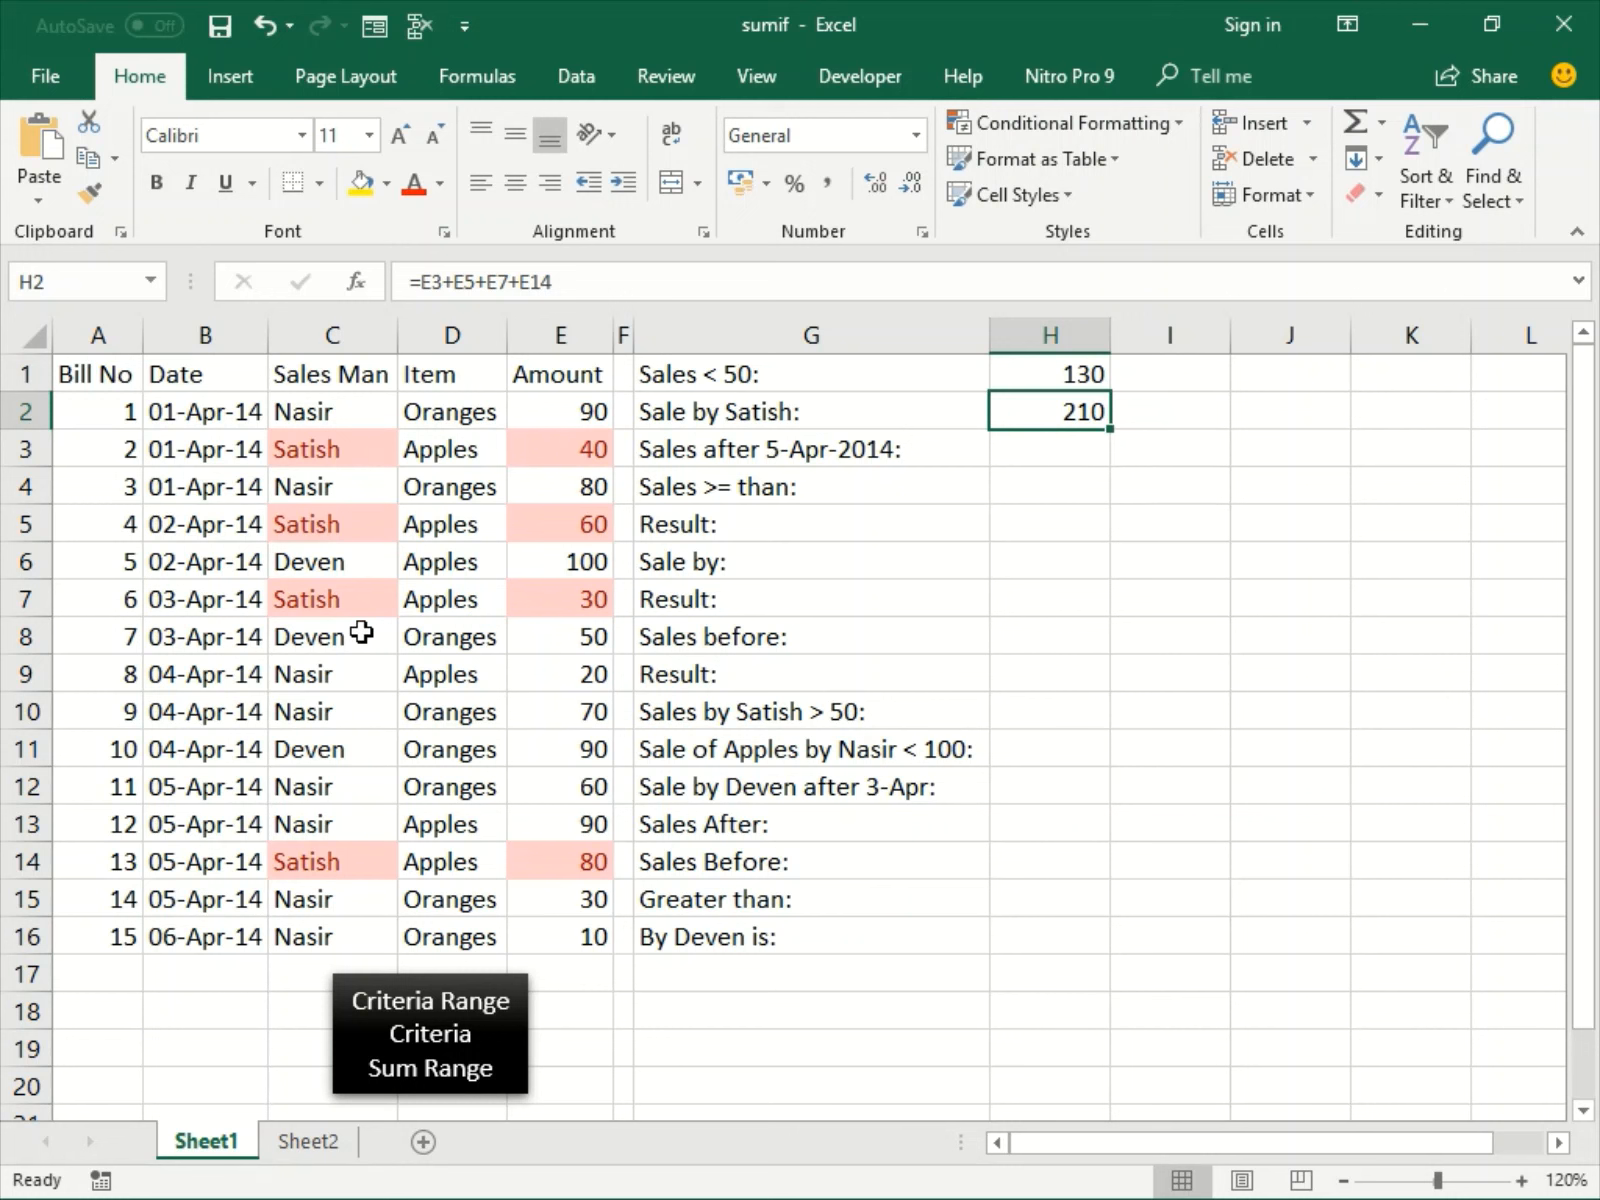
Review H2's addition formula and replace it with a SUMIF matching the salesman named in G2 within C2:C16 and summing E2:E16.
key("F2")
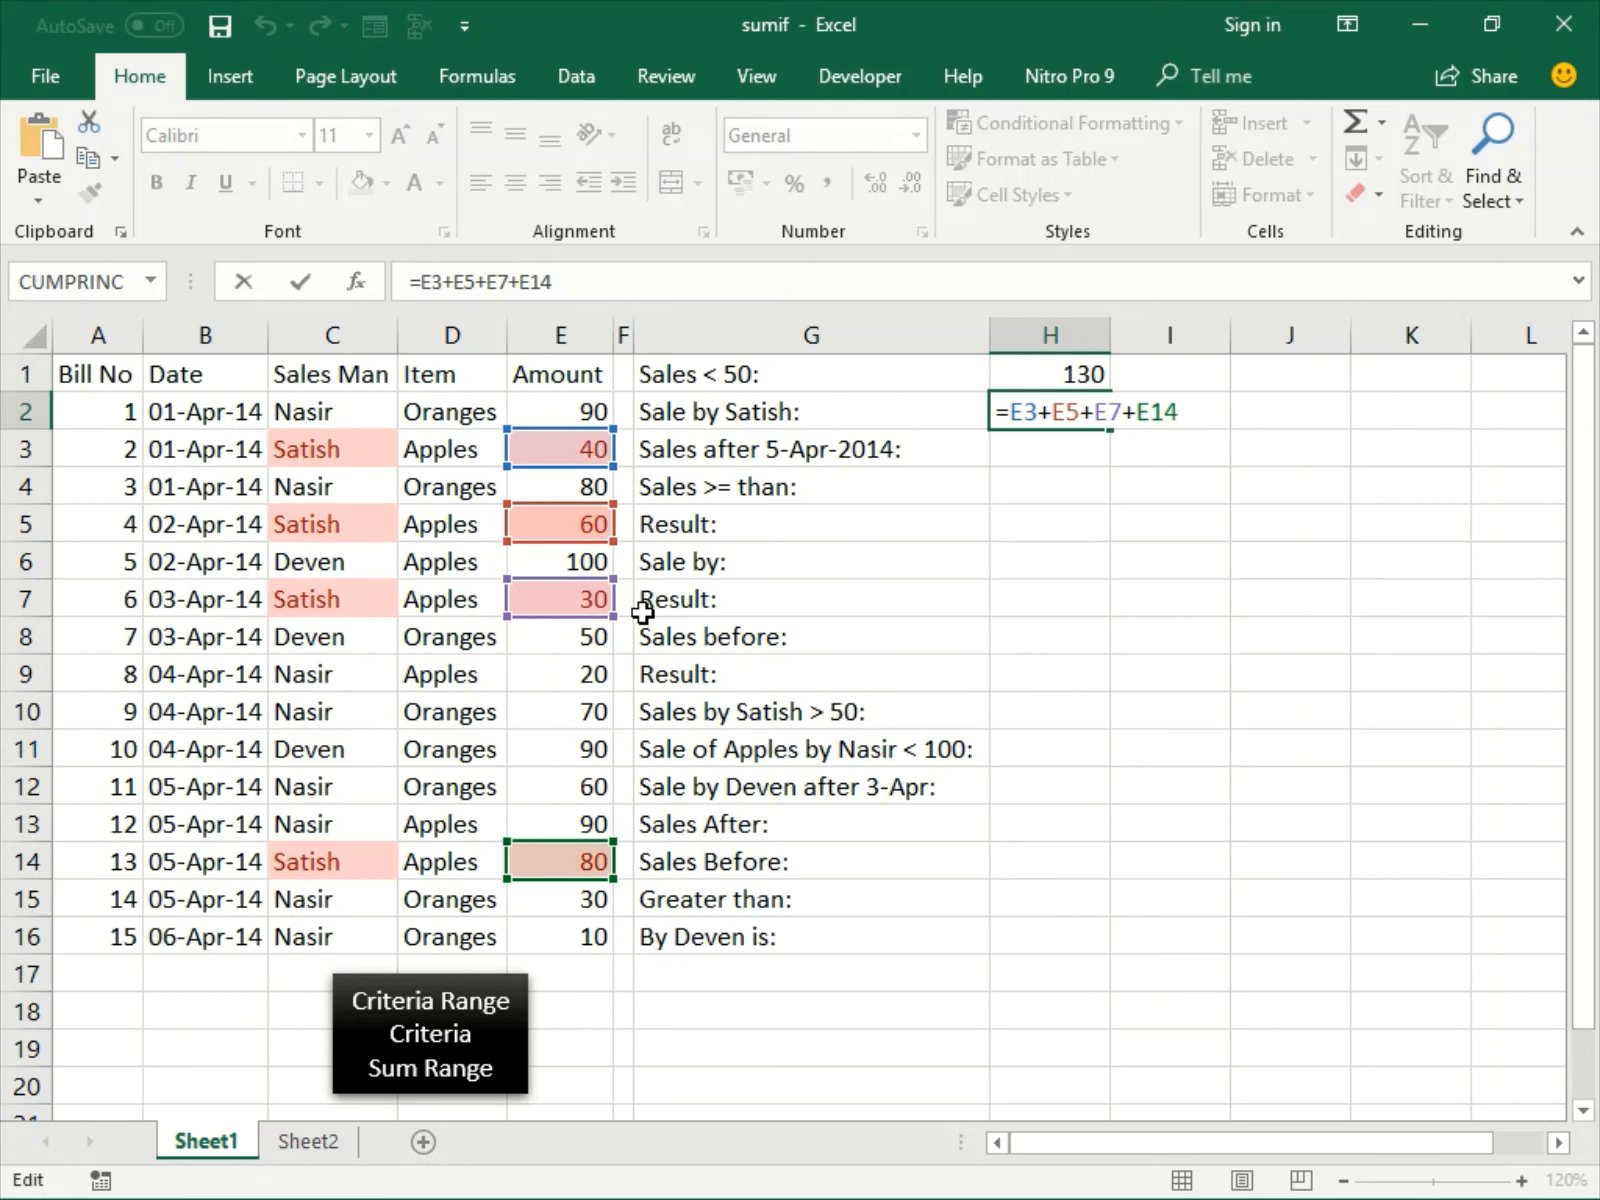
key("ctrl+Return")
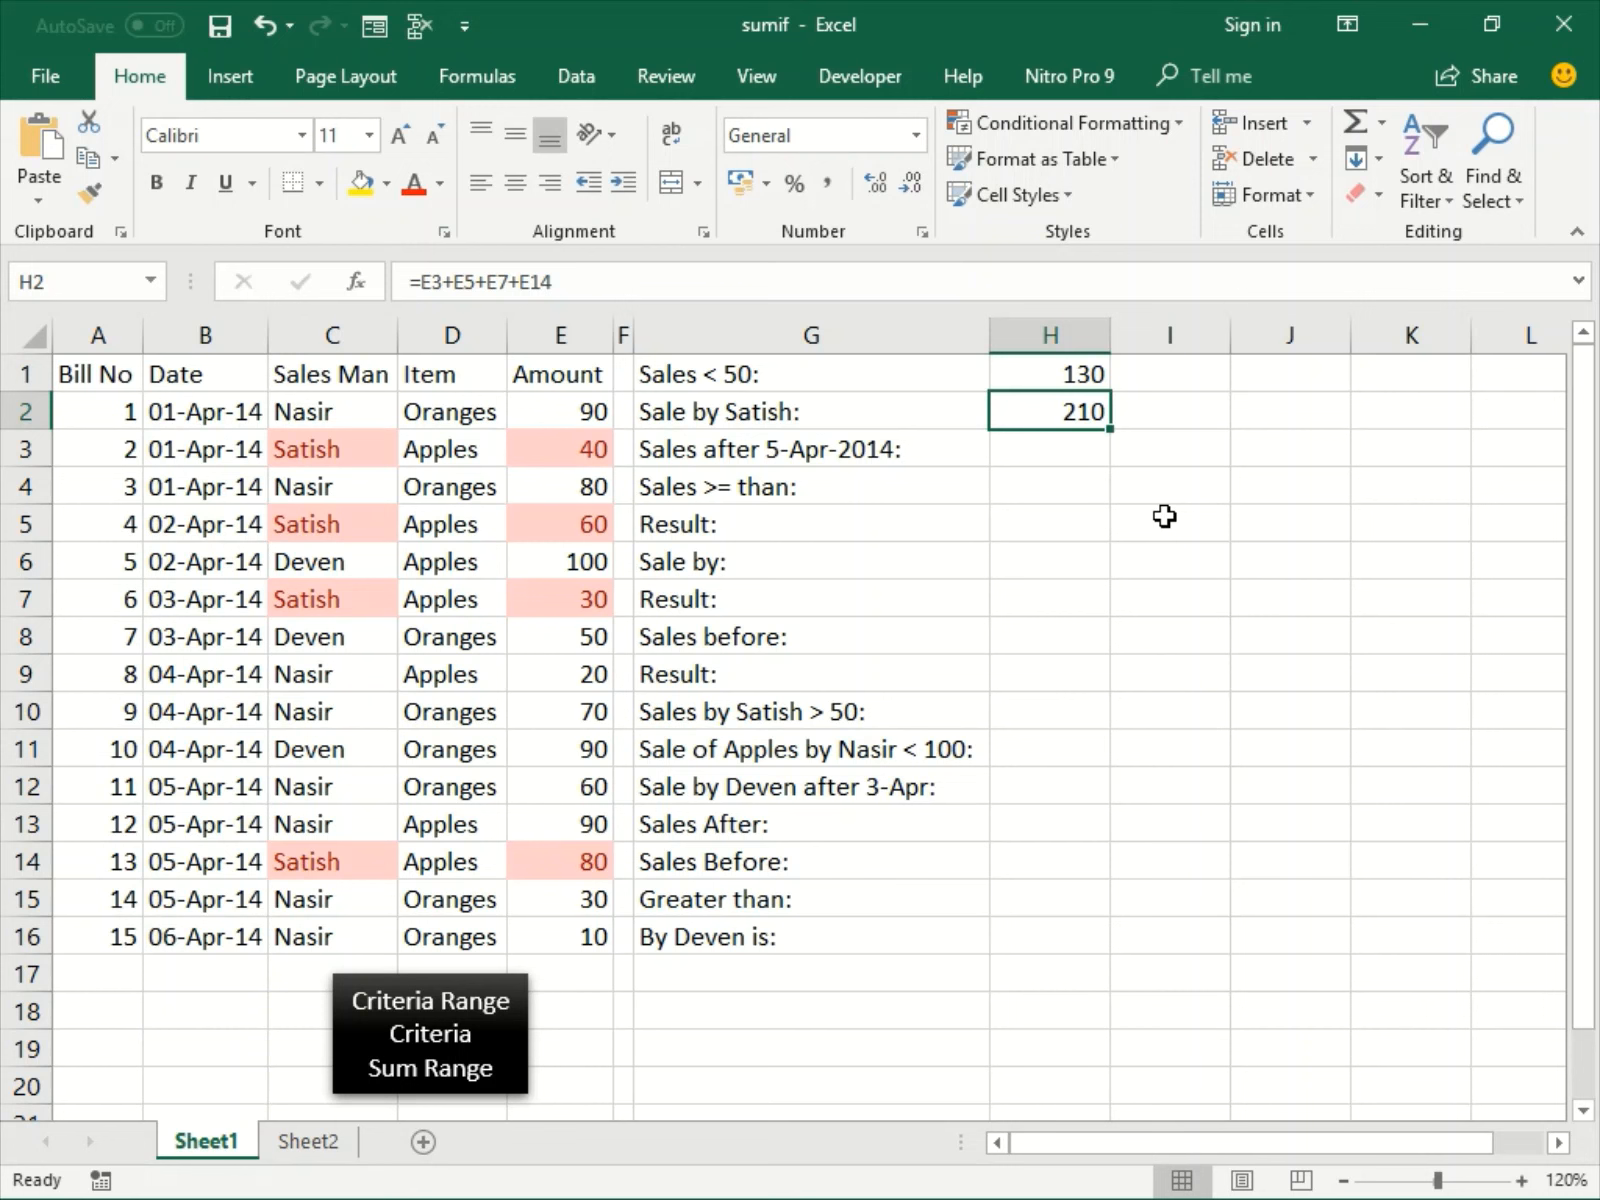
type("=SUMIF(")
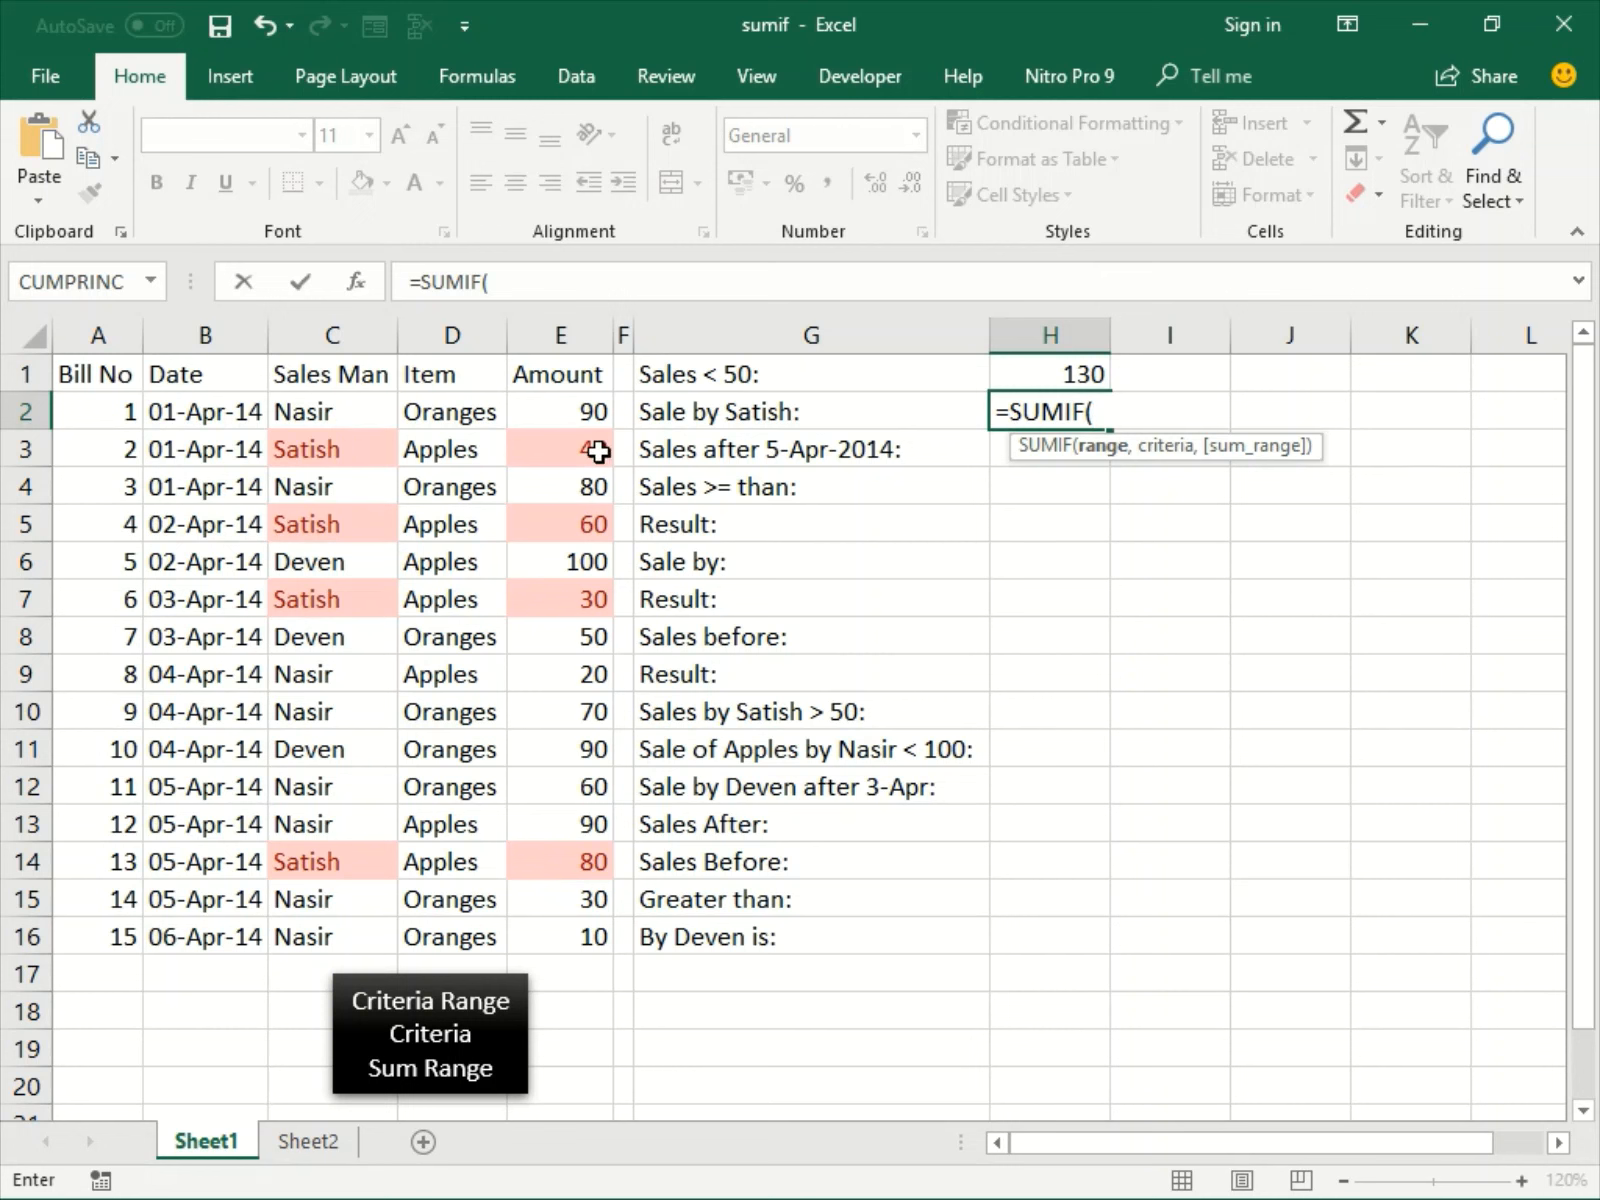
left_click_drag(320, 937, 320, 412)
type(",")
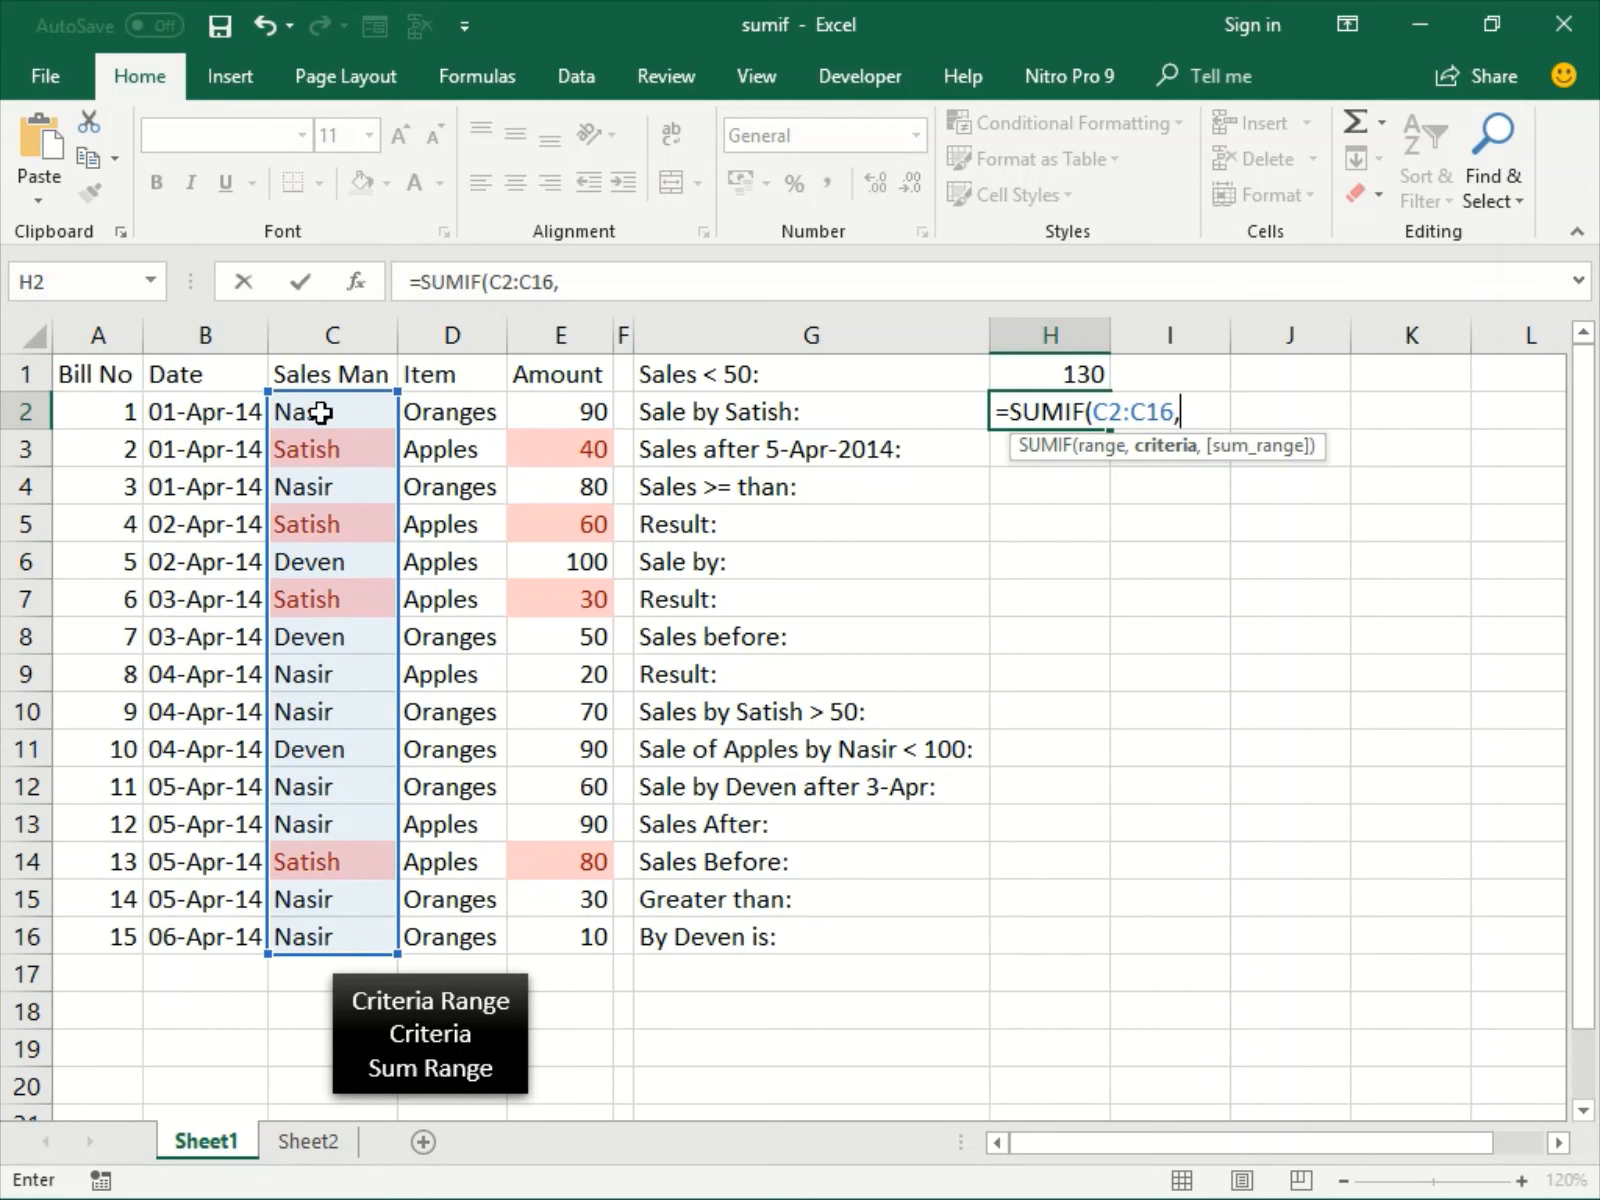
type("\"Satish")
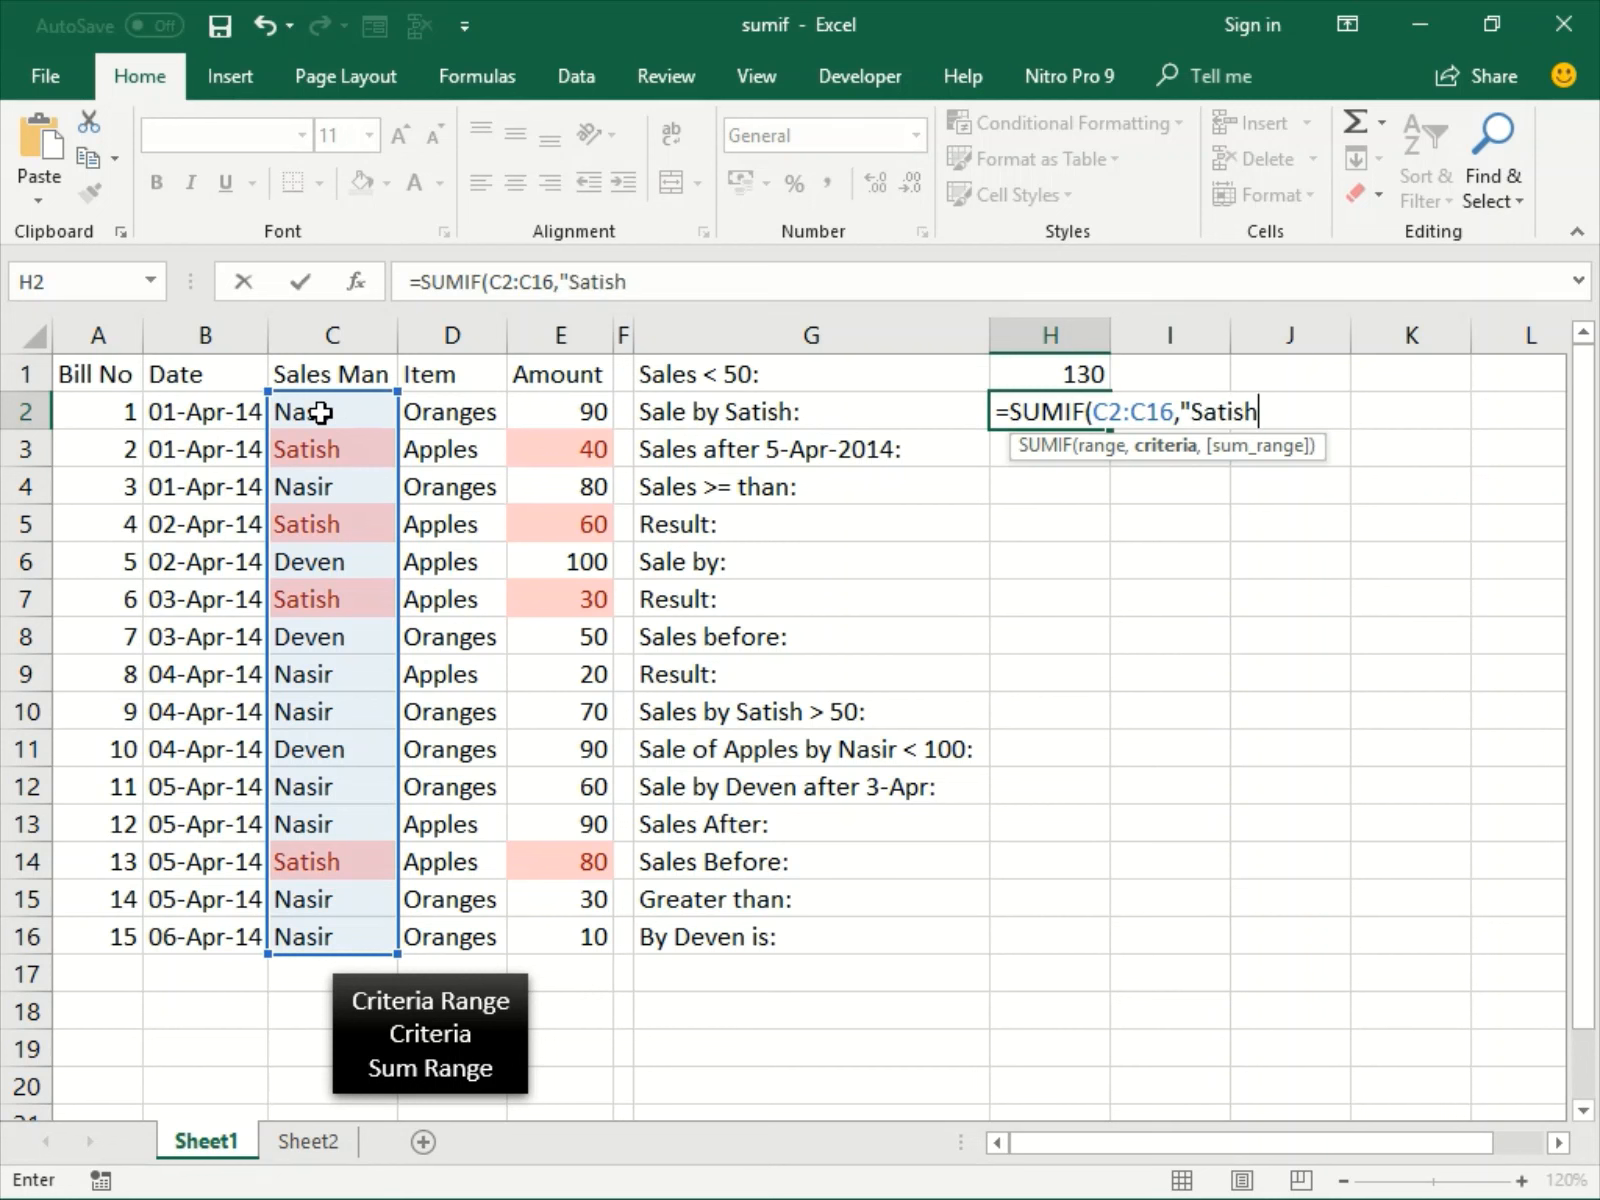
type("\",")
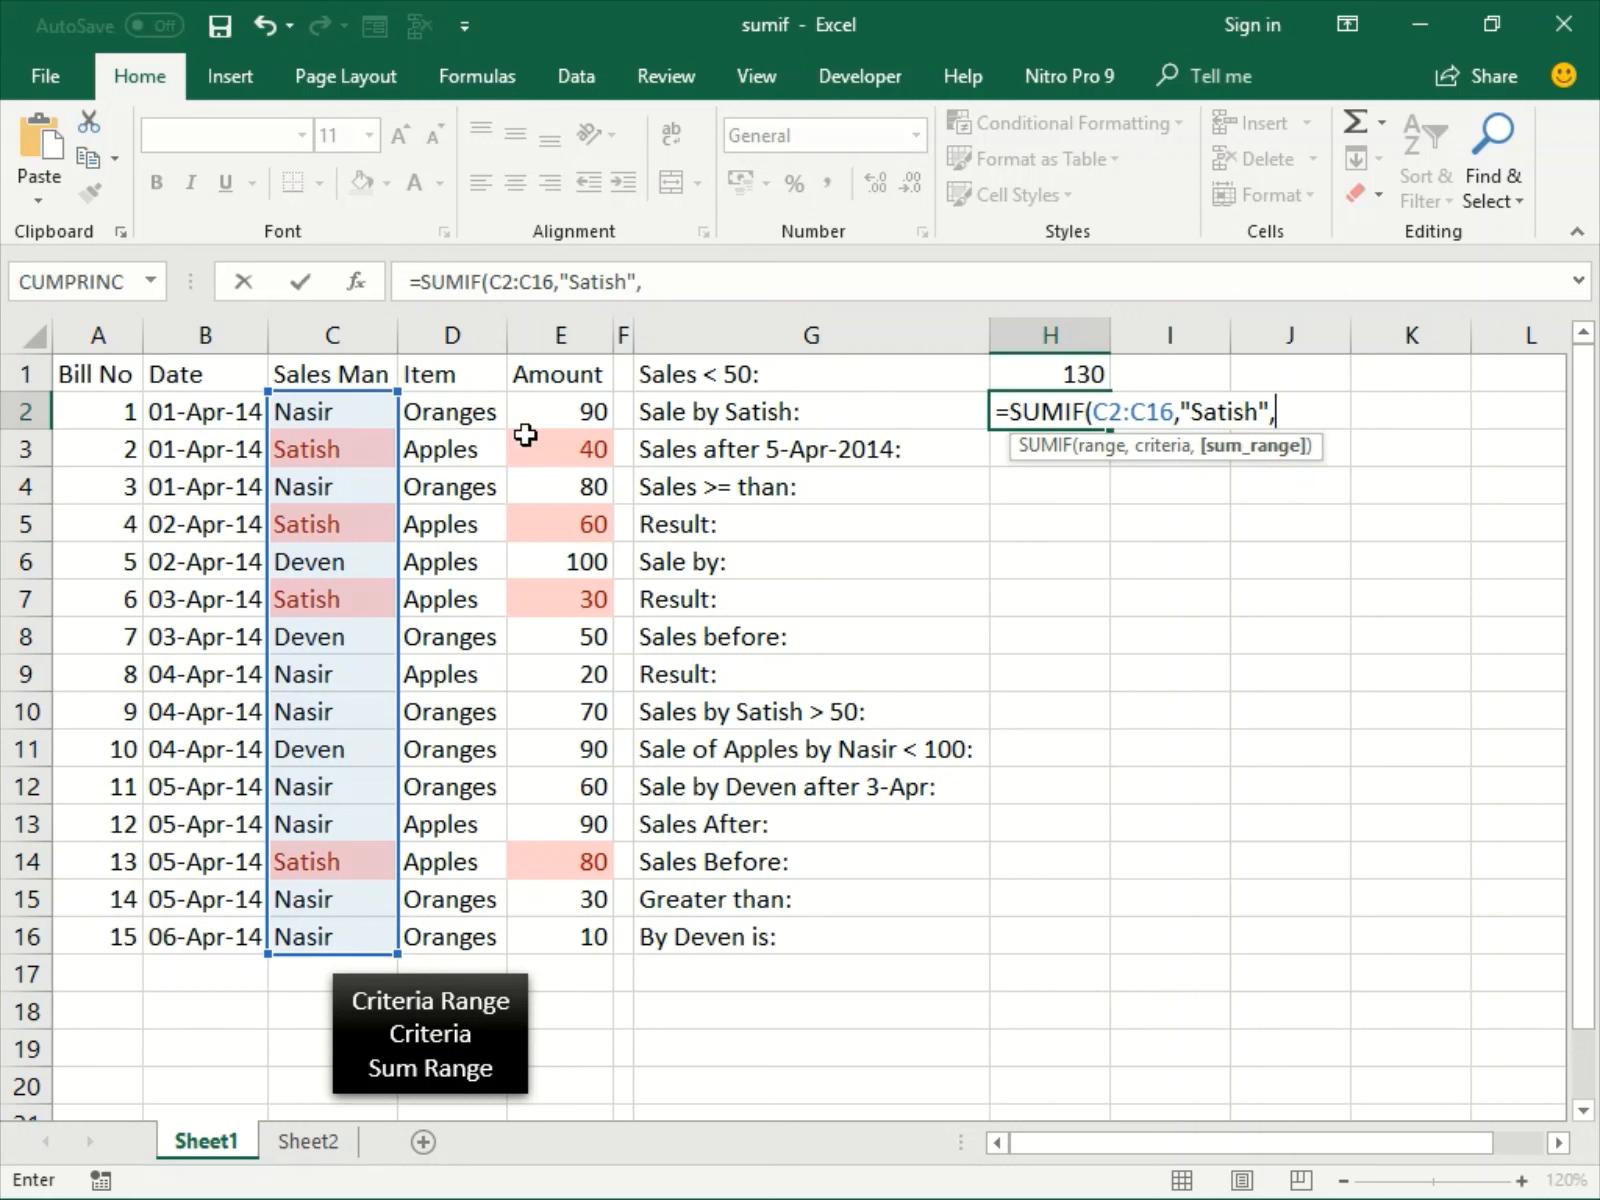
left_click(563, 410)
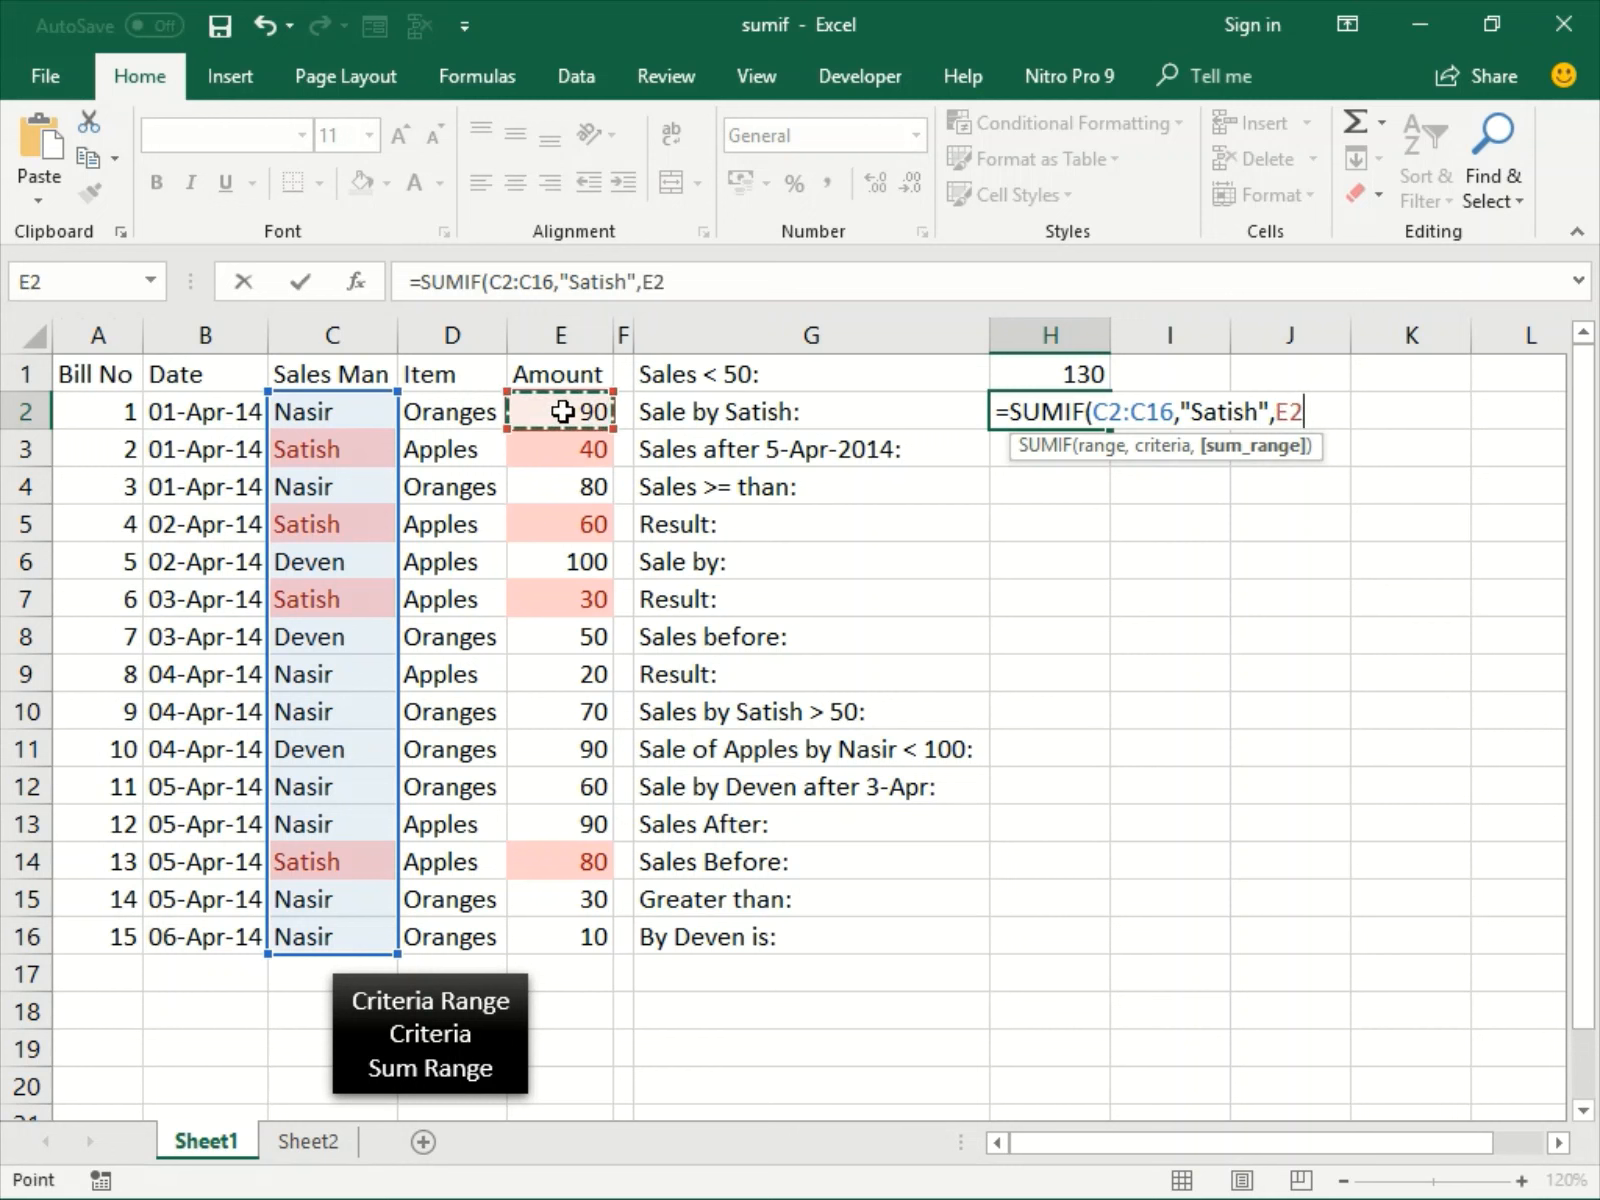
key("End")
key("shift+Down")
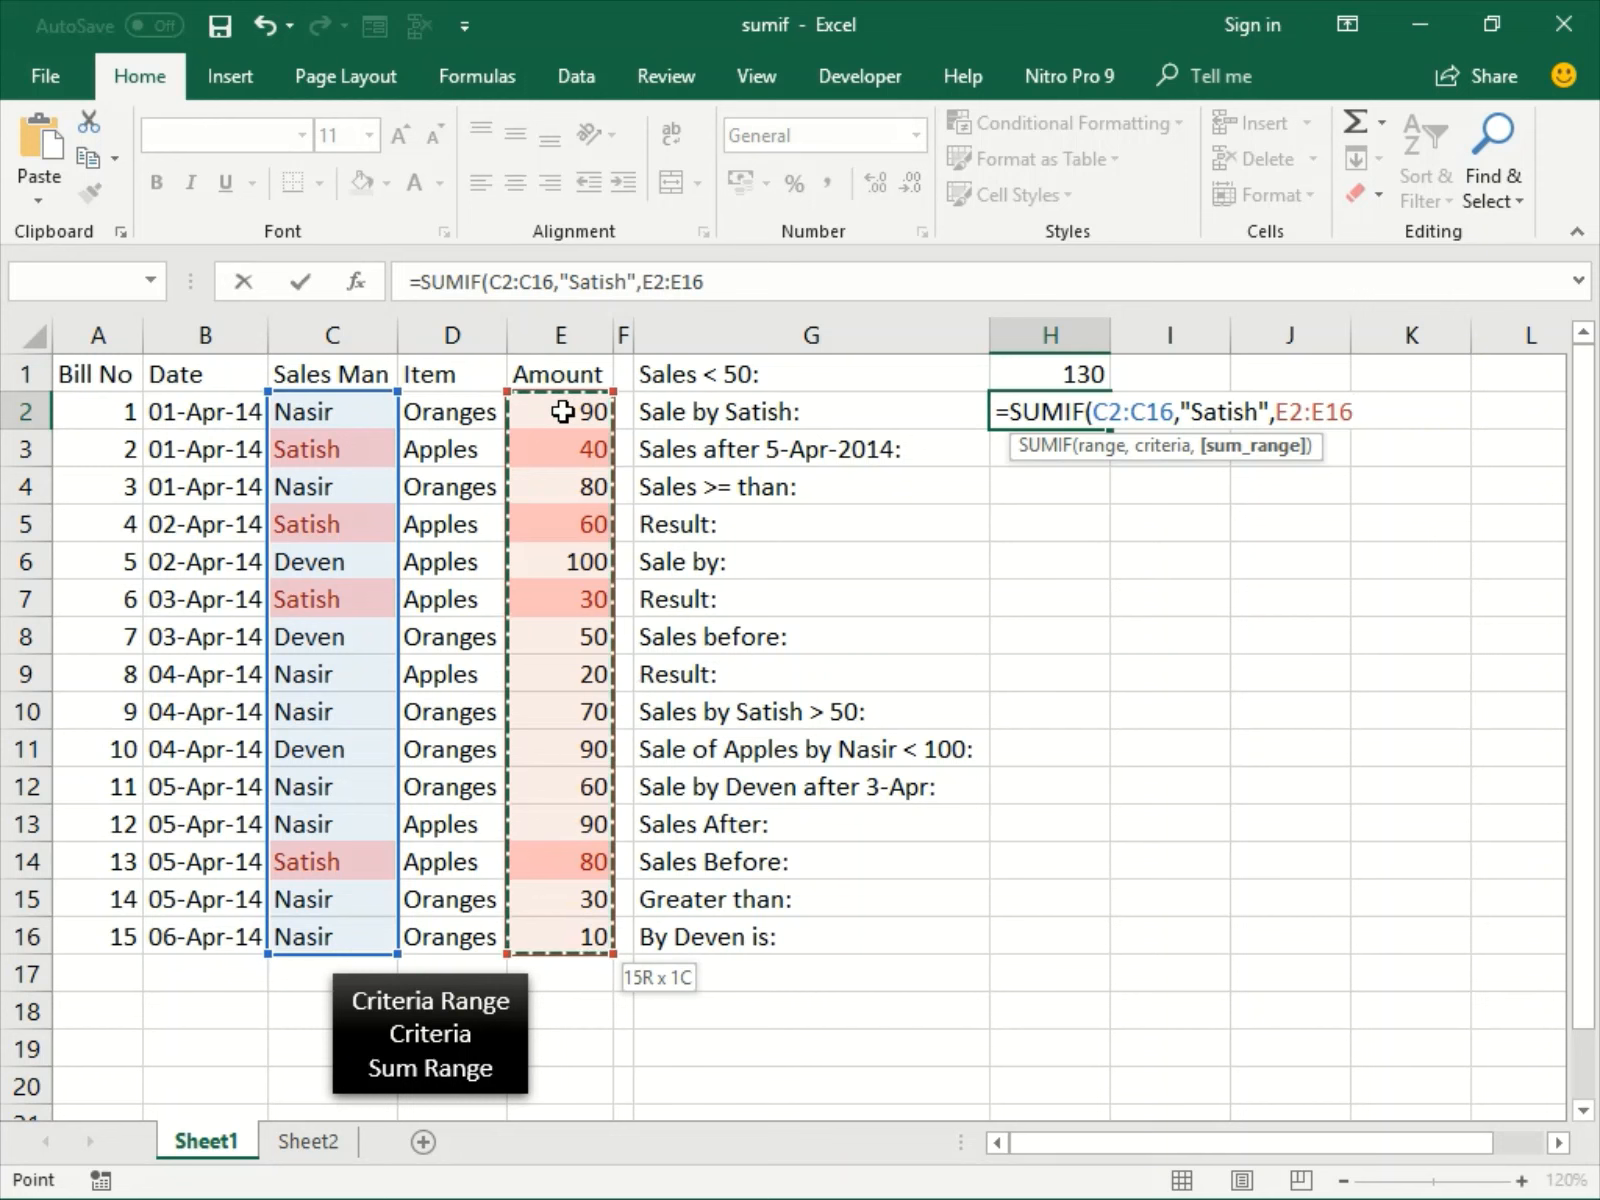
type(")")
key("ctrl+Return")
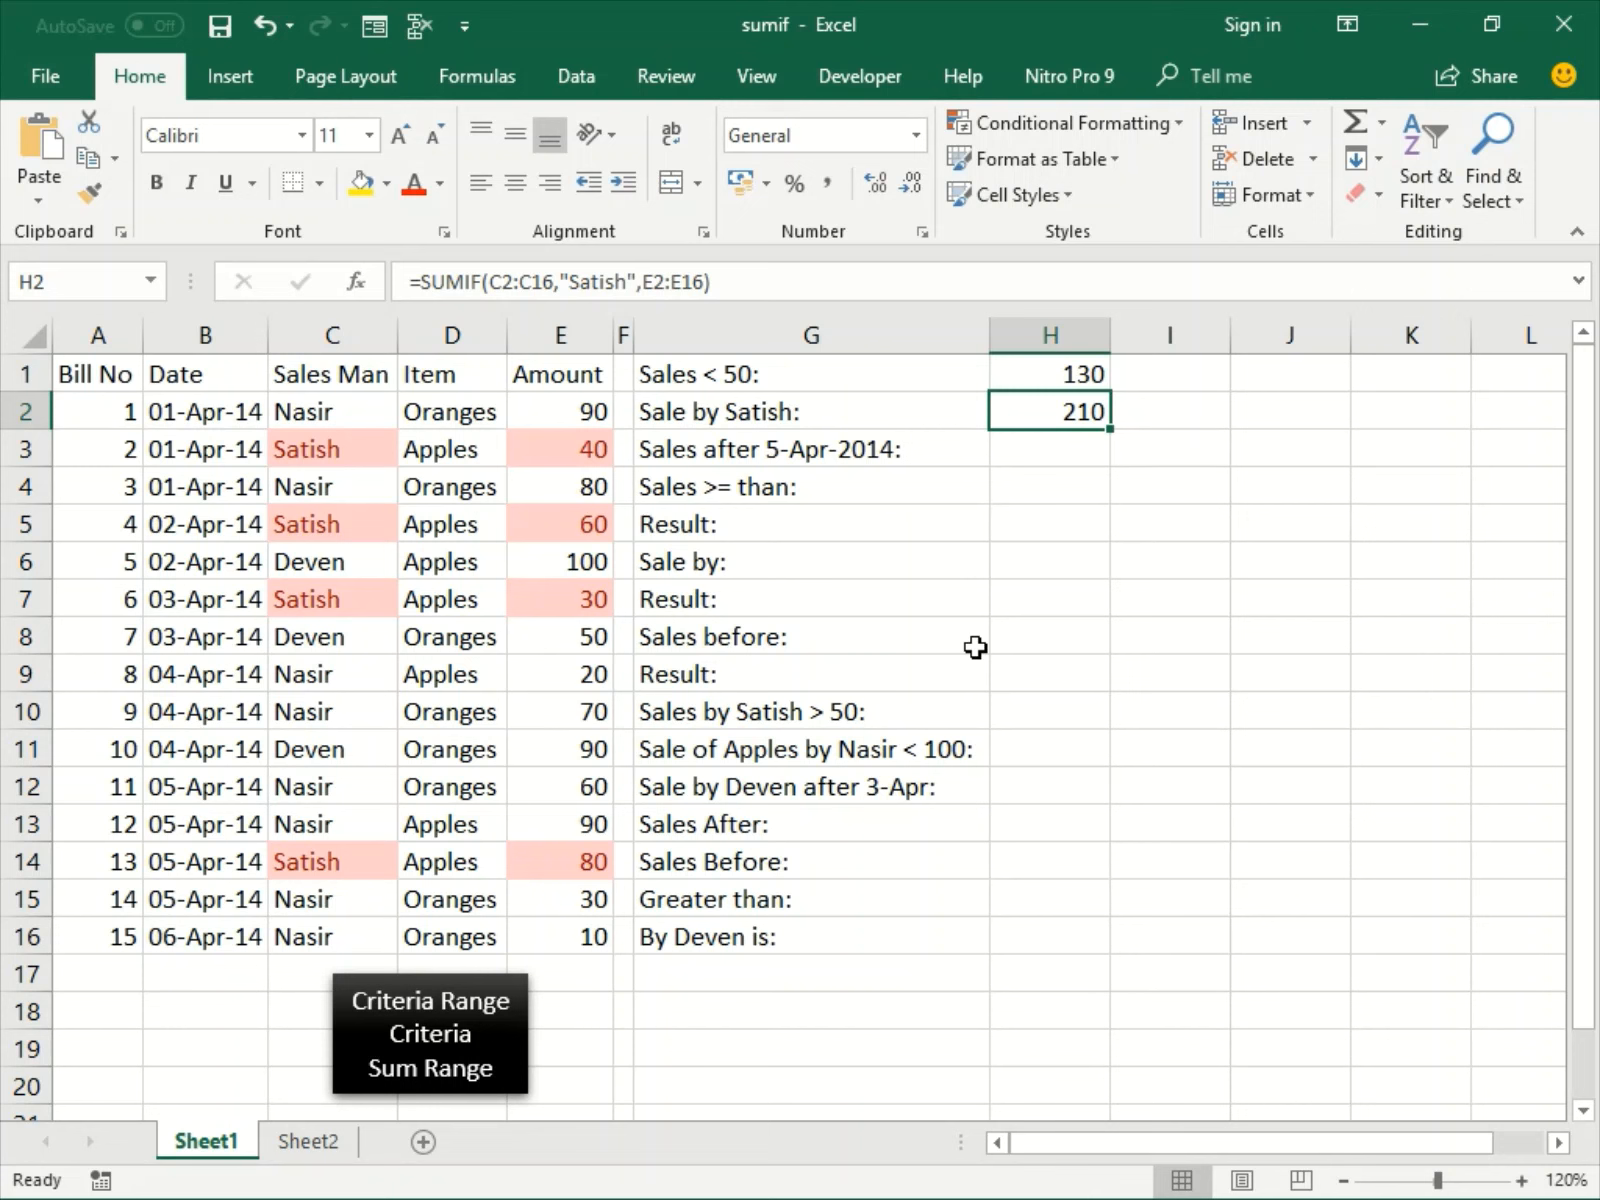
Re-enter H2's SUMIF from scratch, matching the salesman named in G2 within C2:C16 and summing E2:E16.
type("=SUMIF(")
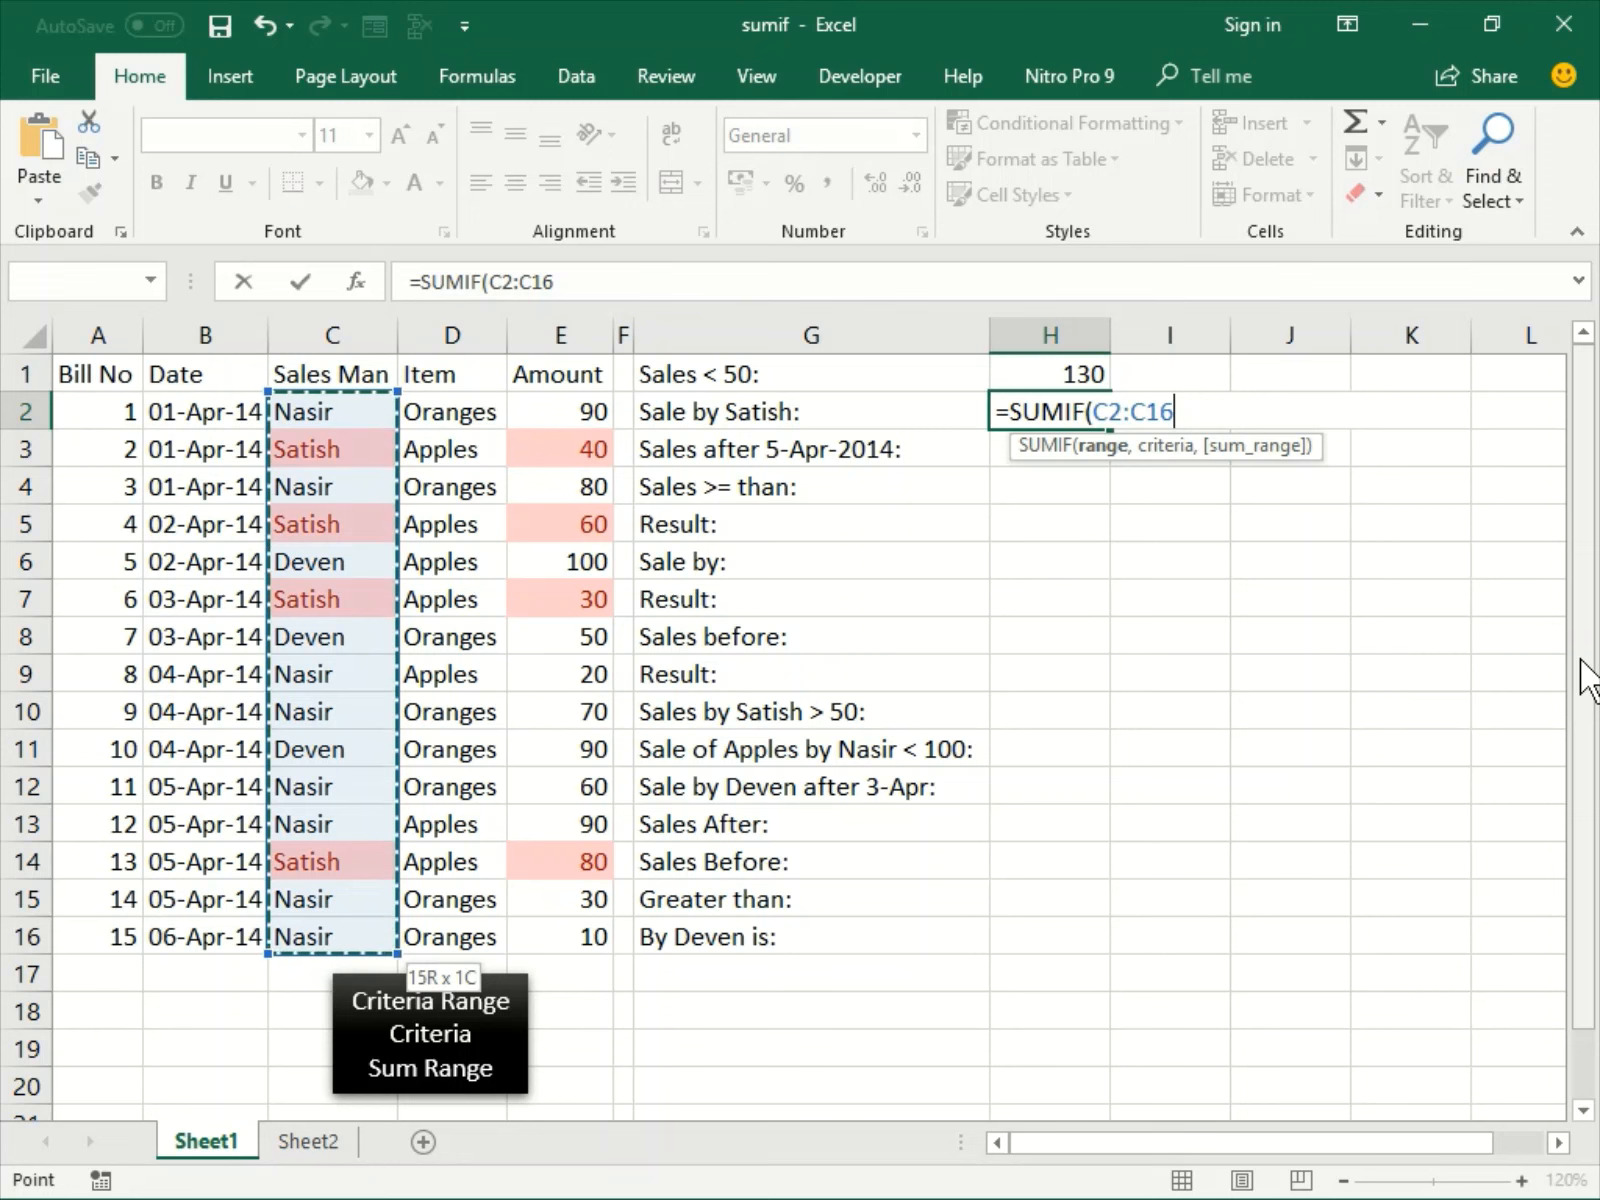
type(",")
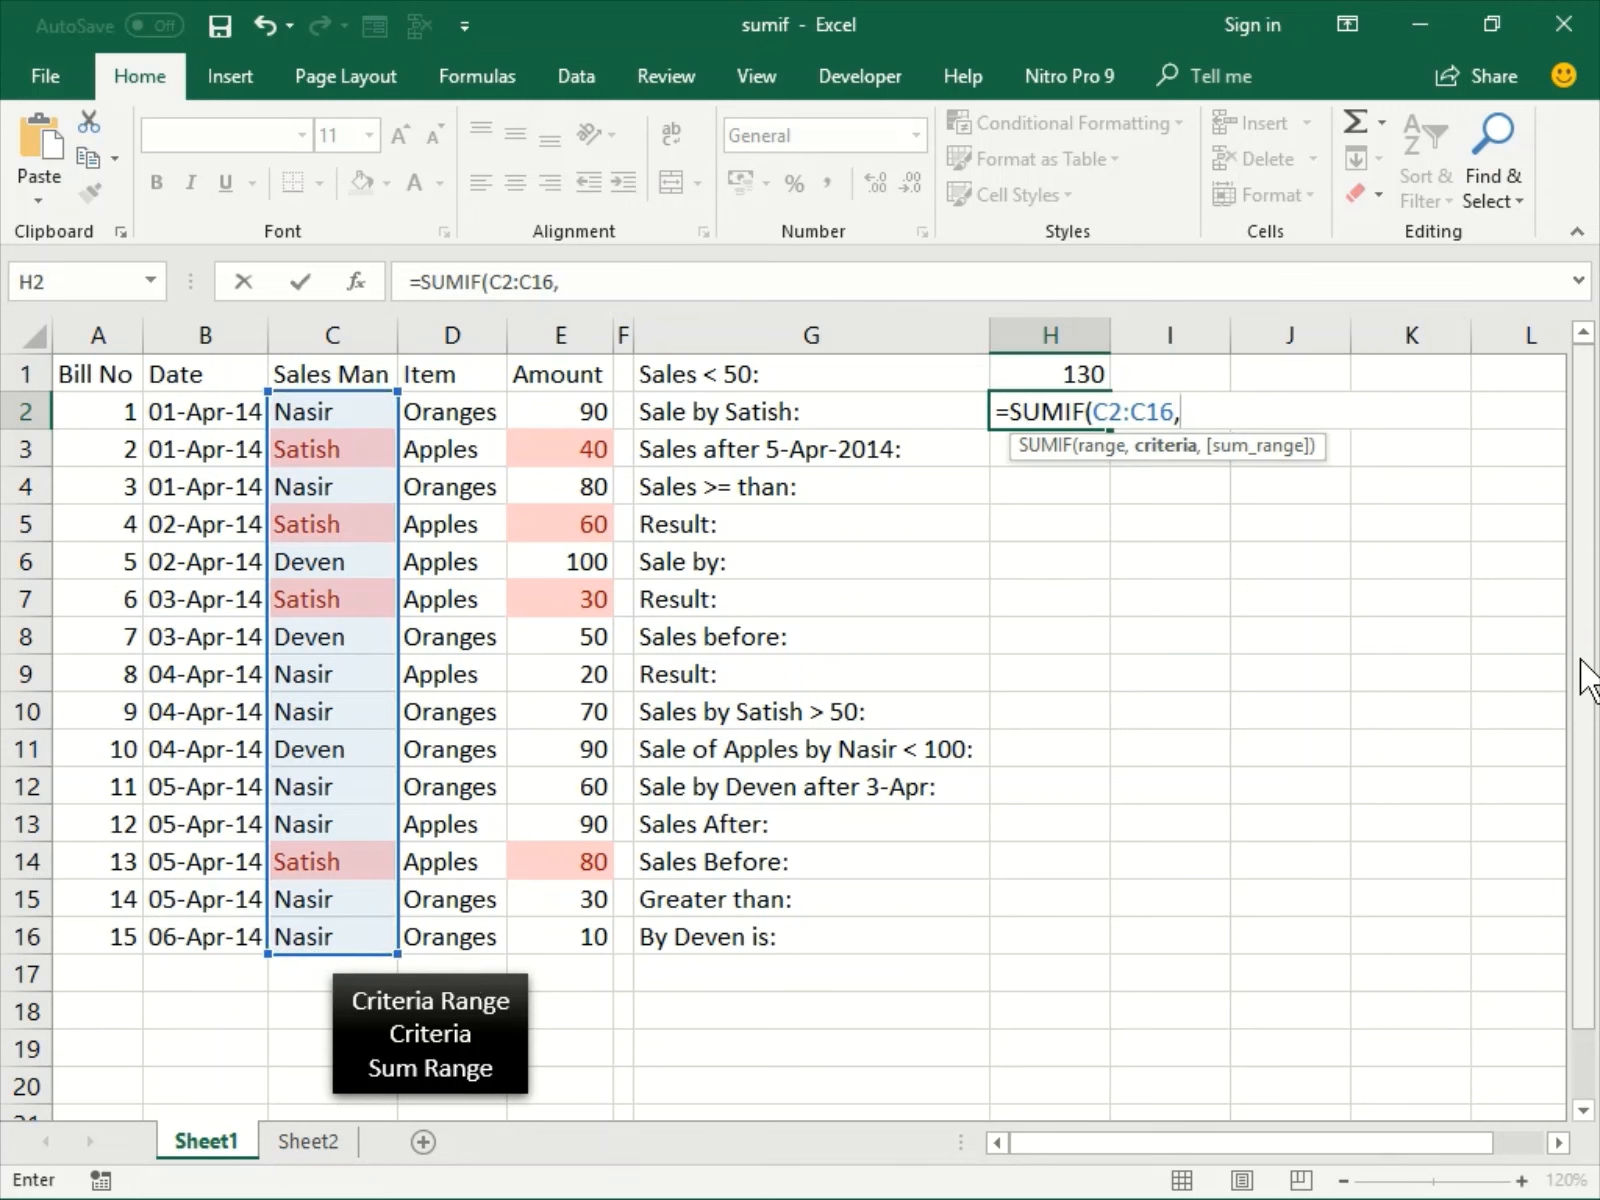
type("\"Satish\",")
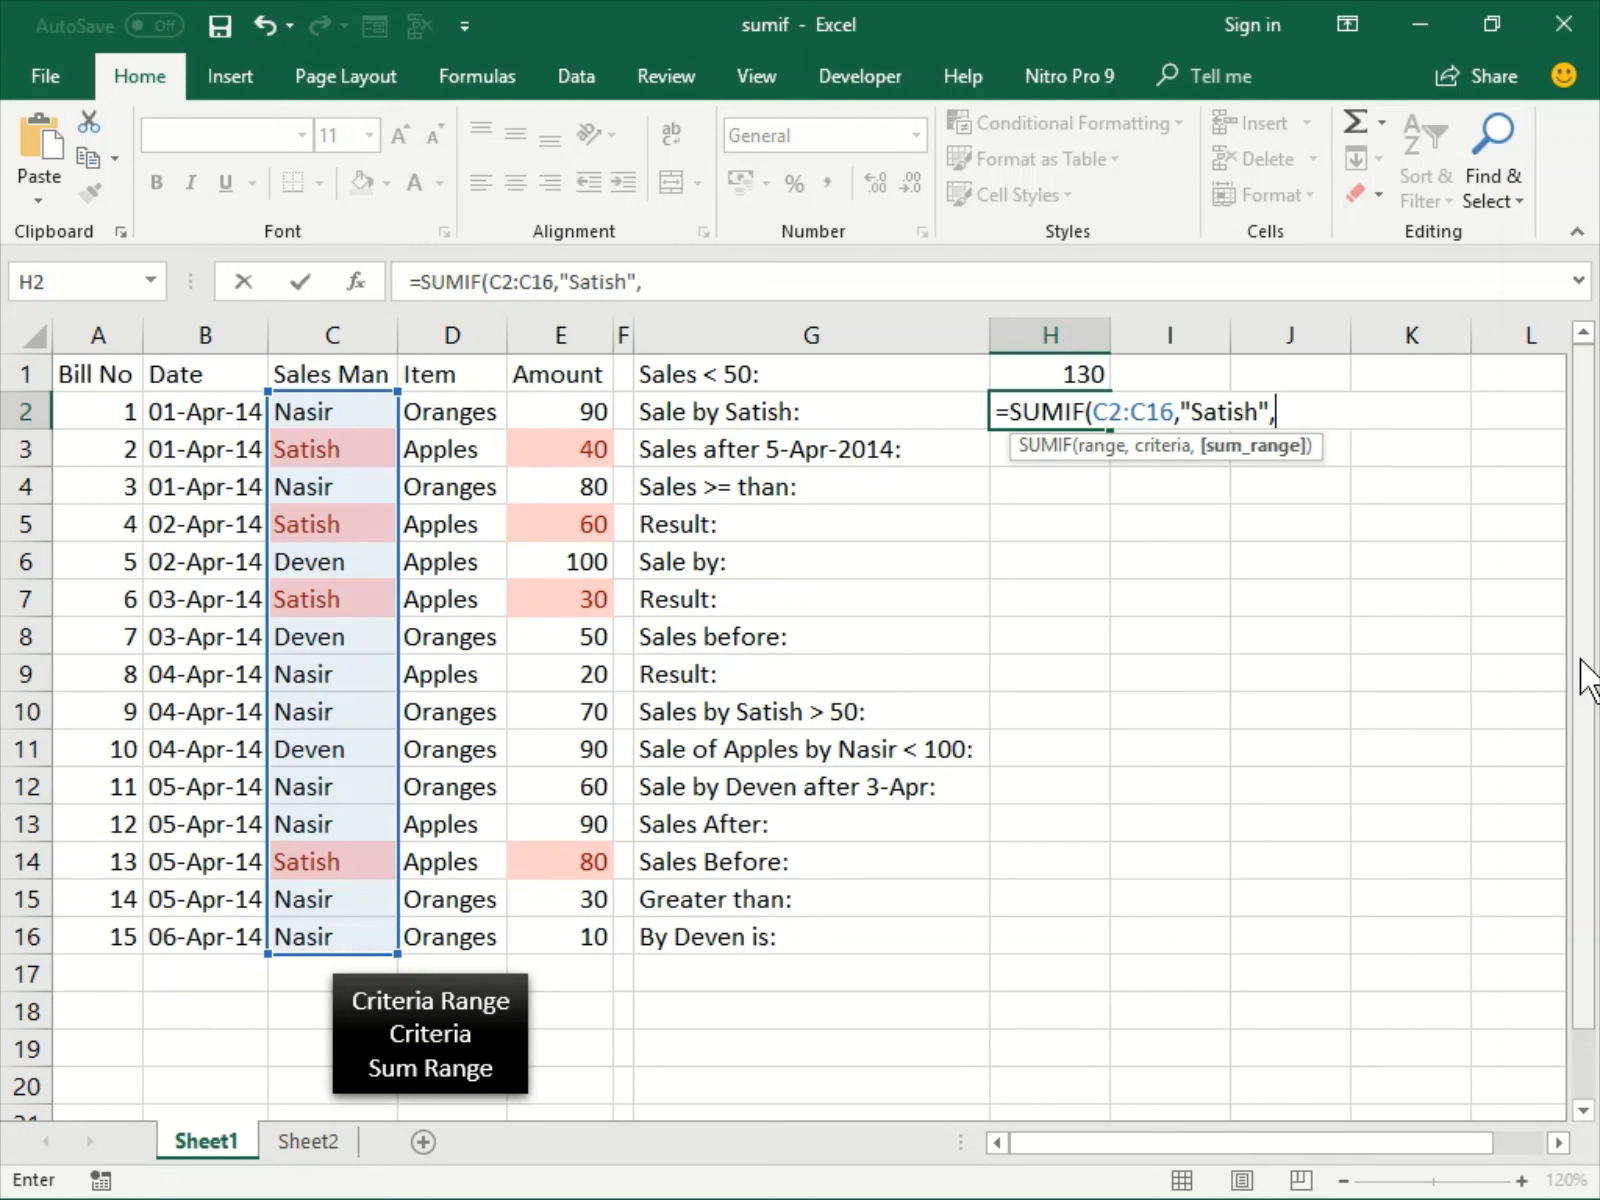
left_click_drag(580, 936, 593, 411)
type(")")
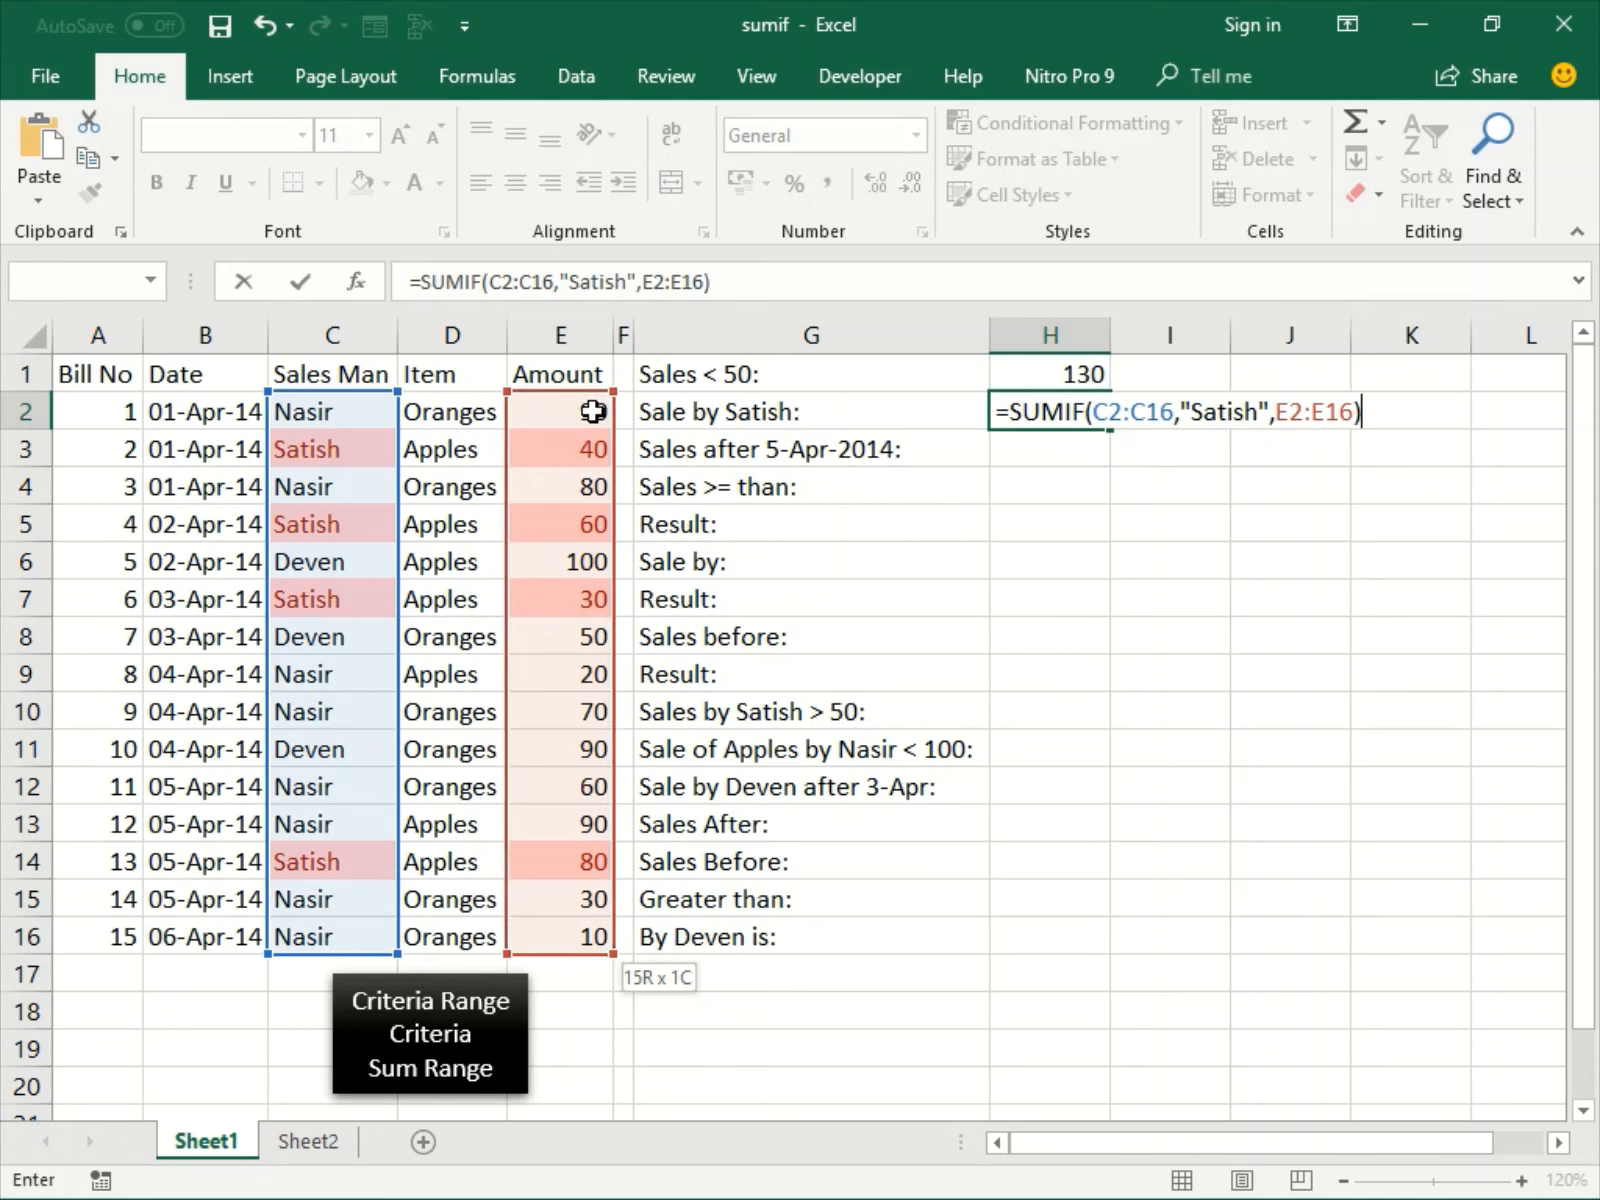
key("ctrl+Return")
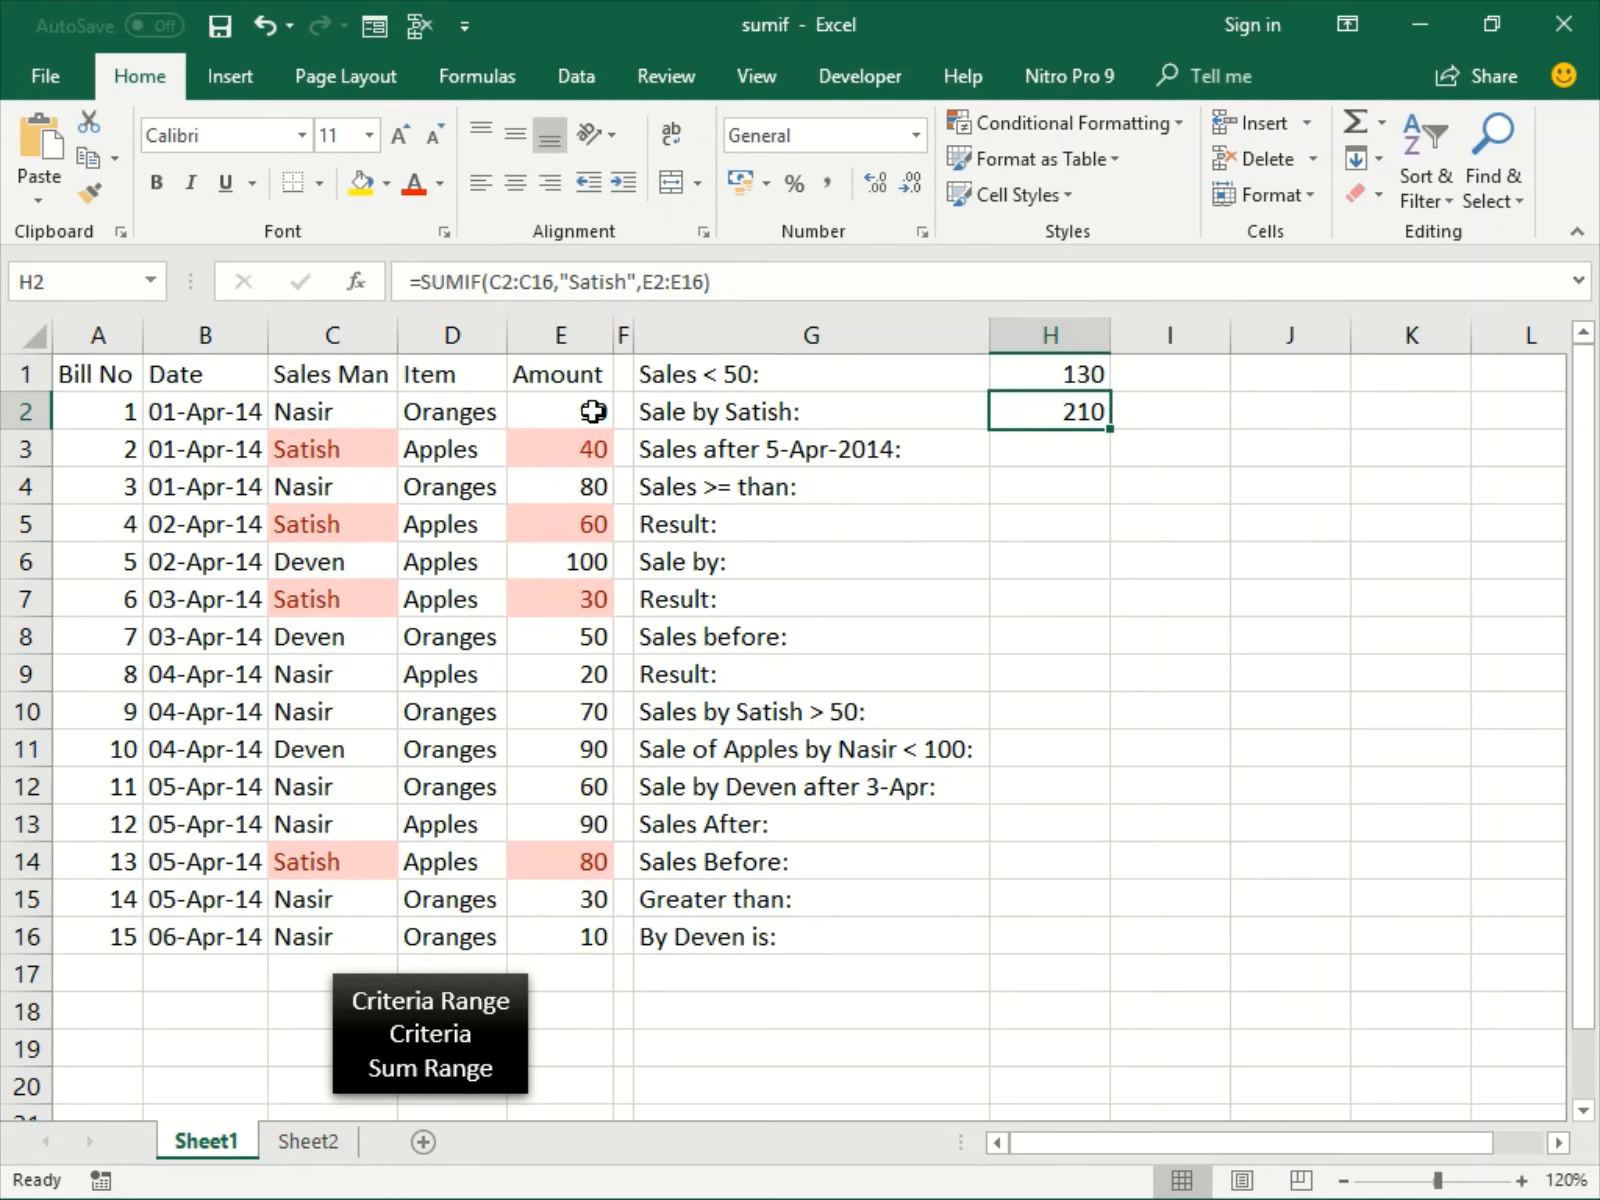
Start a SUMIF formula in H3 with the dates in B2:B16 as the criteria range.
key("Down")
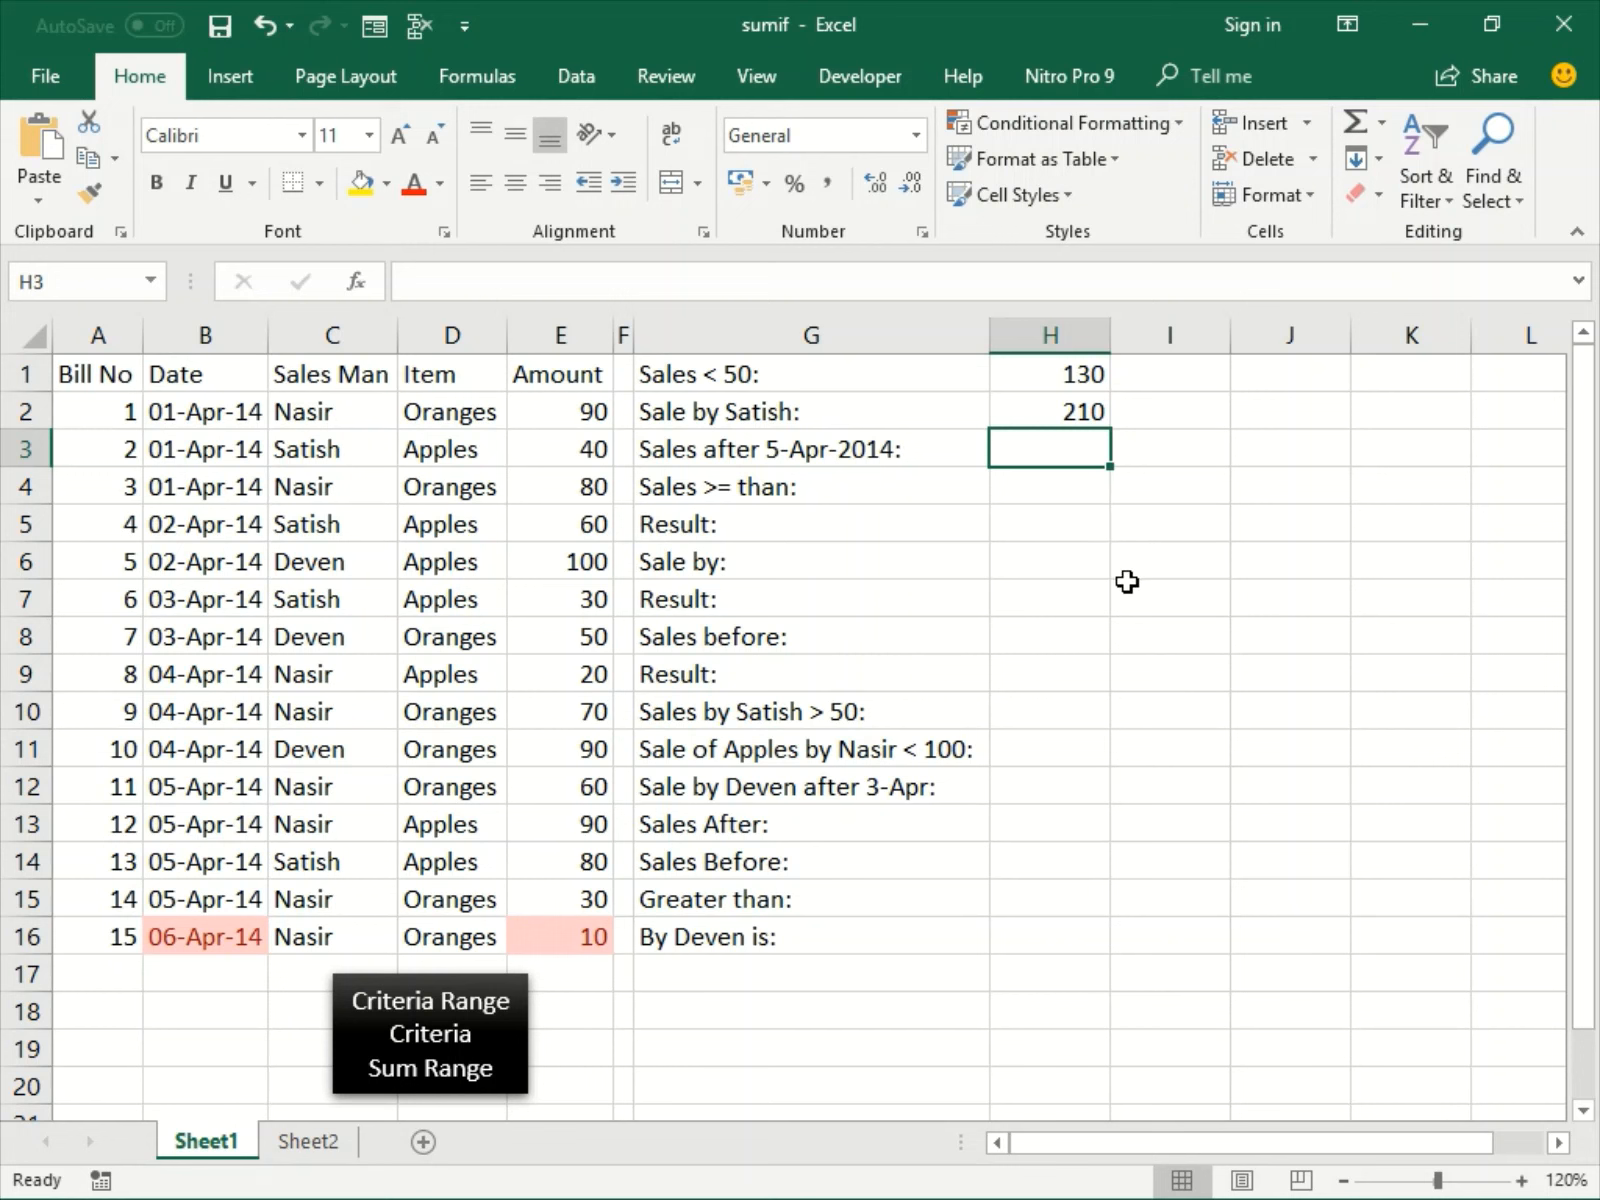
type("=SUMIF(")
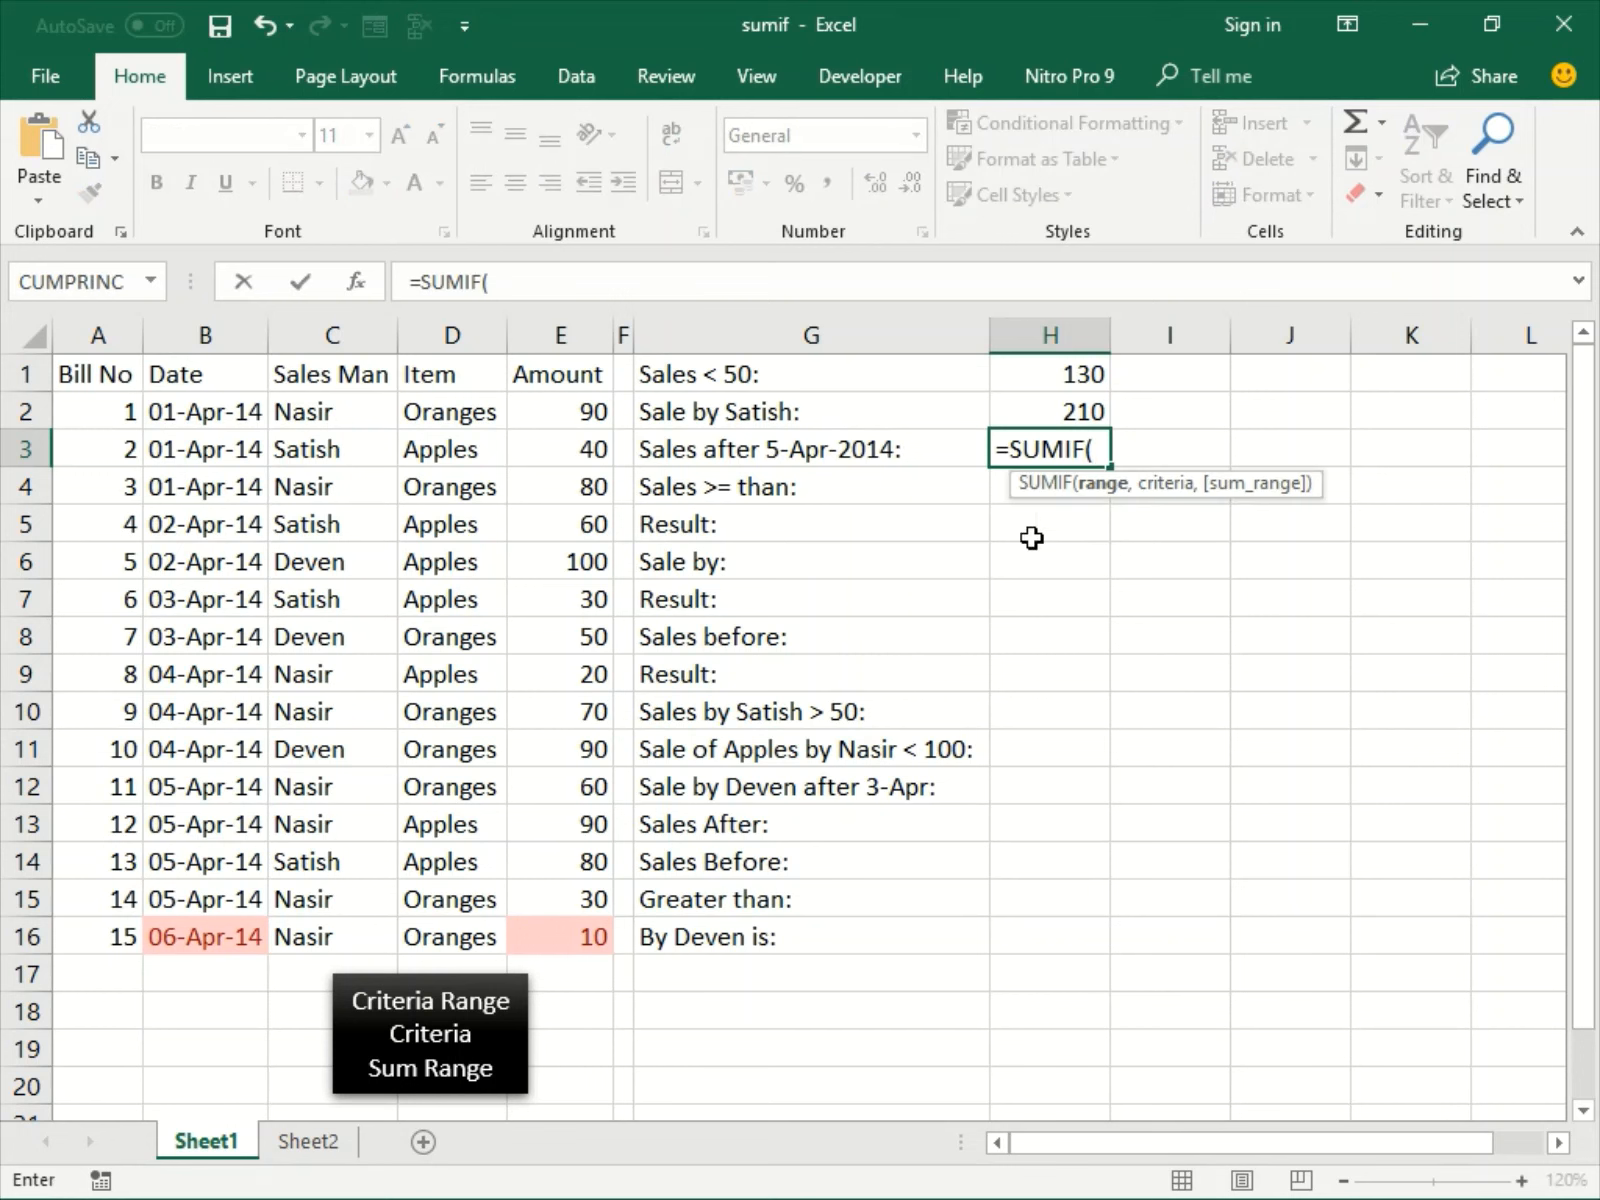
left_click(194, 412)
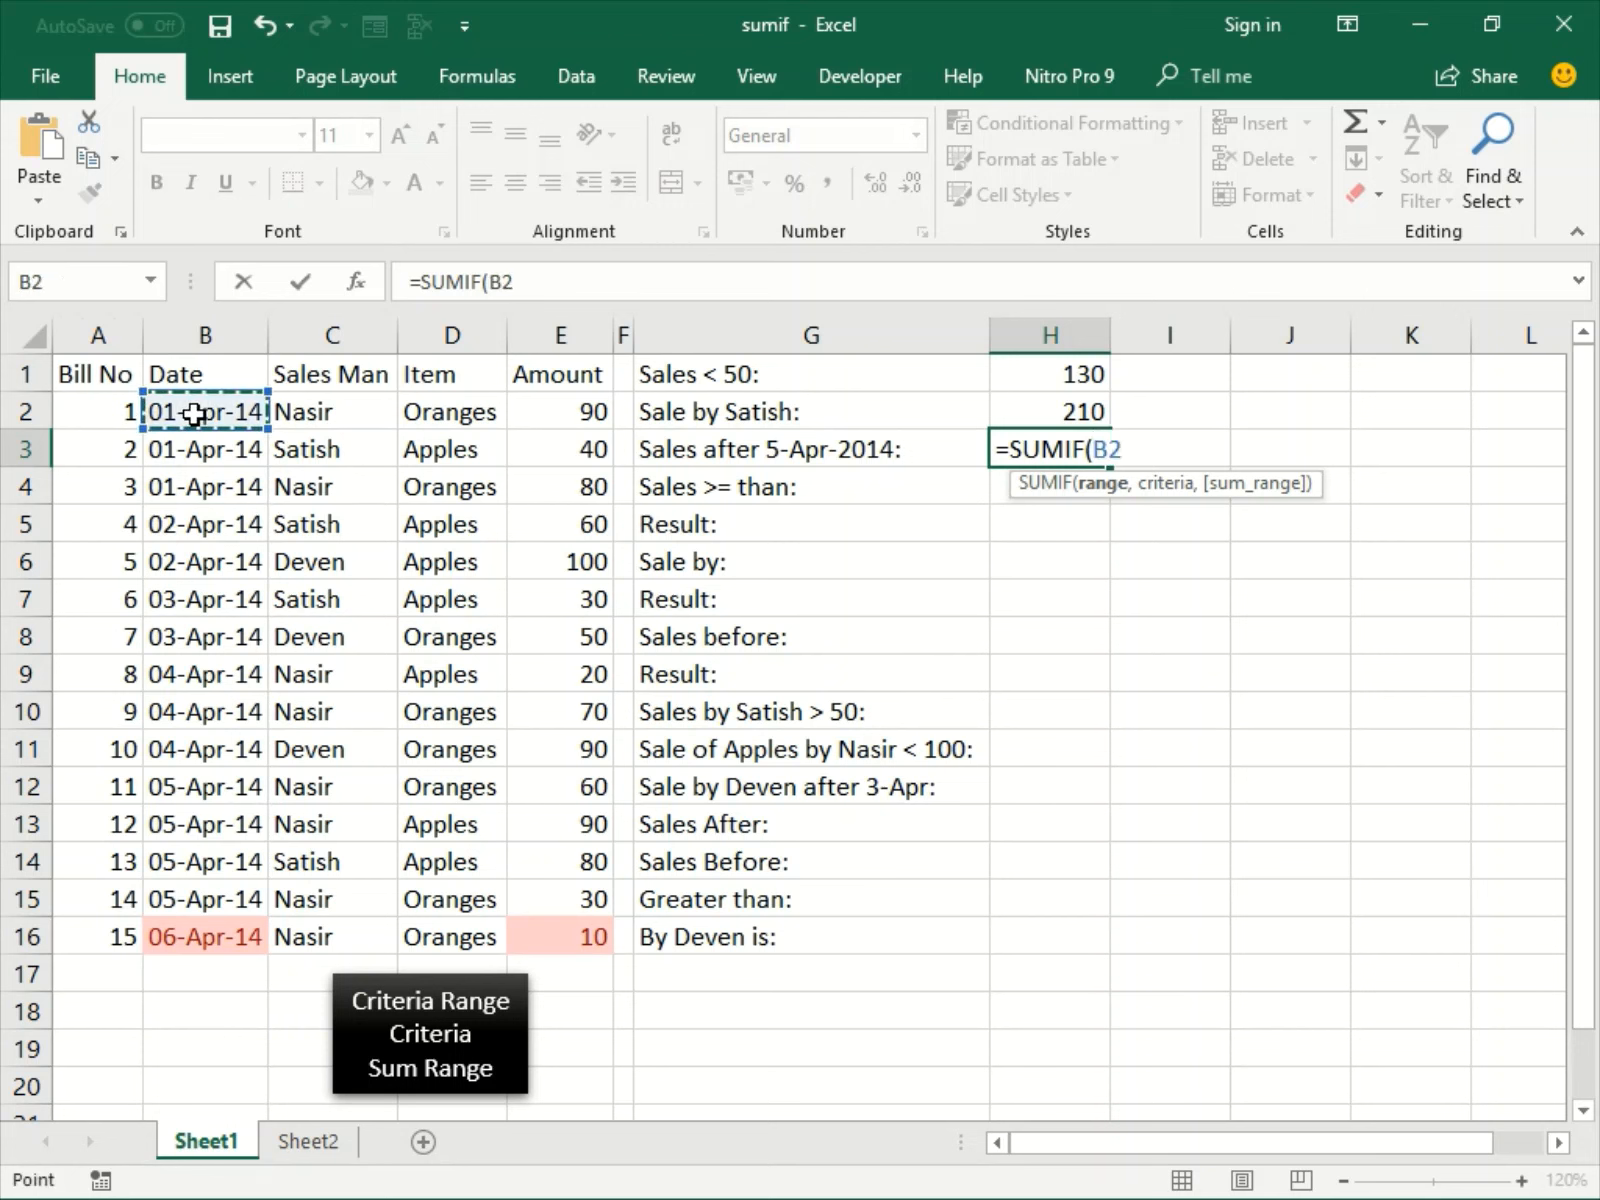
key("End")
key("shift+Down")
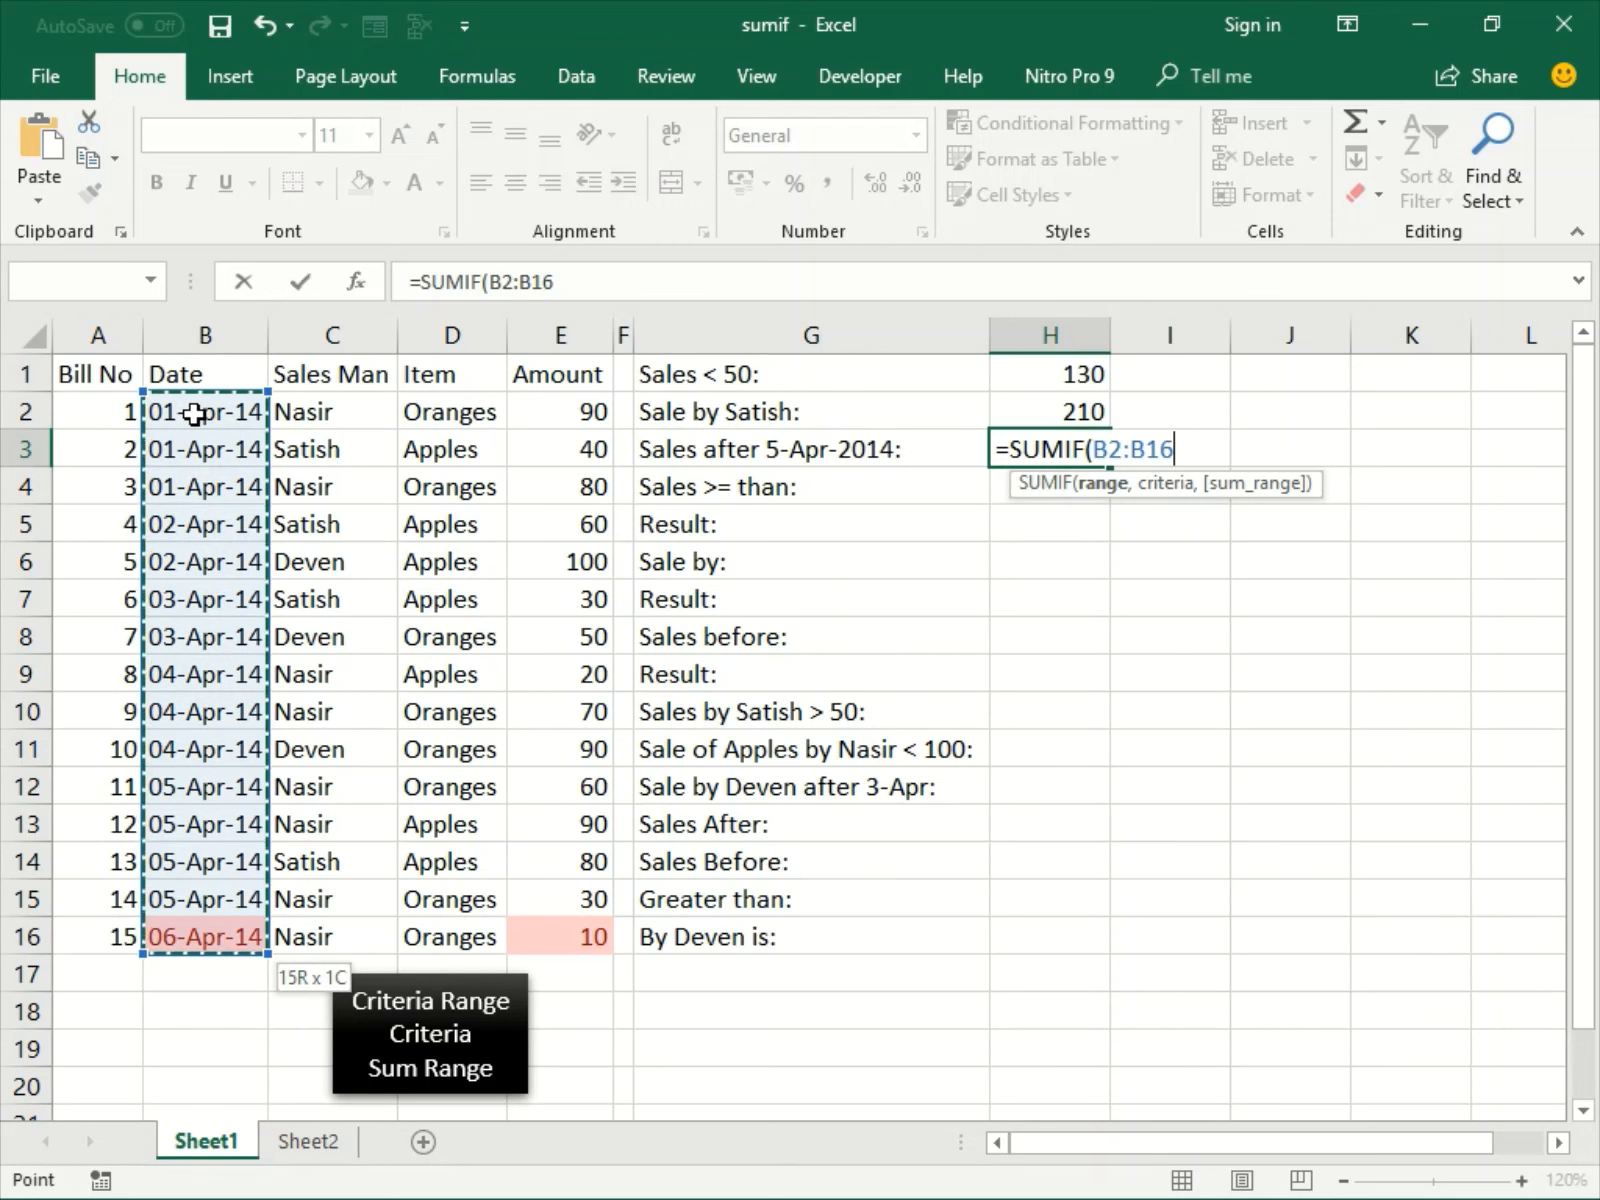
type(",")
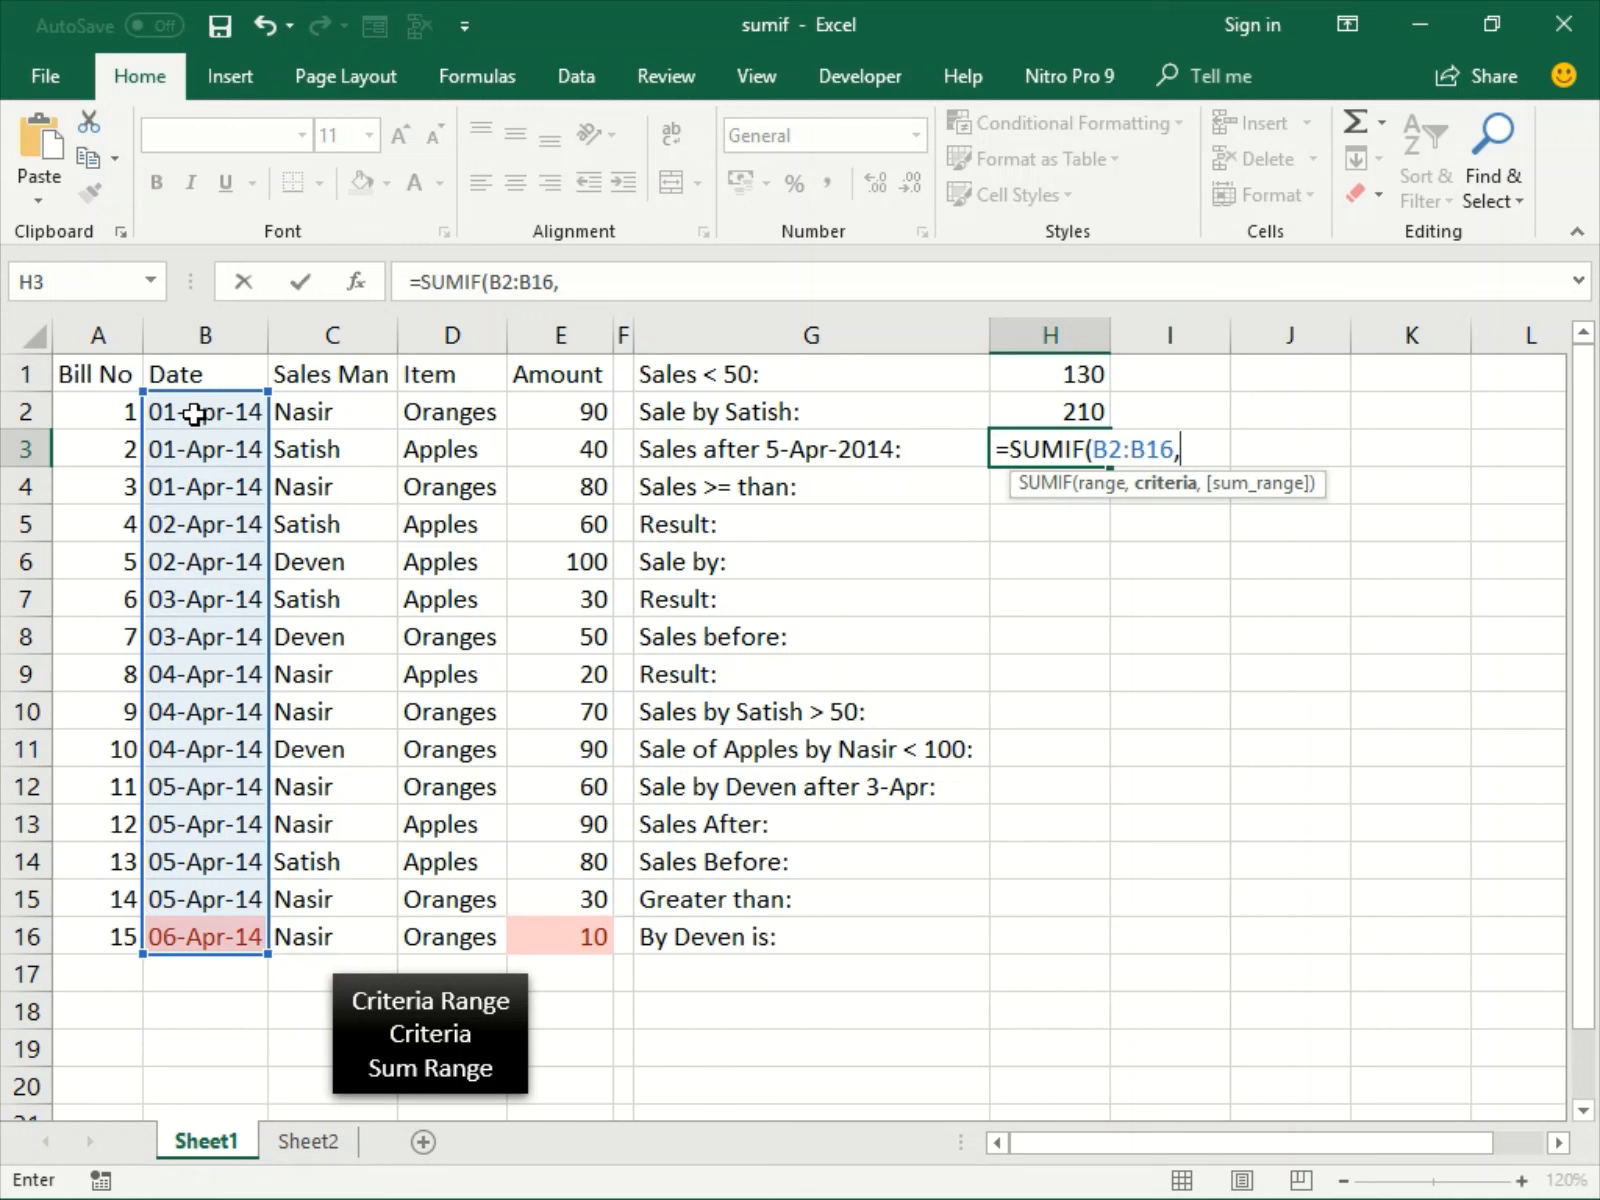
Add the criterion ">"&DATE(2014,4,5) to H3's SUMIF formula.
type("\">\"")
type("&")
type("DATE")
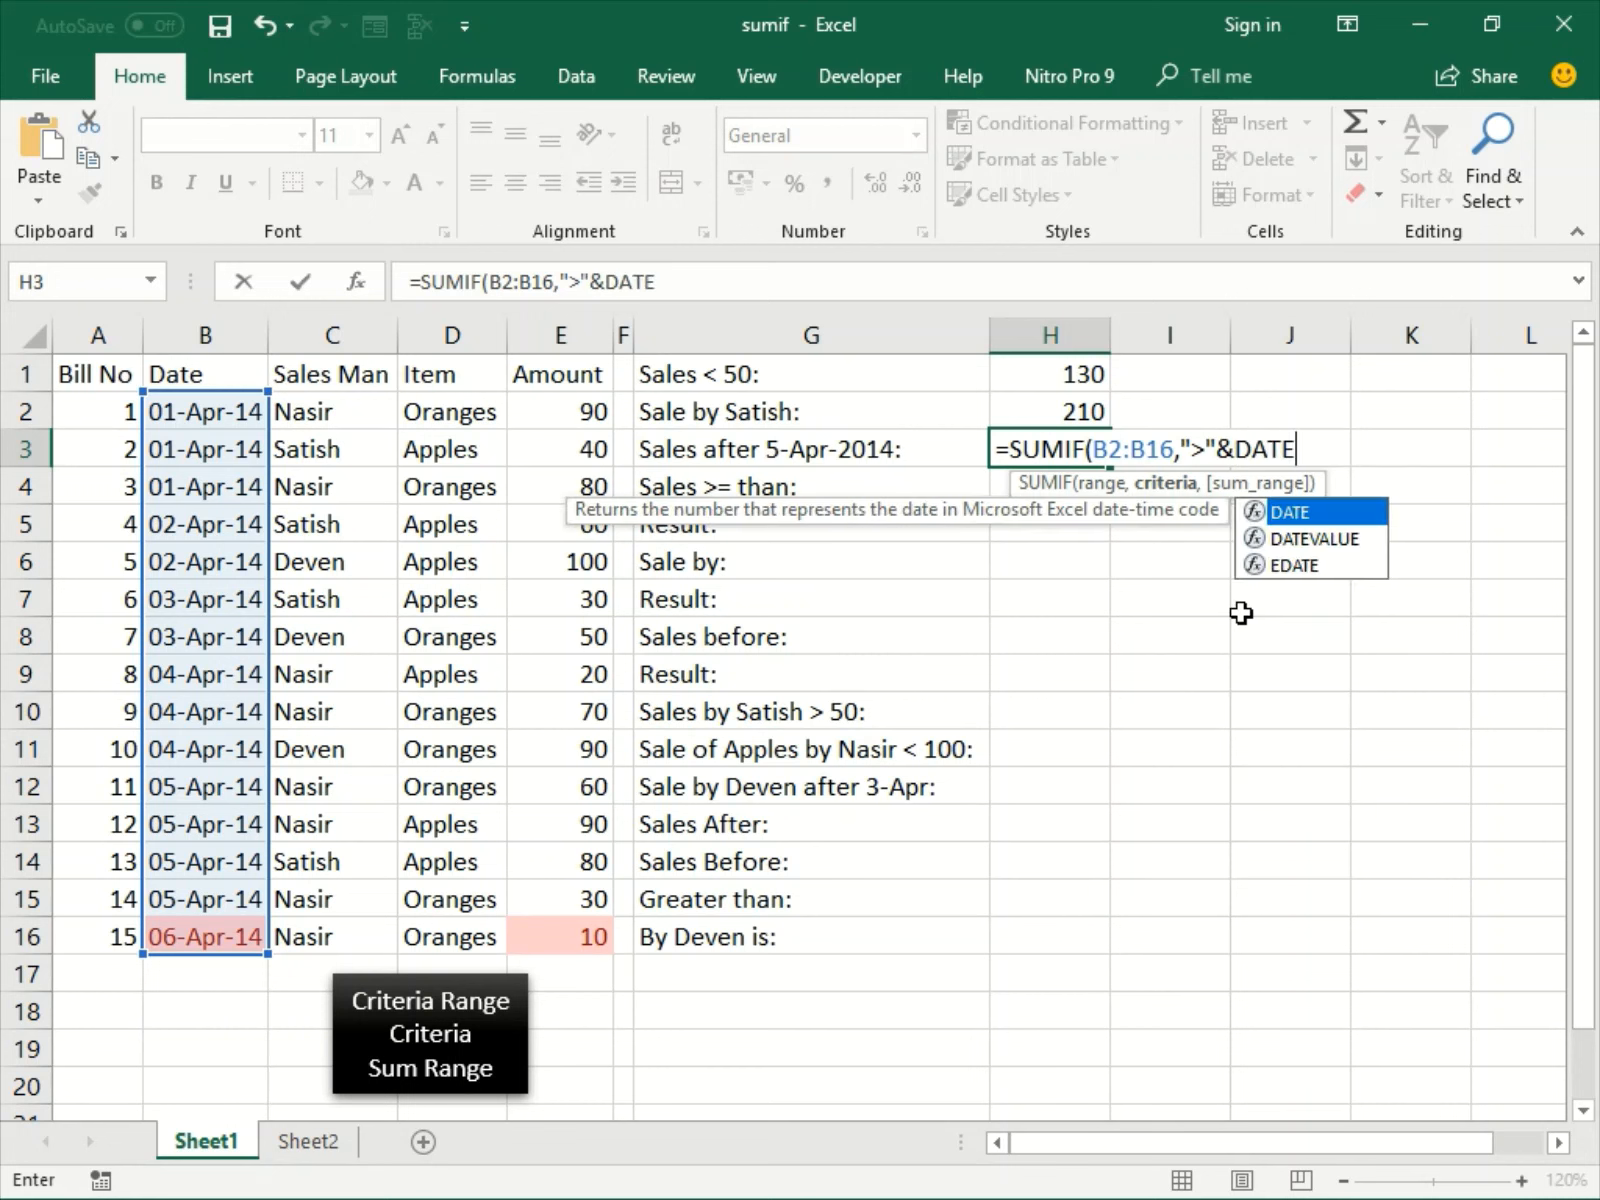
type("(")
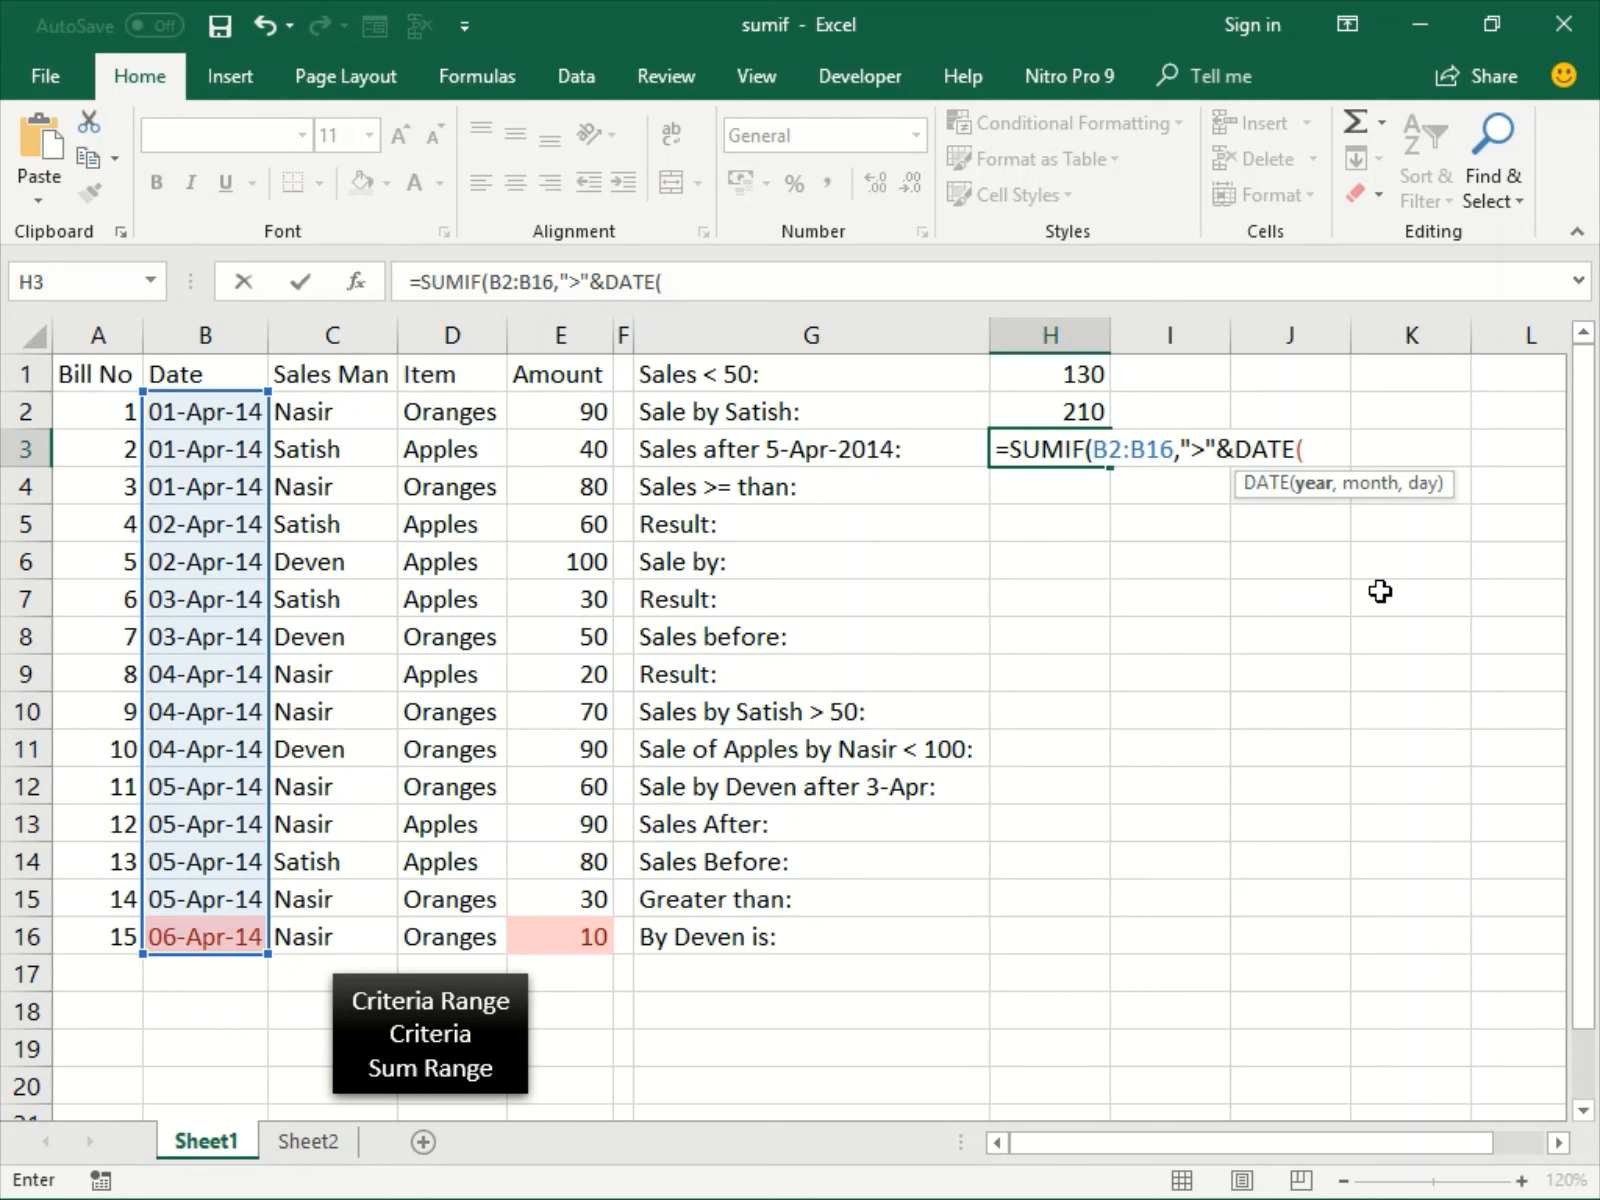
type("2014,")
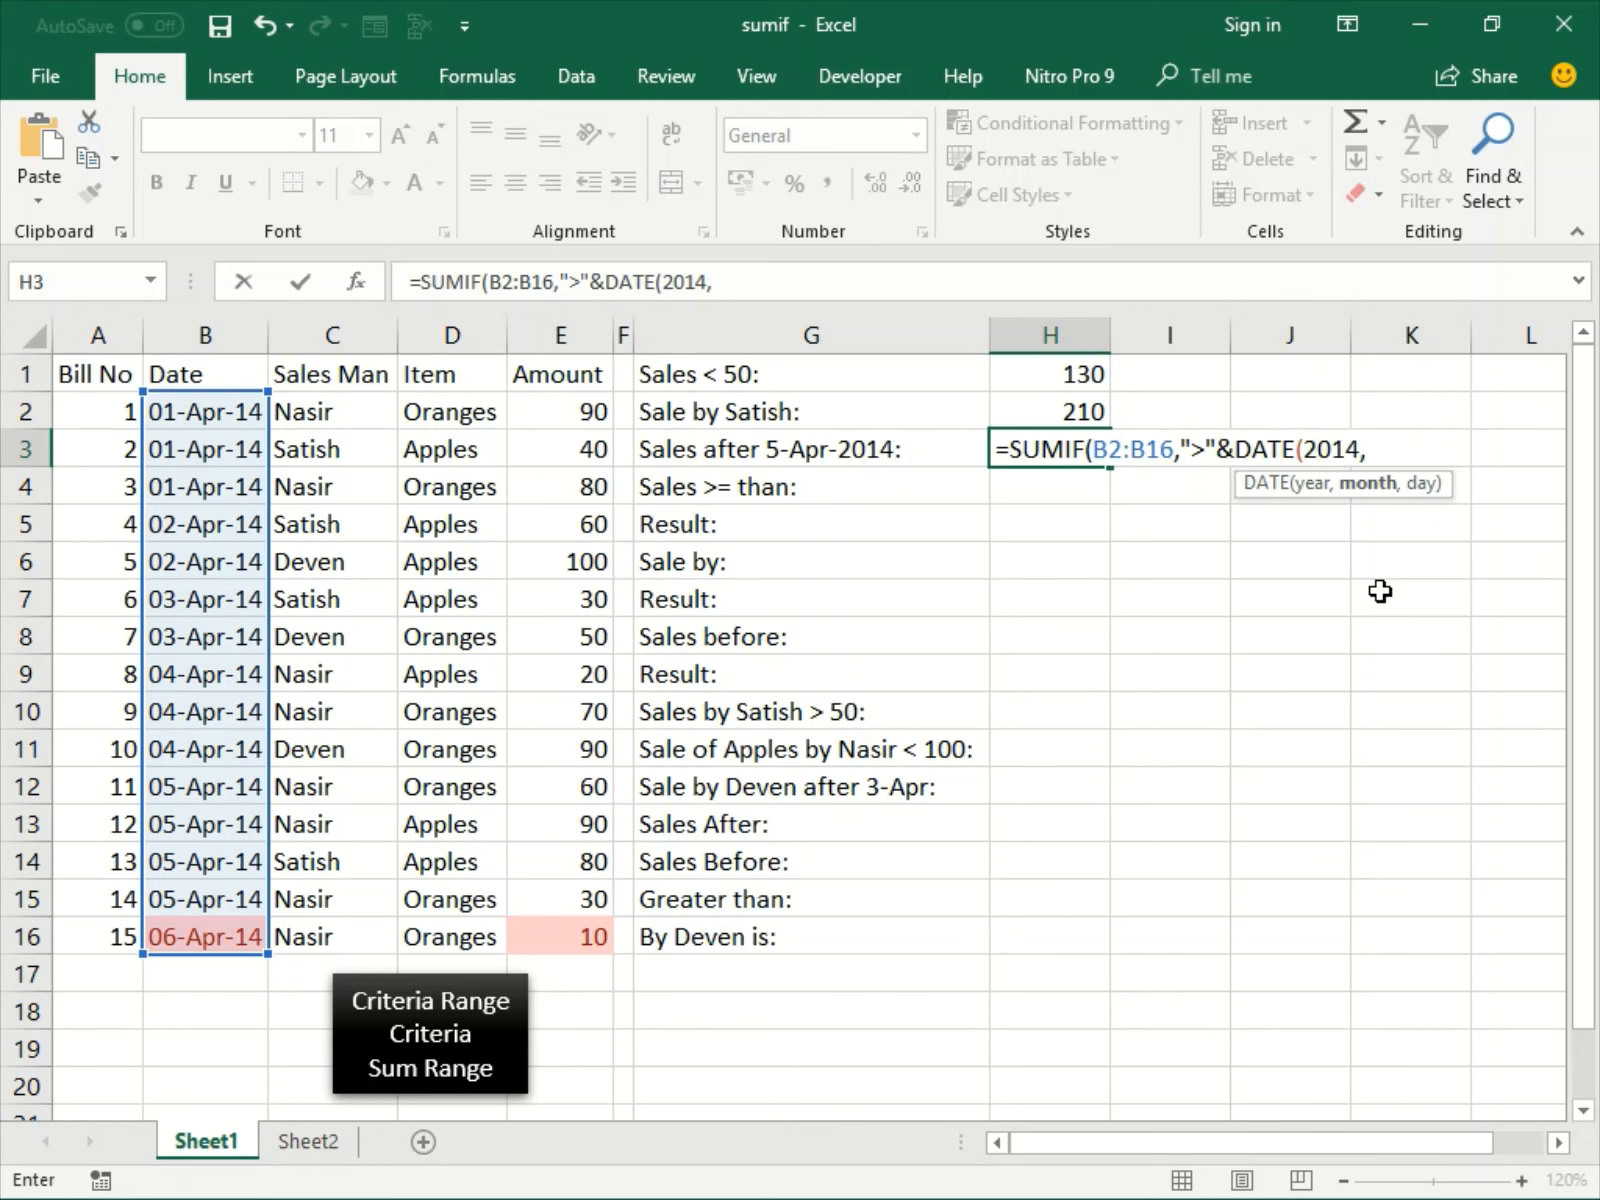
type("4,5")
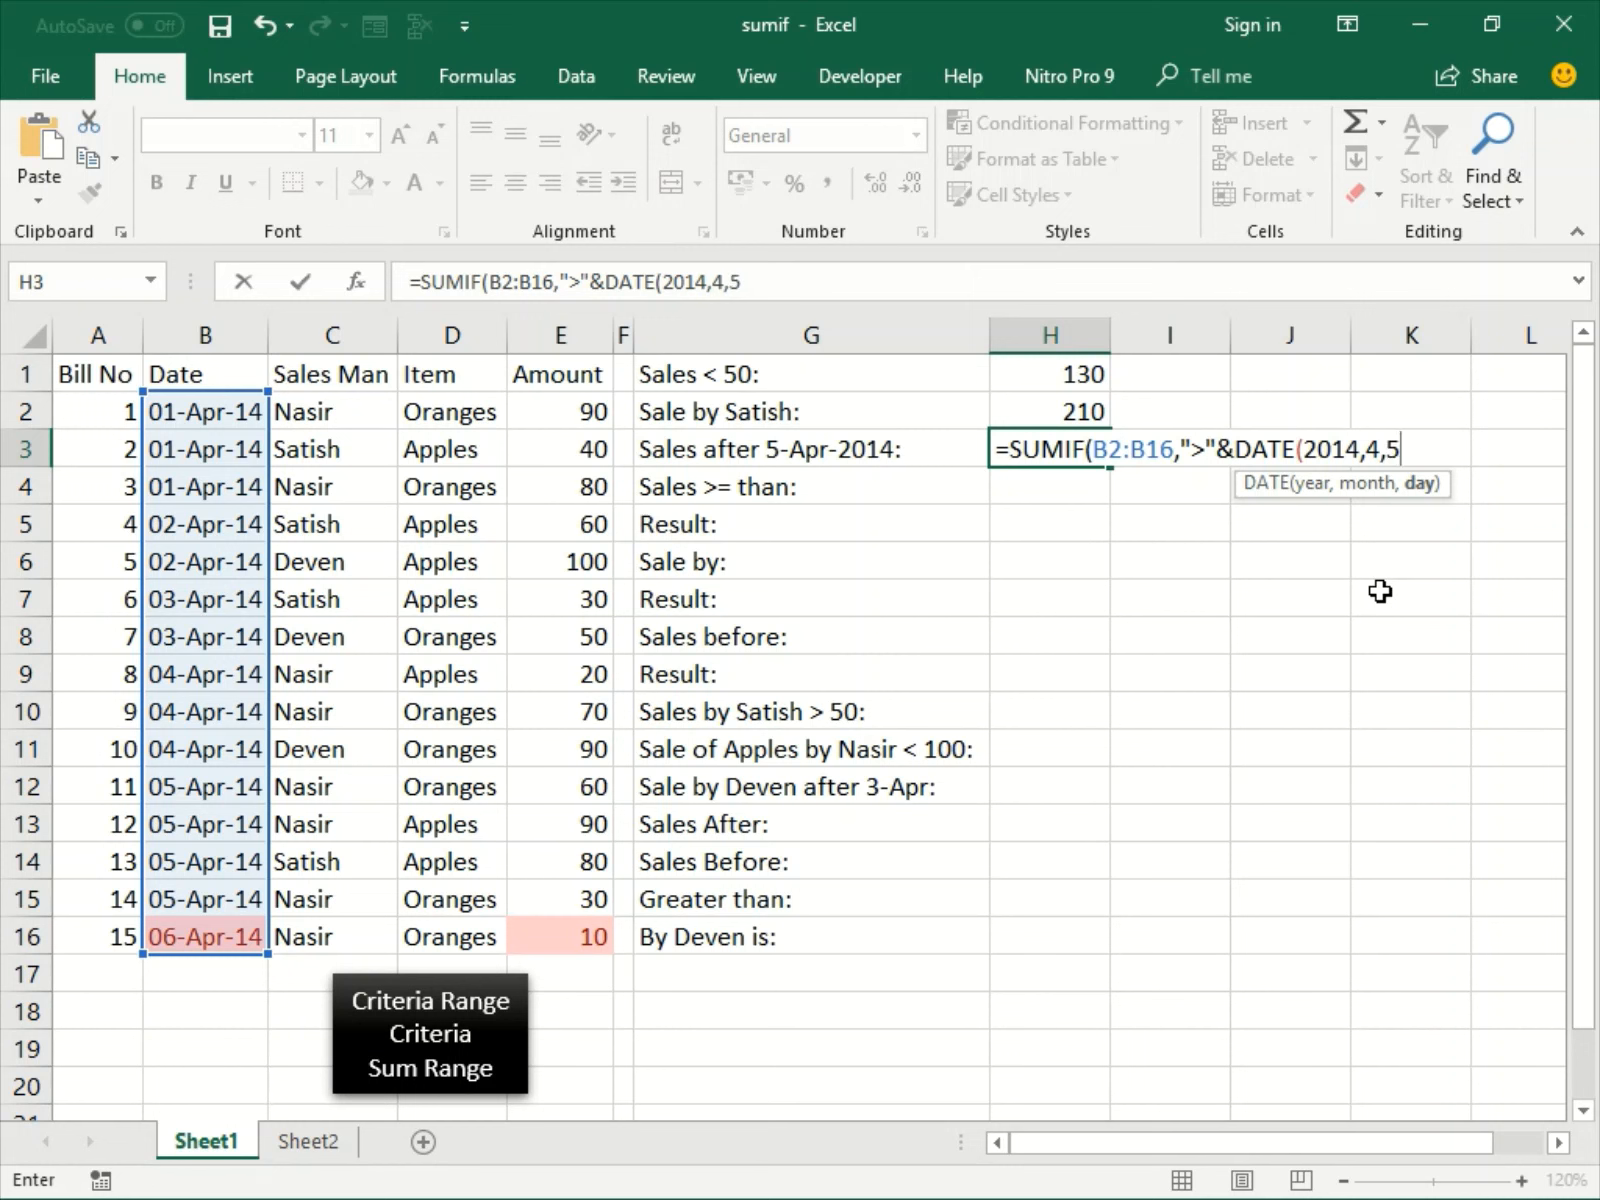
type(")")
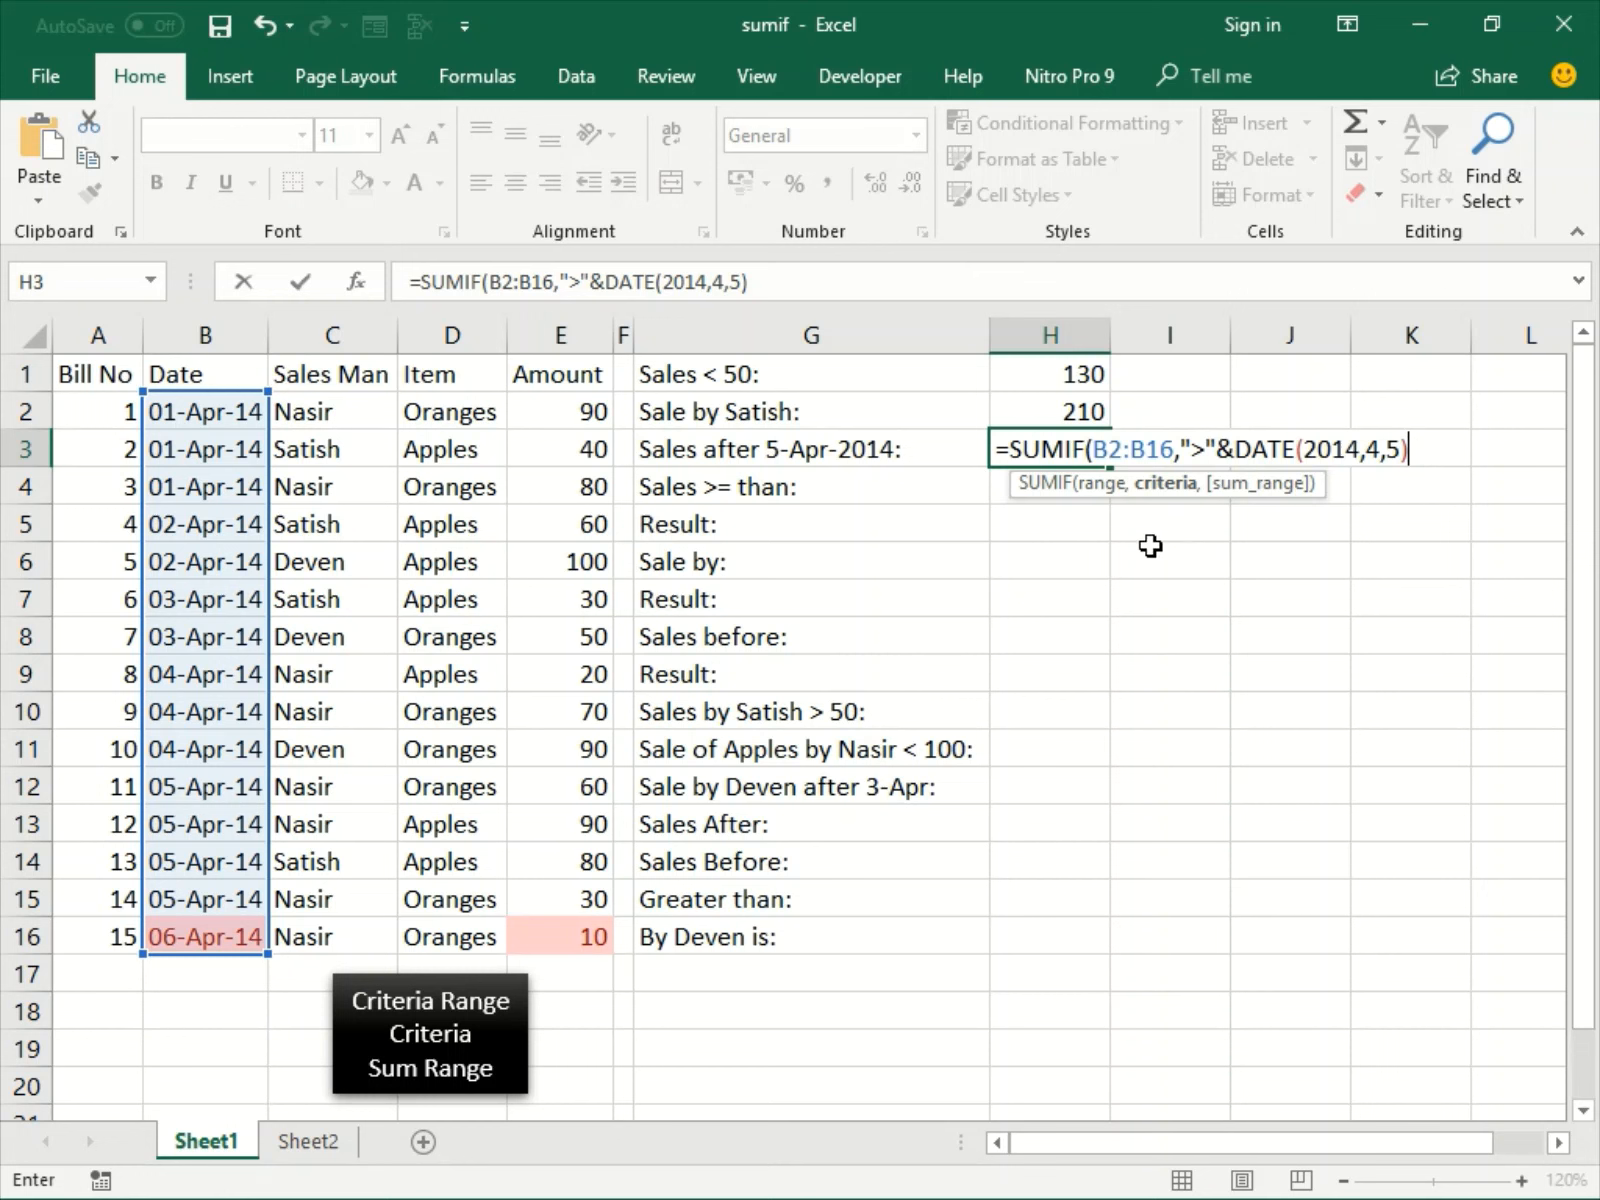
Complete H3's SUMIF with E2:E16 as the sum range and enter it, keeping H3 selected.
type(",")
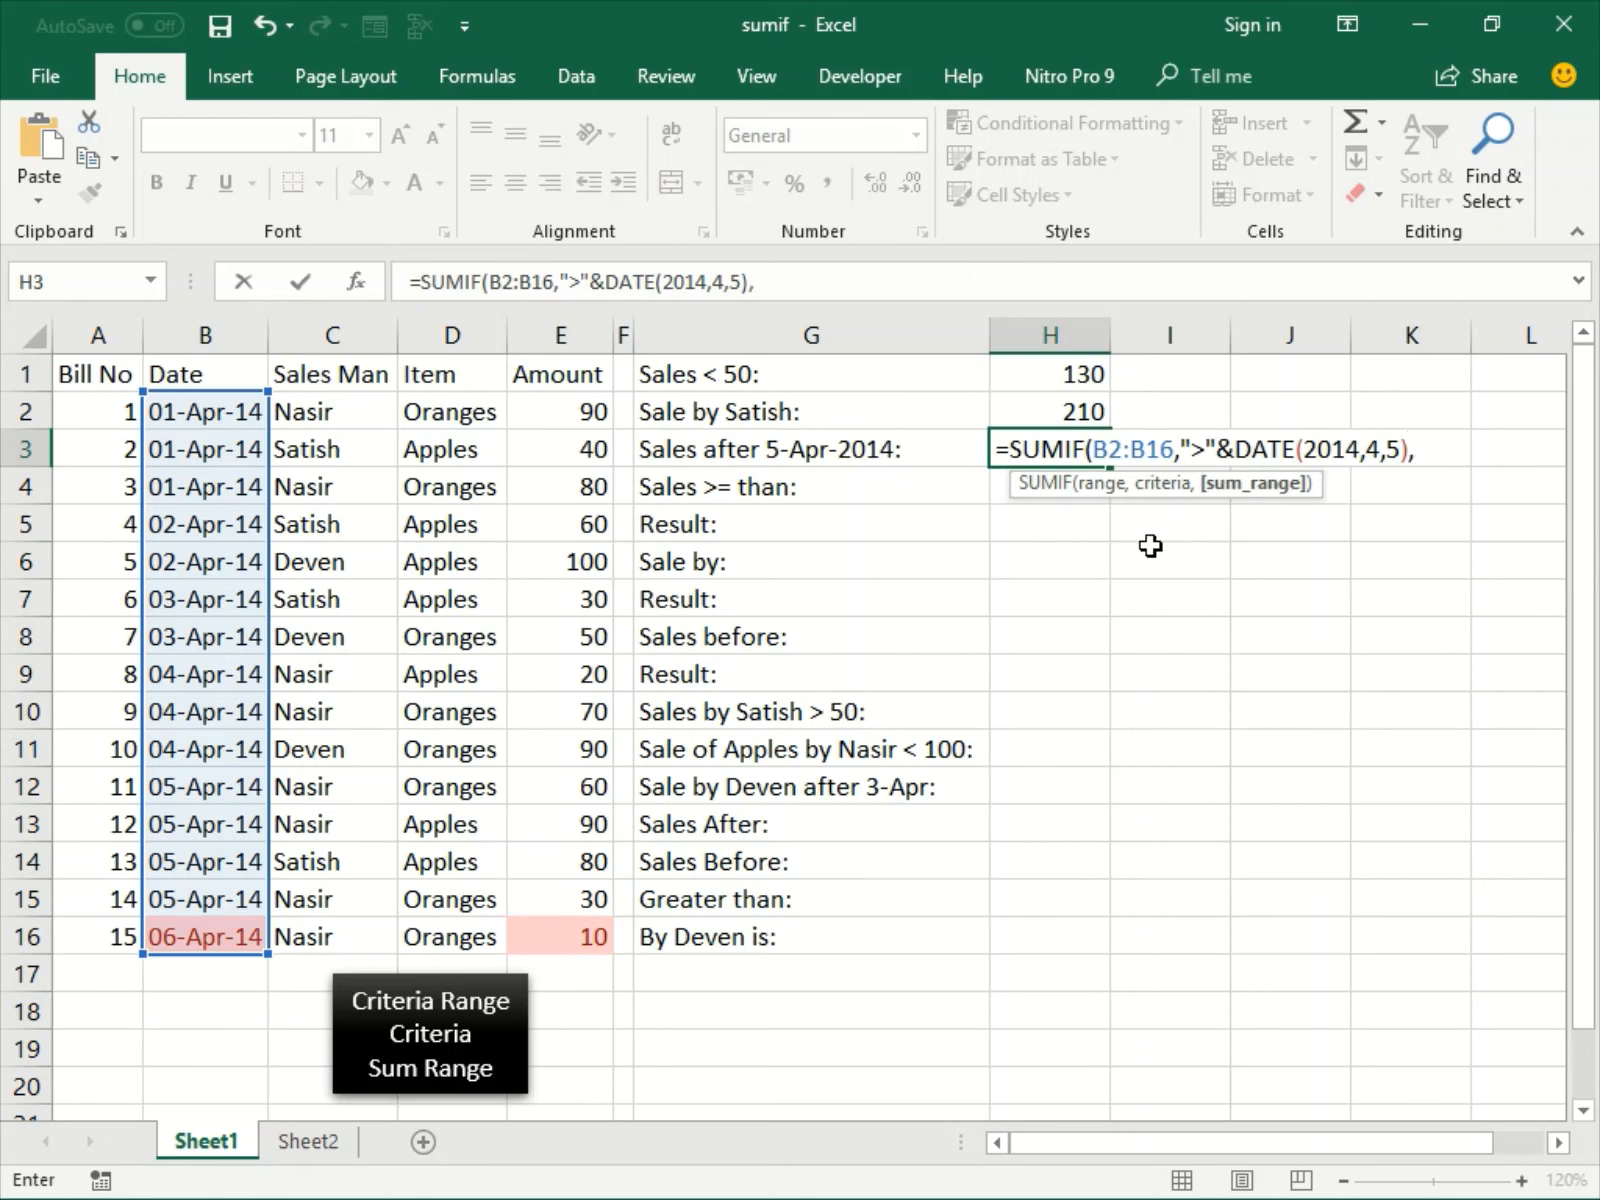
left_click(571, 413)
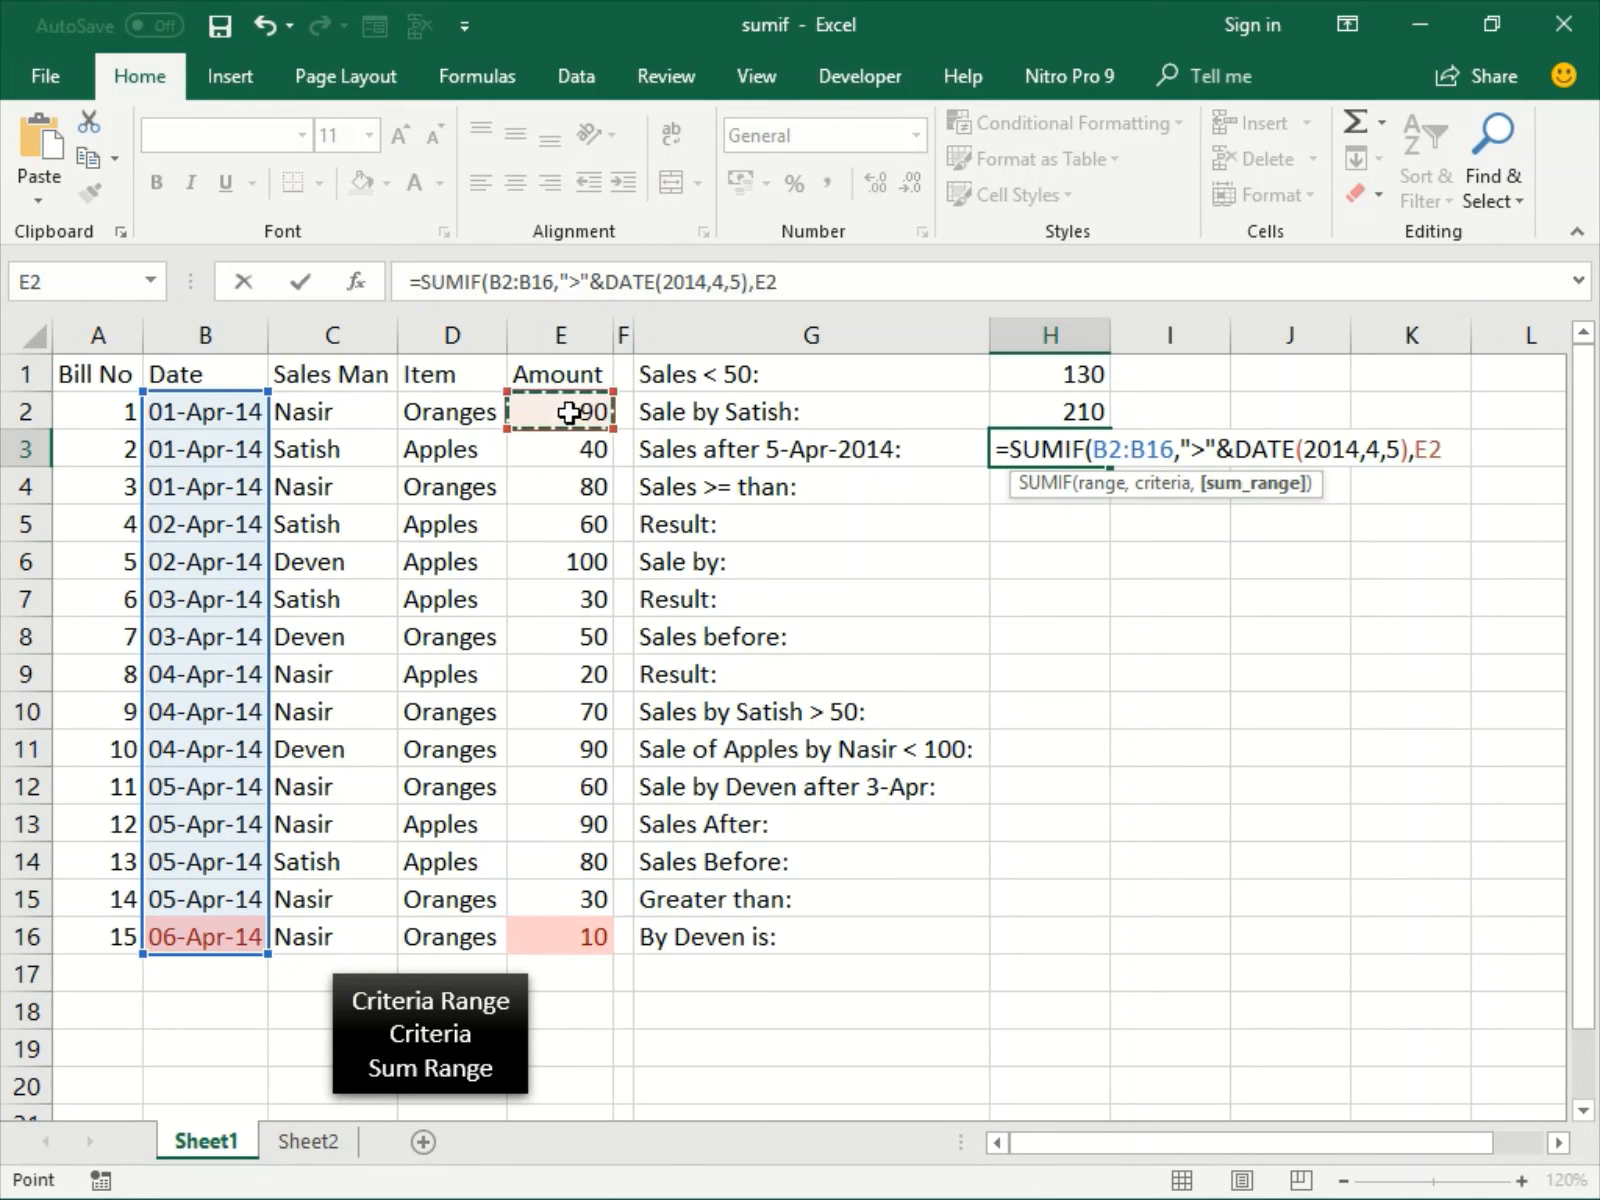
key("End")
key("shift+Down")
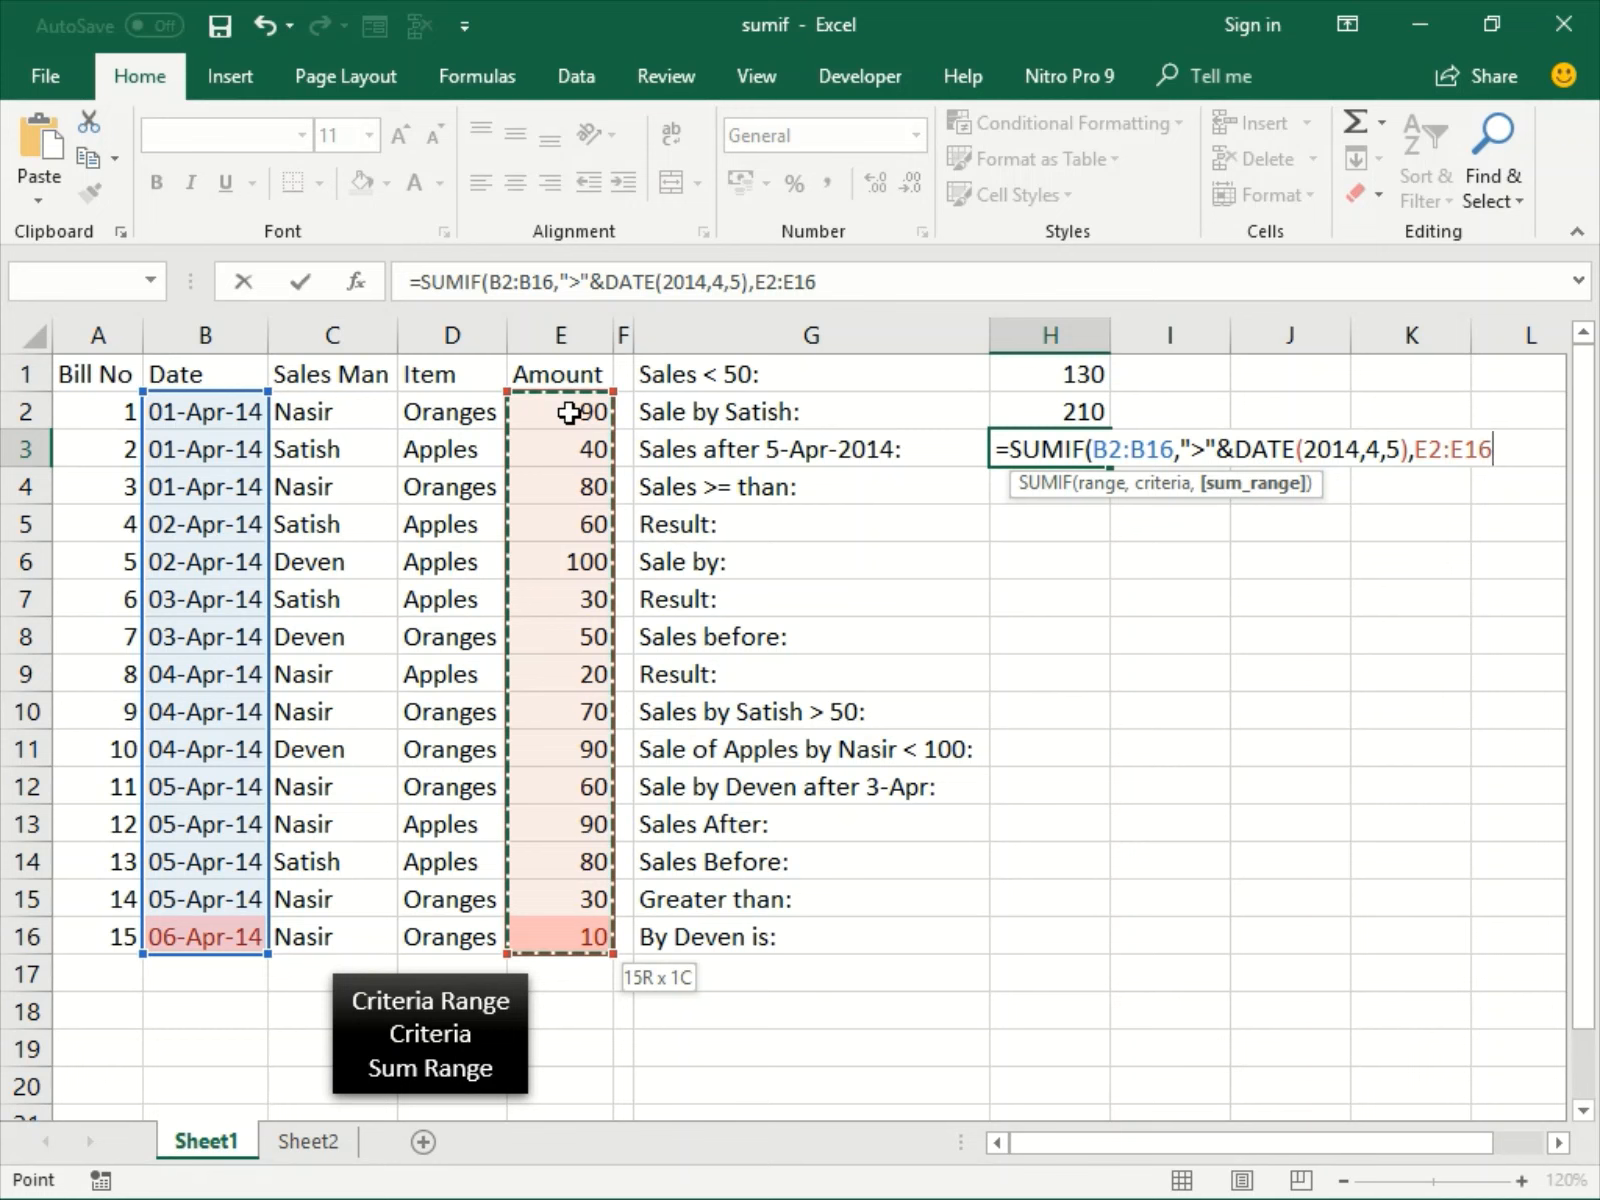
type(")")
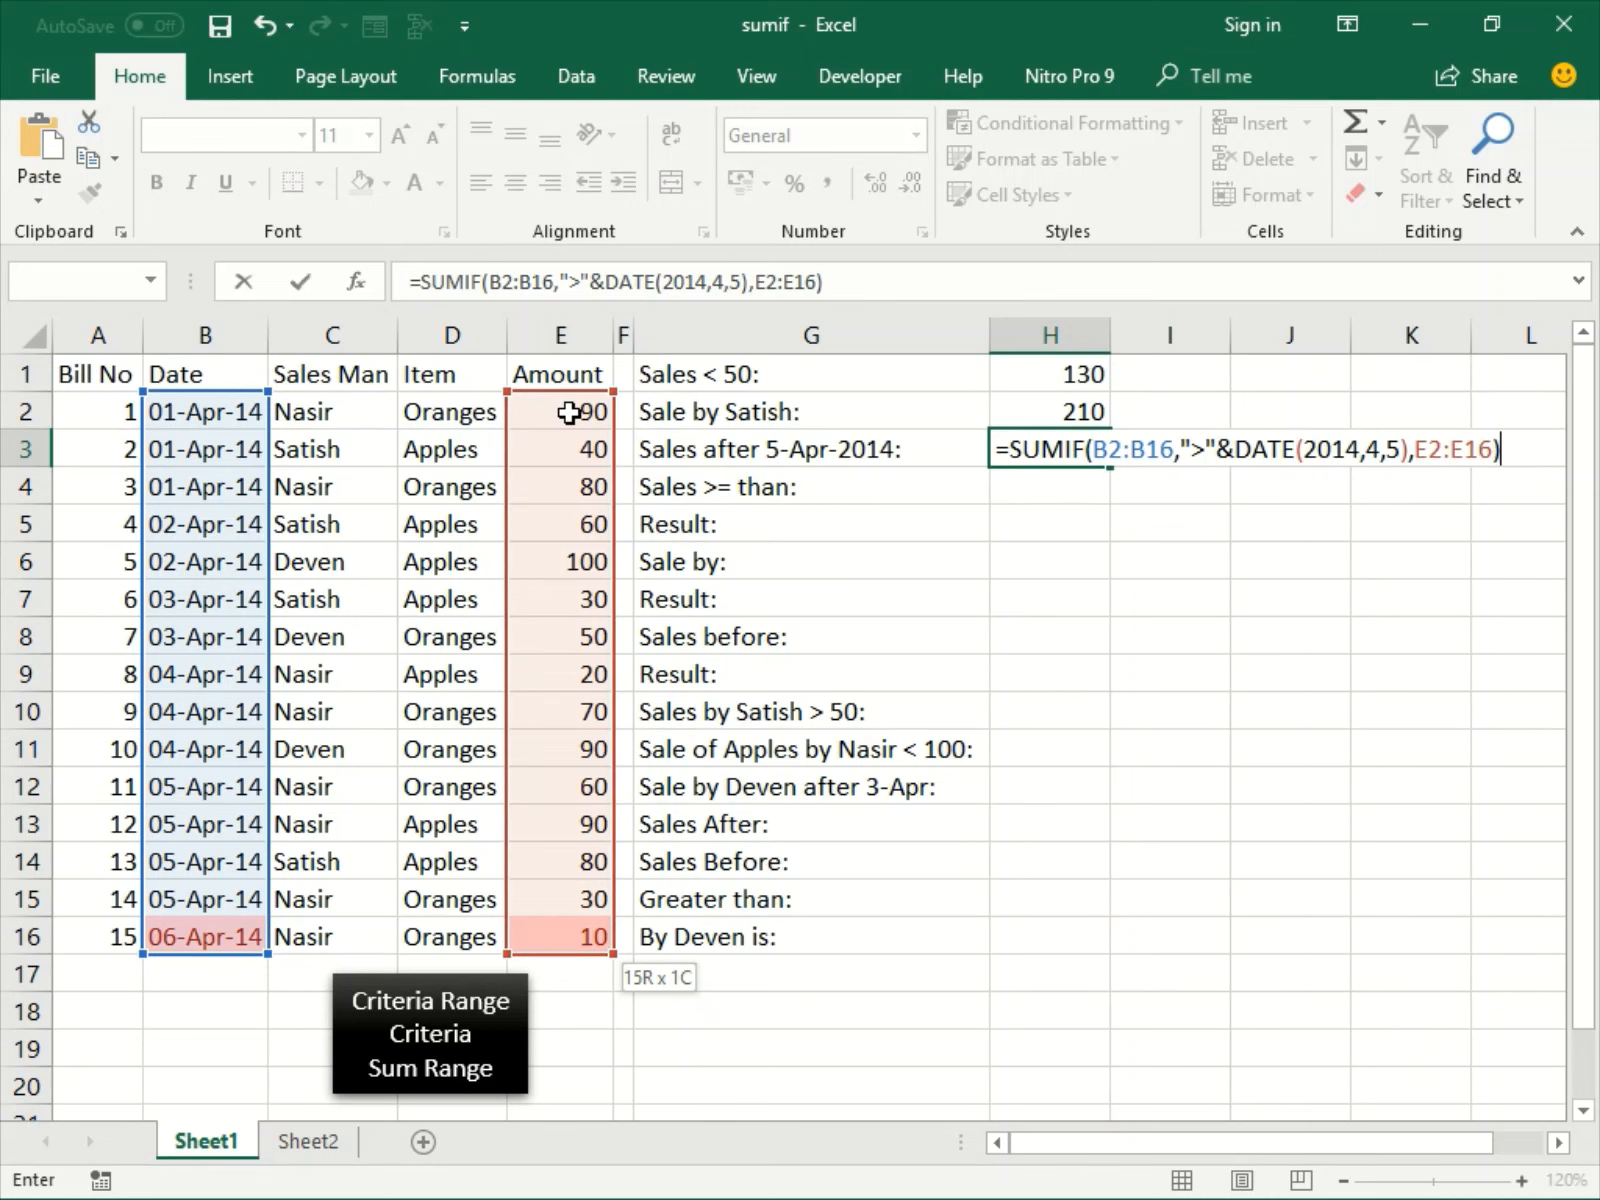
key("ctrl+Return")
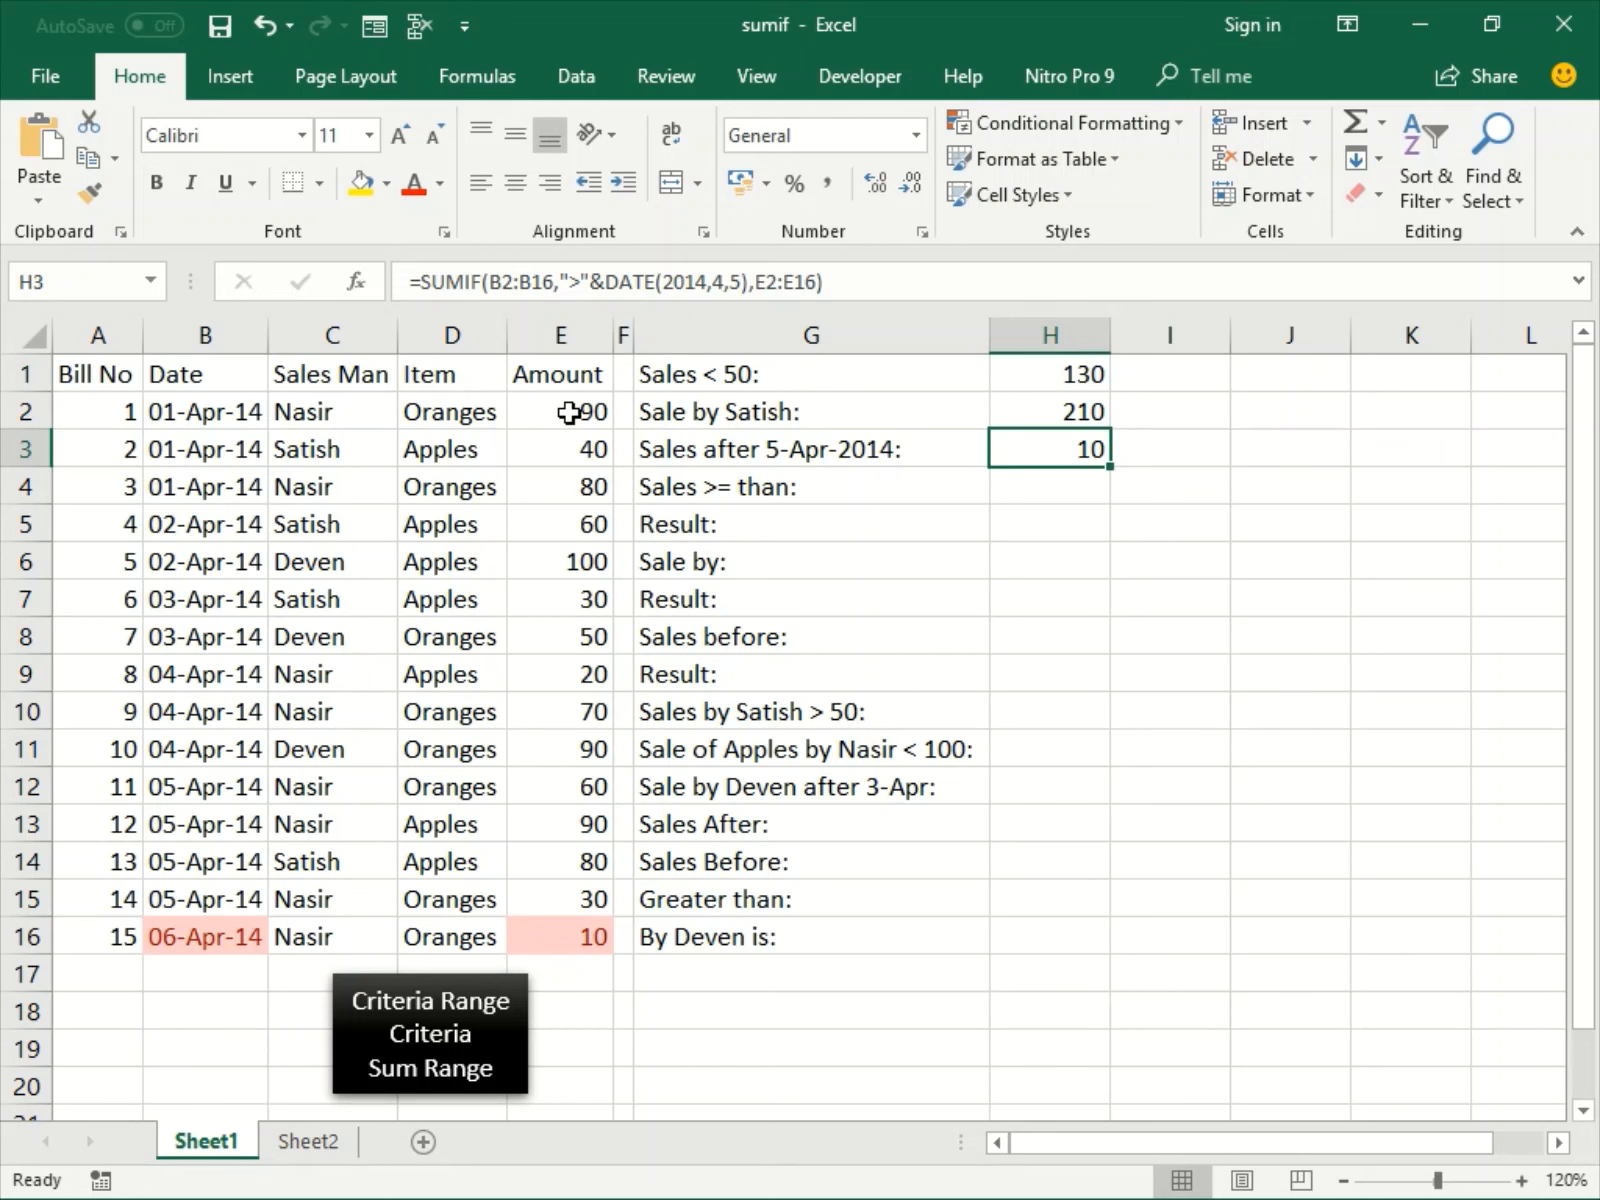
Evaluate only the DATE(2014,4,5) part of H3's formula in place to its serial number.
key("F2")
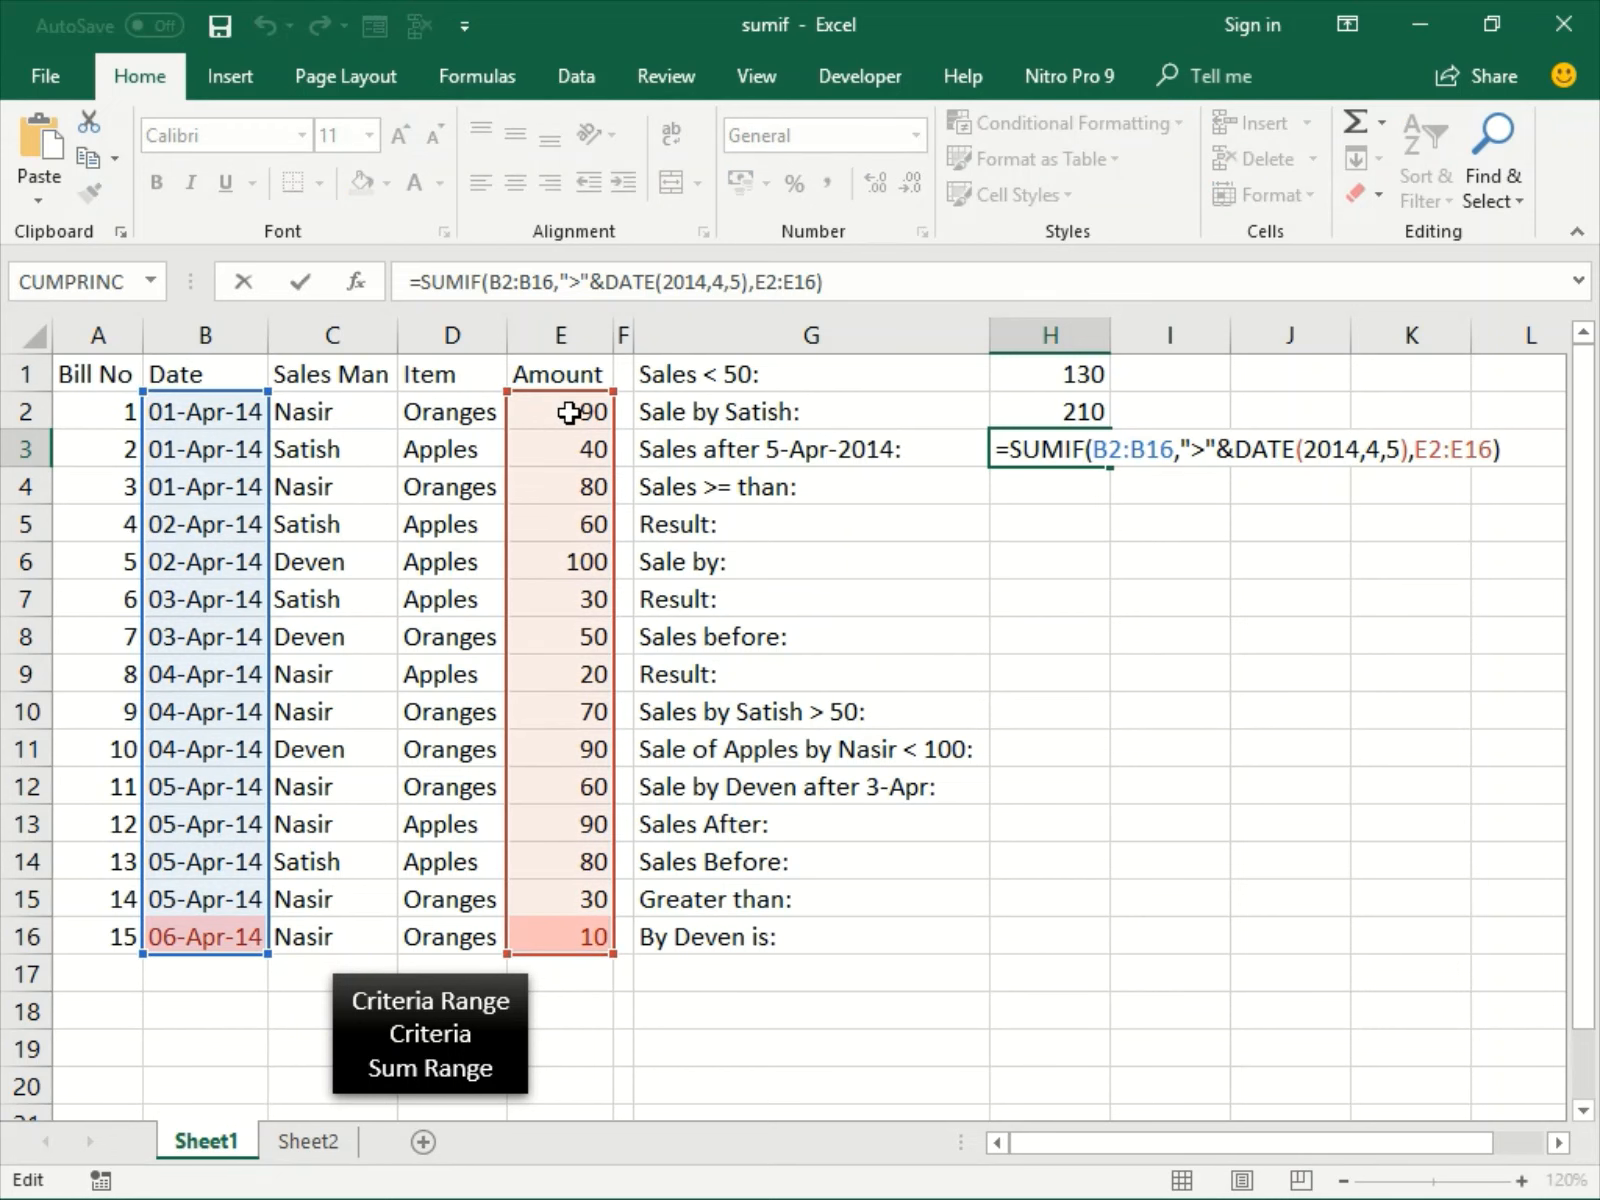
key("Left")
key("Left")
key("Left")
key("Left")
key("Left")
key("Left")
key("Left")
key("Left")
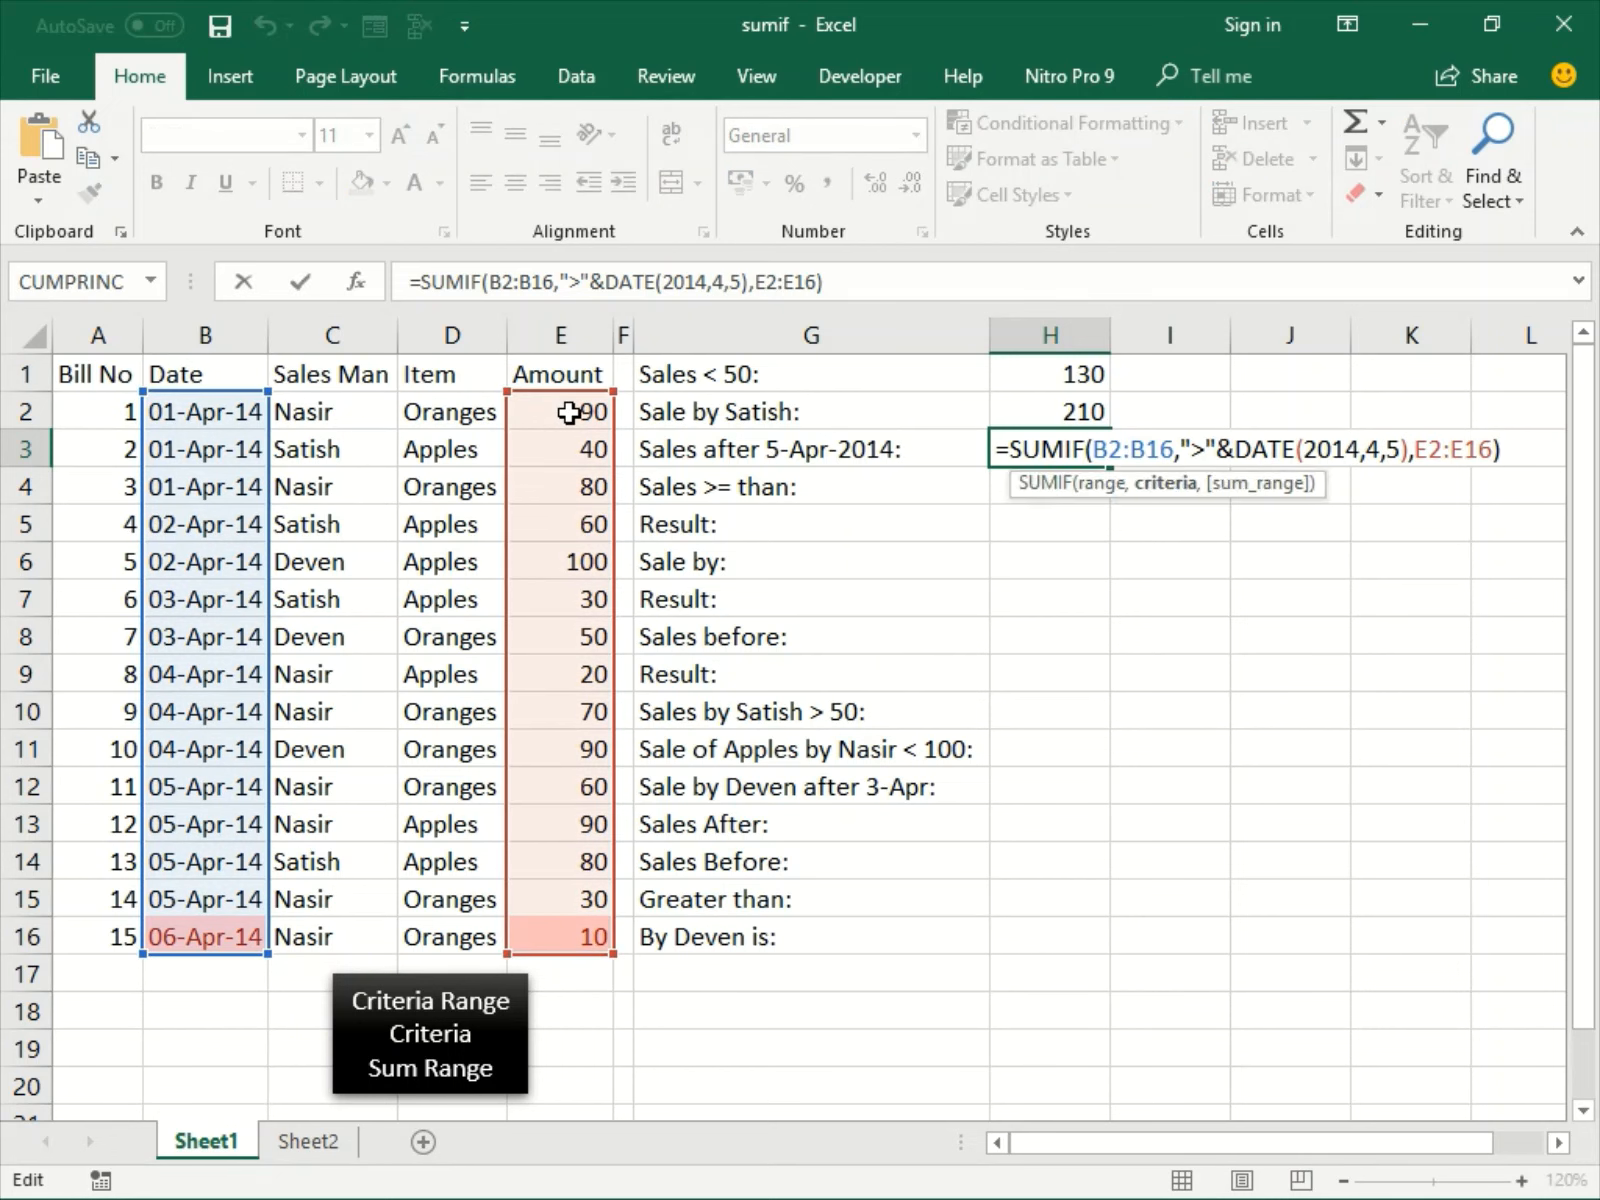
key("shift+Left")
key("shift+Left")
key("shift+Left")
key("shift+Left")
key("shift+Left")
key("shift+Left")
key("shift+Left")
key("shift+Left")
key("shift+Left")
key("shift+Left")
key("shift+Left")
key("shift+Left")
key("shift+Left")
key("shift+Left")
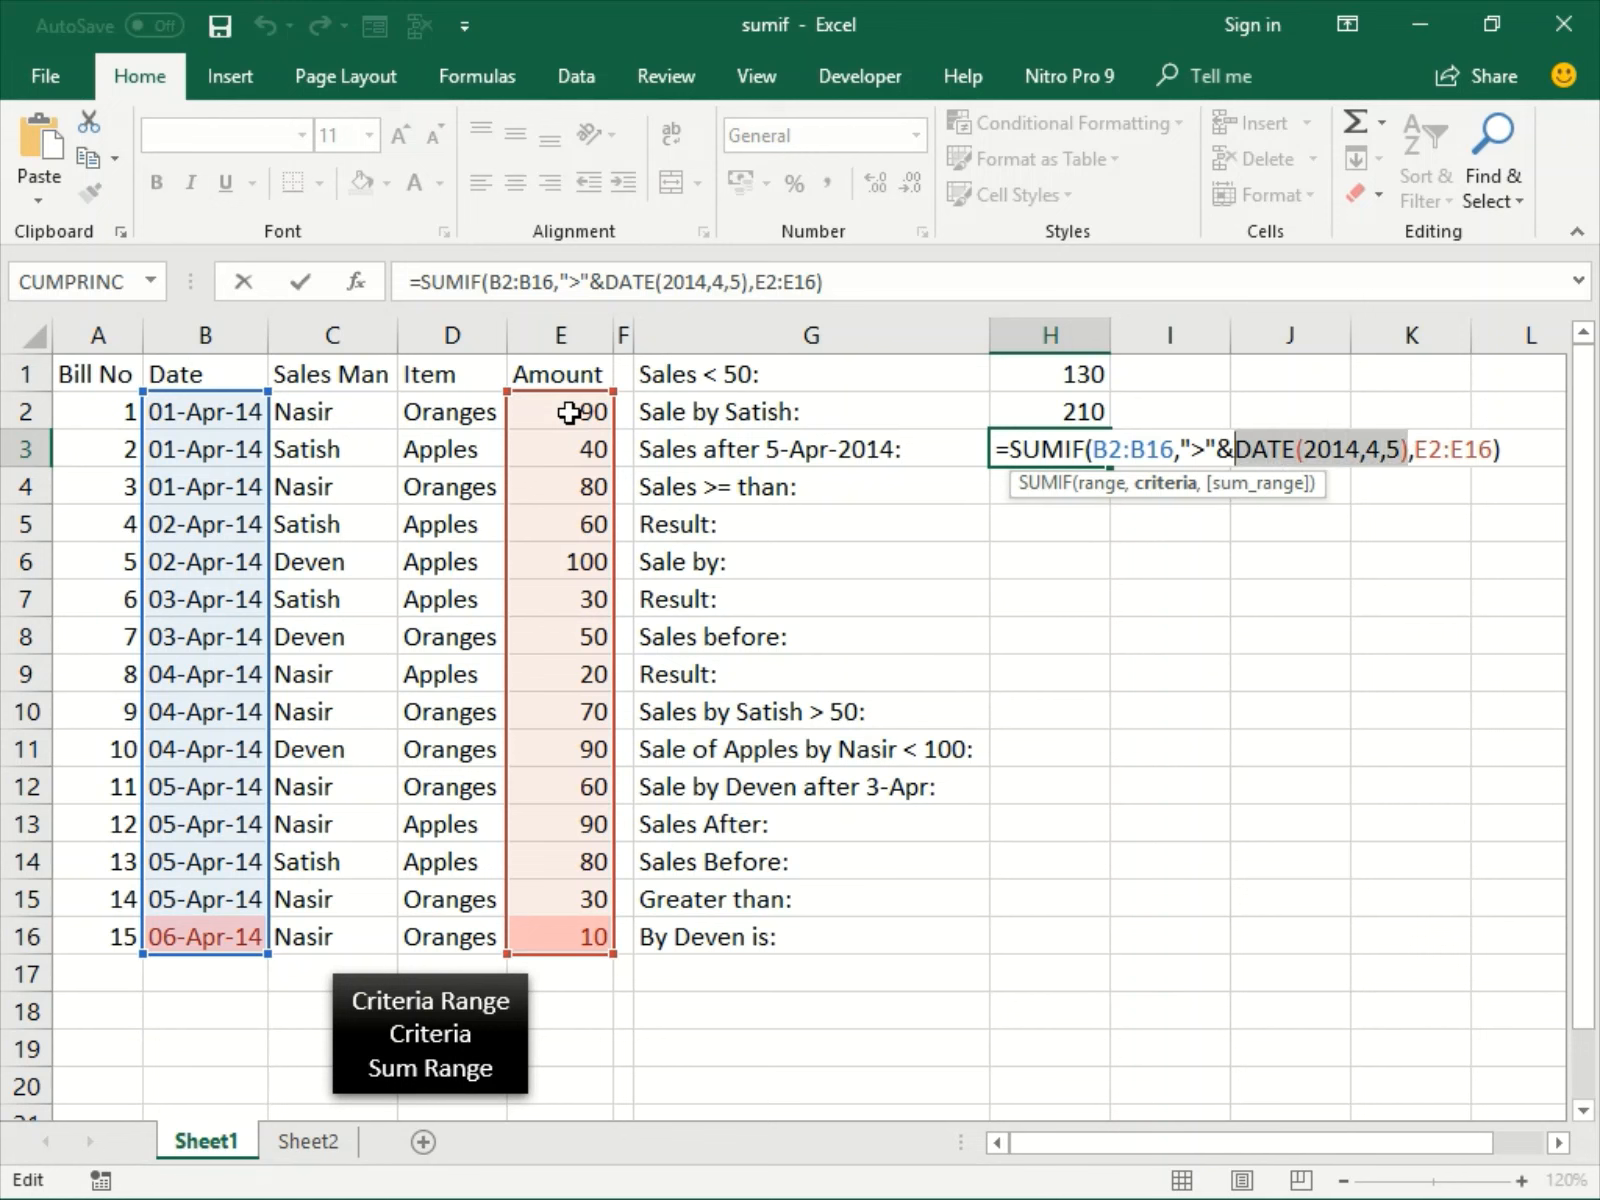
key("F9")
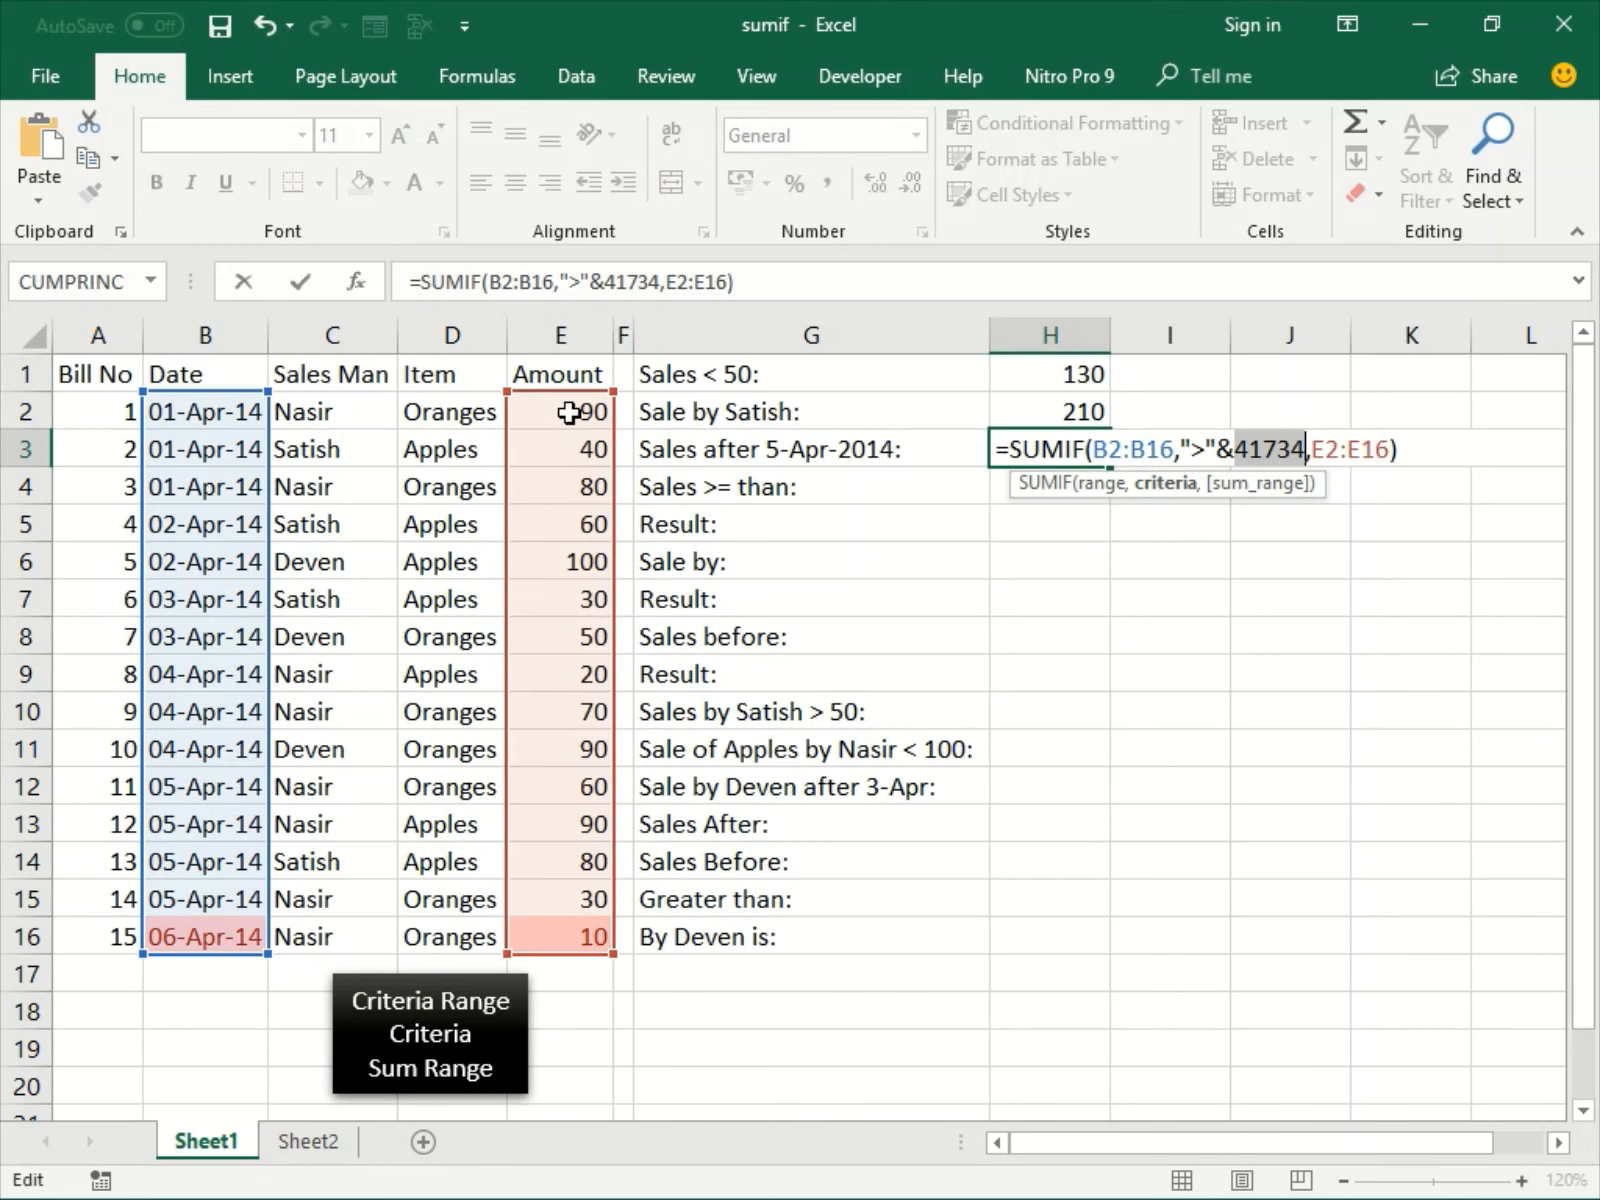
Evaluate the whole joined criterion in H3's formula in place and enter the resulting formula.
key("Left")
key("Left")
key("Left")
key("Left")
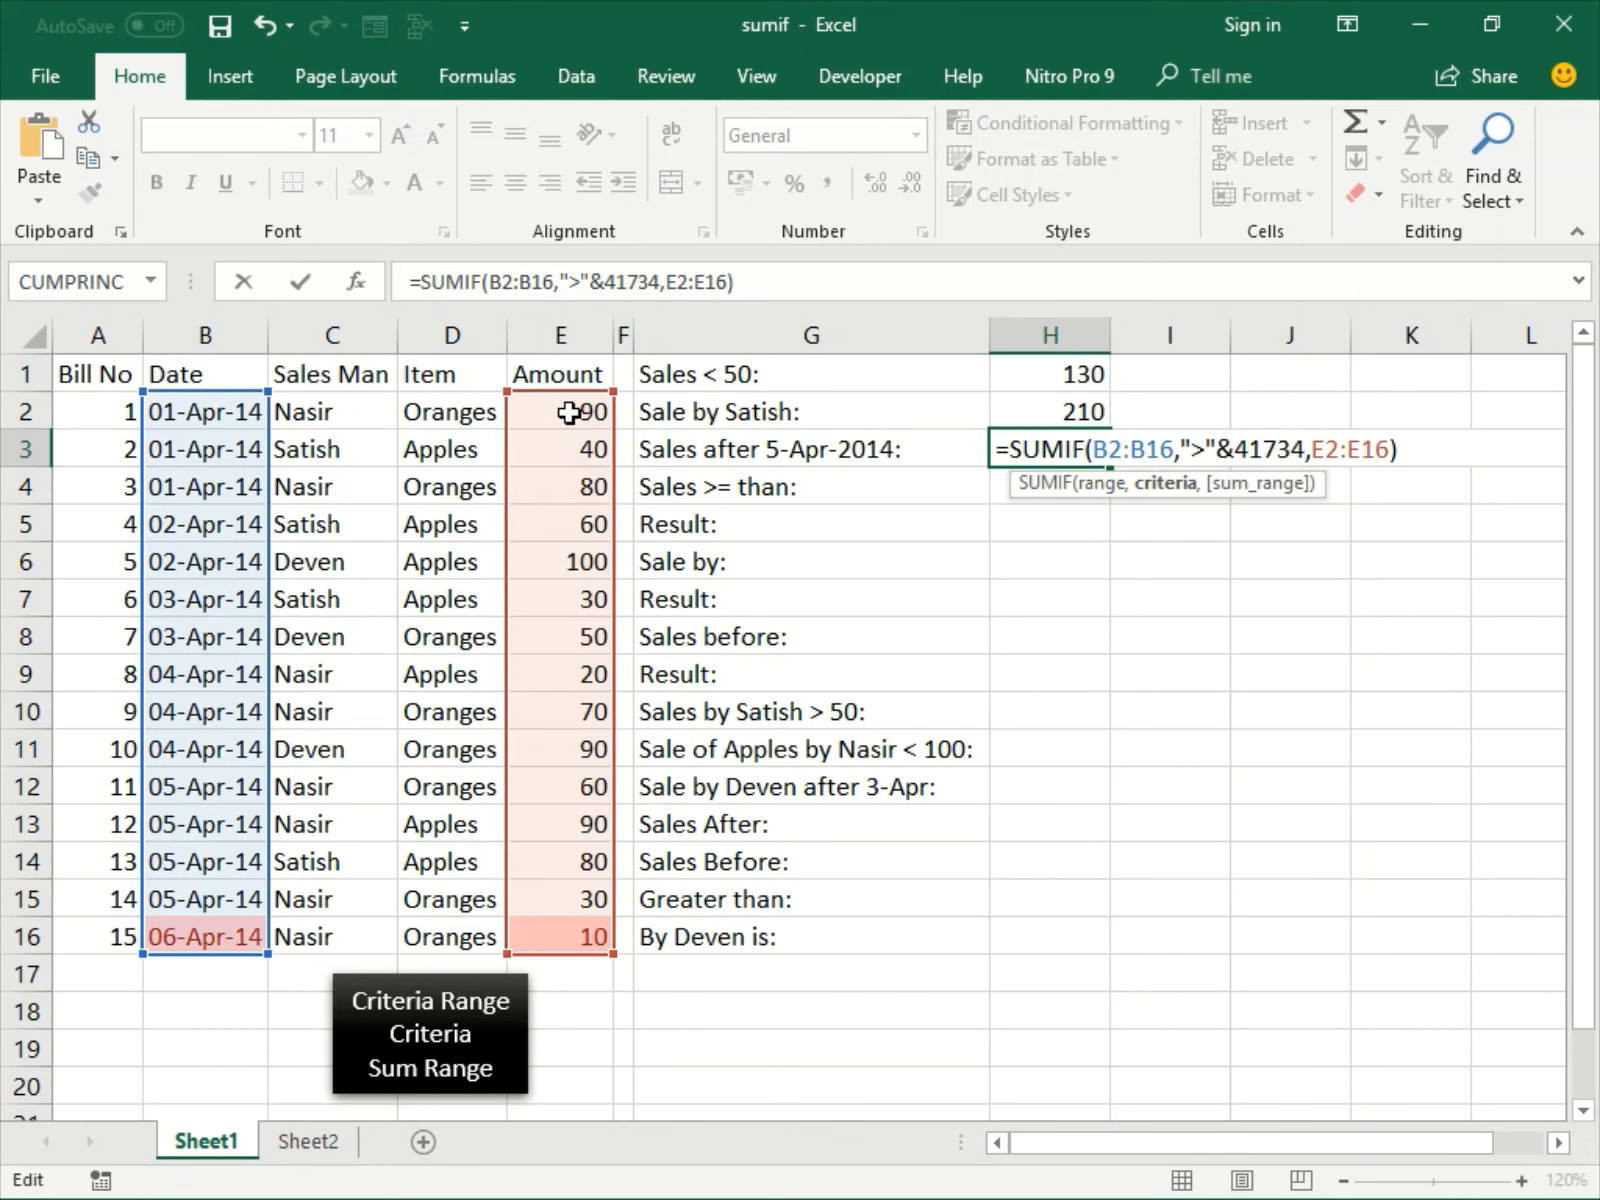
key("Left")
key("shift+Right")
key("shift+Right")
key("shift+Right")
key("shift+Right")
key("shift+Right")
key("shift+Right")
key("shift+Right")
key("shift+Right")
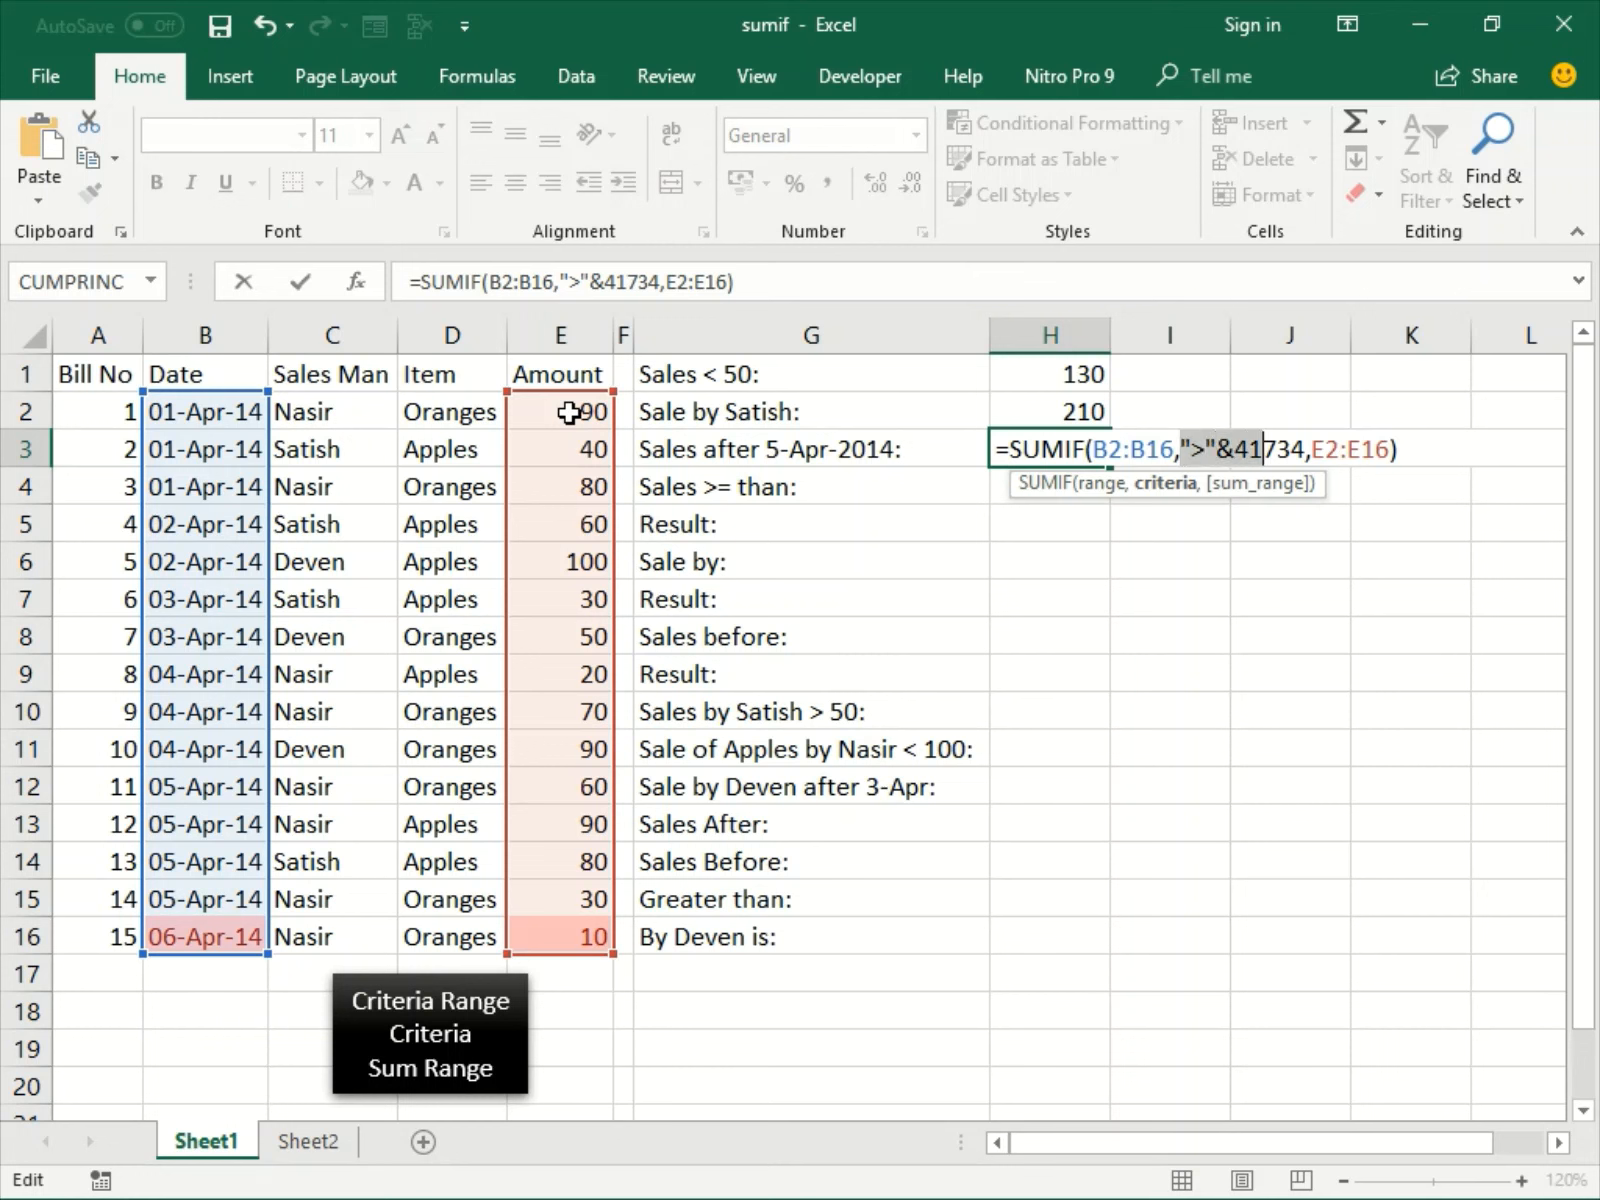
key("shift+Right")
key("F9")
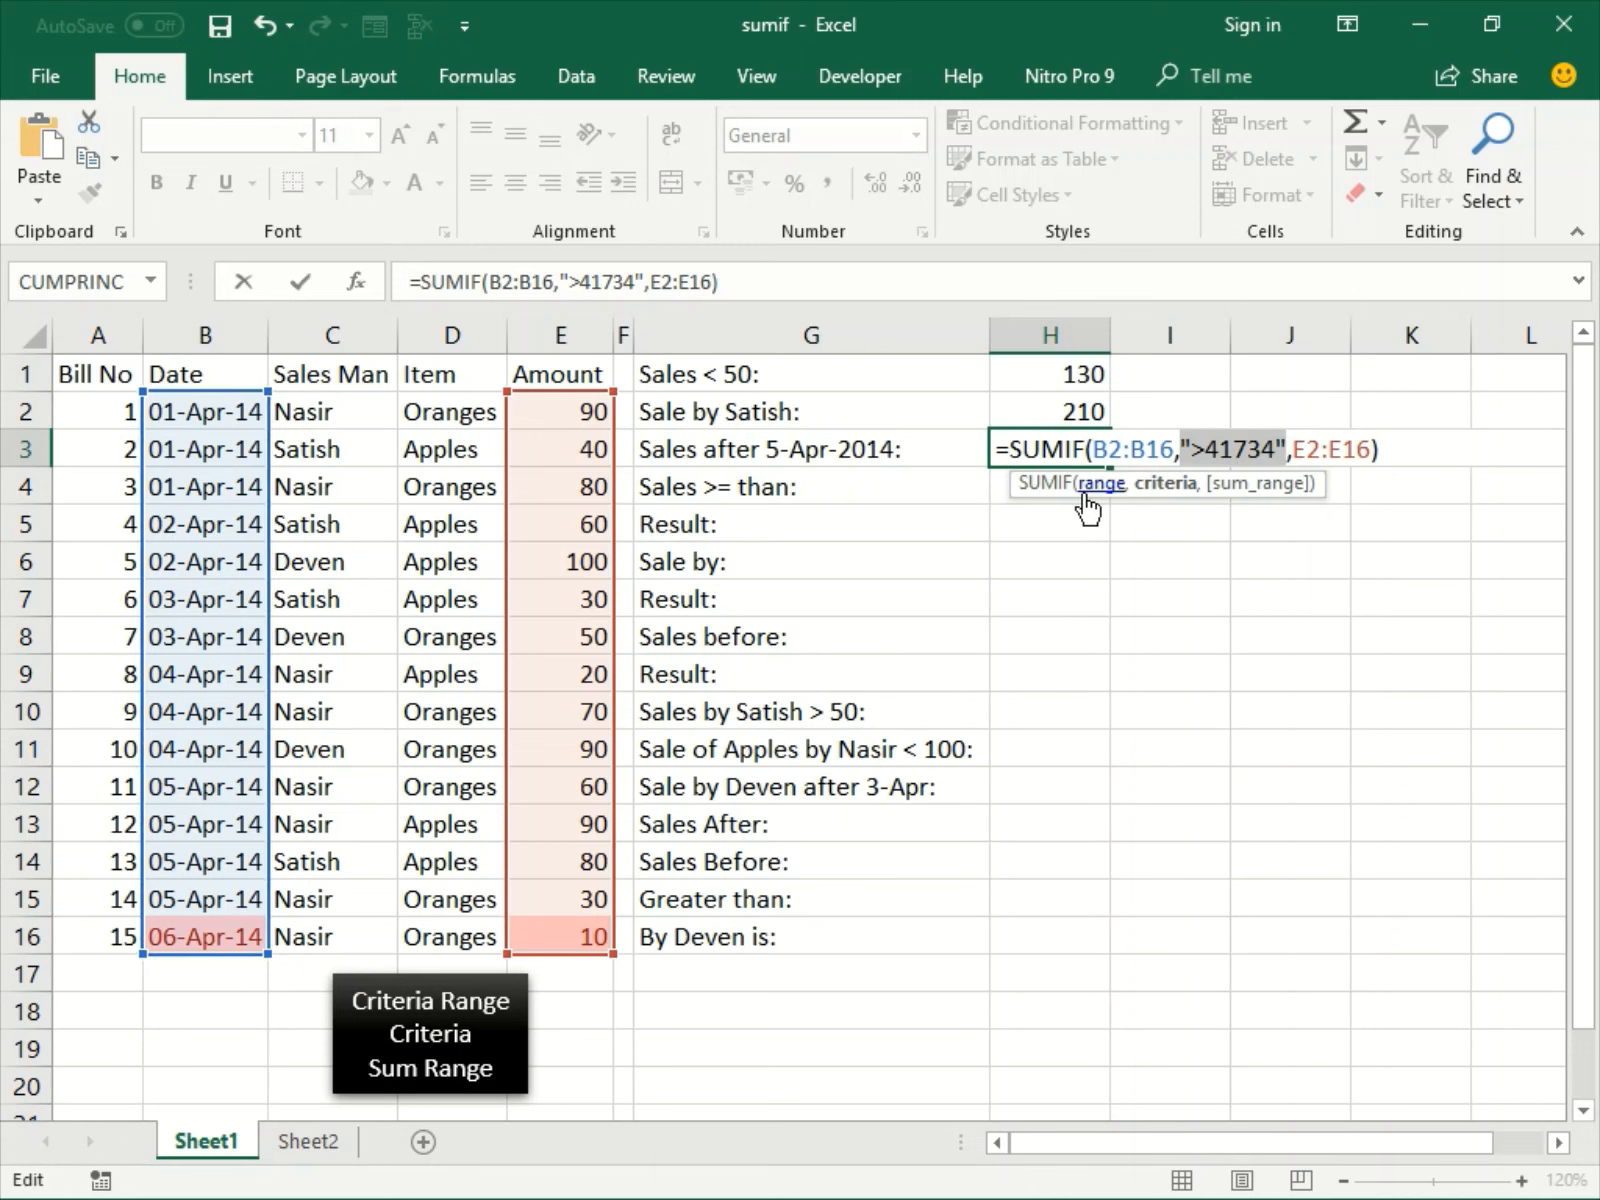
key("ctrl+Return")
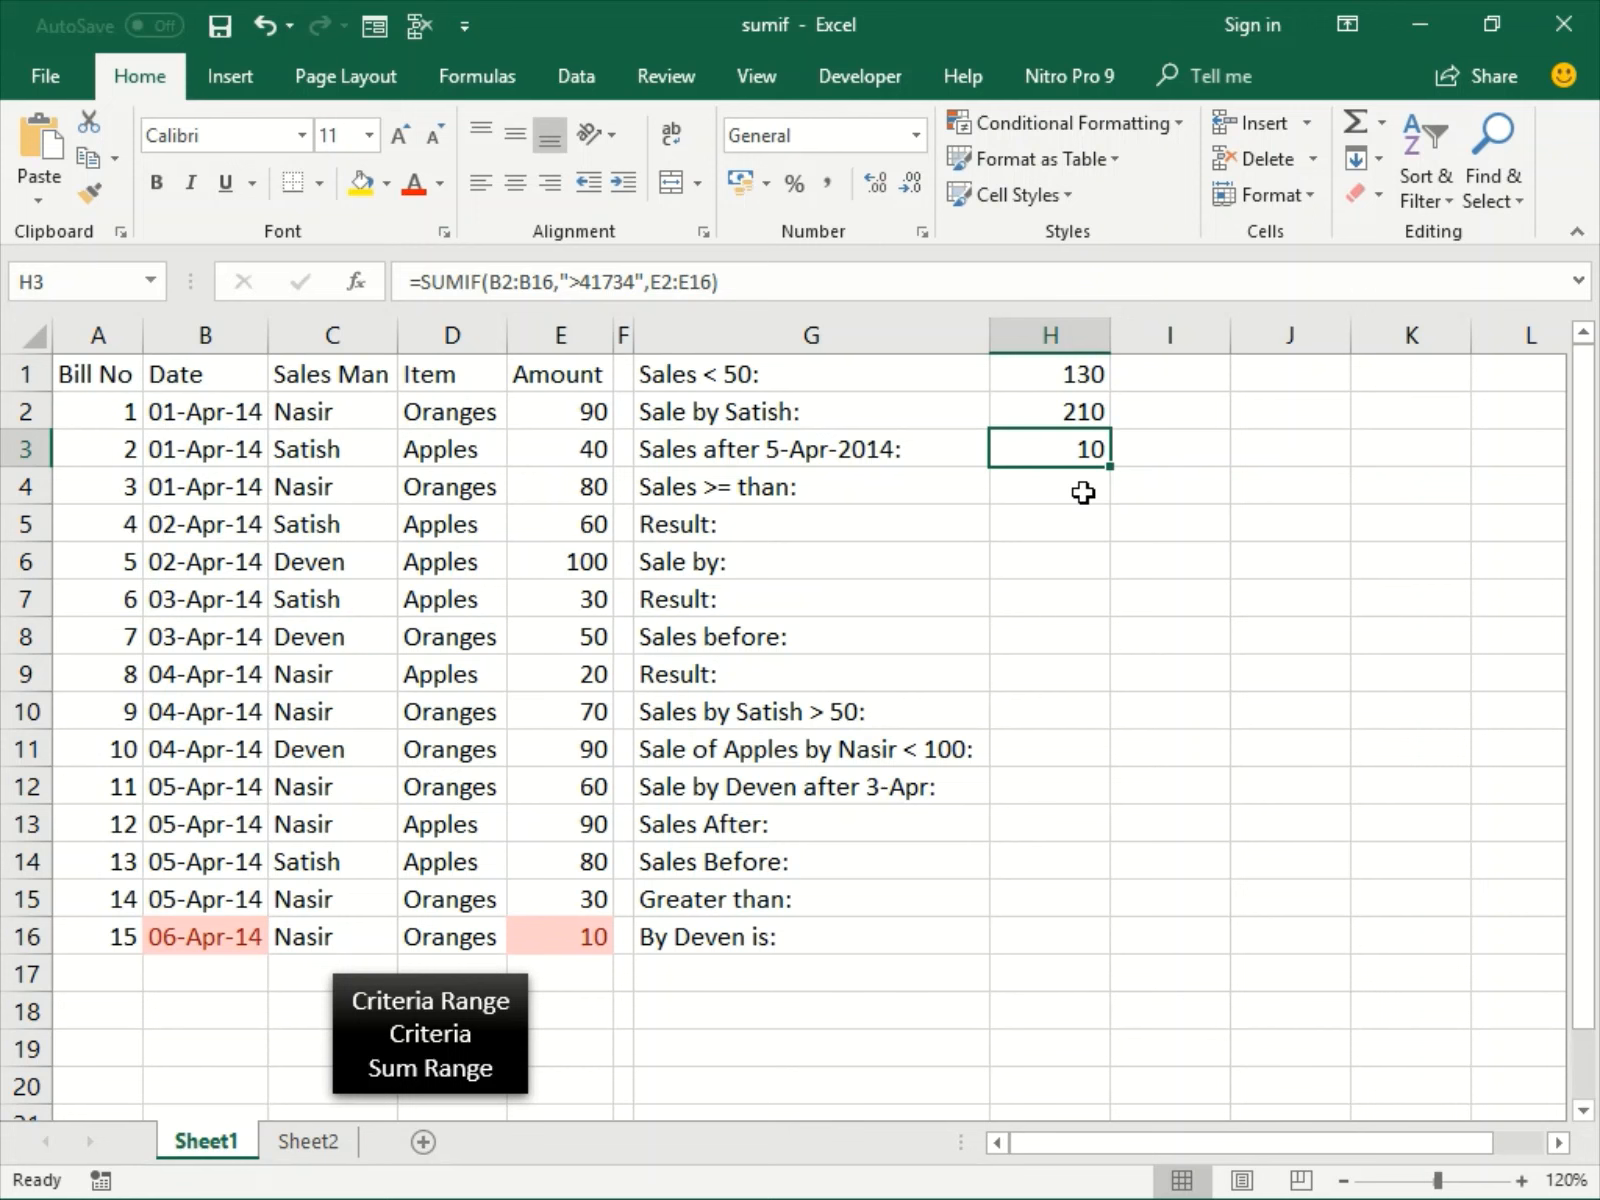
Replace H3's formula with a new SUMIF over B2:B16 using the criterion ">"&DATE(2014,4,5).
type("=SUMIF(")
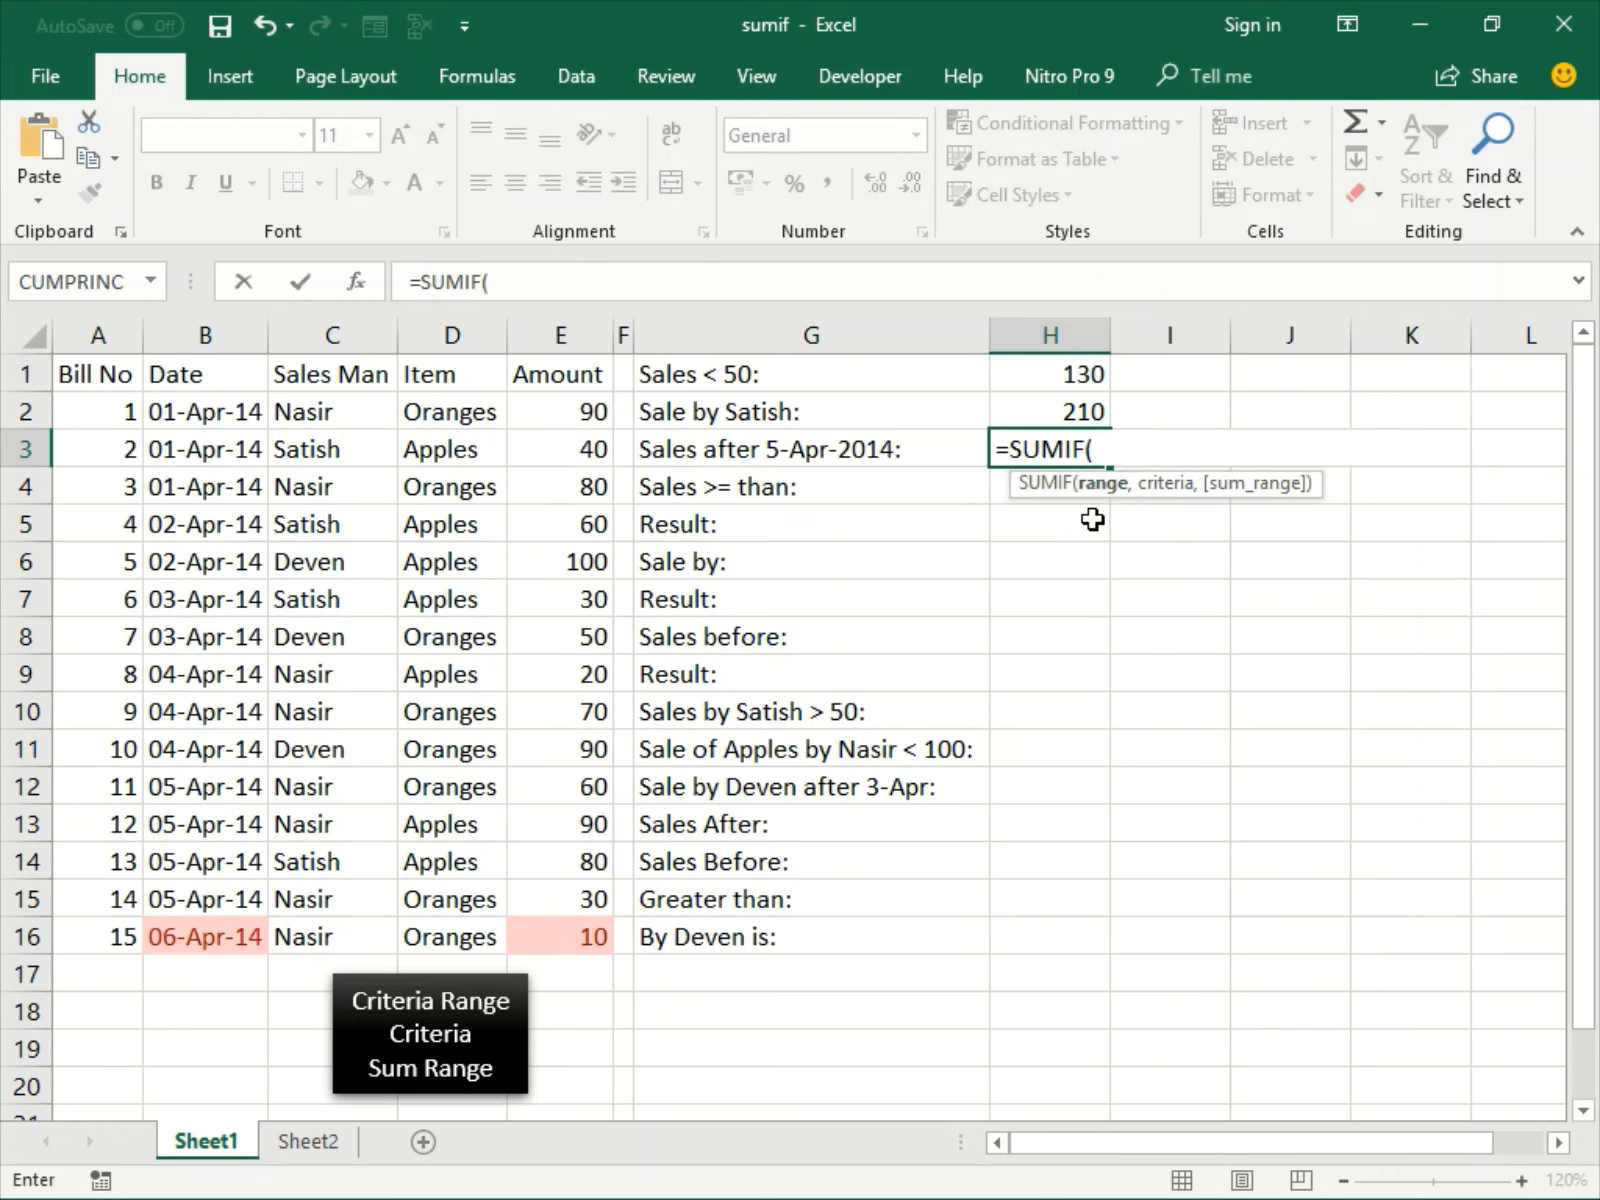
left_click_drag(205, 411, 187, 943)
type(",")
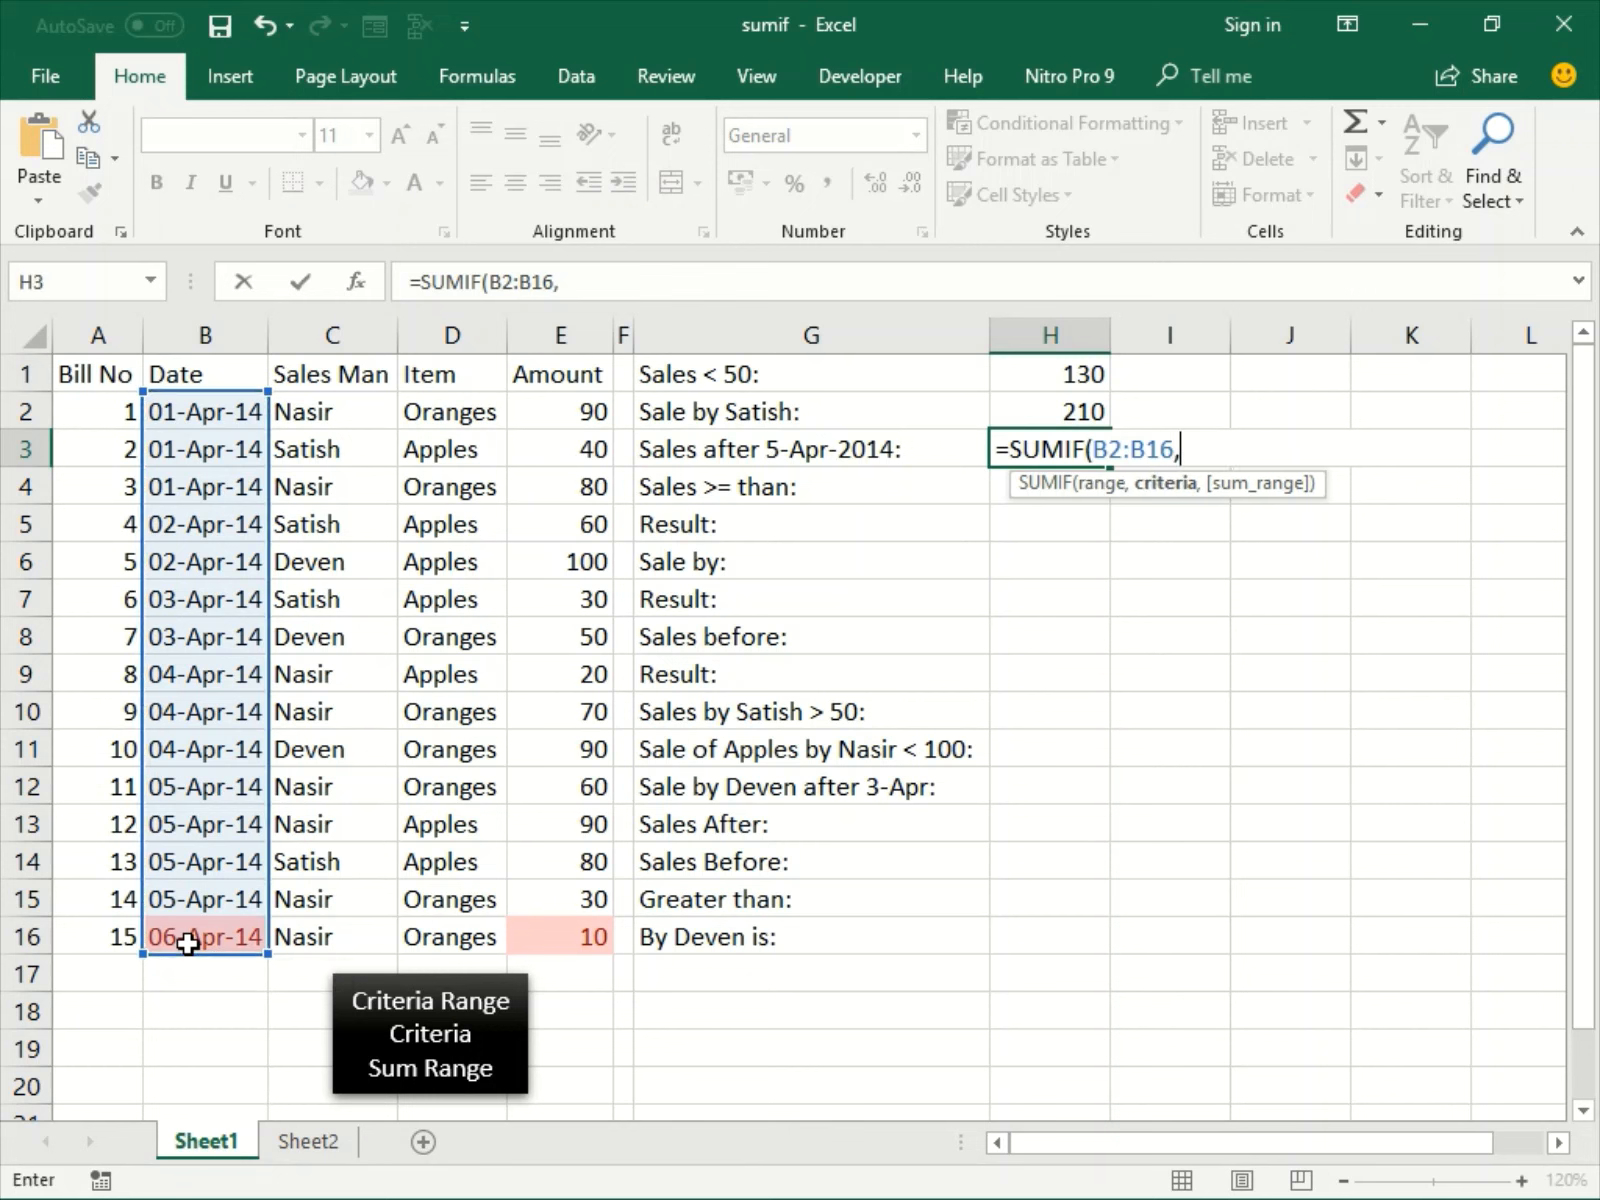
type("\">\"&DATE")
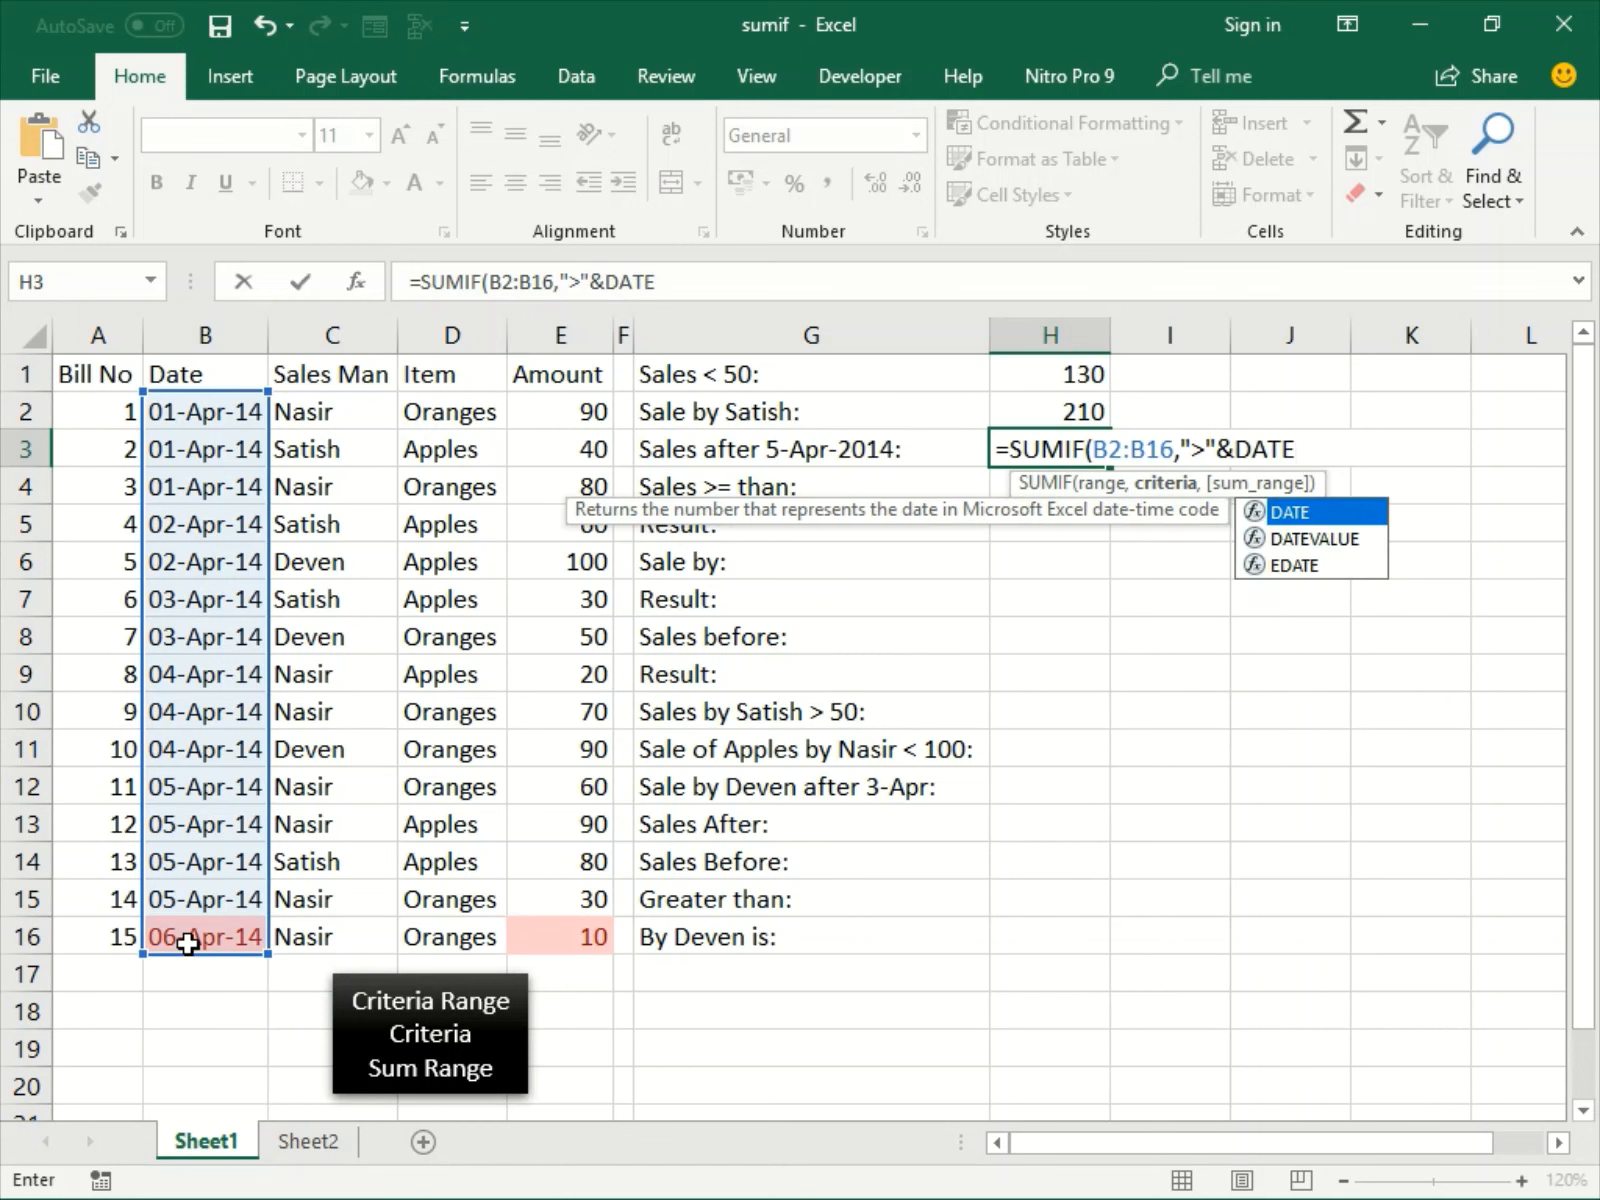
type("(201")
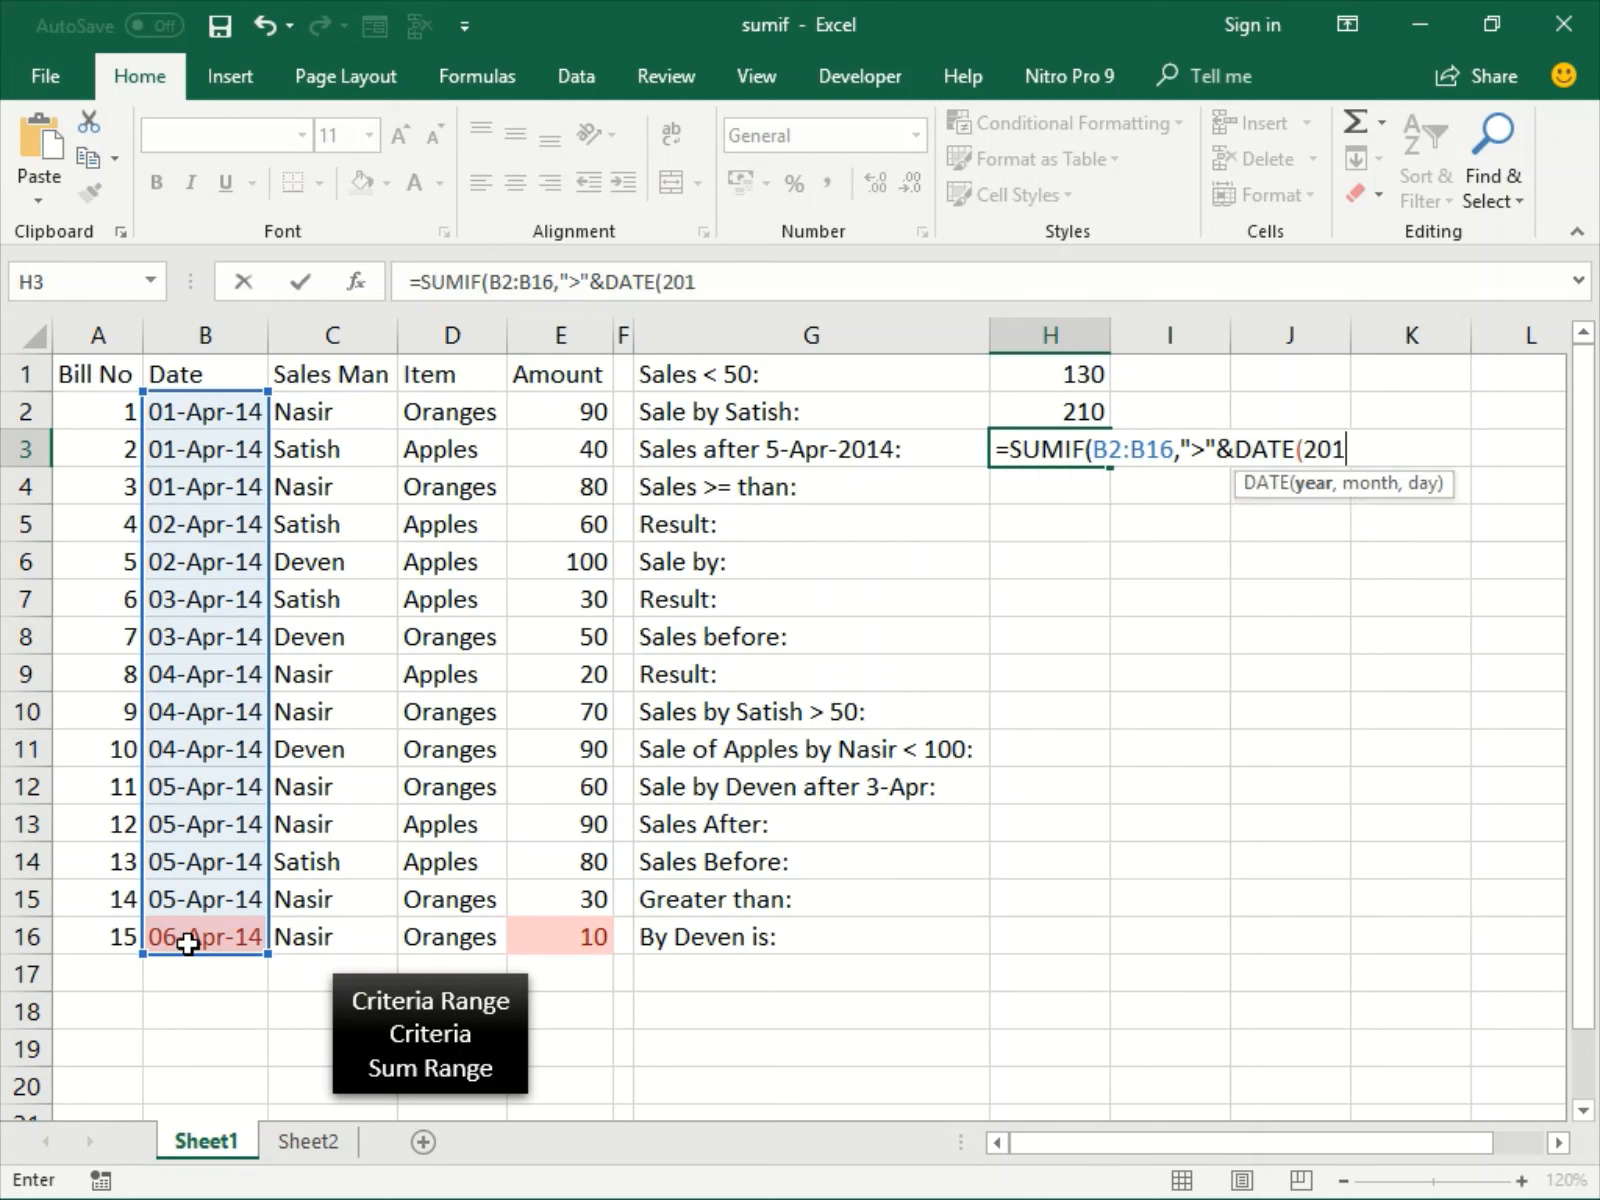
type("4,4")
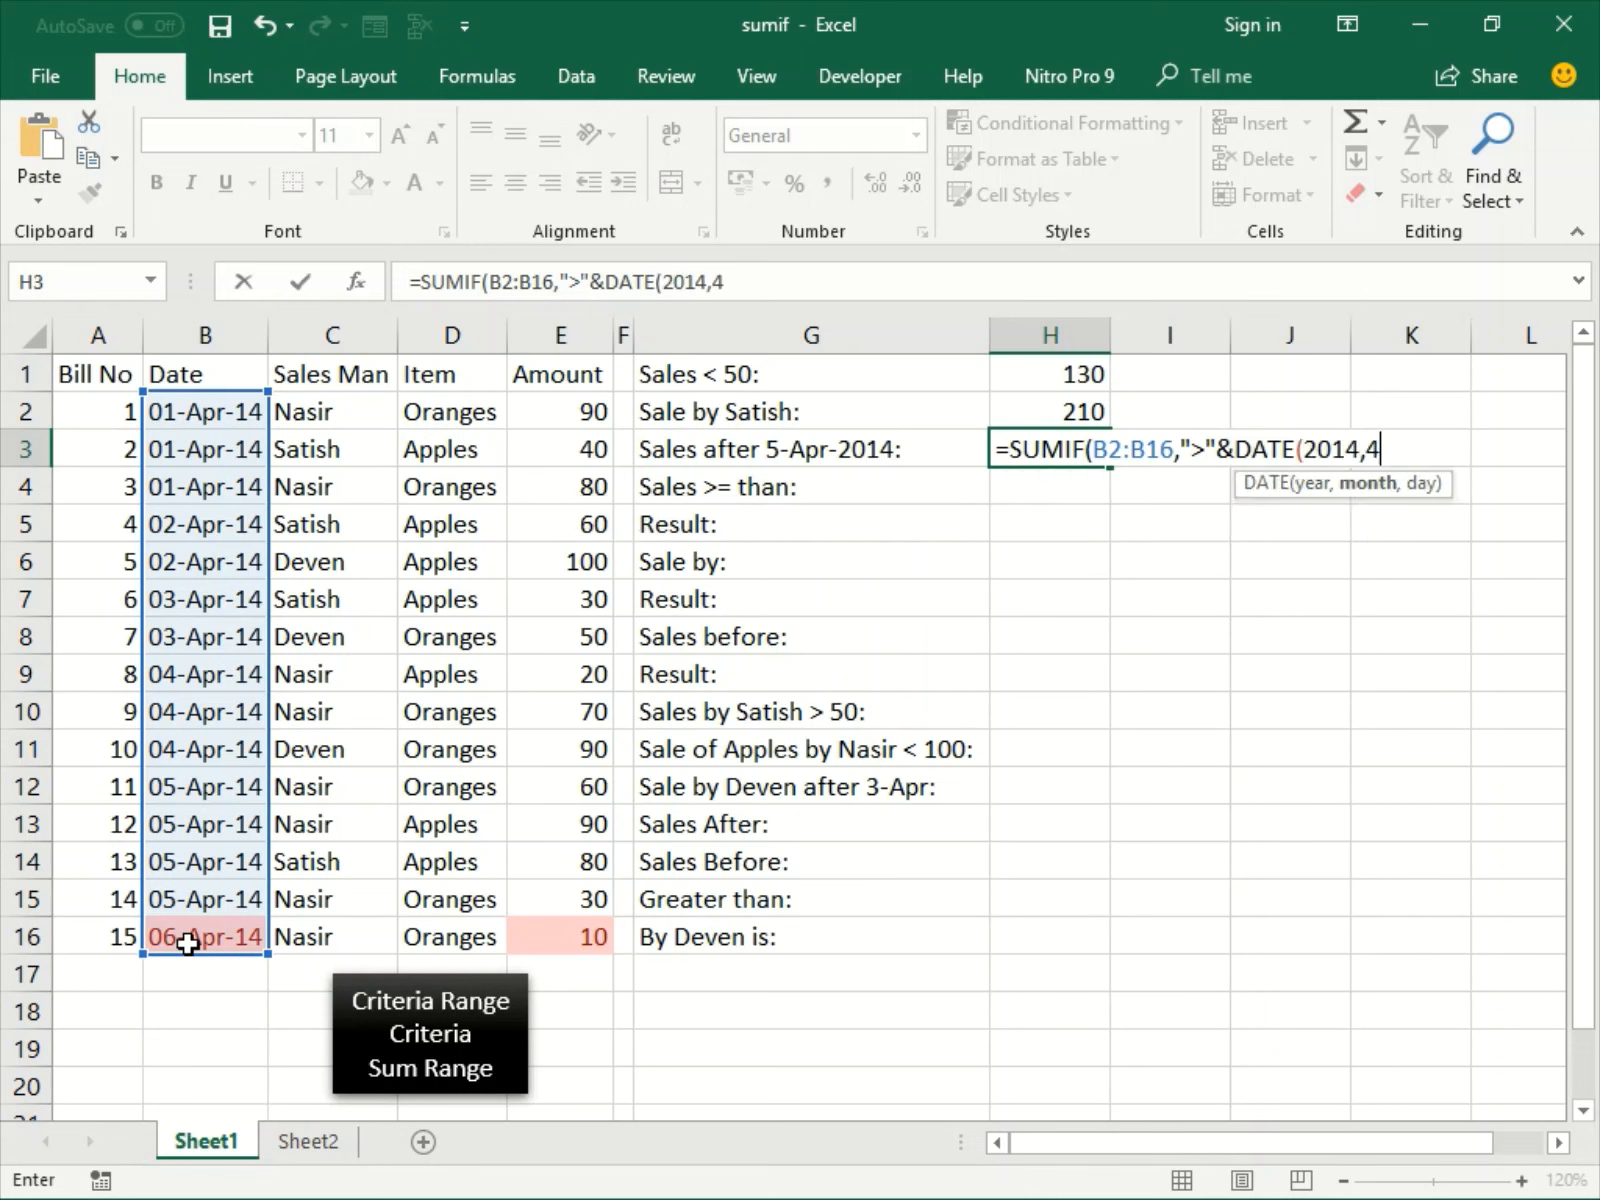
type(",5")
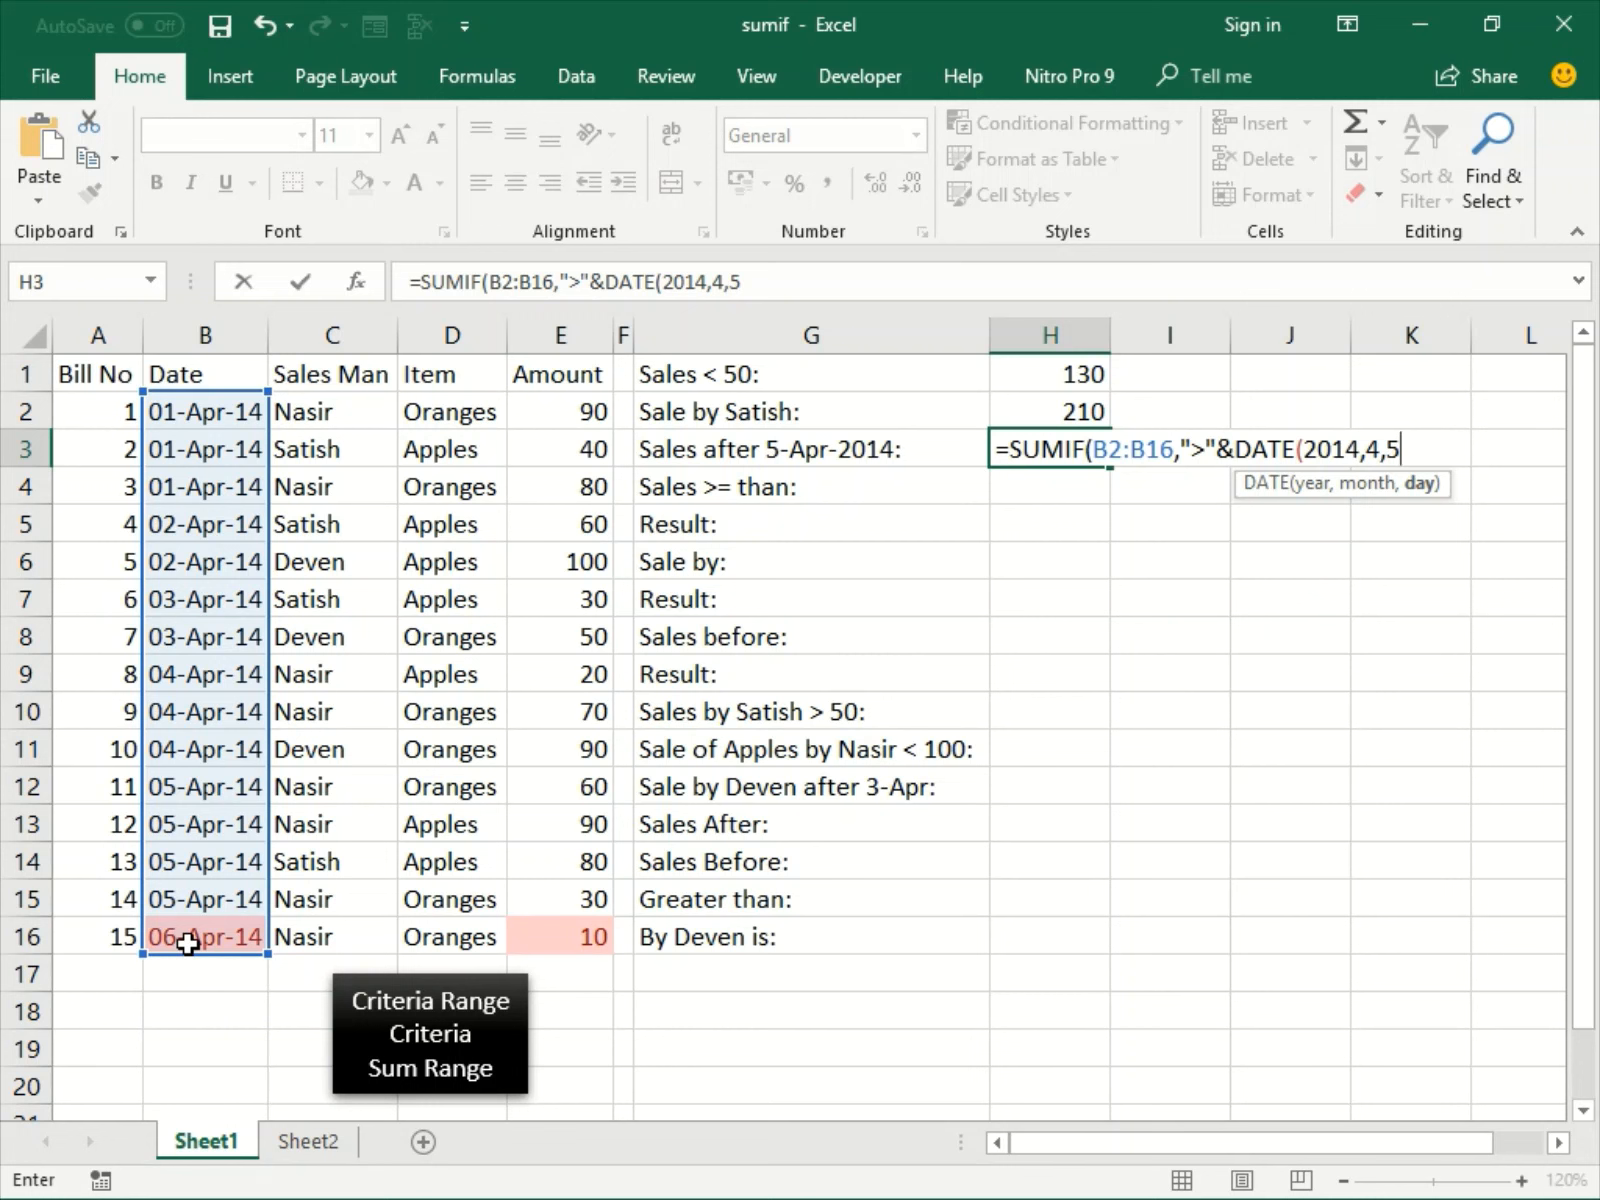
type(")")
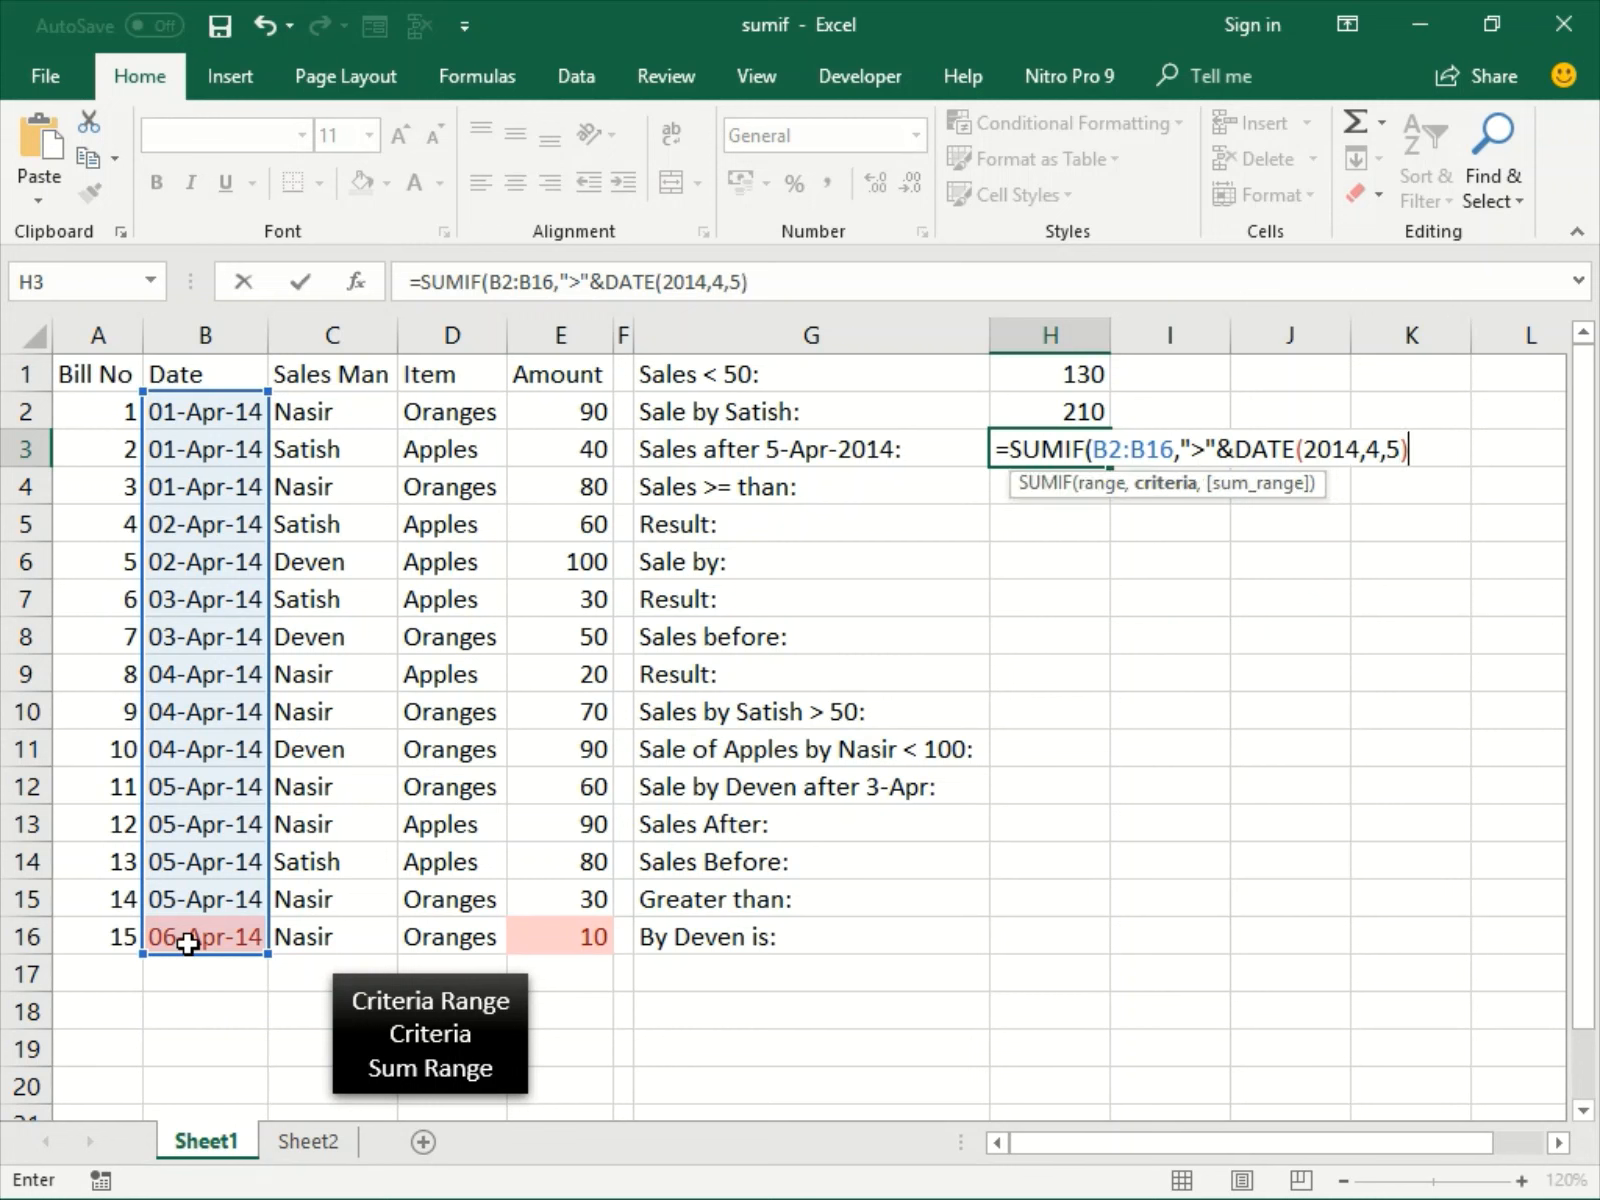
type(",")
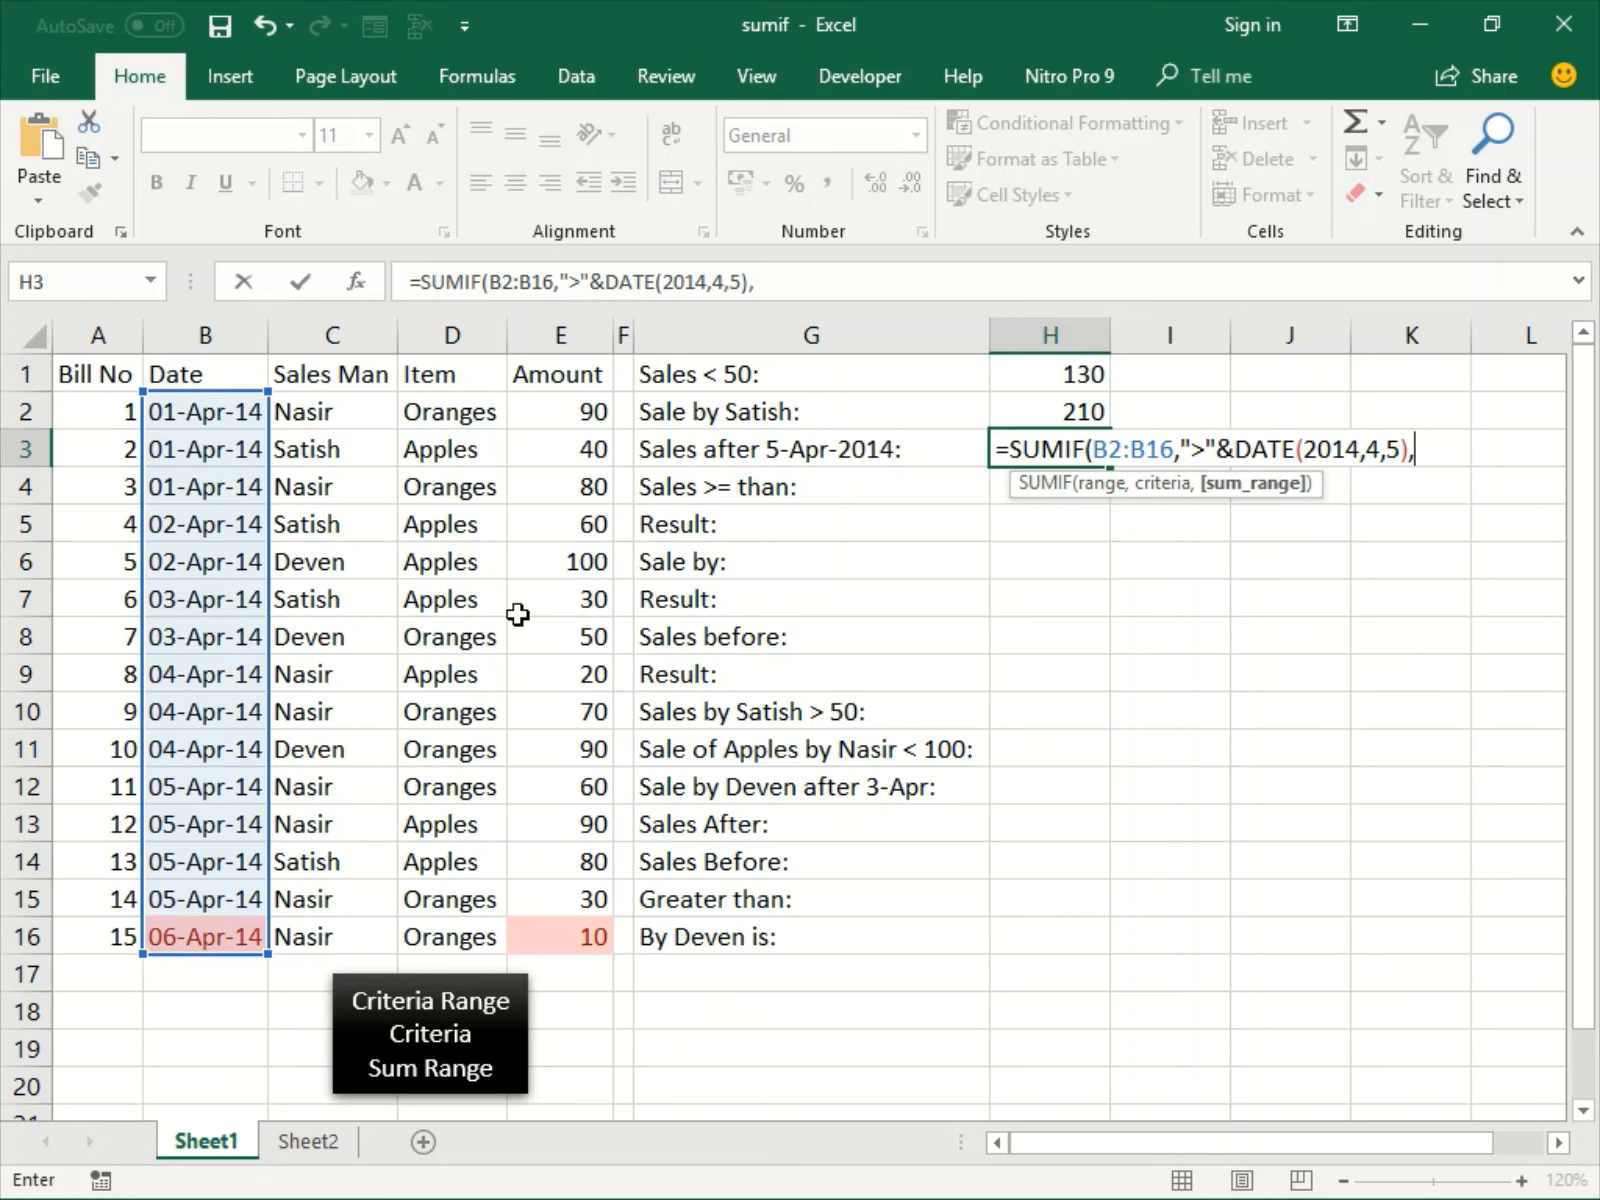
Complete H3's SUMIF with E2:E16 as the sum range and enter it, keeping H3 selected.
left_click(573, 421)
key("ctrl+shift+Down")
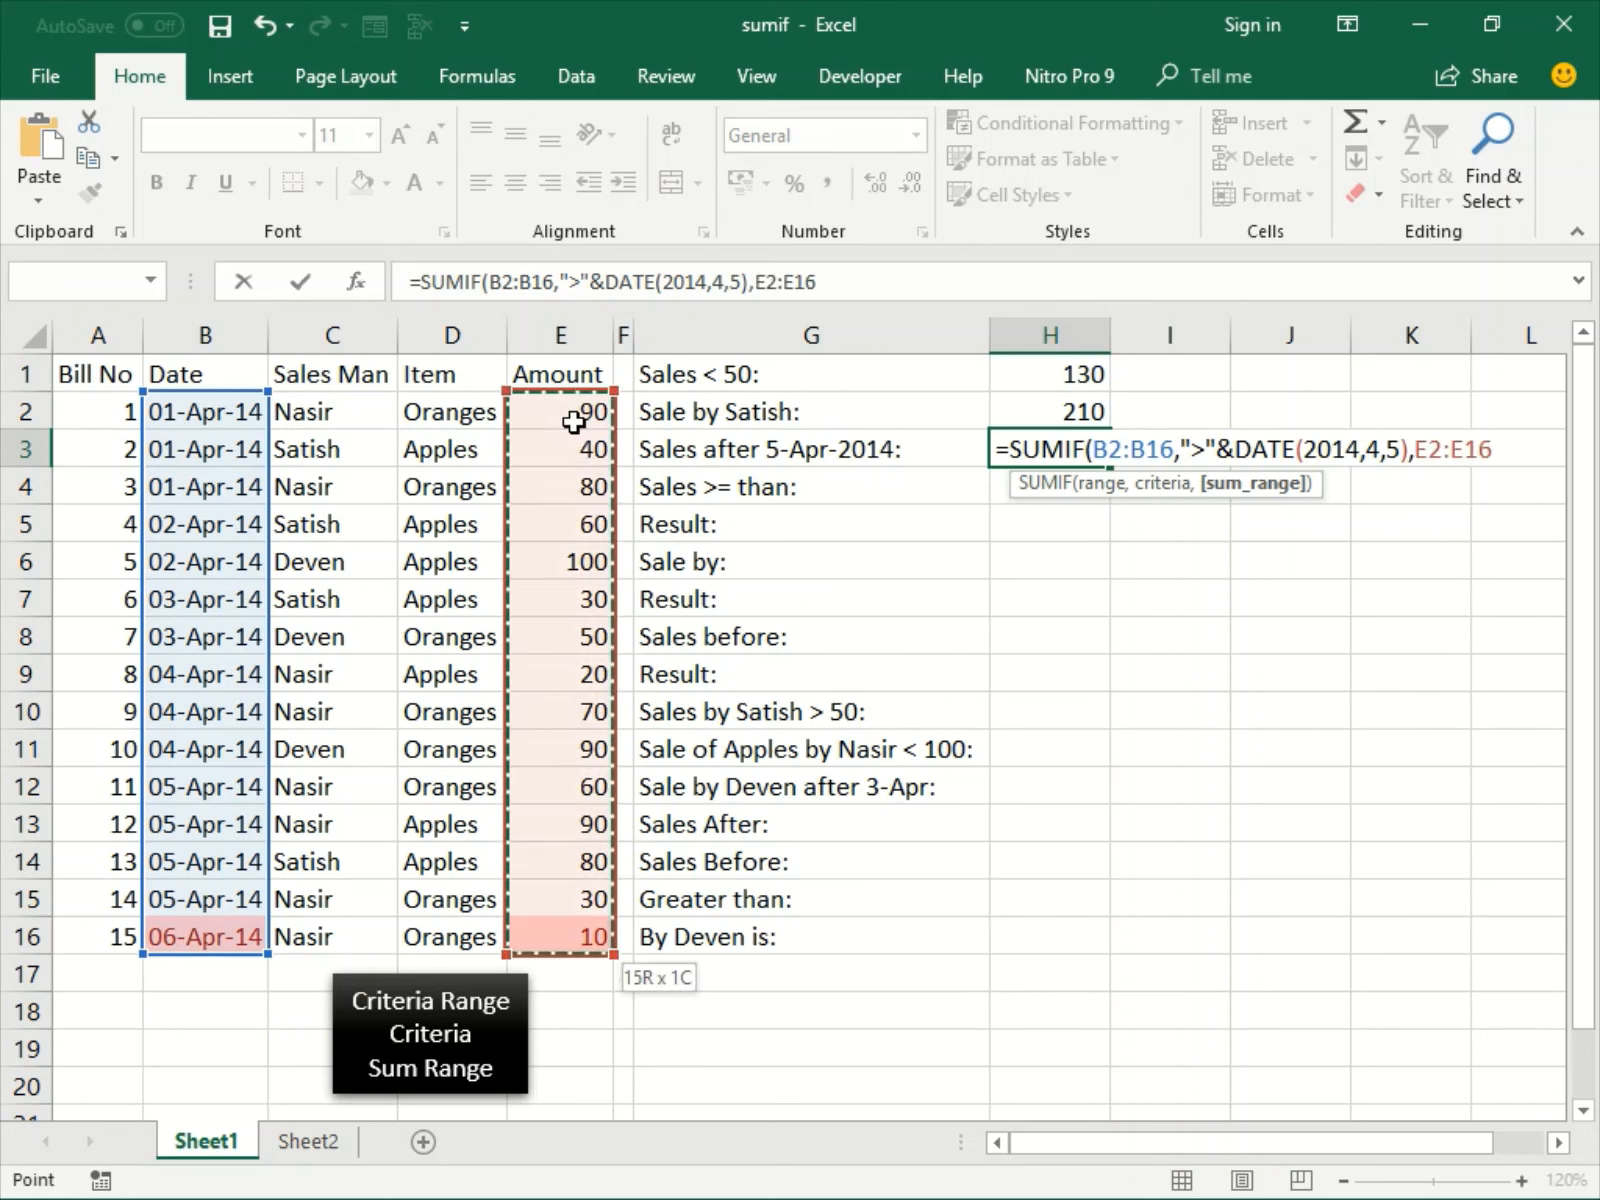
type(")")
key("ctrl+Return")
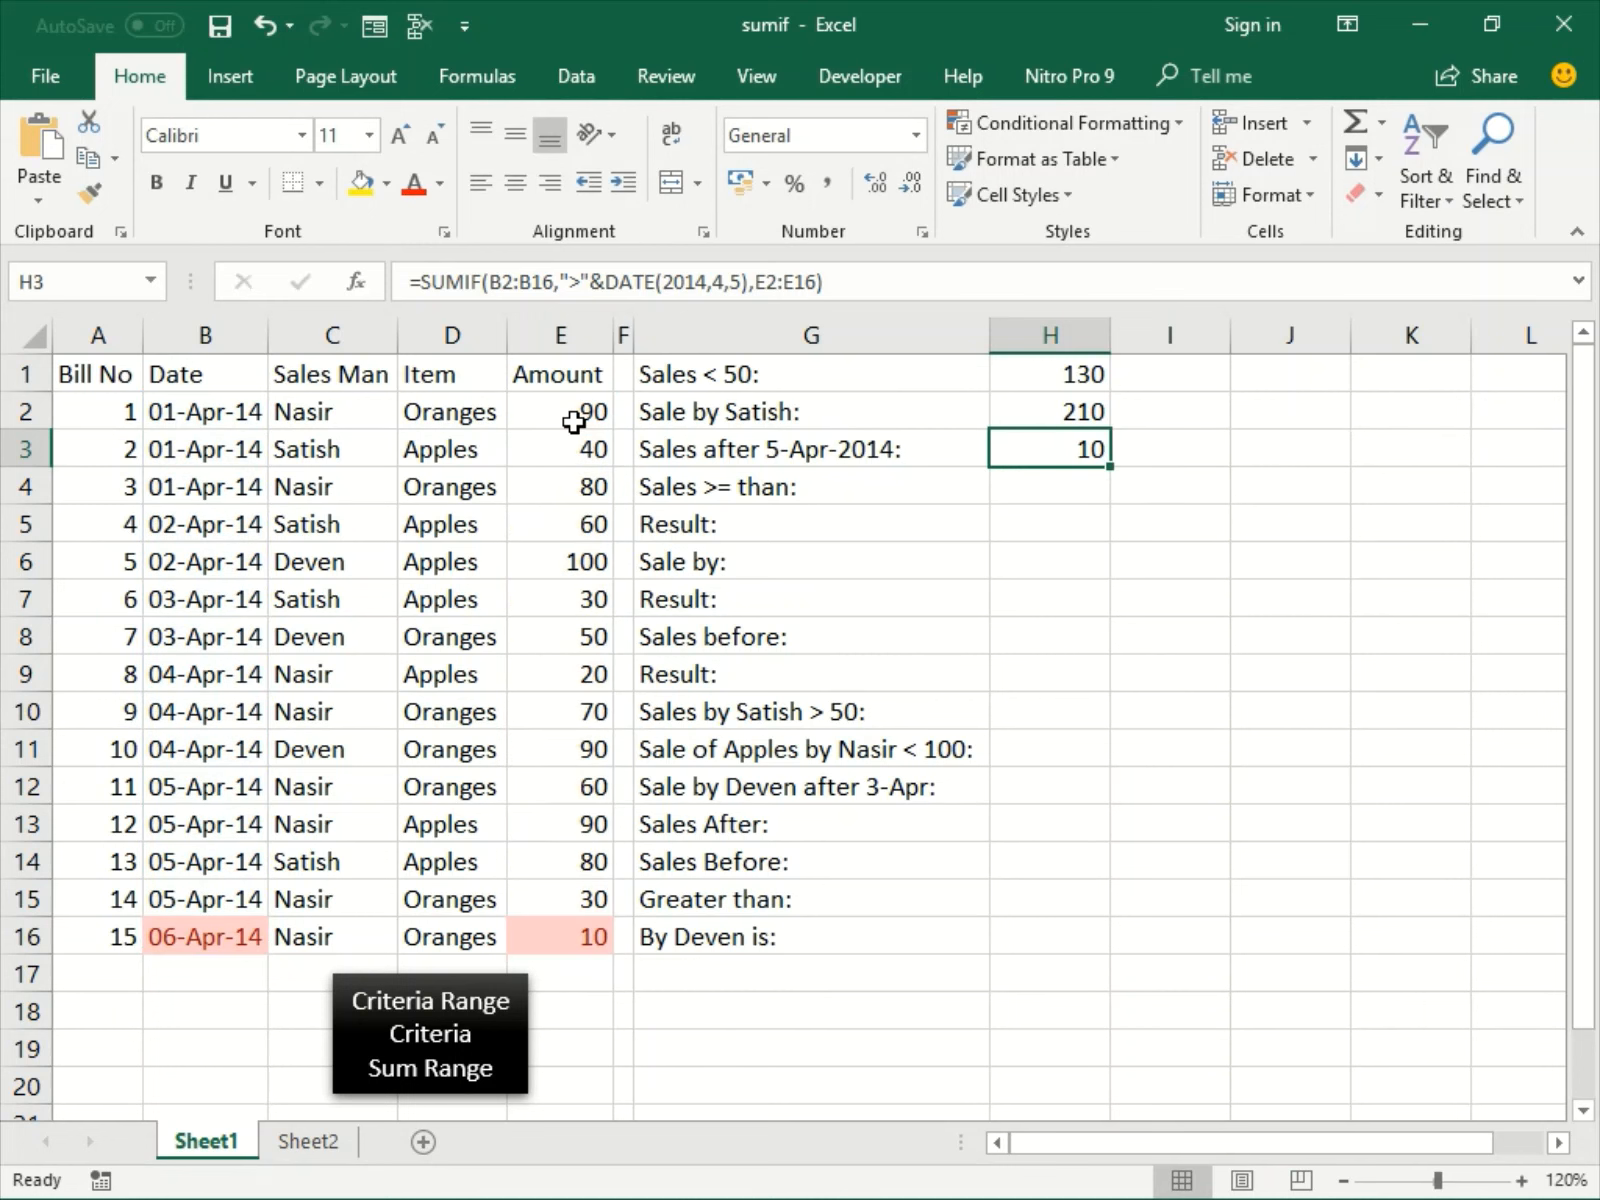
Review the criteria in the formulas of H2 and H1, and enter 90 in H4 as the "Sales >= than" threshold.
key("Down")
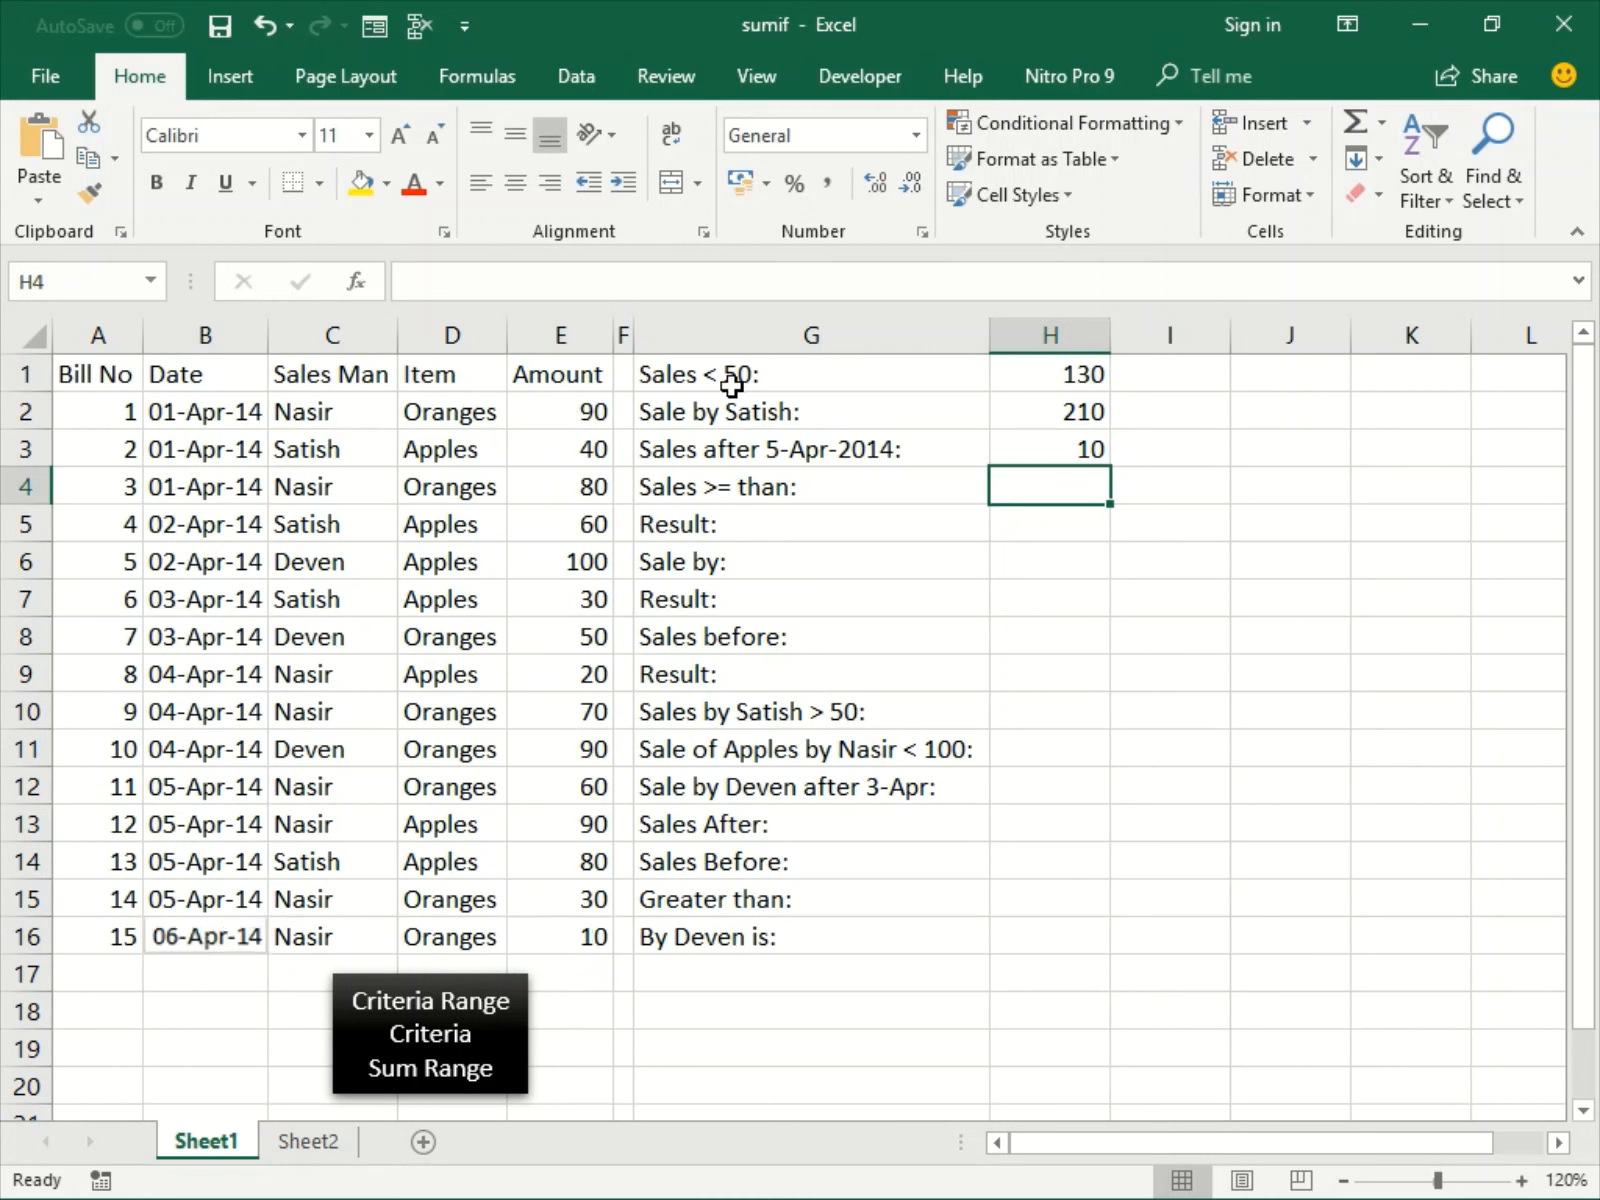
left_click(1041, 398)
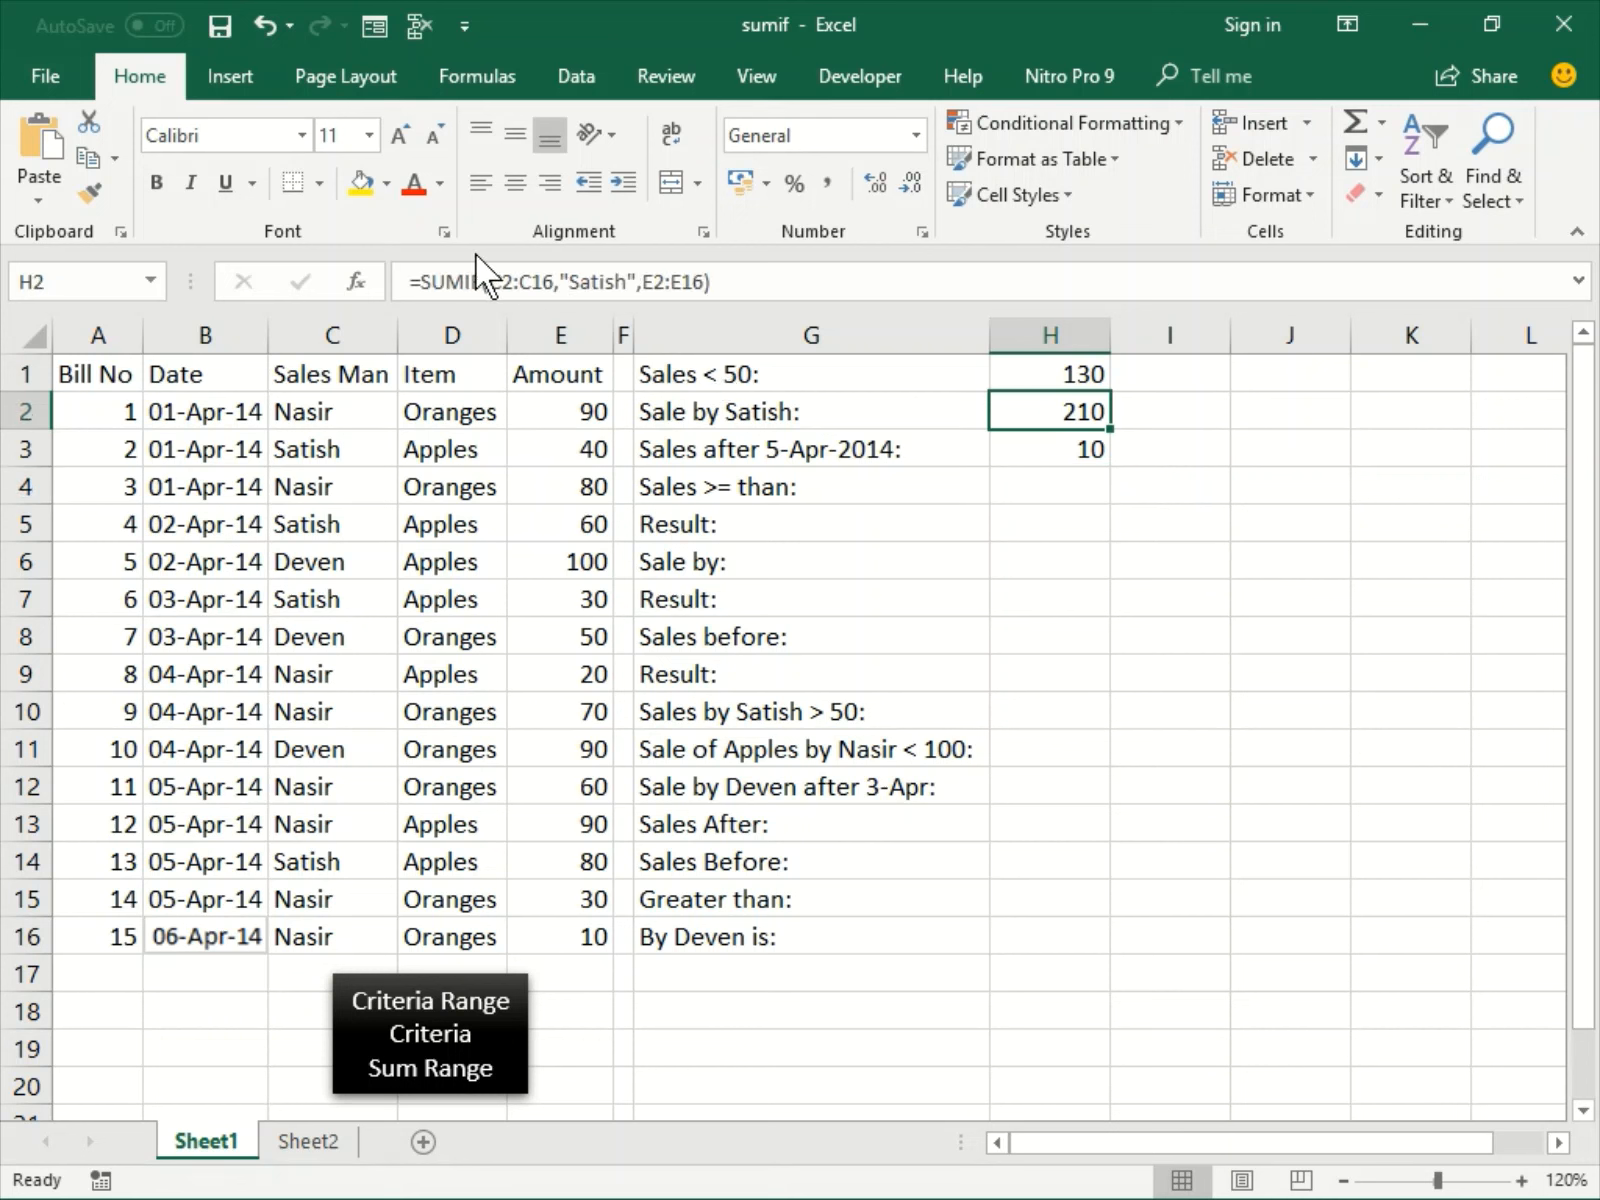
left_click(1019, 365)
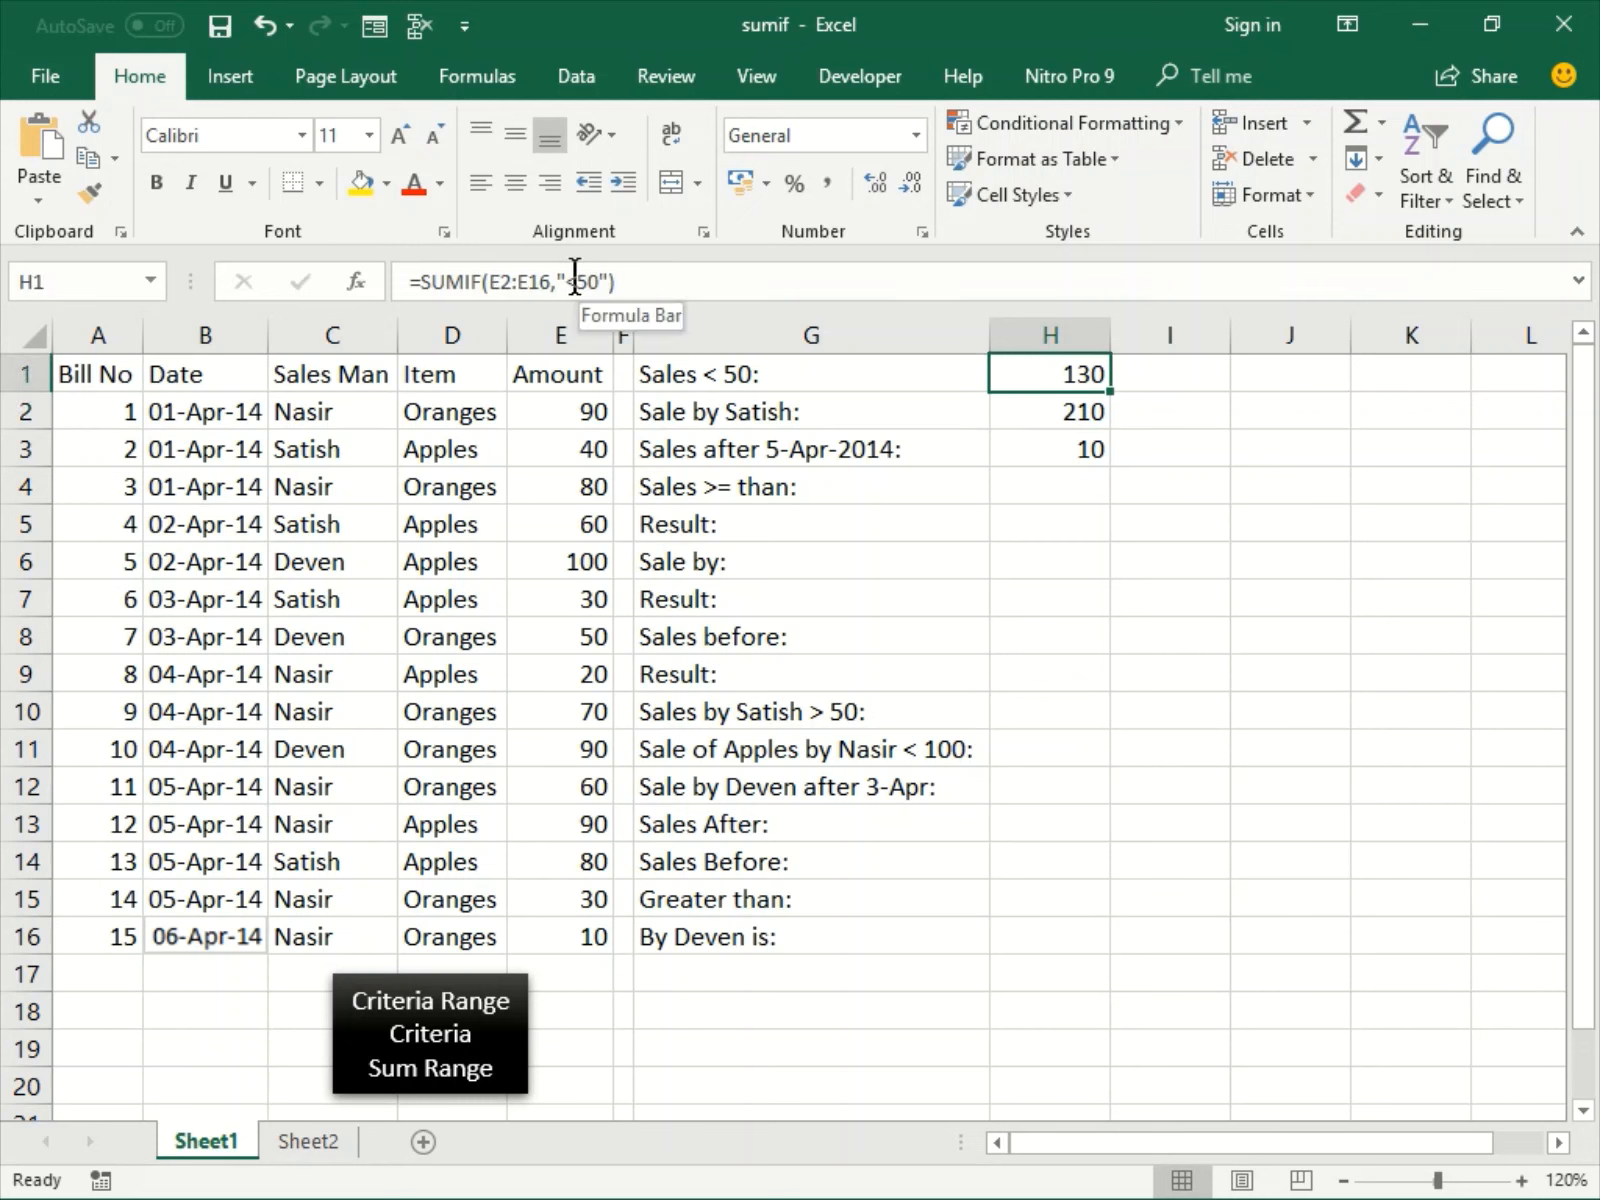
left_click(663, 506)
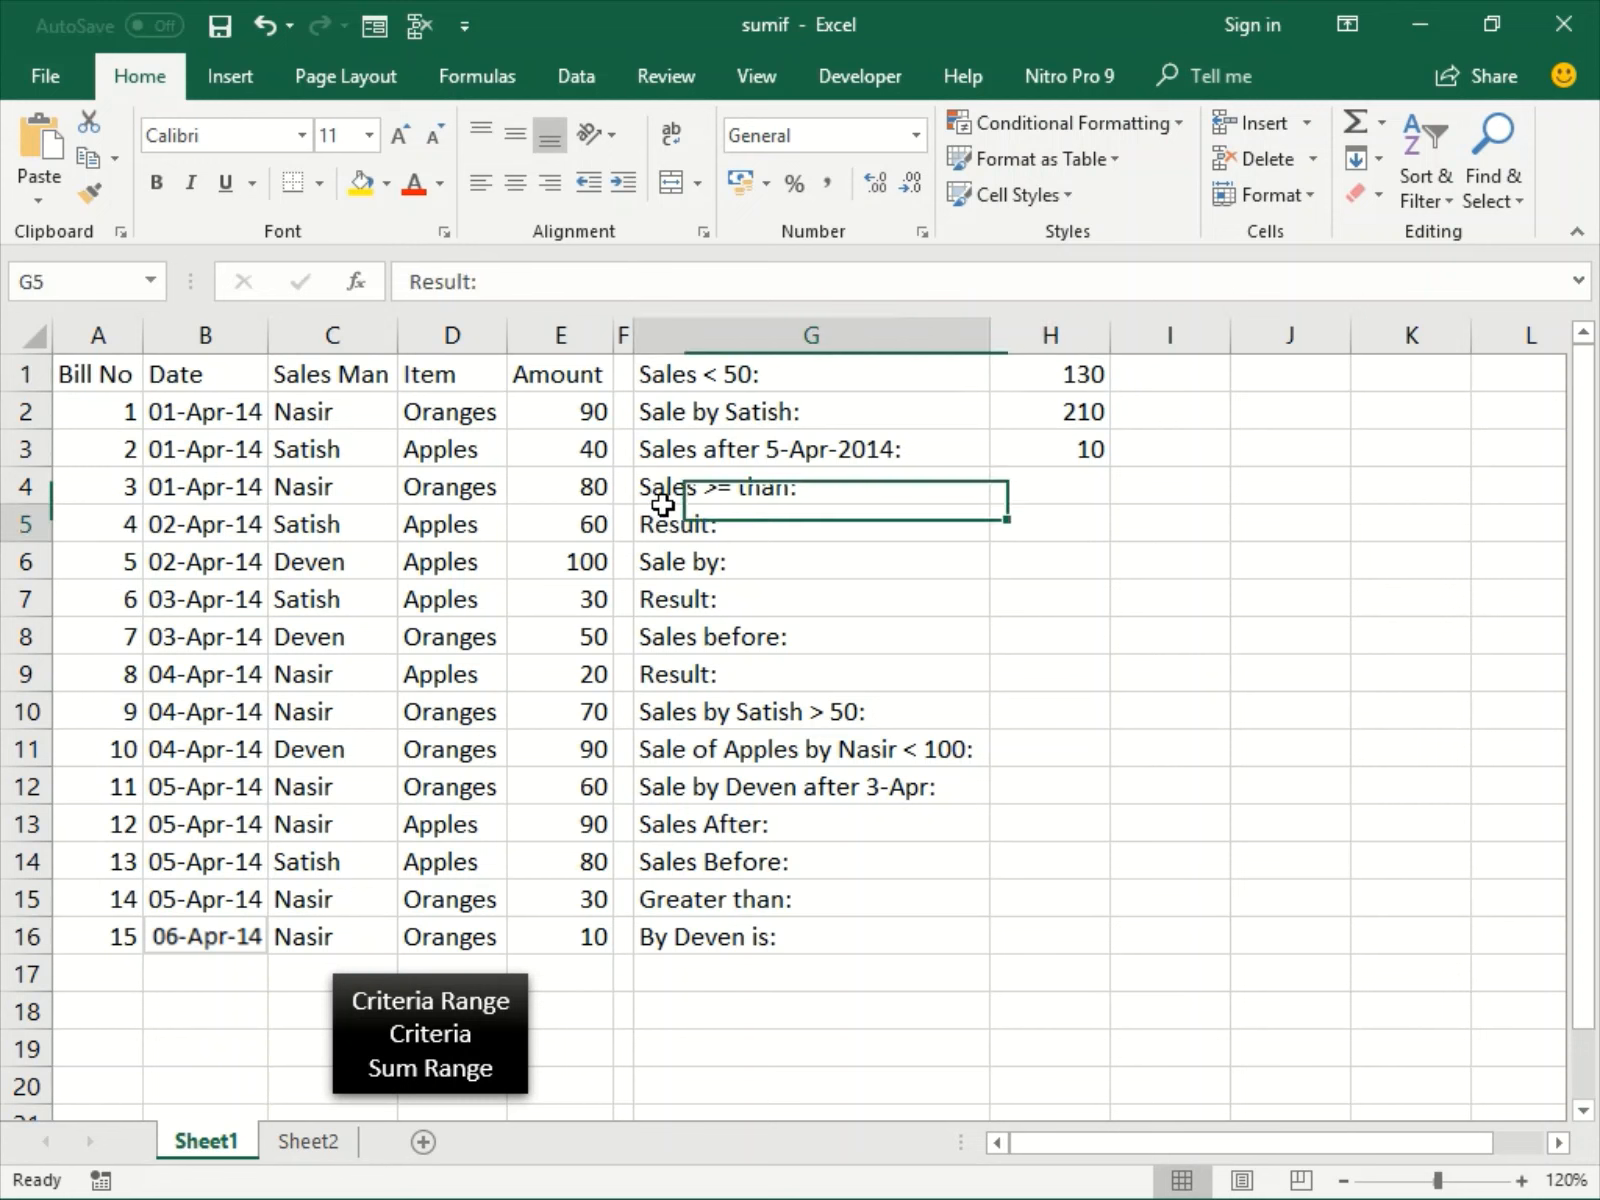
left_click(700, 491)
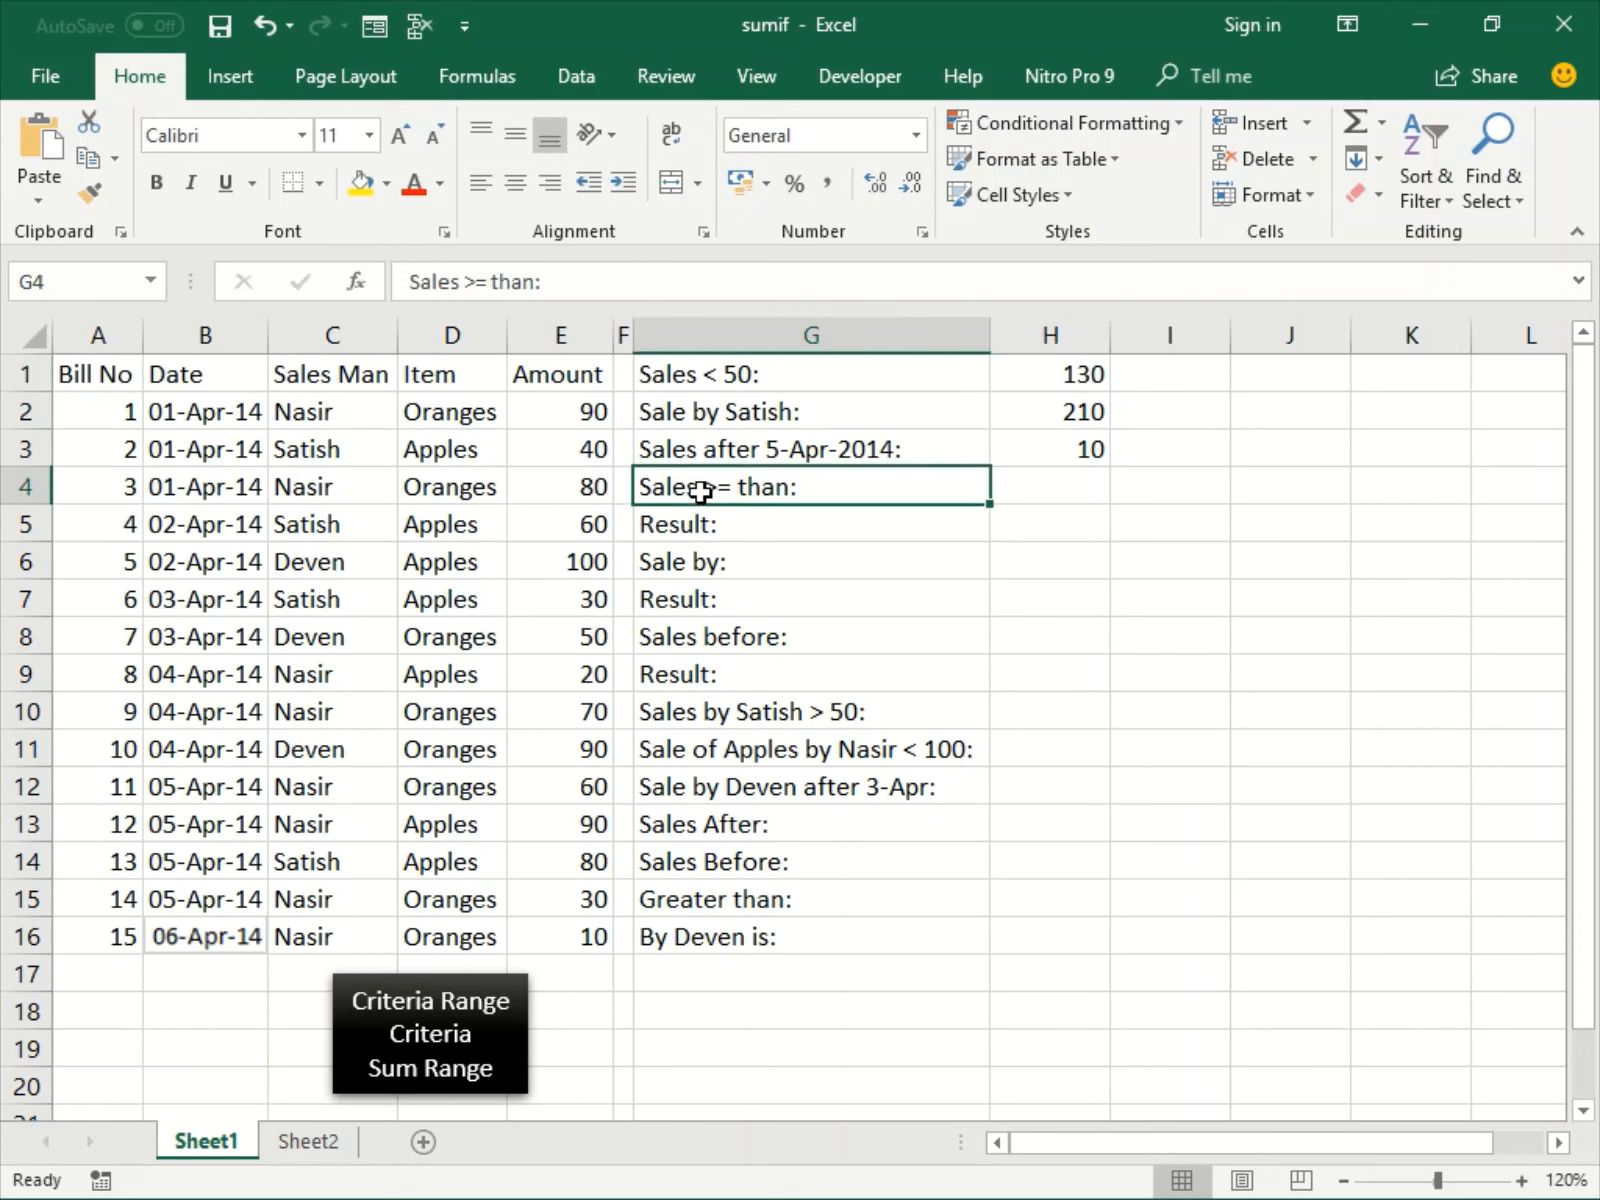
left_click(1061, 487)
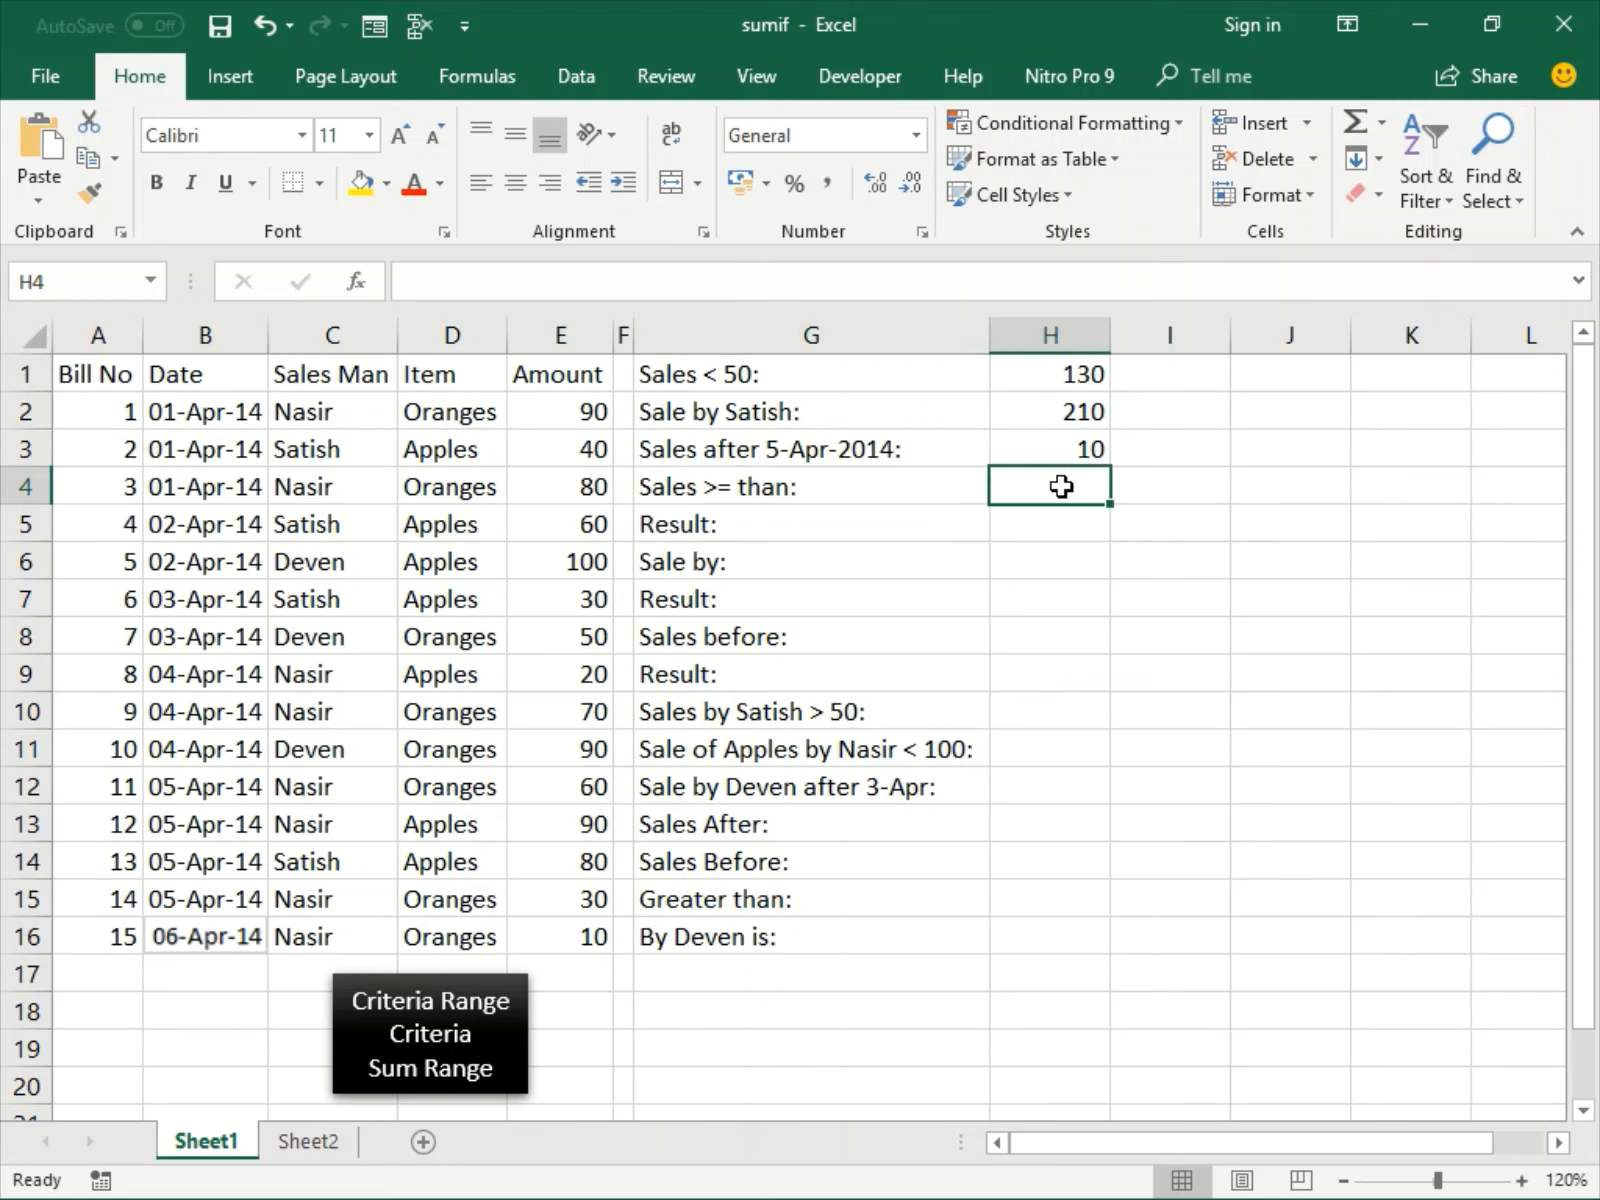
type("90")
key("Return")
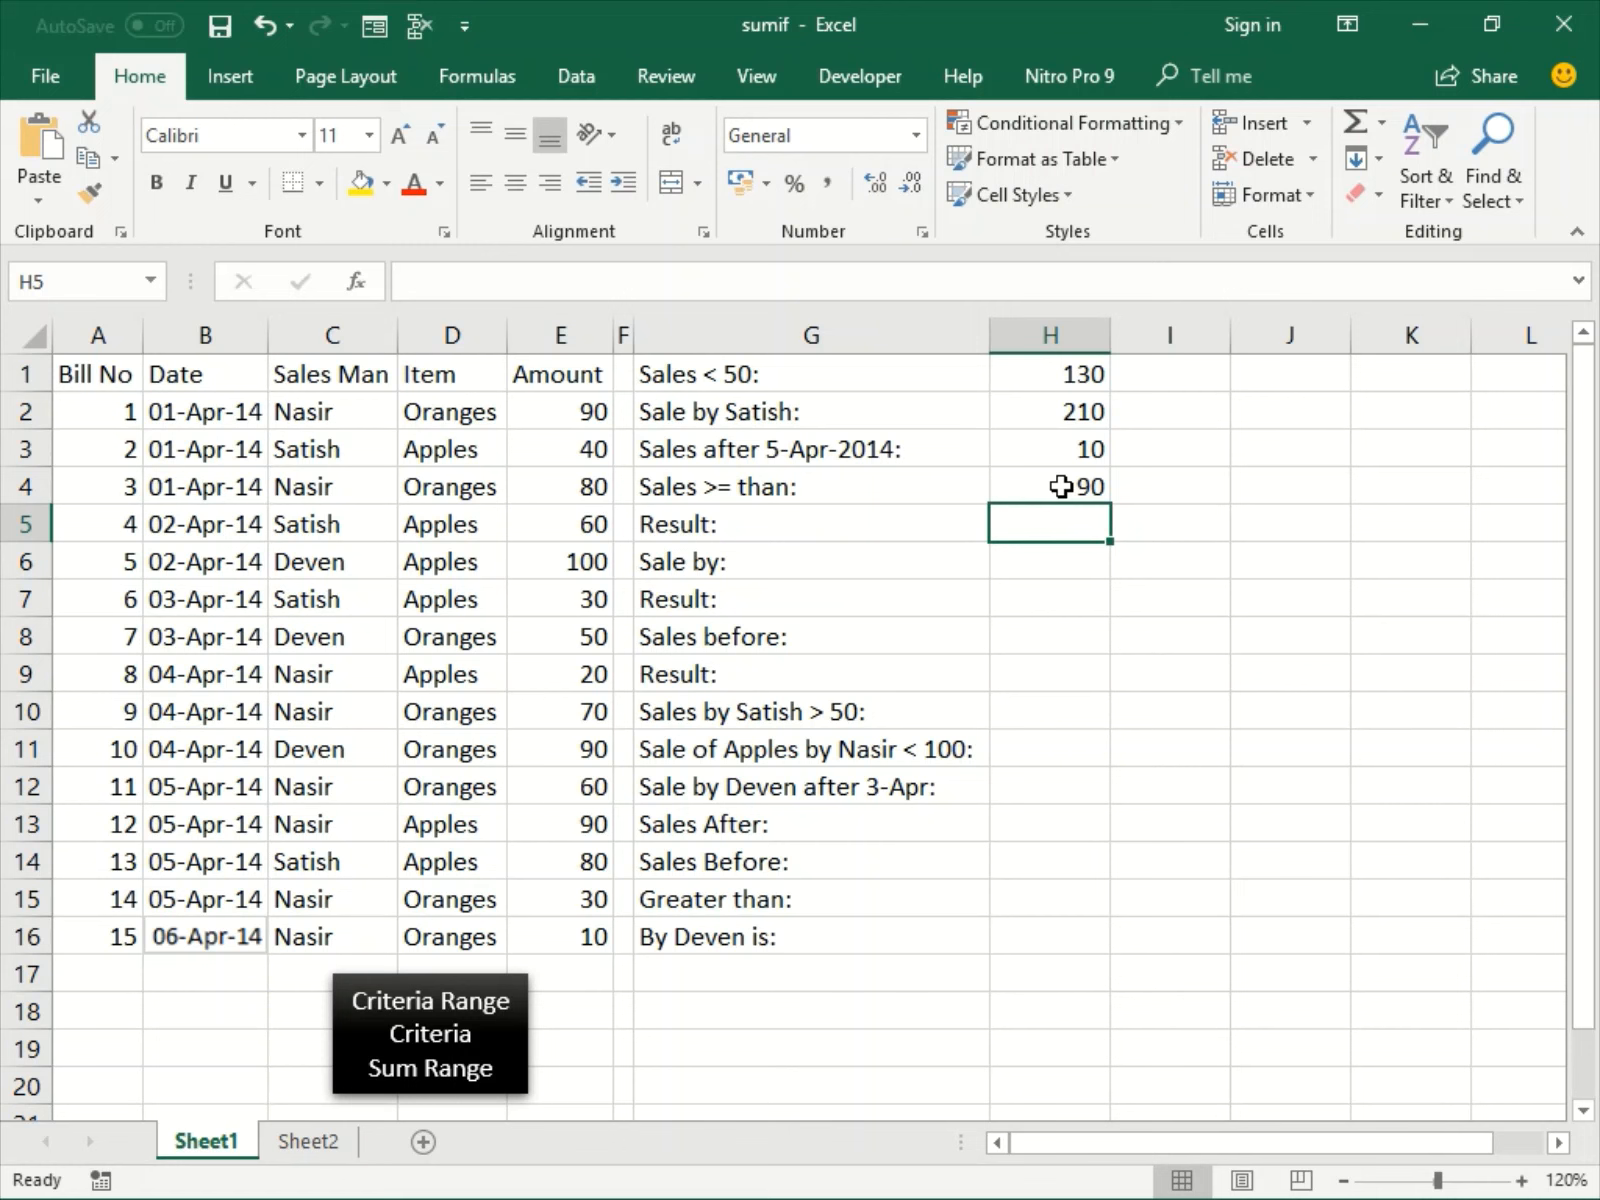
Begin a SUMIF formula in H5, the result cell for the threshold in H4.
left_click(1061, 487)
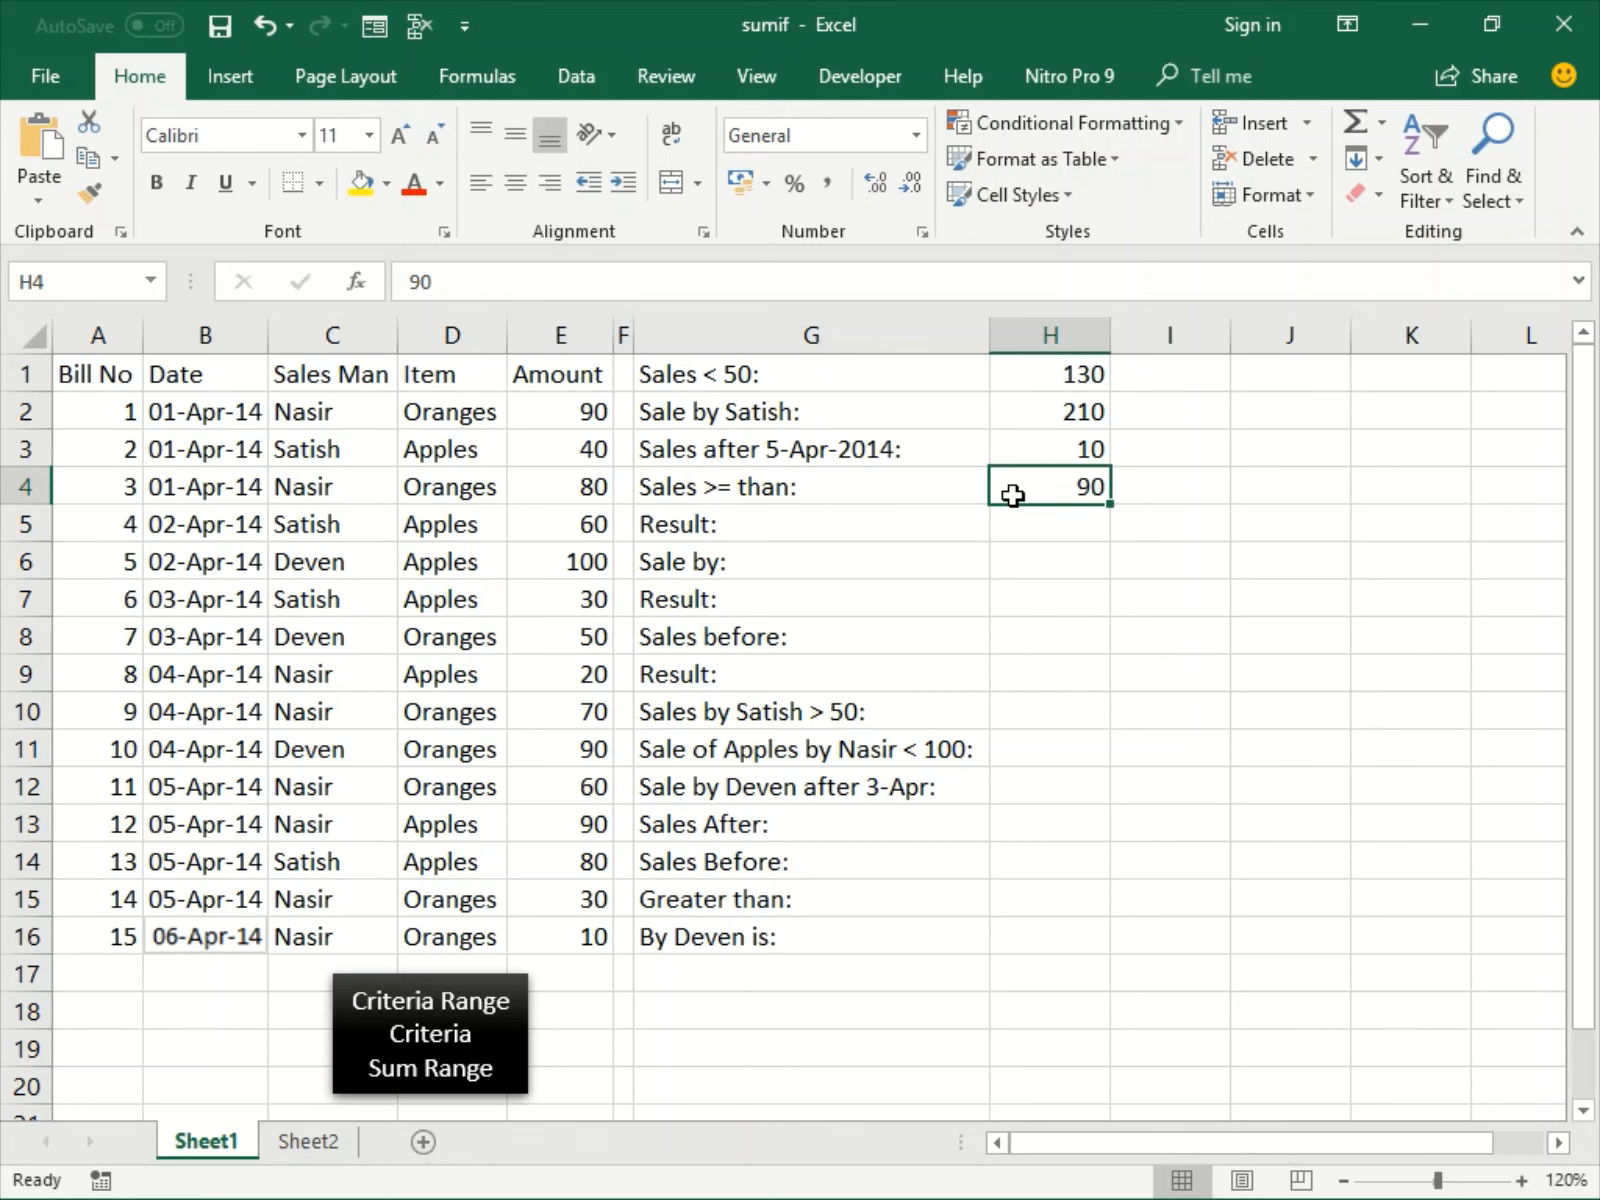
left_click(1052, 531)
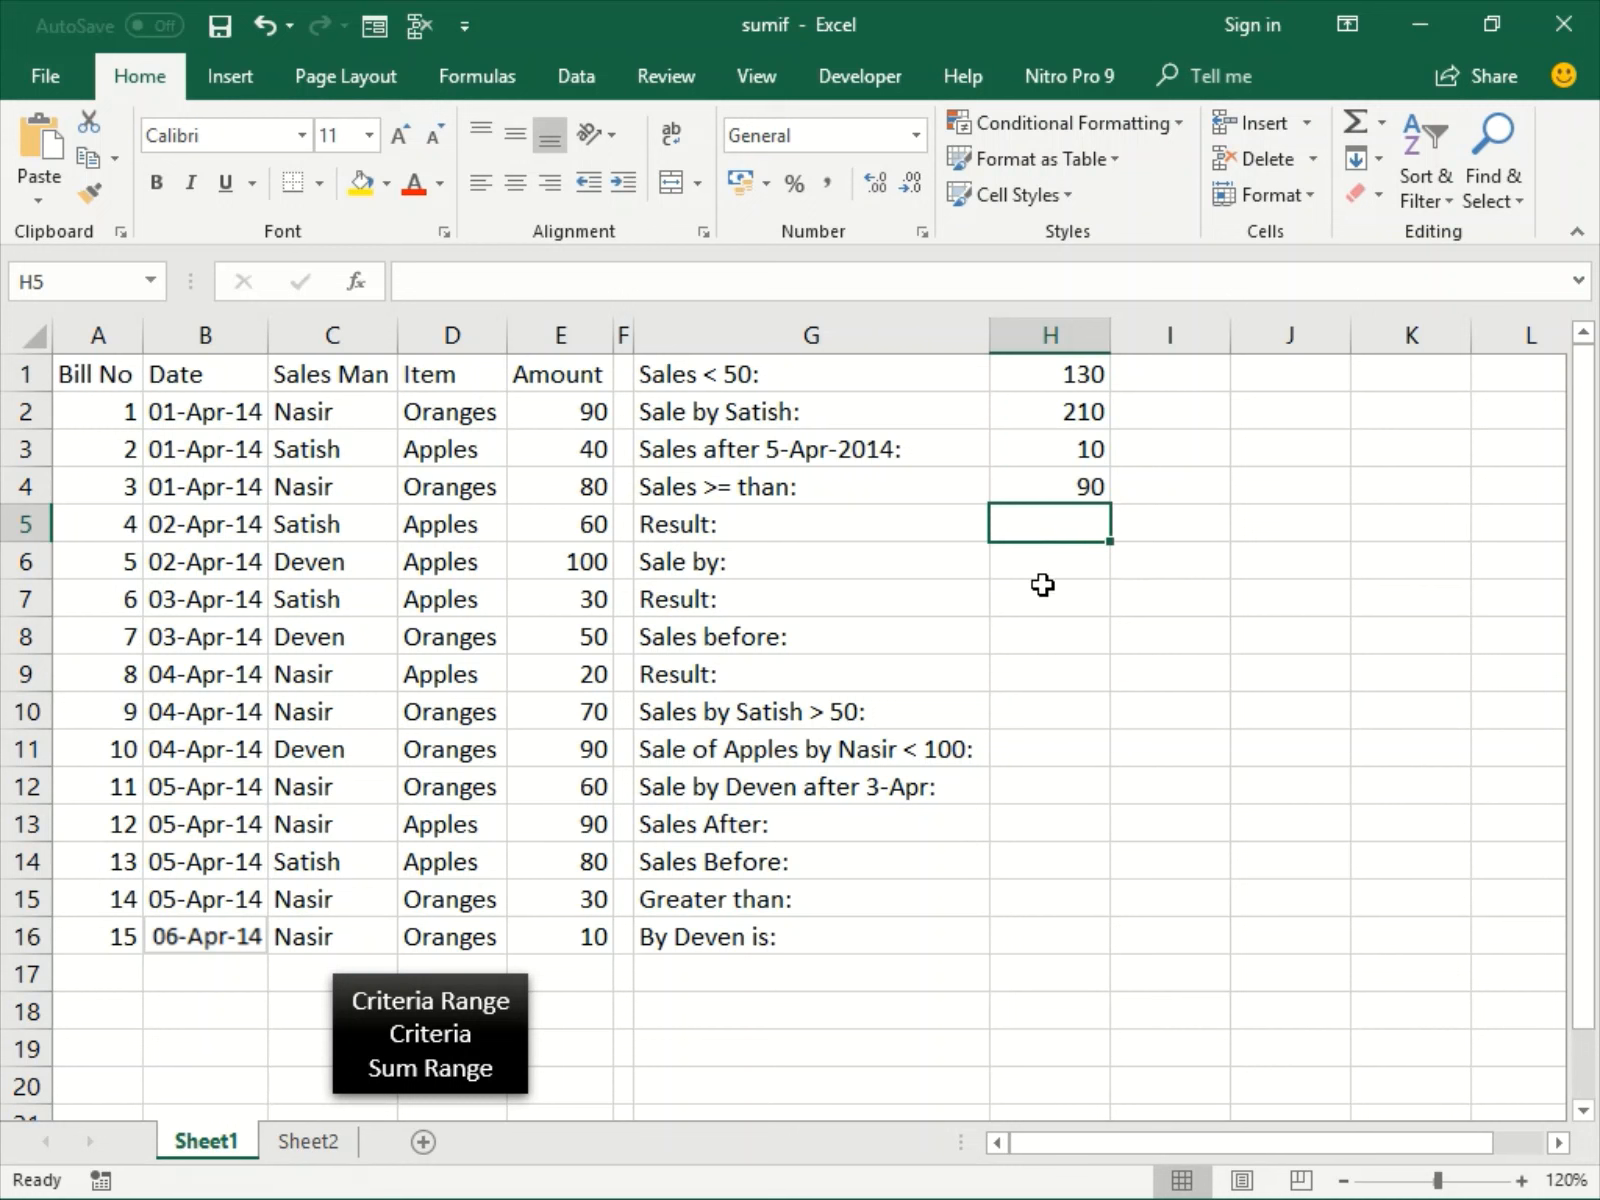
type("=SUMIF(")
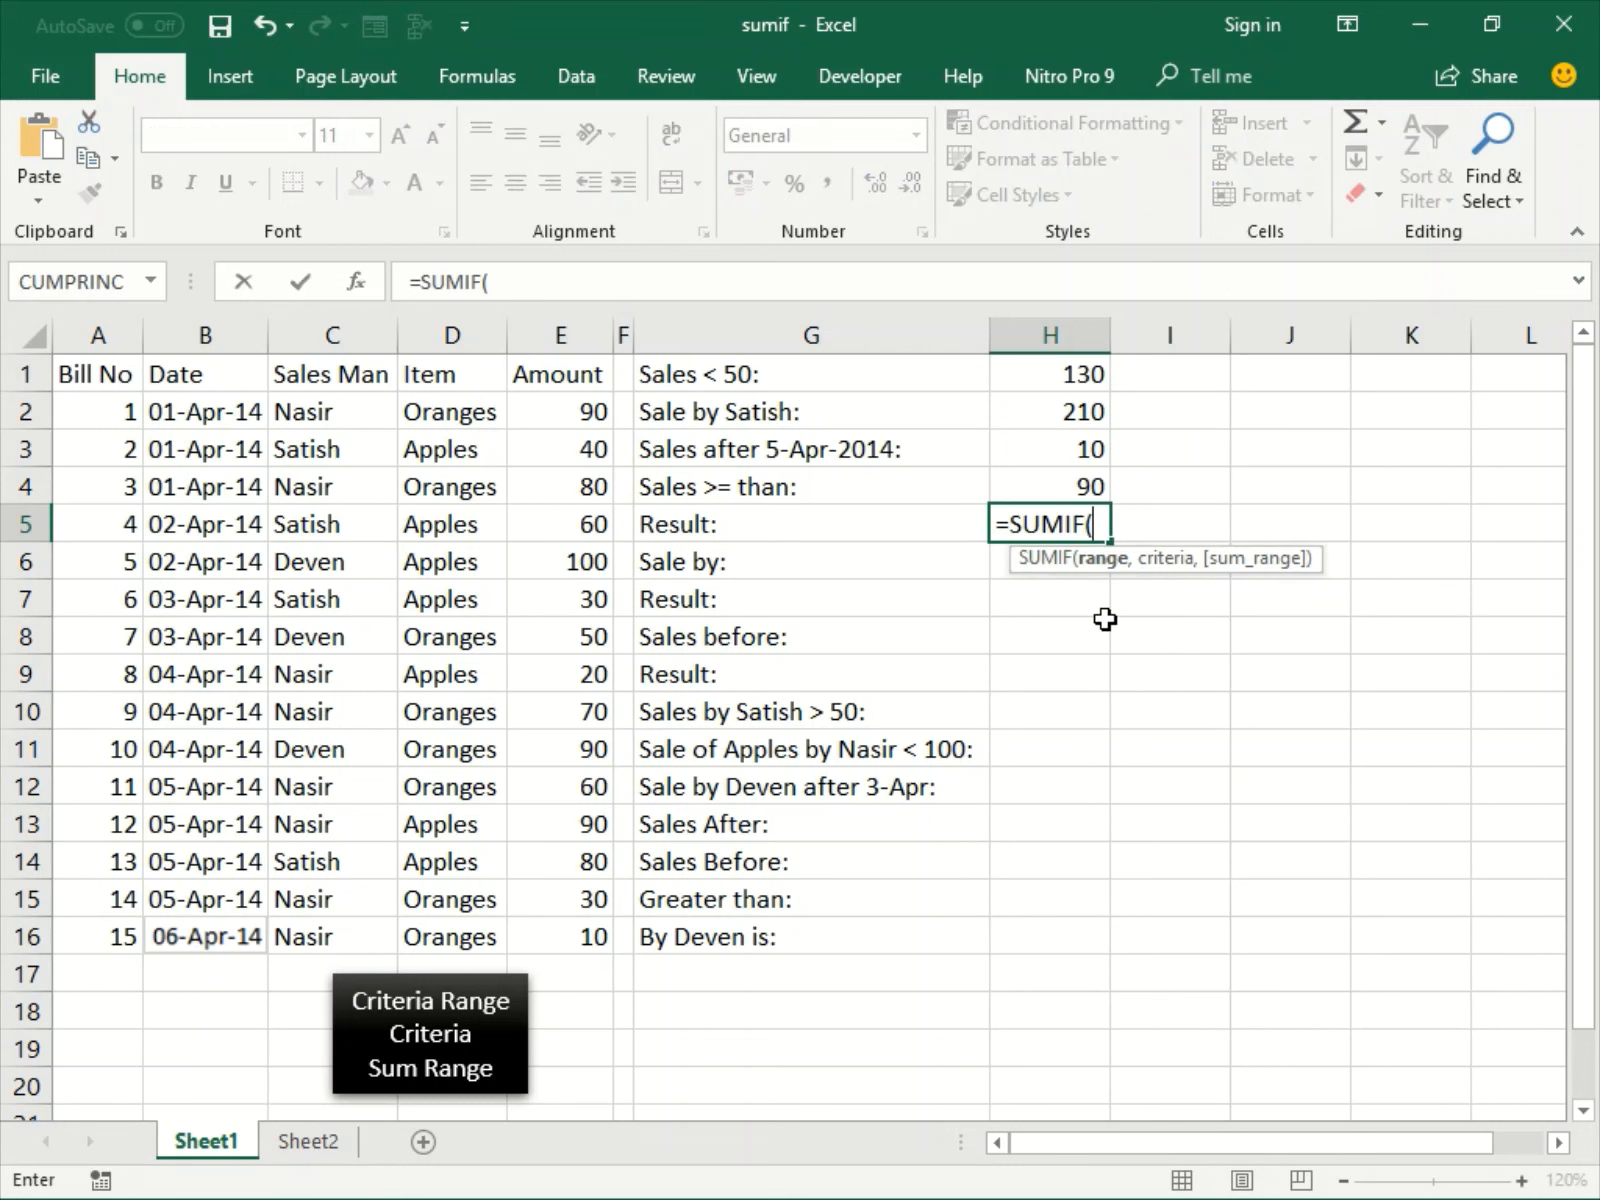
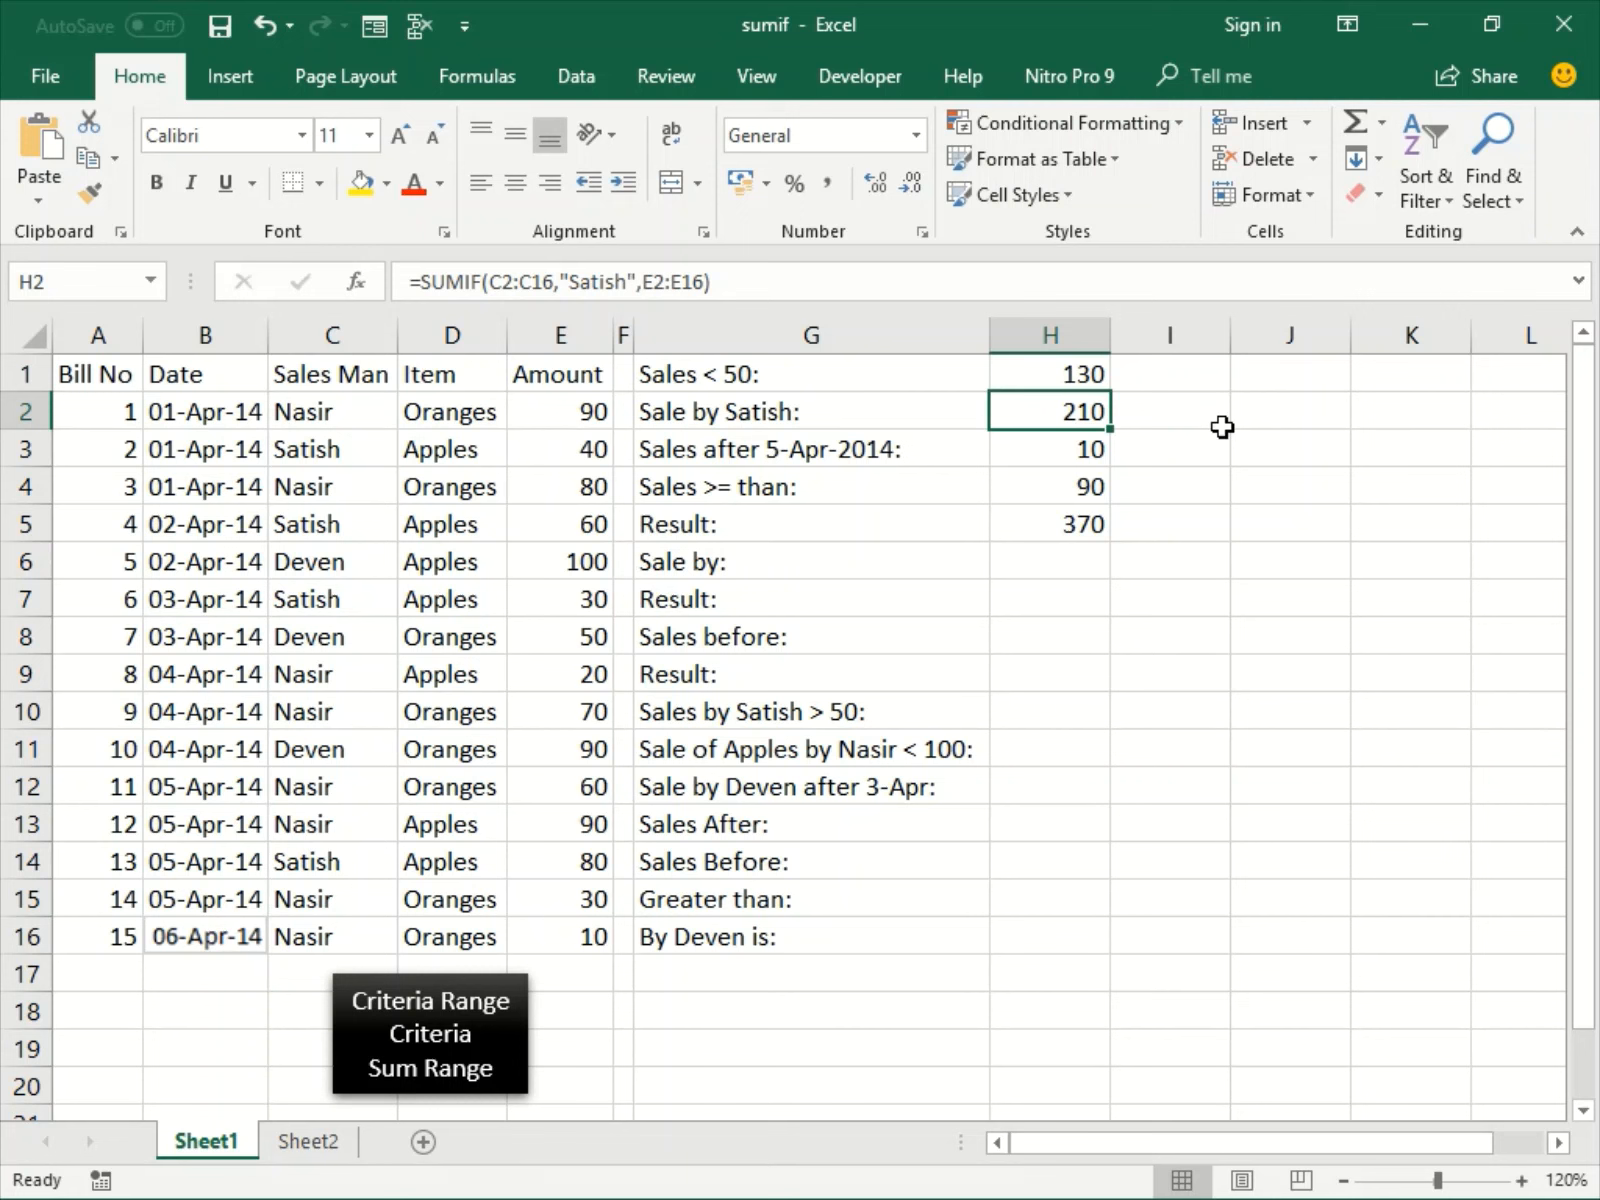
Enter the name of bill 5's salesman in H6 as the "Sale by" criterion.
key("Down")
key("Down")
key("Down")
key("Down")
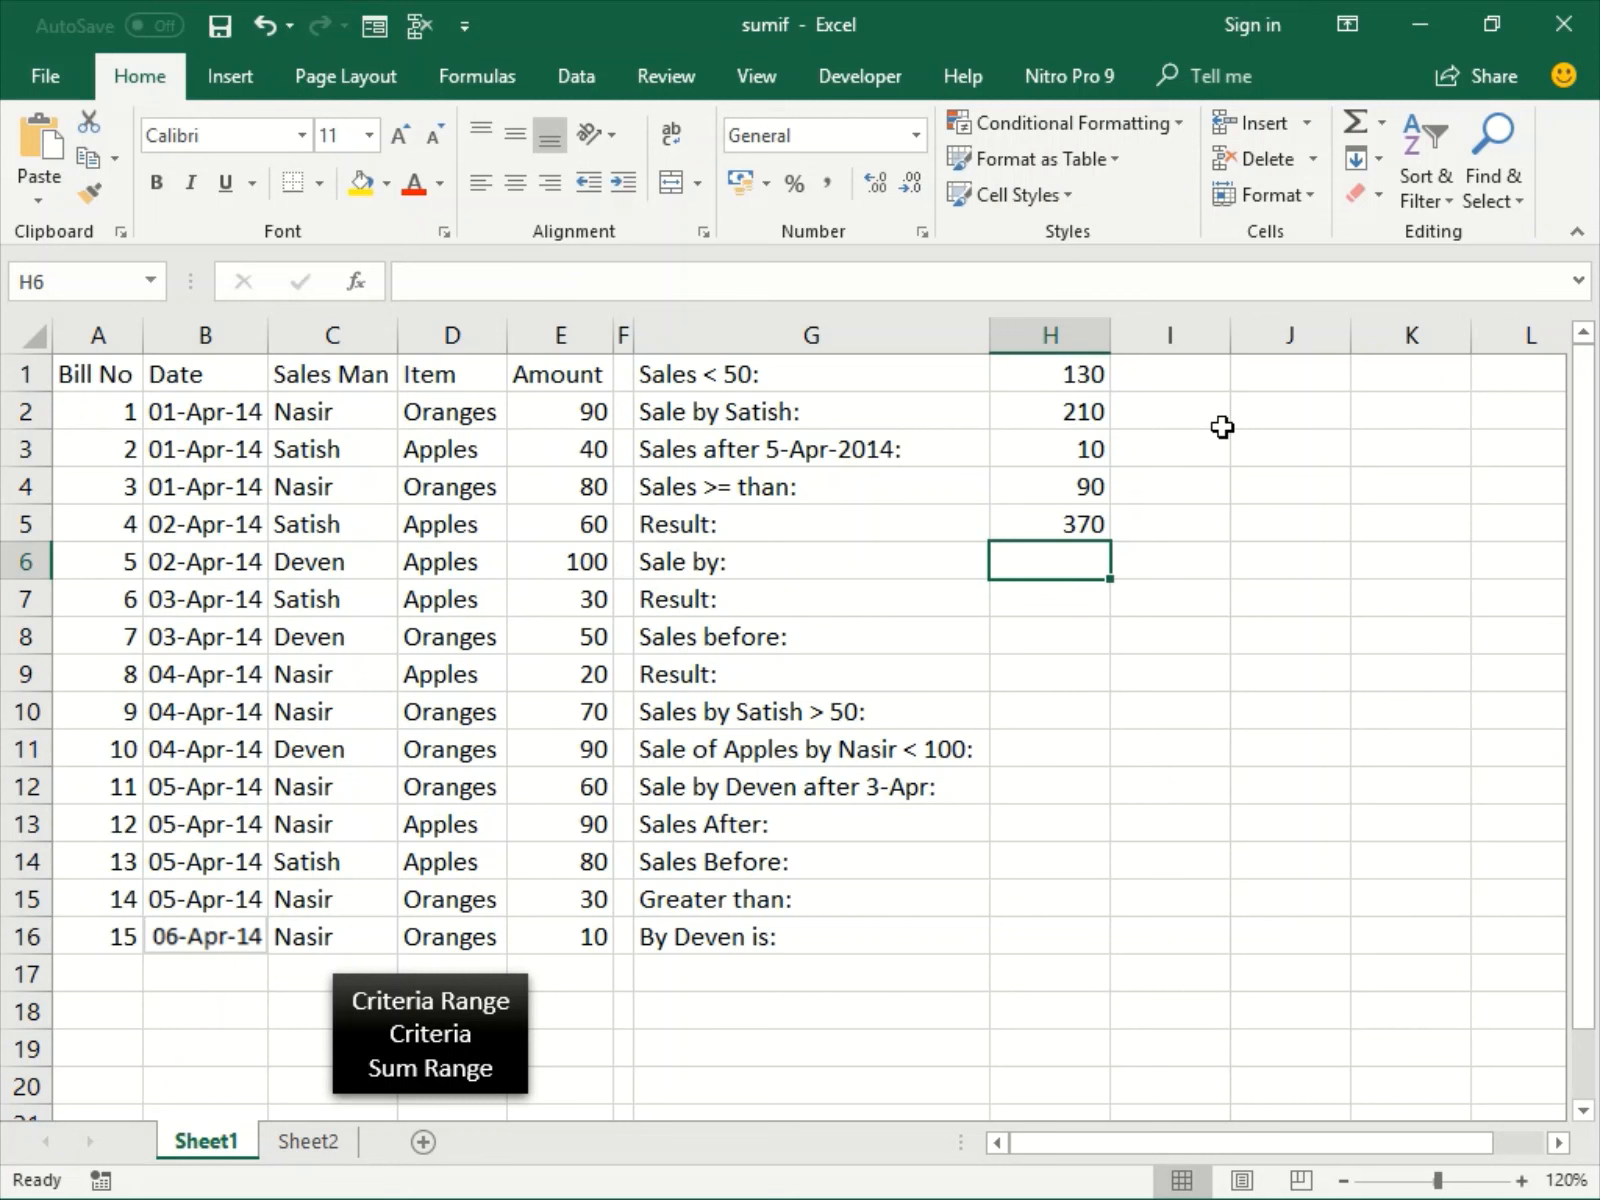
type("Deven")
key("Return")
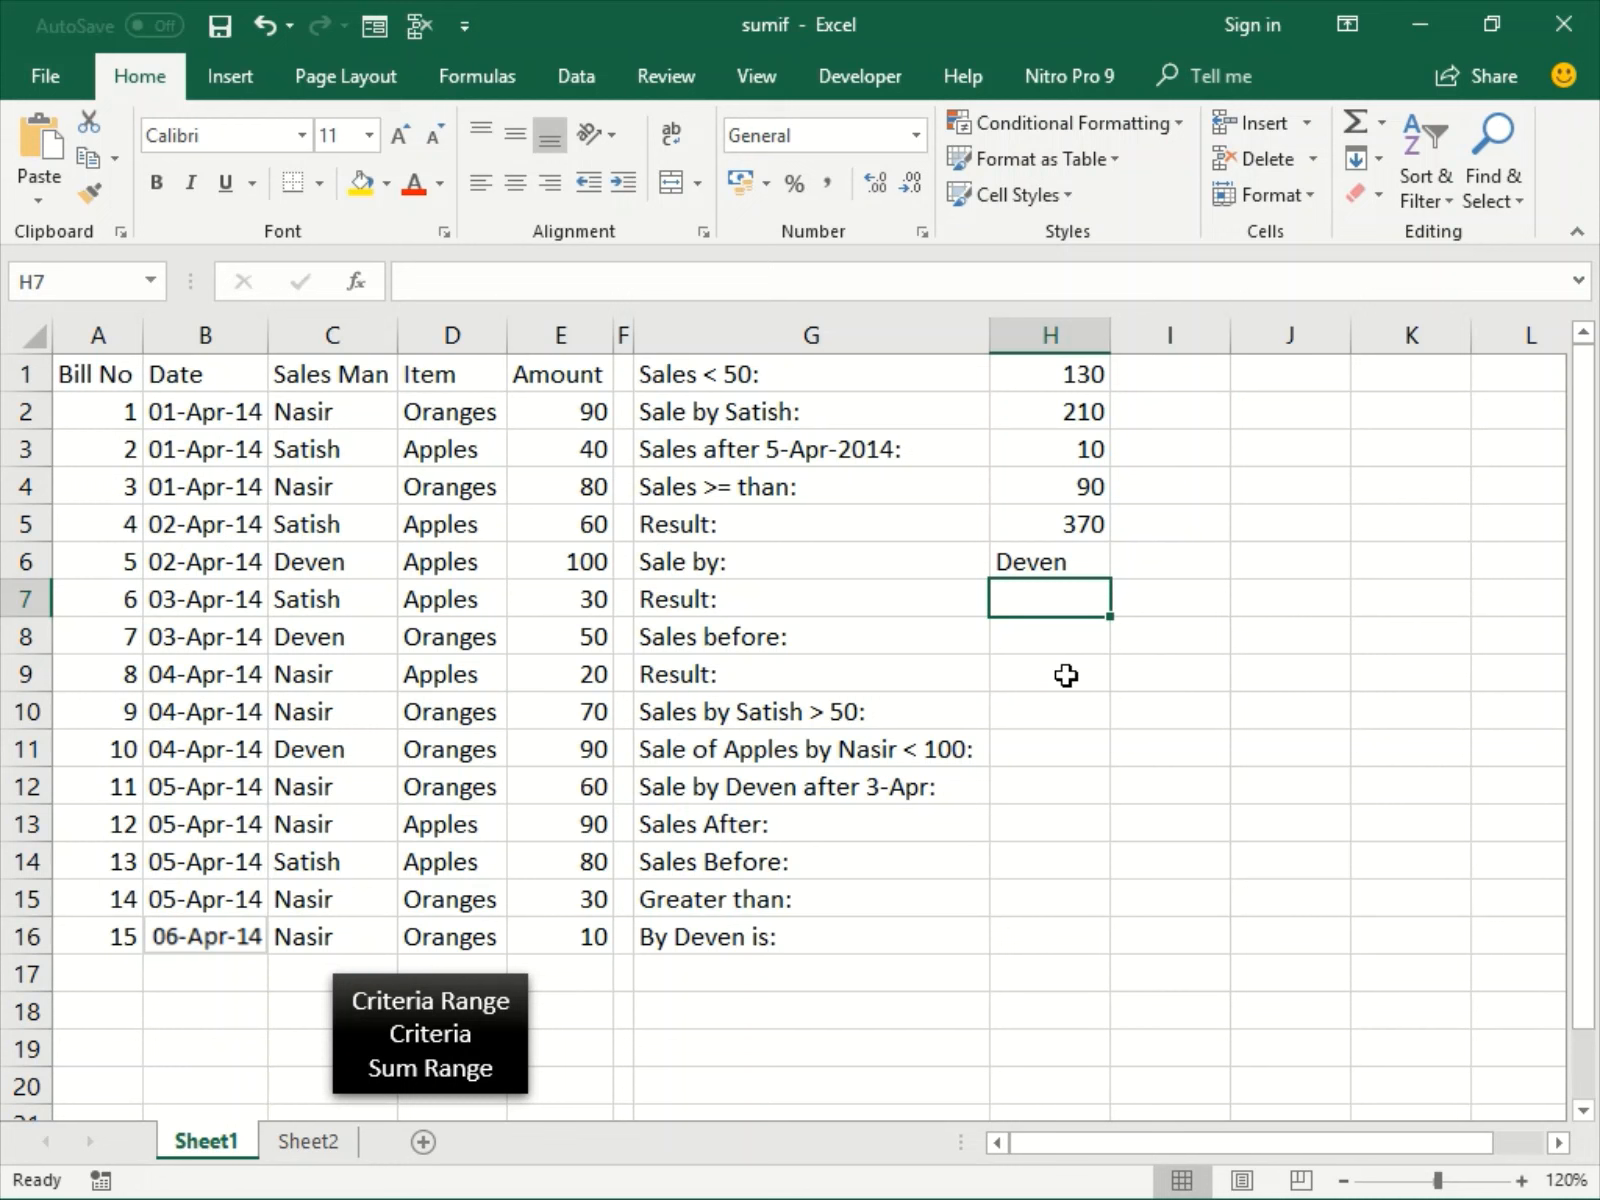
Start a SUMIF formula in H7 with C2:C16 as the criteria range and cell H6 as the criterion.
type("=SUMIF(")
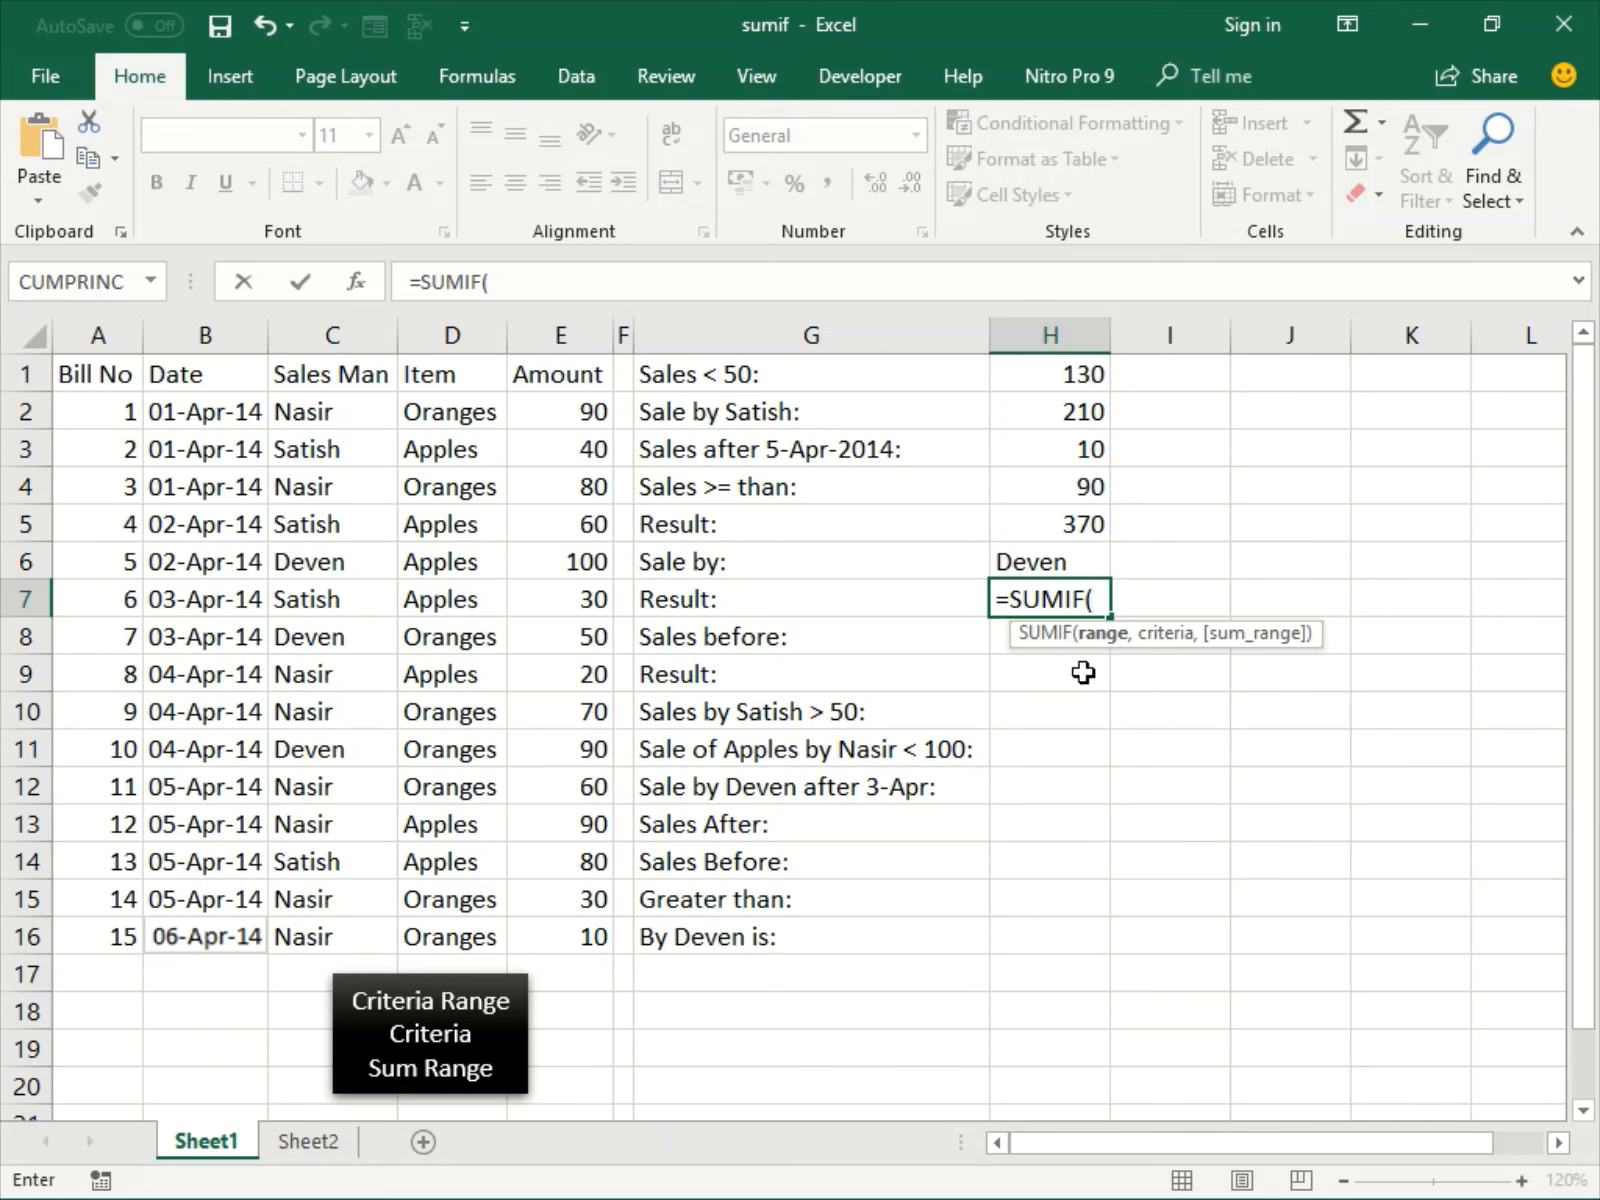
left_click(308, 415)
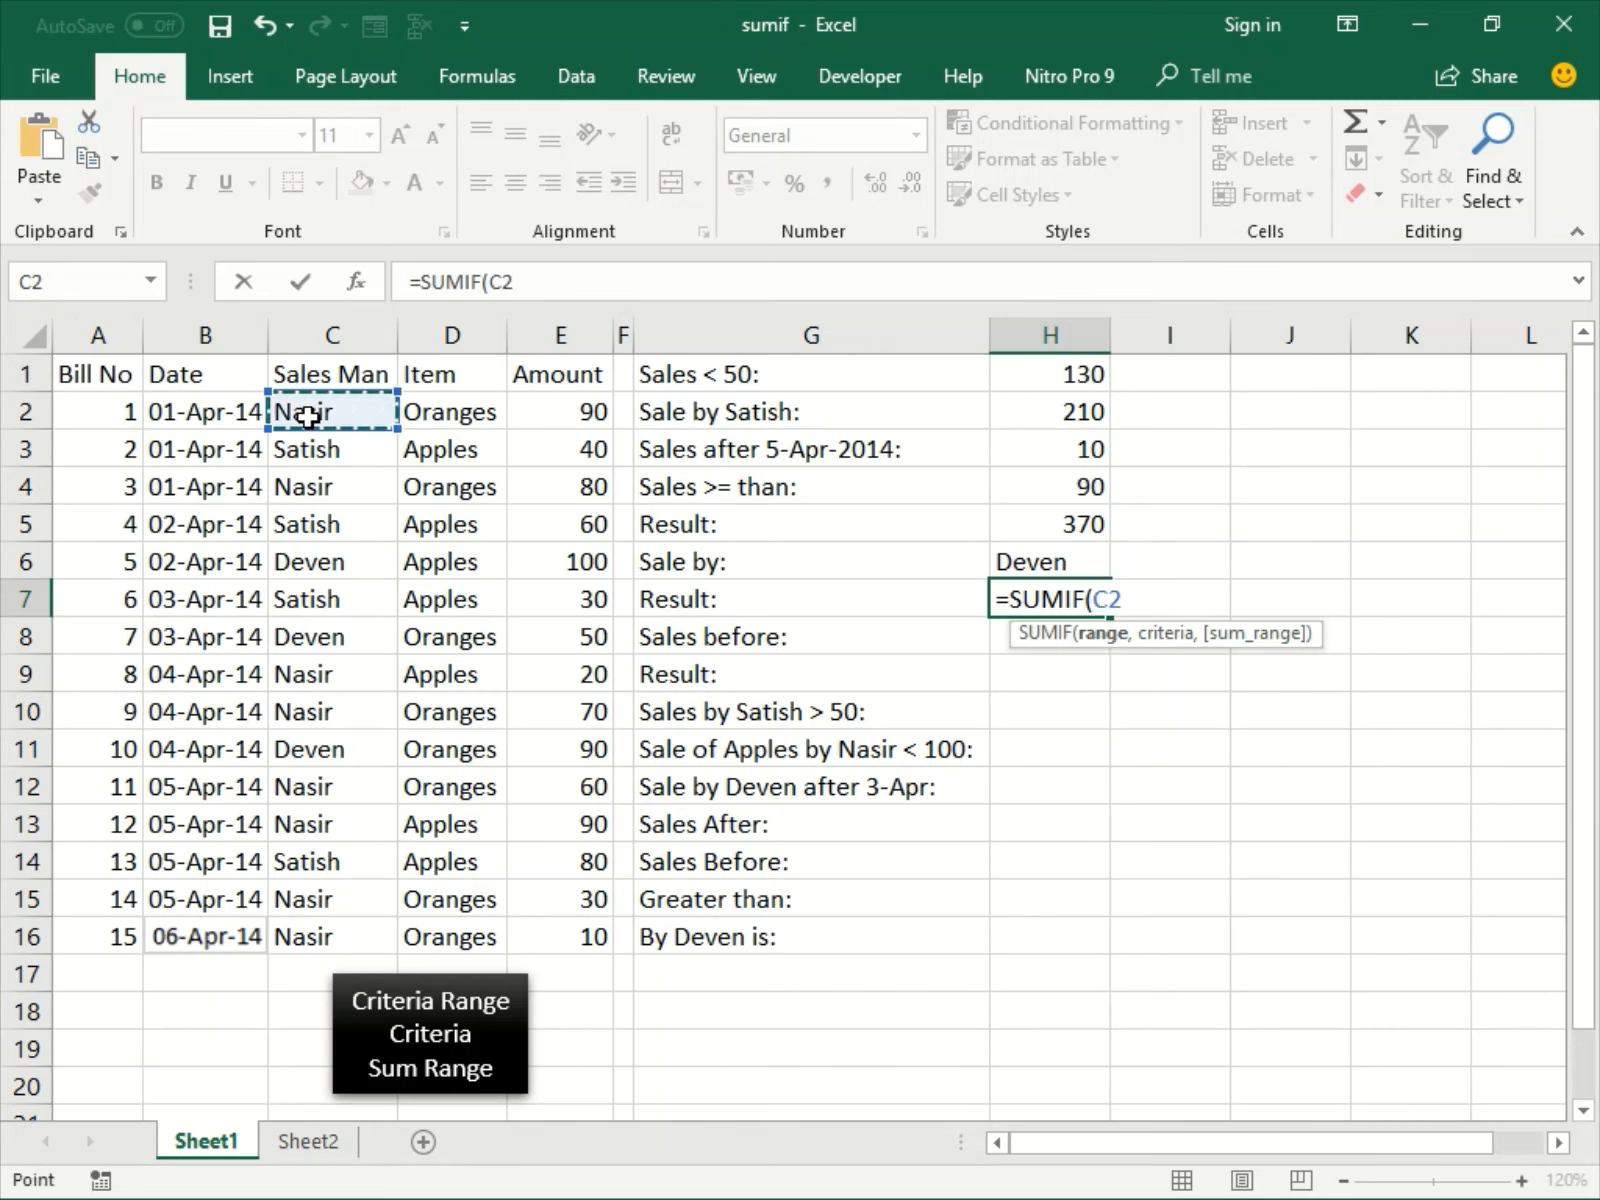
key("End")
key("shift+Down")
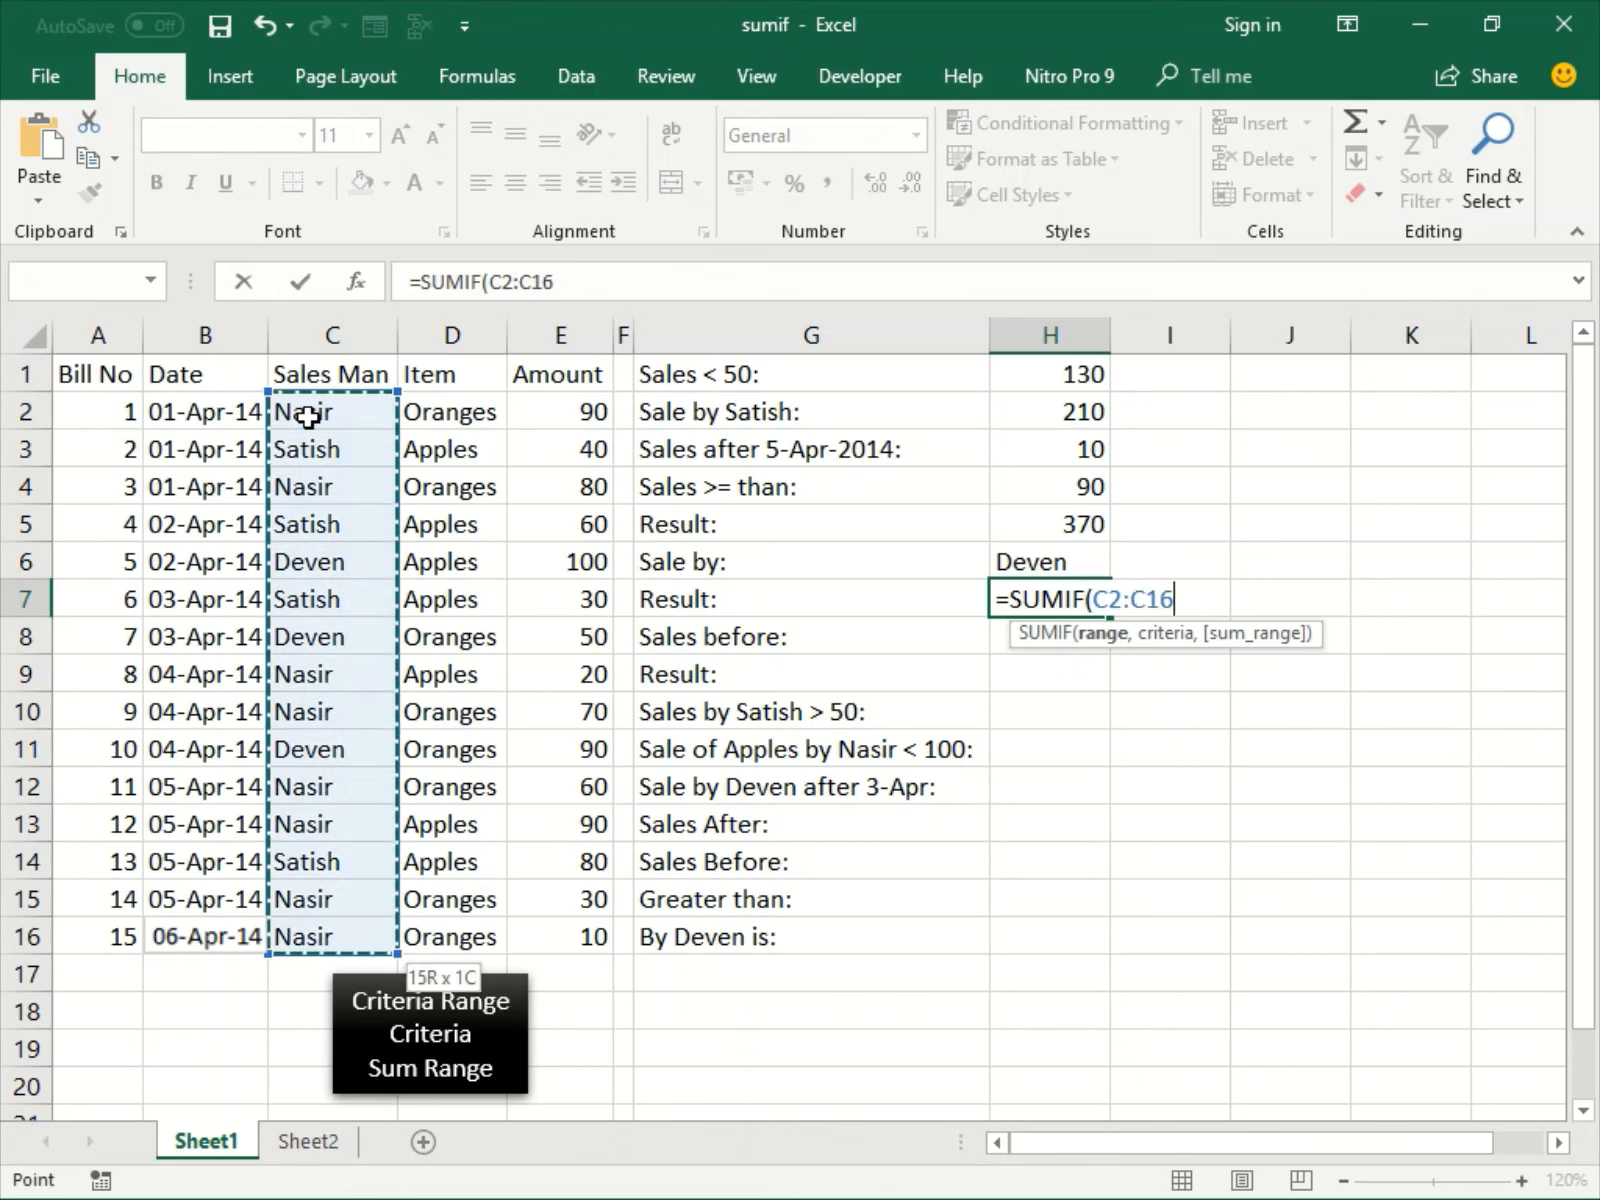
type(",")
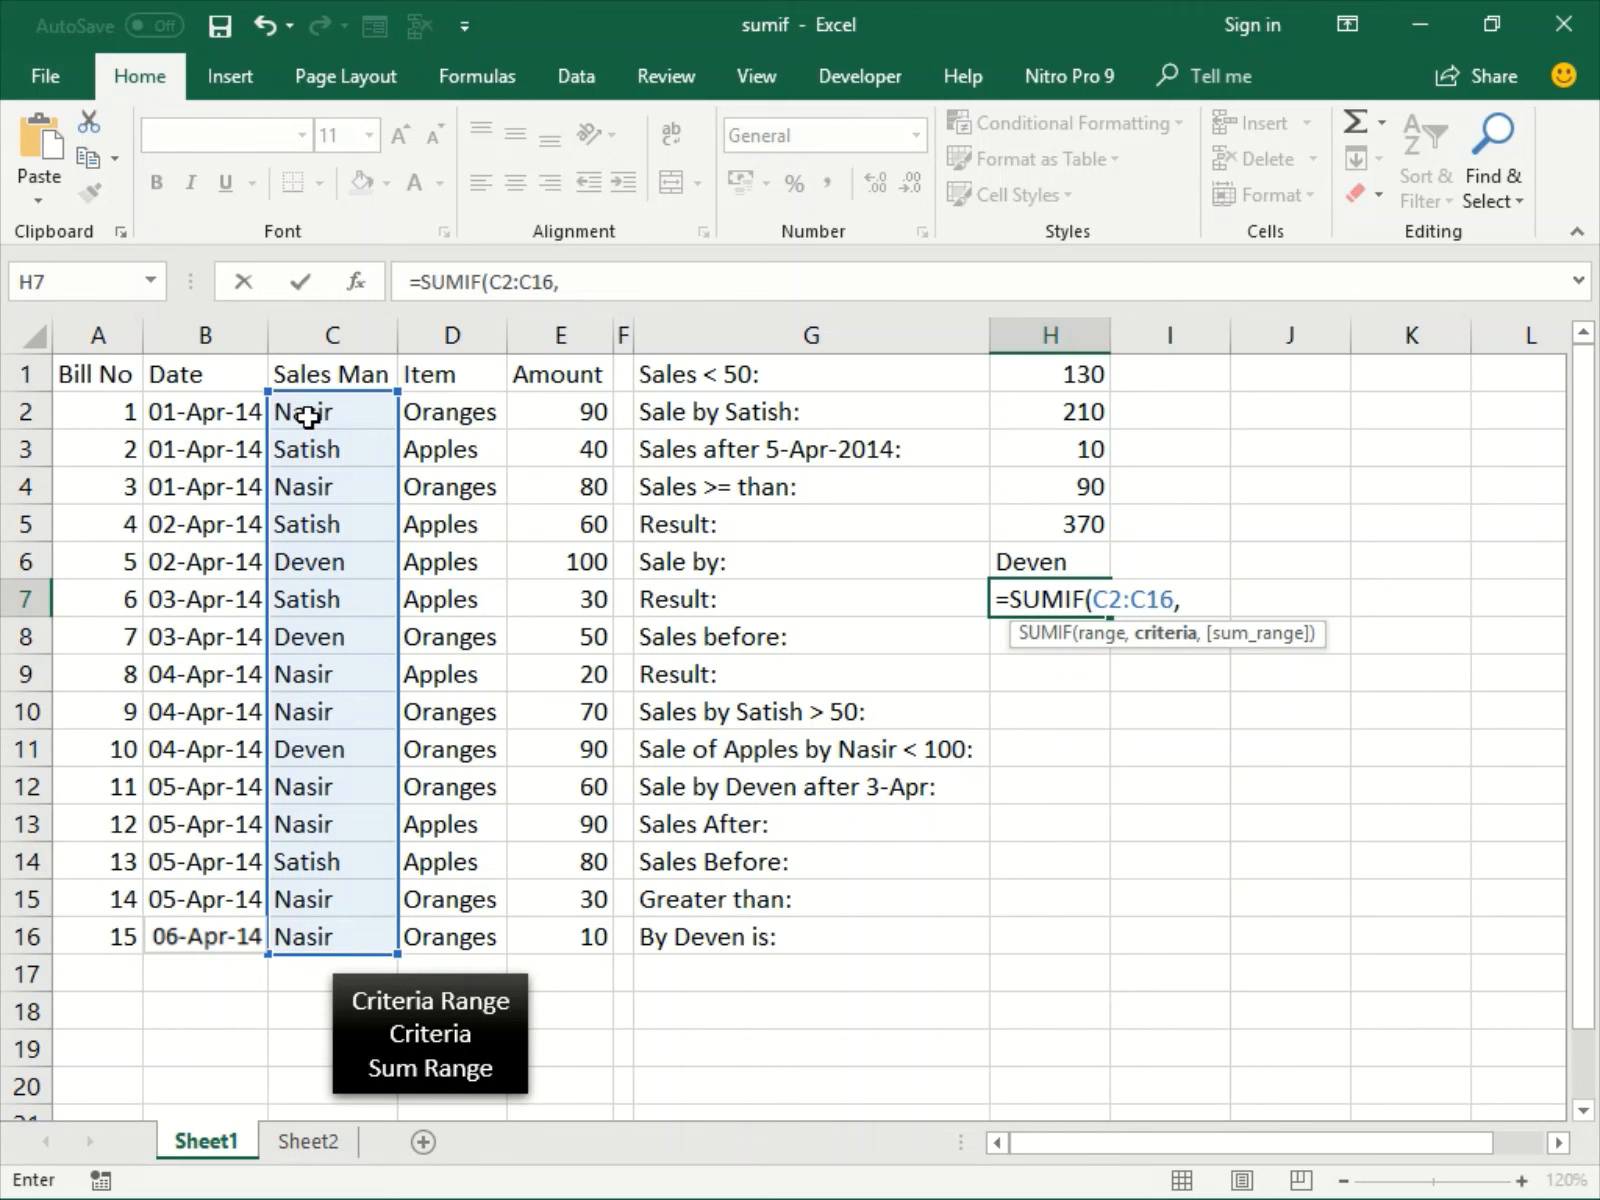
key("Up")
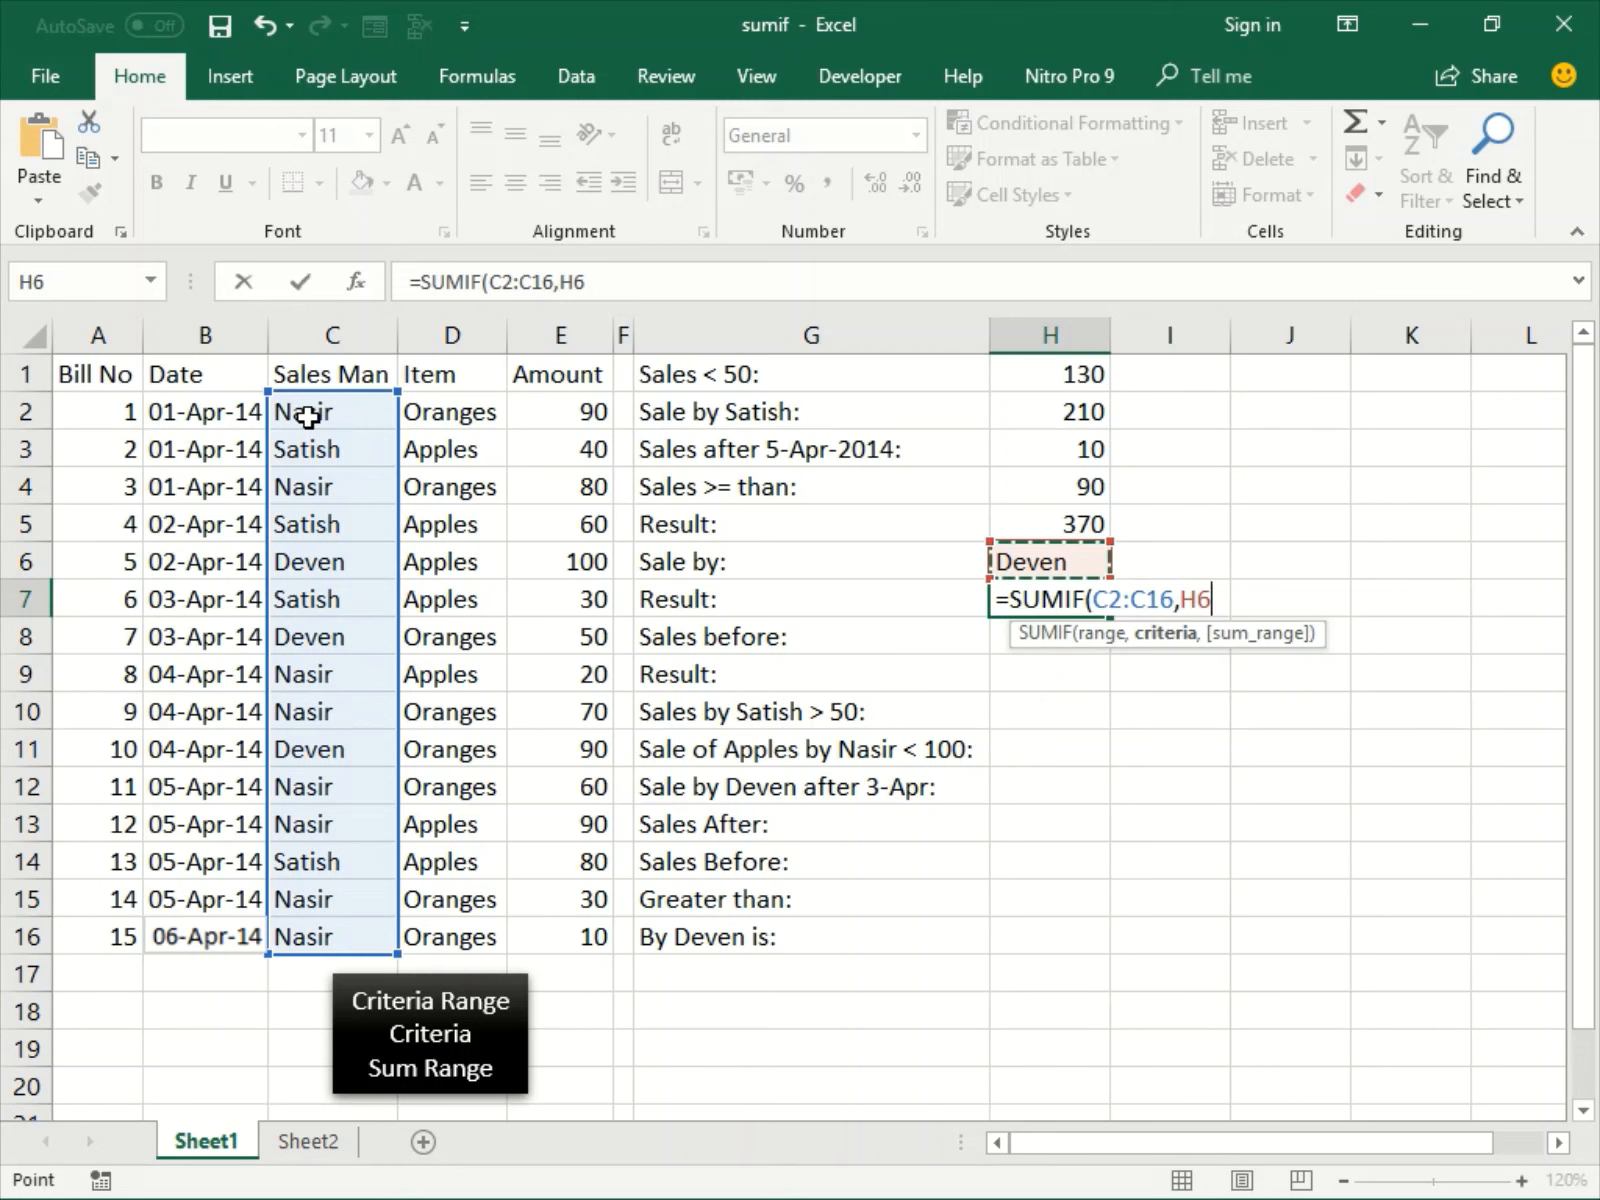
type(",")
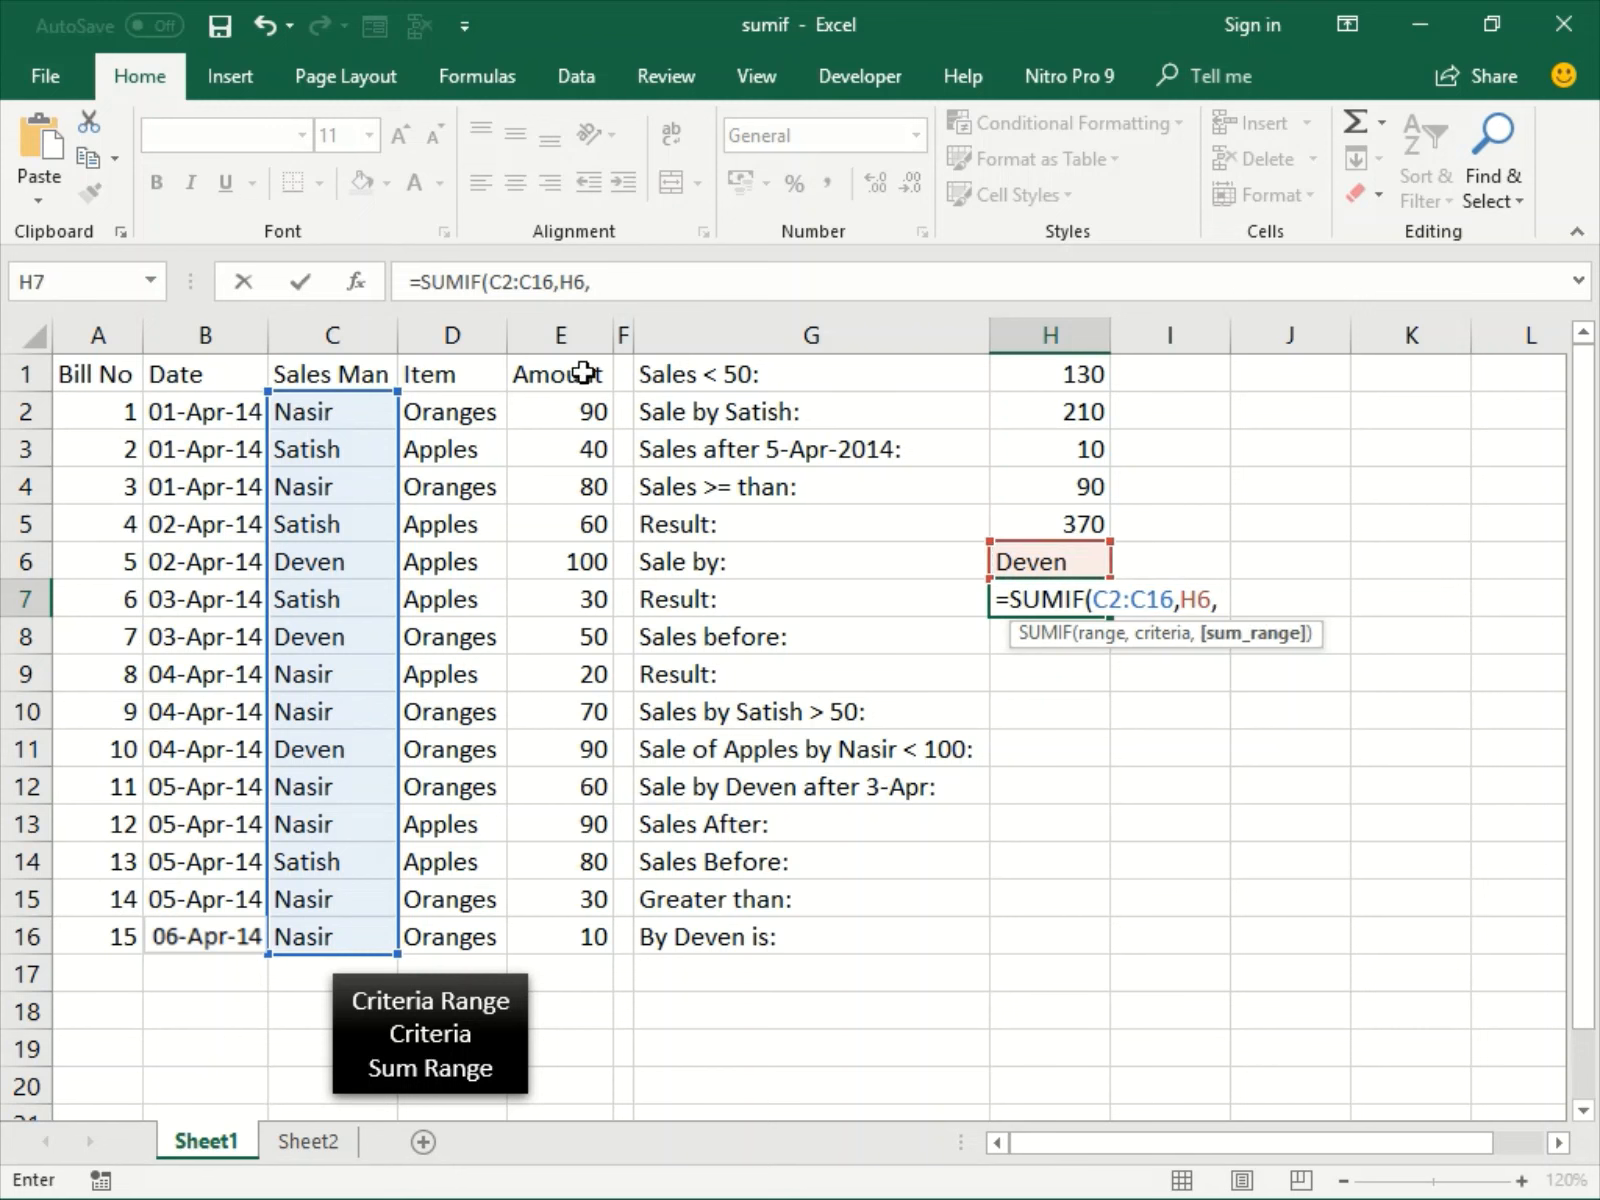
Complete H7's SUMIF with E2:E16 as the sum range and enter it, keeping H7 selected.
left_click(573, 405)
key("ctrl+shift+Down")
type(")")
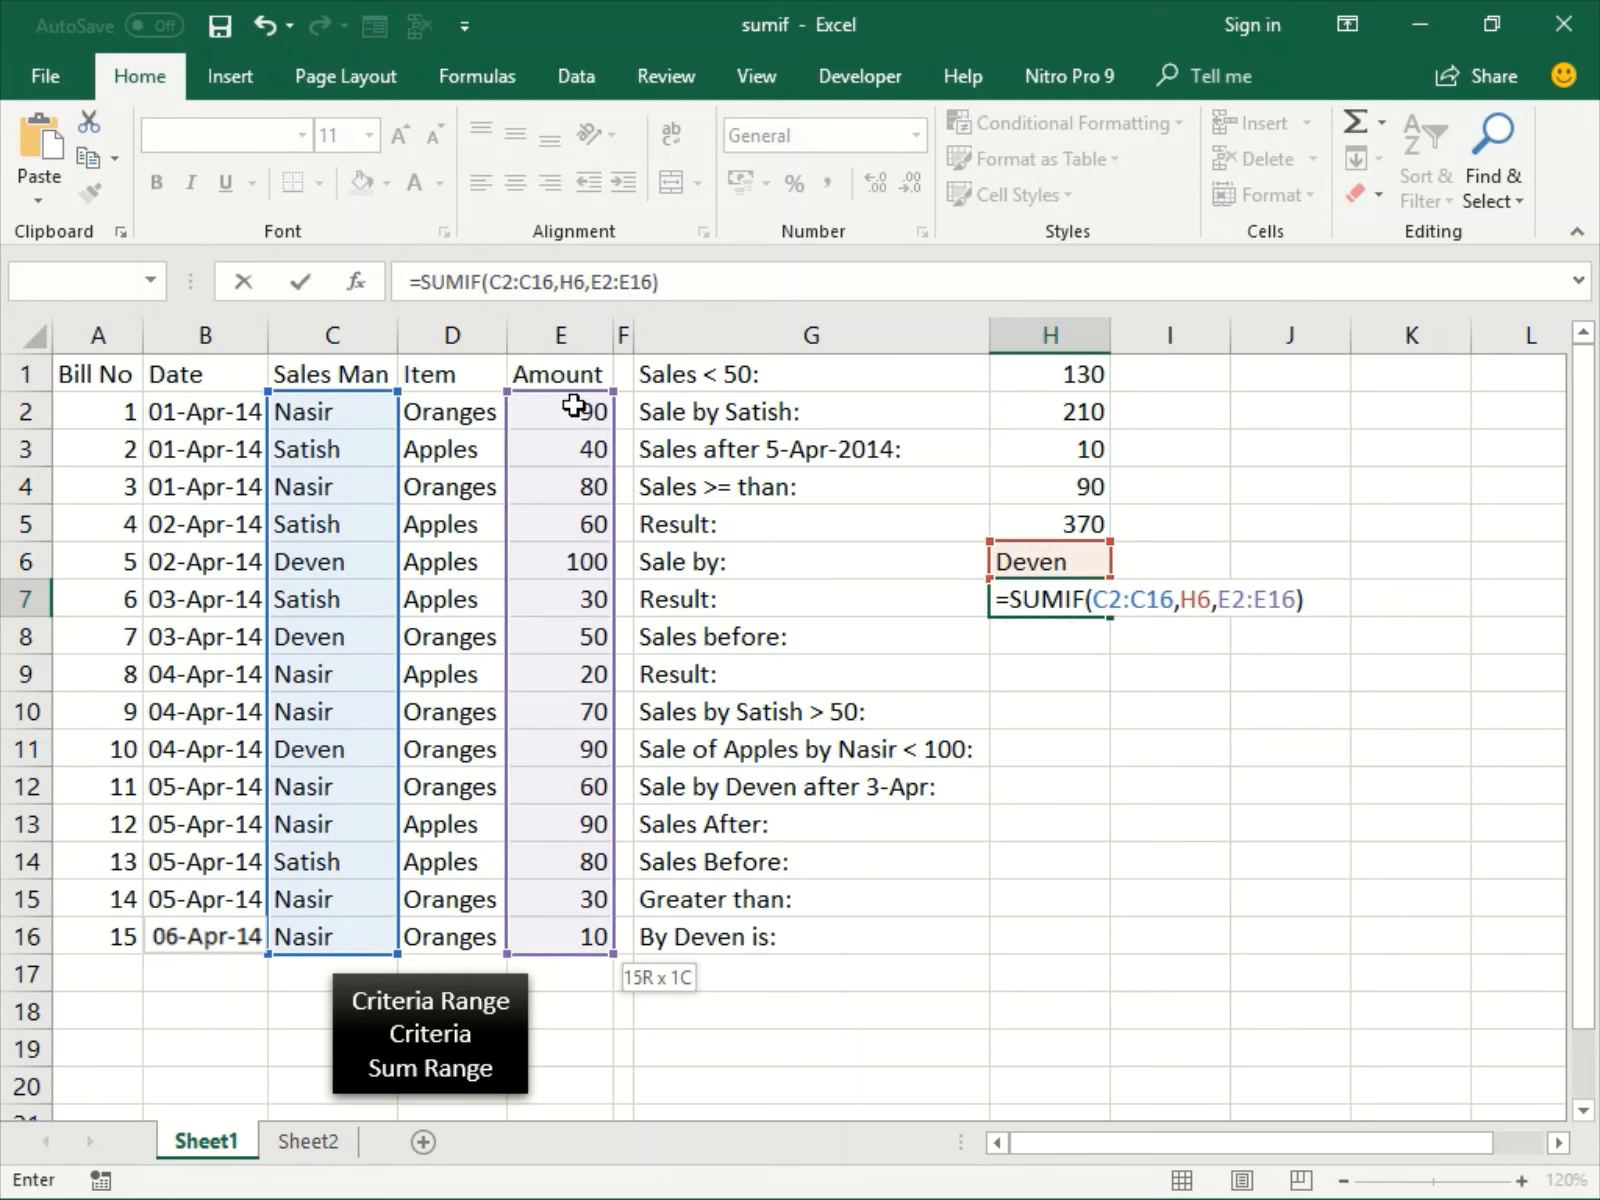
key("ctrl+Return")
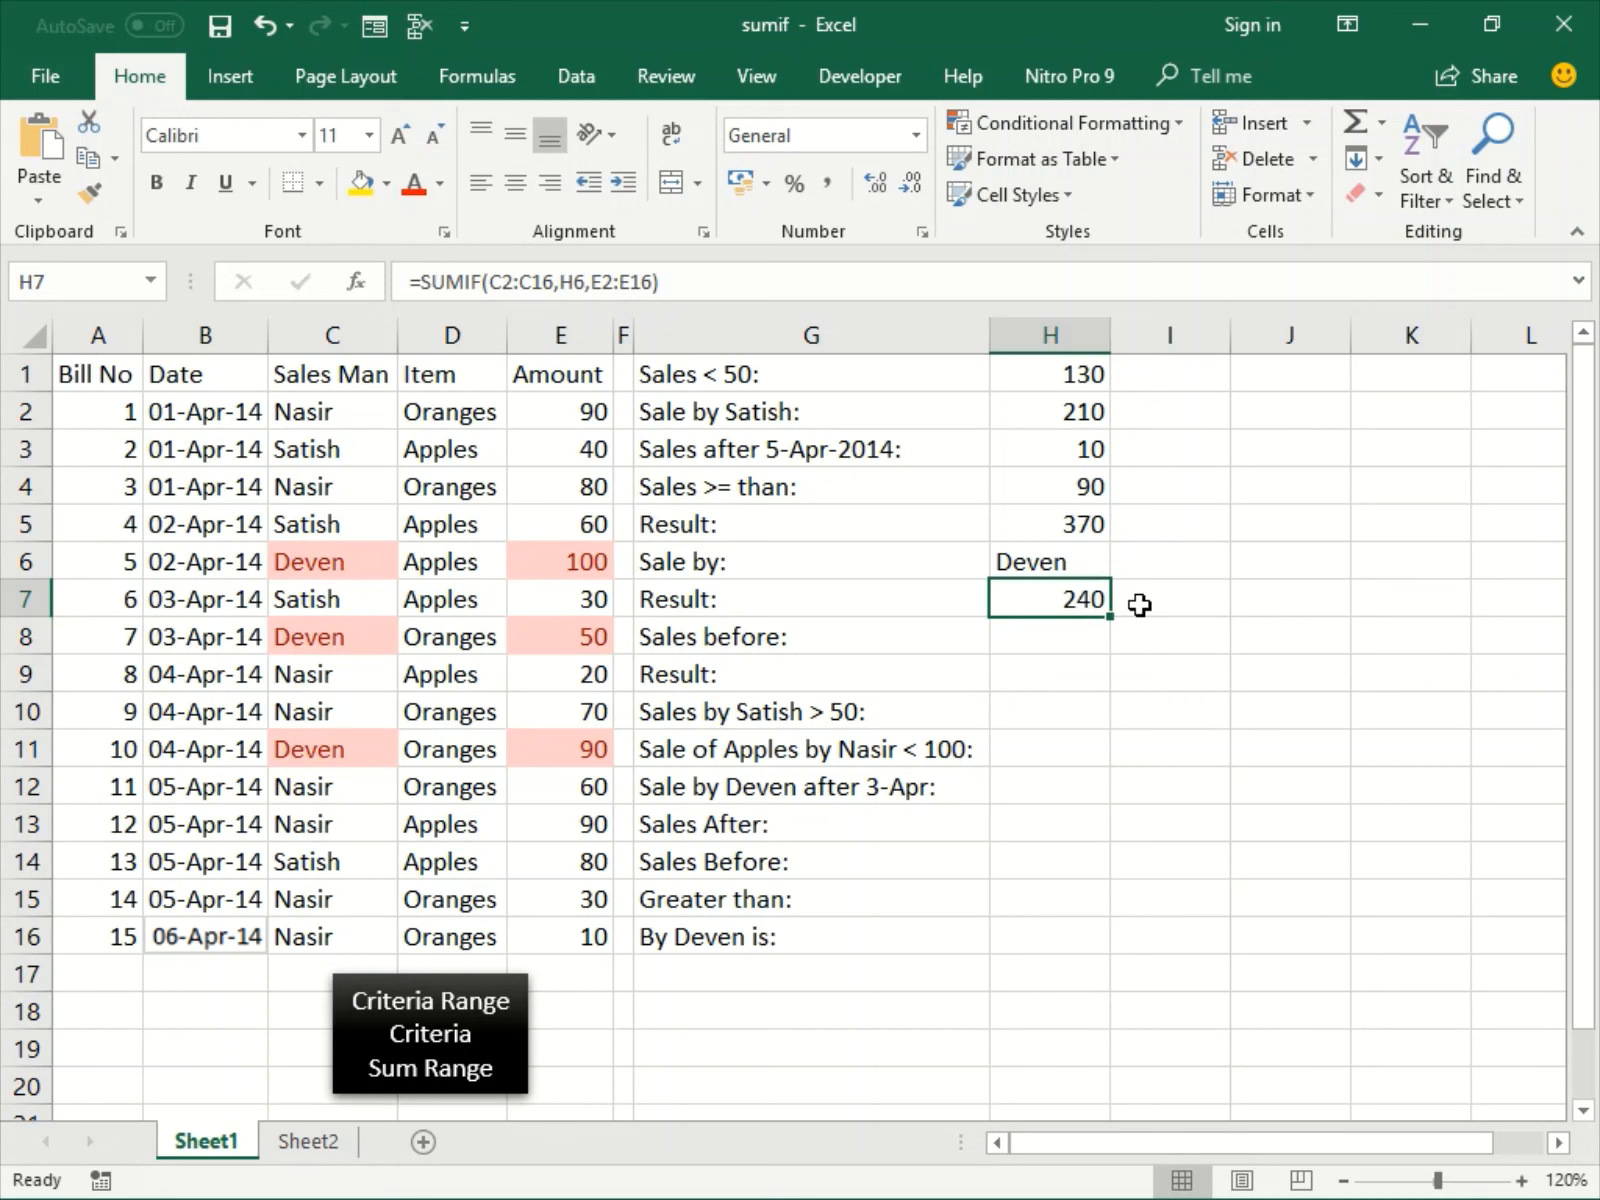
Rewrite the SUMIF formula in H7 with C2:C16 as the criteria range and "="&H6 as the criterion.
type("=SUMIF(")
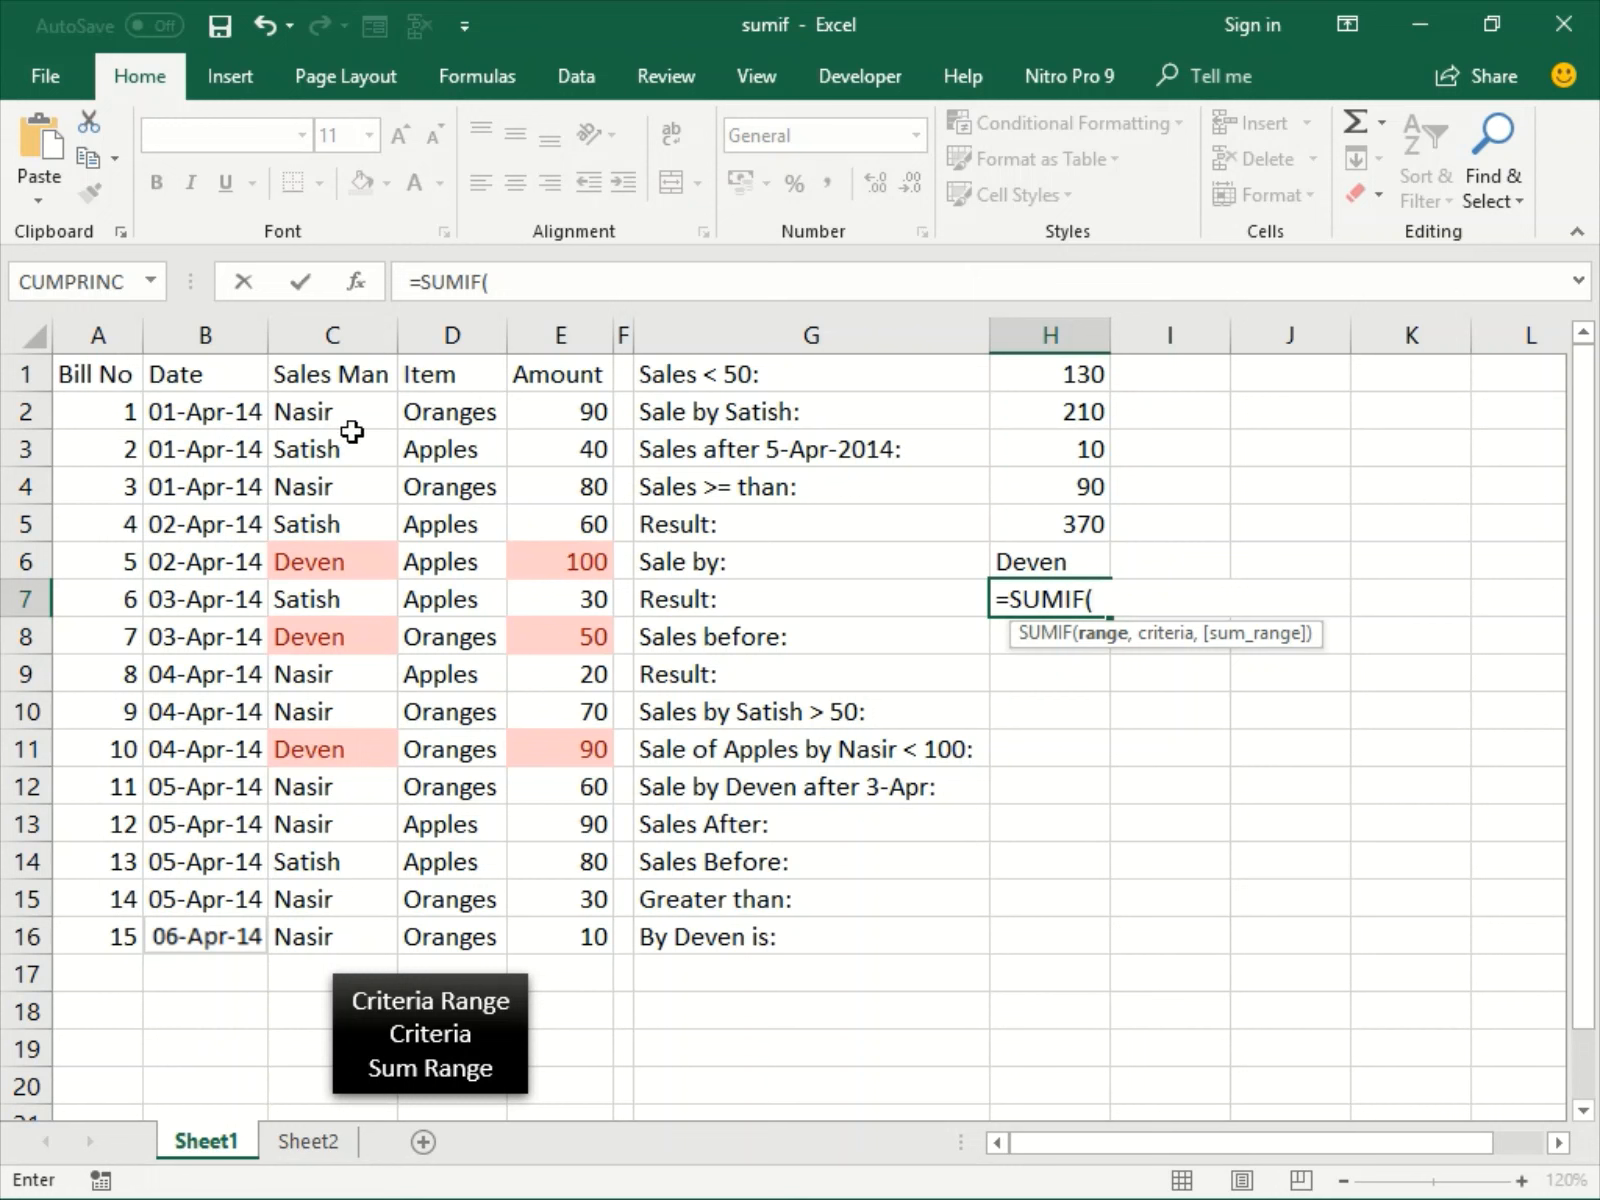
left_click(320, 413)
key("End")
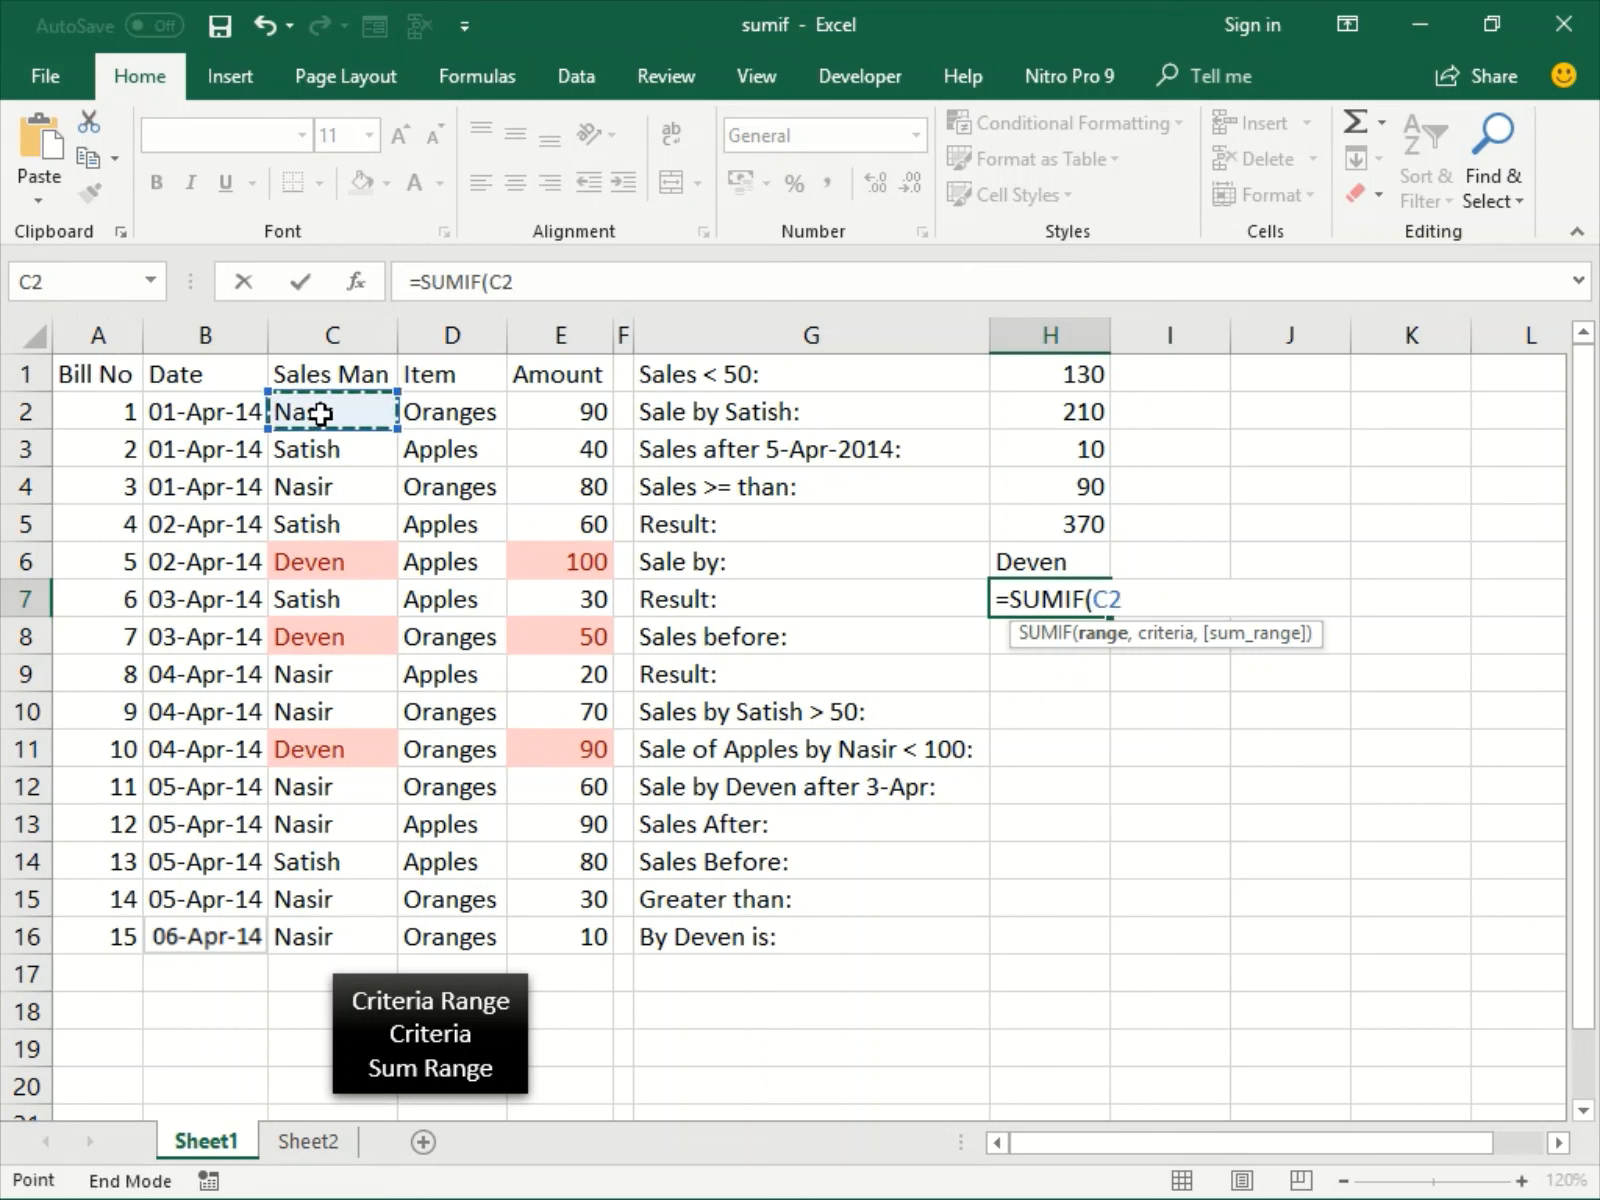
key("shift+Down")
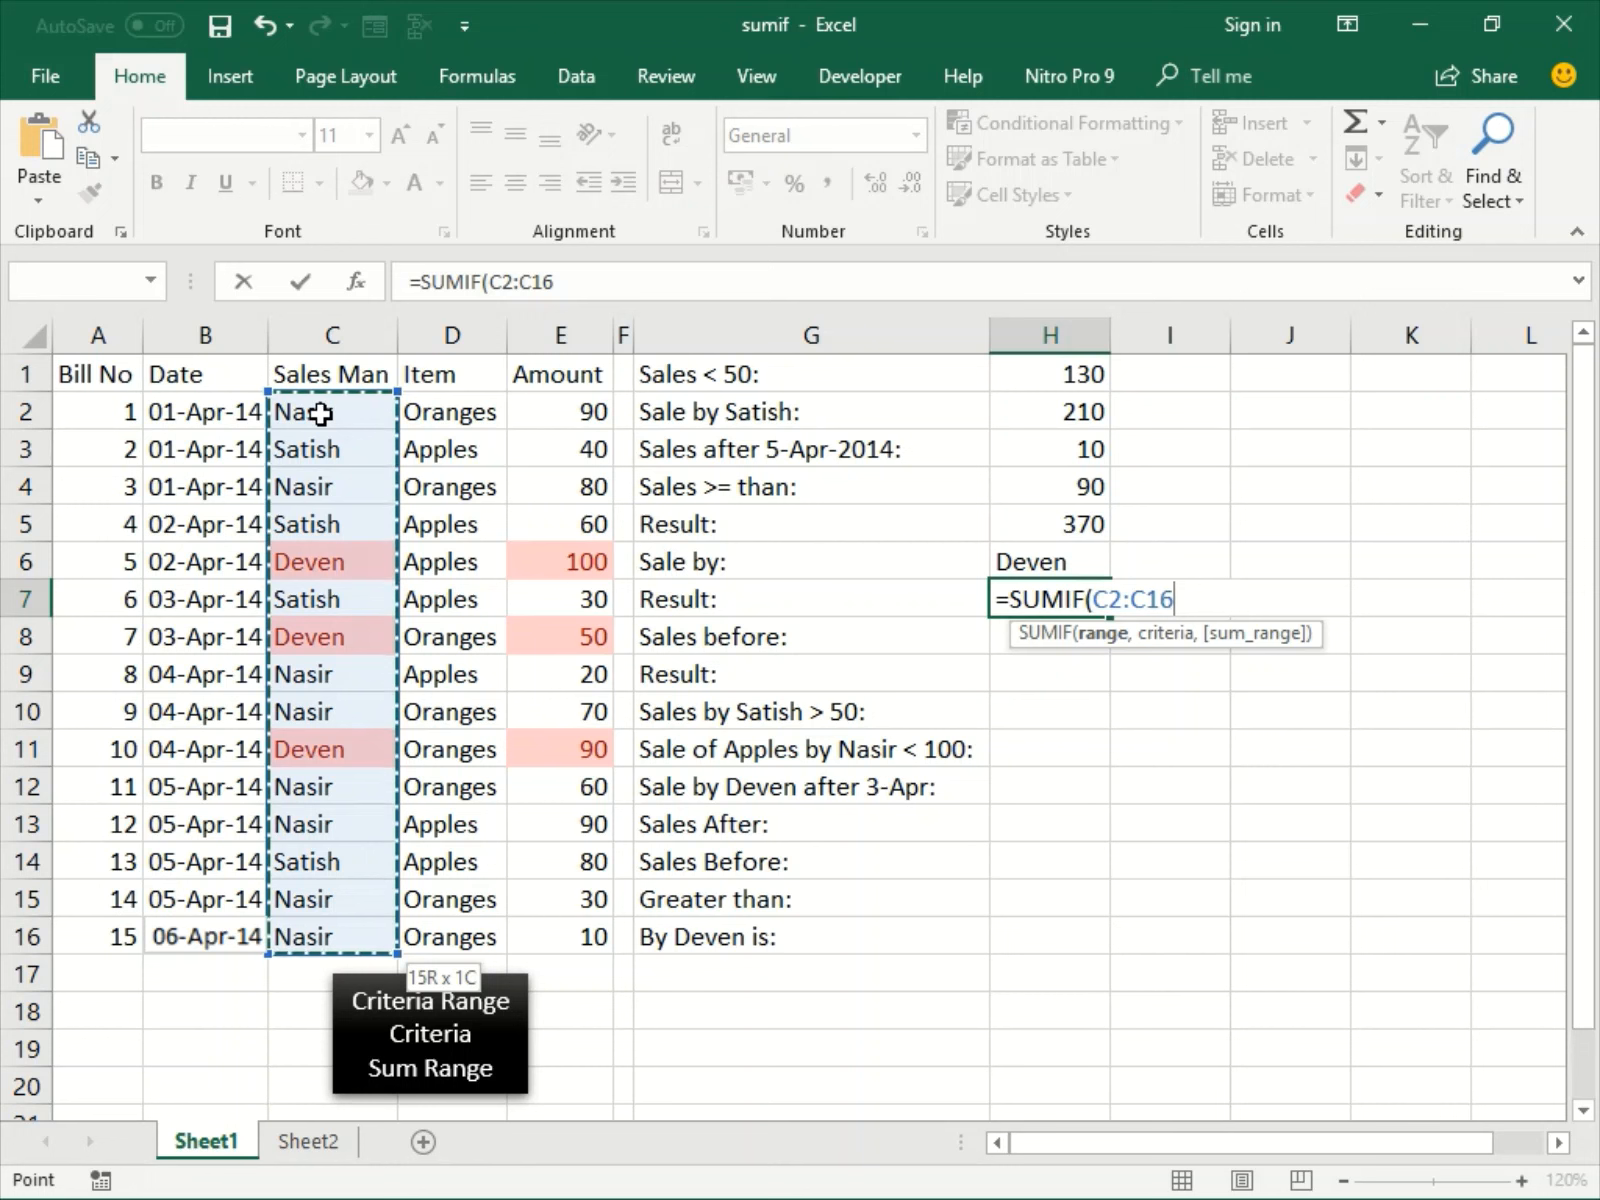
type(",")
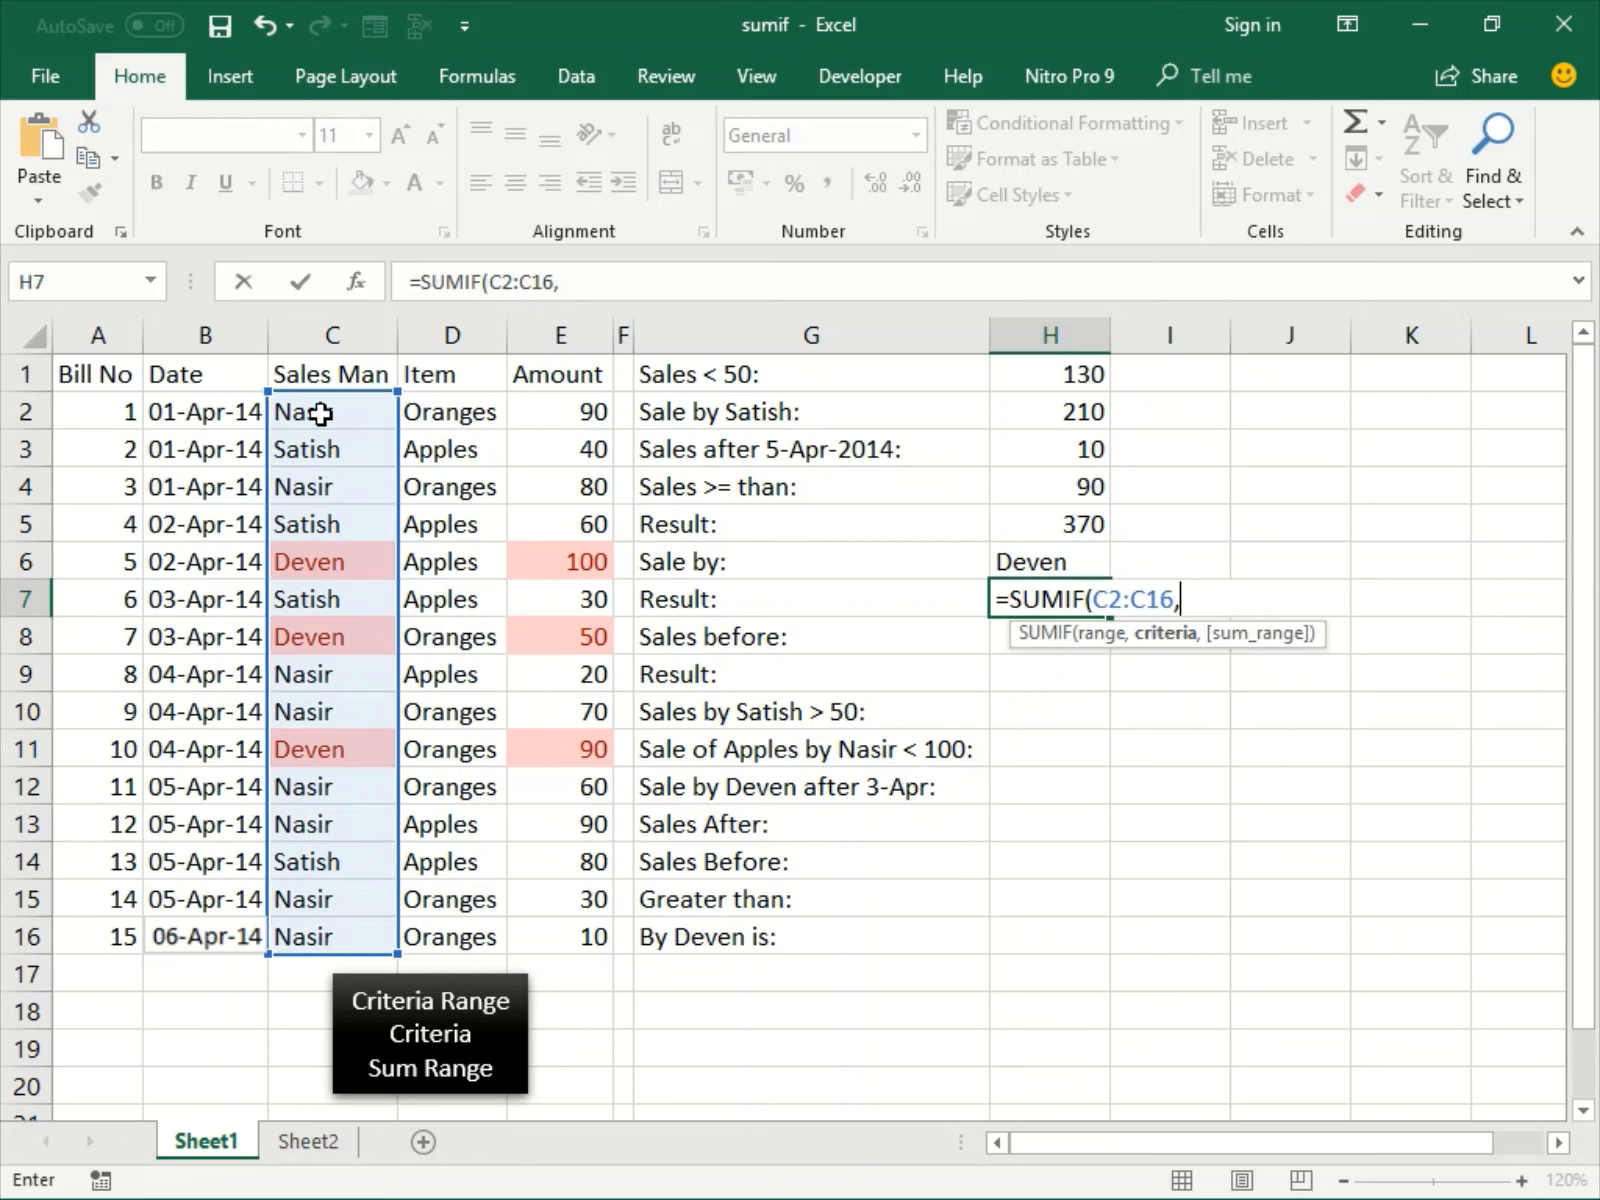
type("\"=\"&")
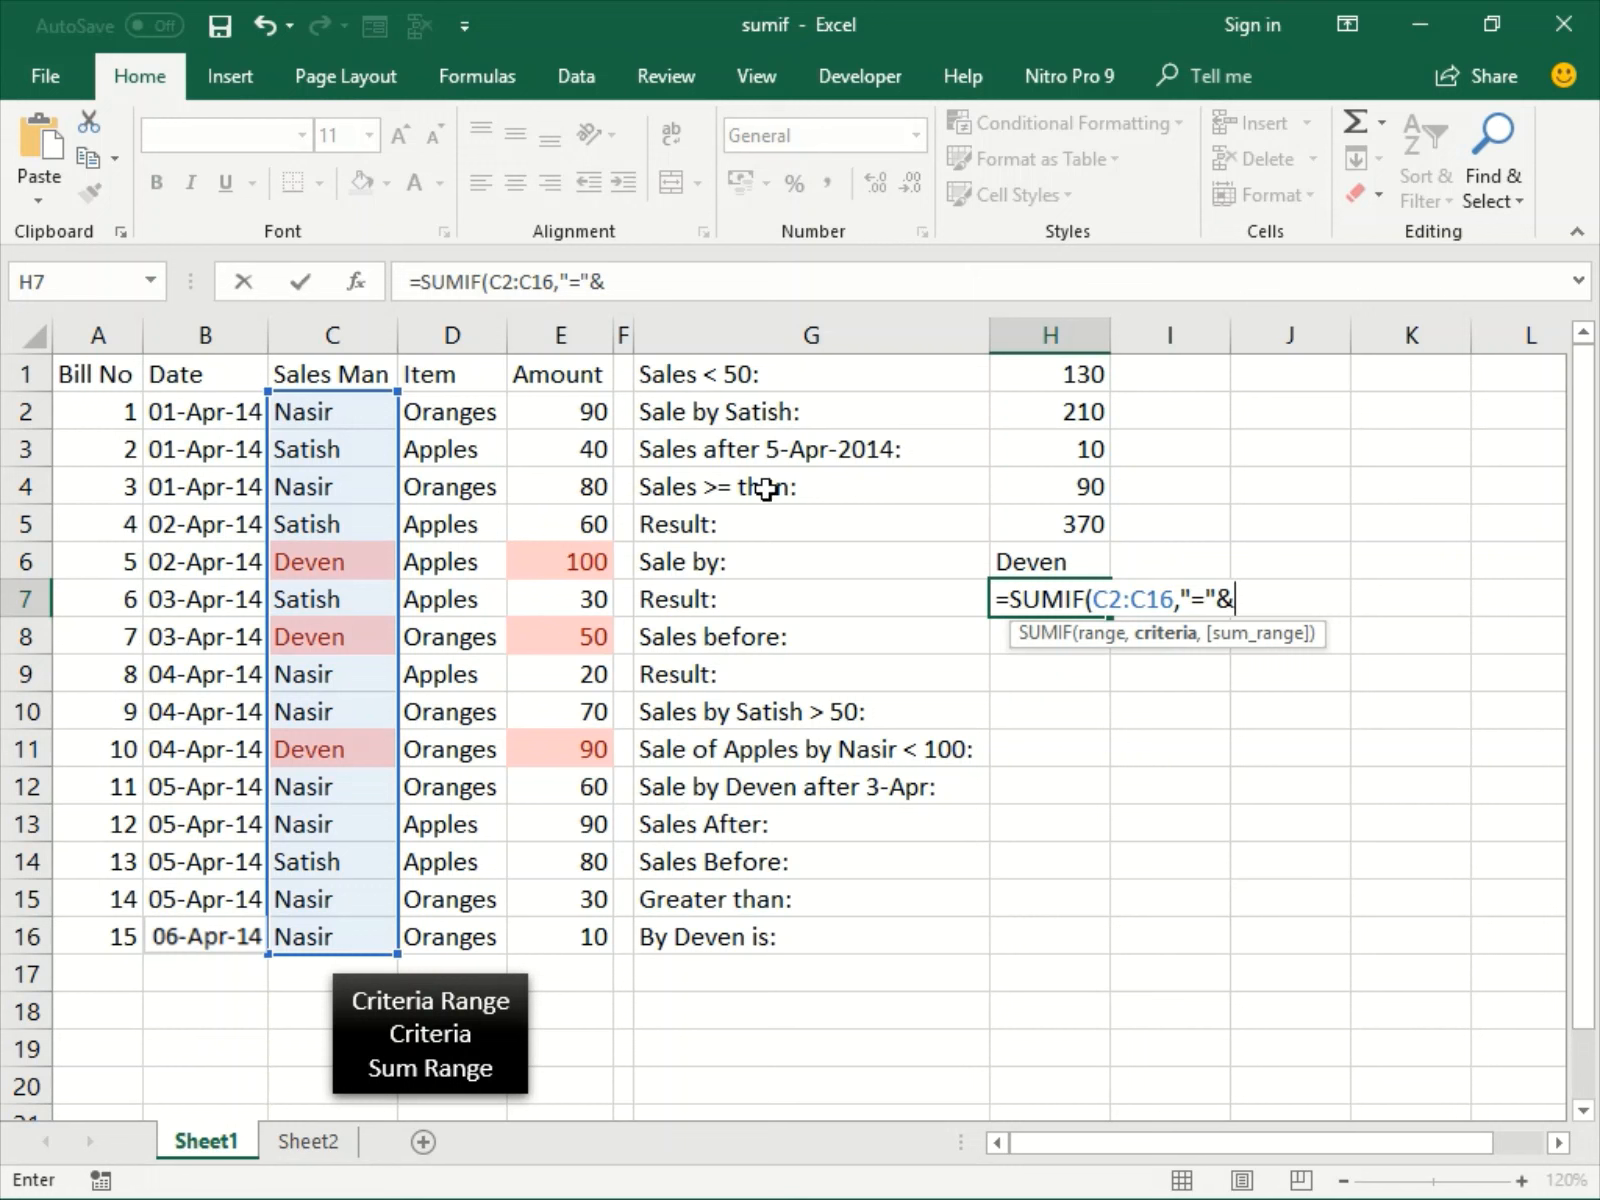
left_click(1030, 562)
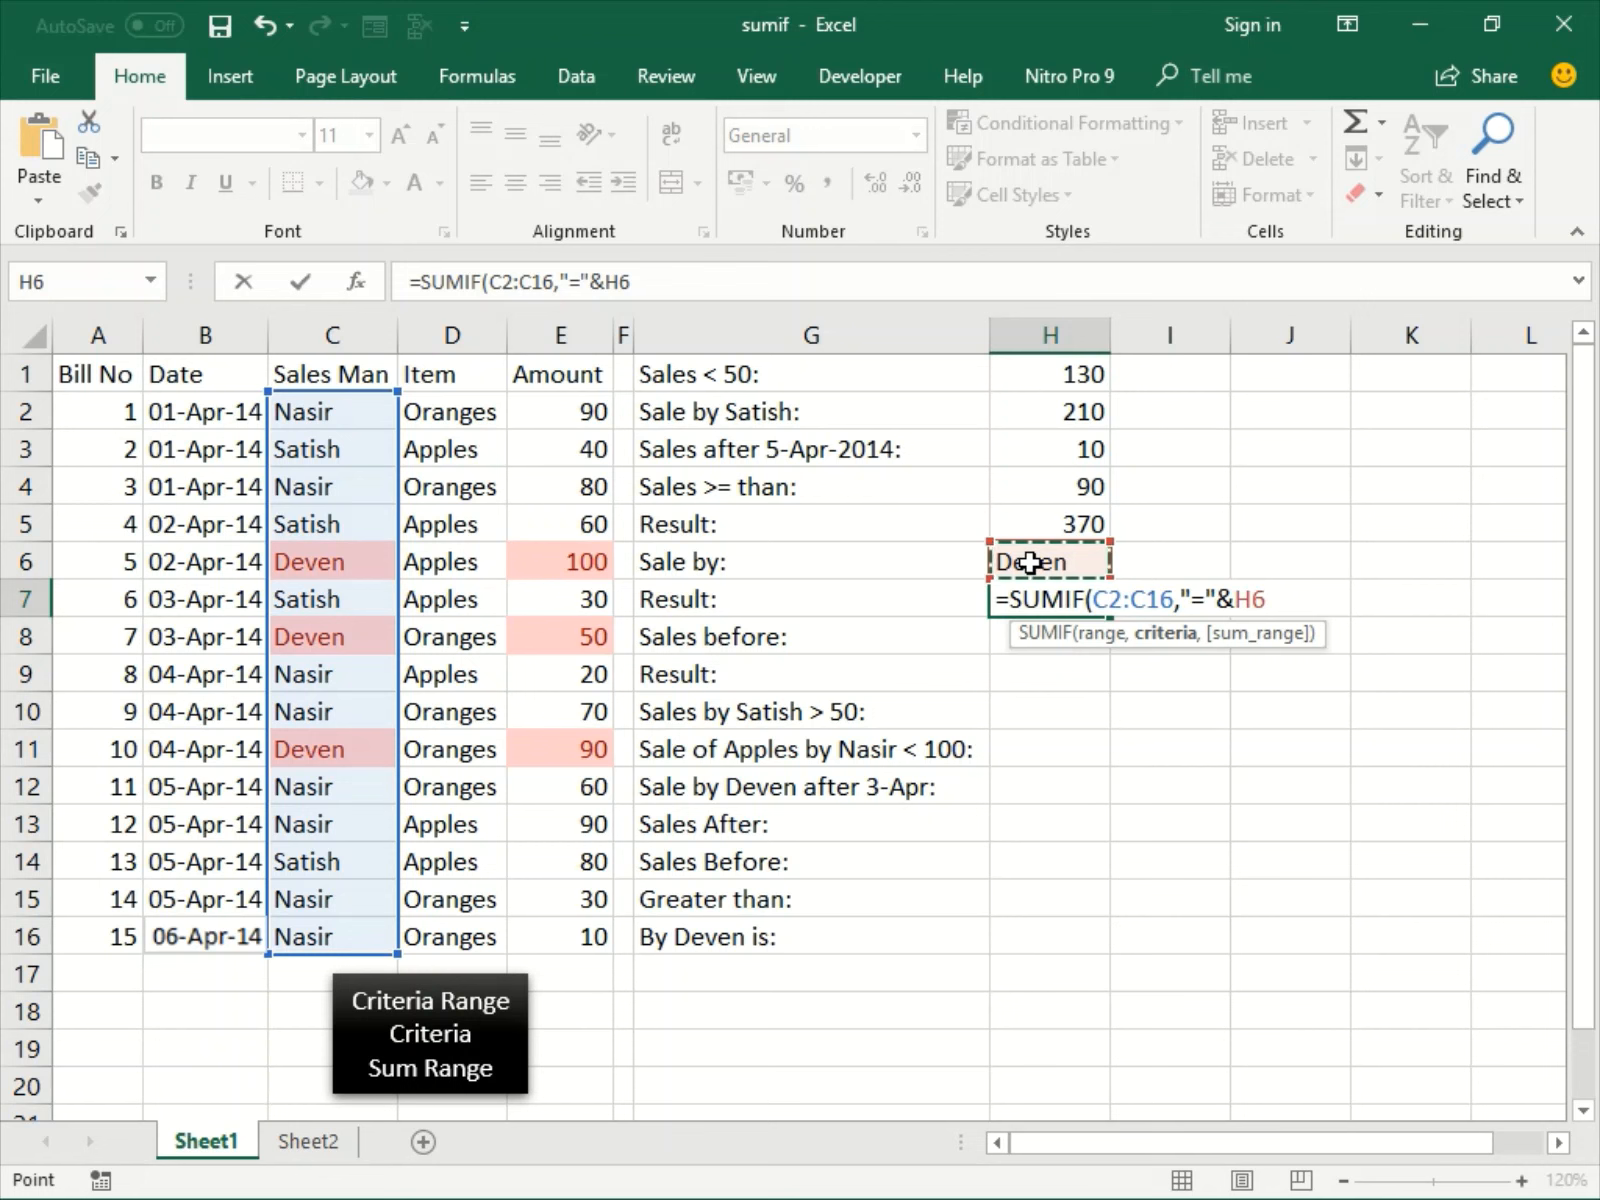
type(",")
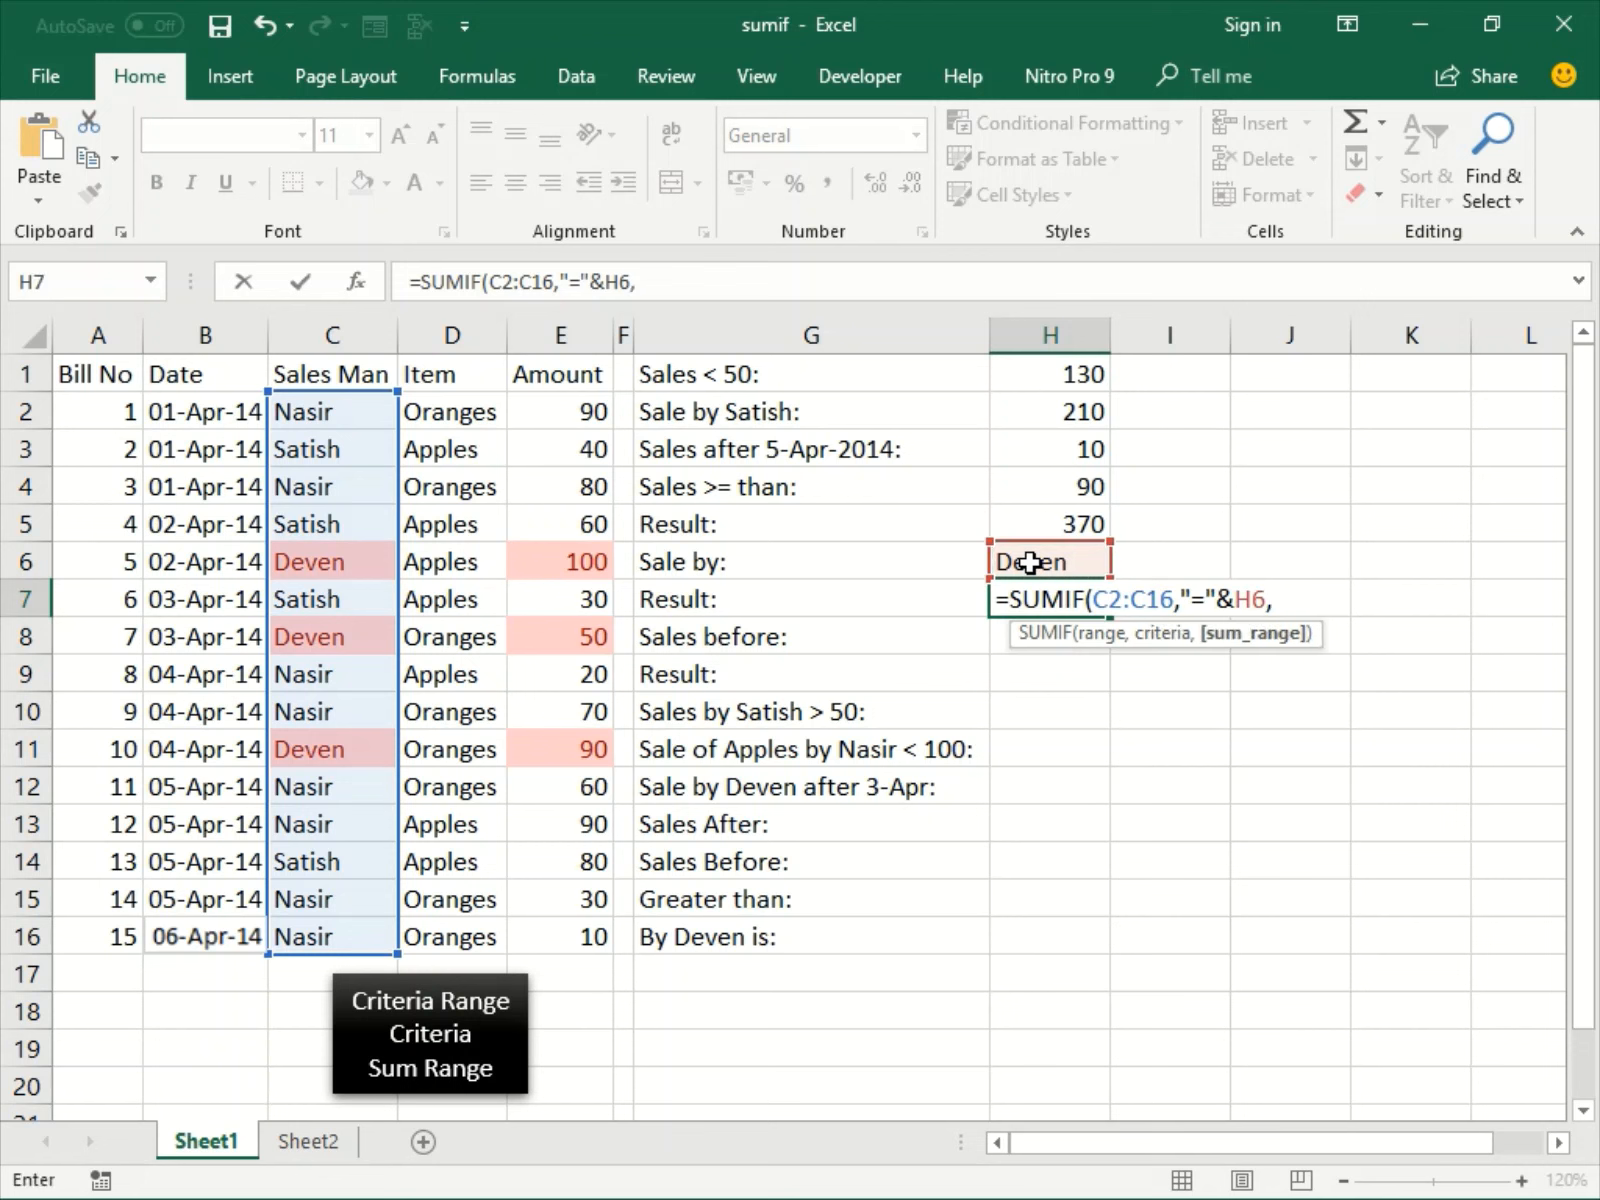
Finish H7's rewritten SUMIF with E2:E16 as the sum range and enter it, keeping H7 selected.
left_click(566, 402)
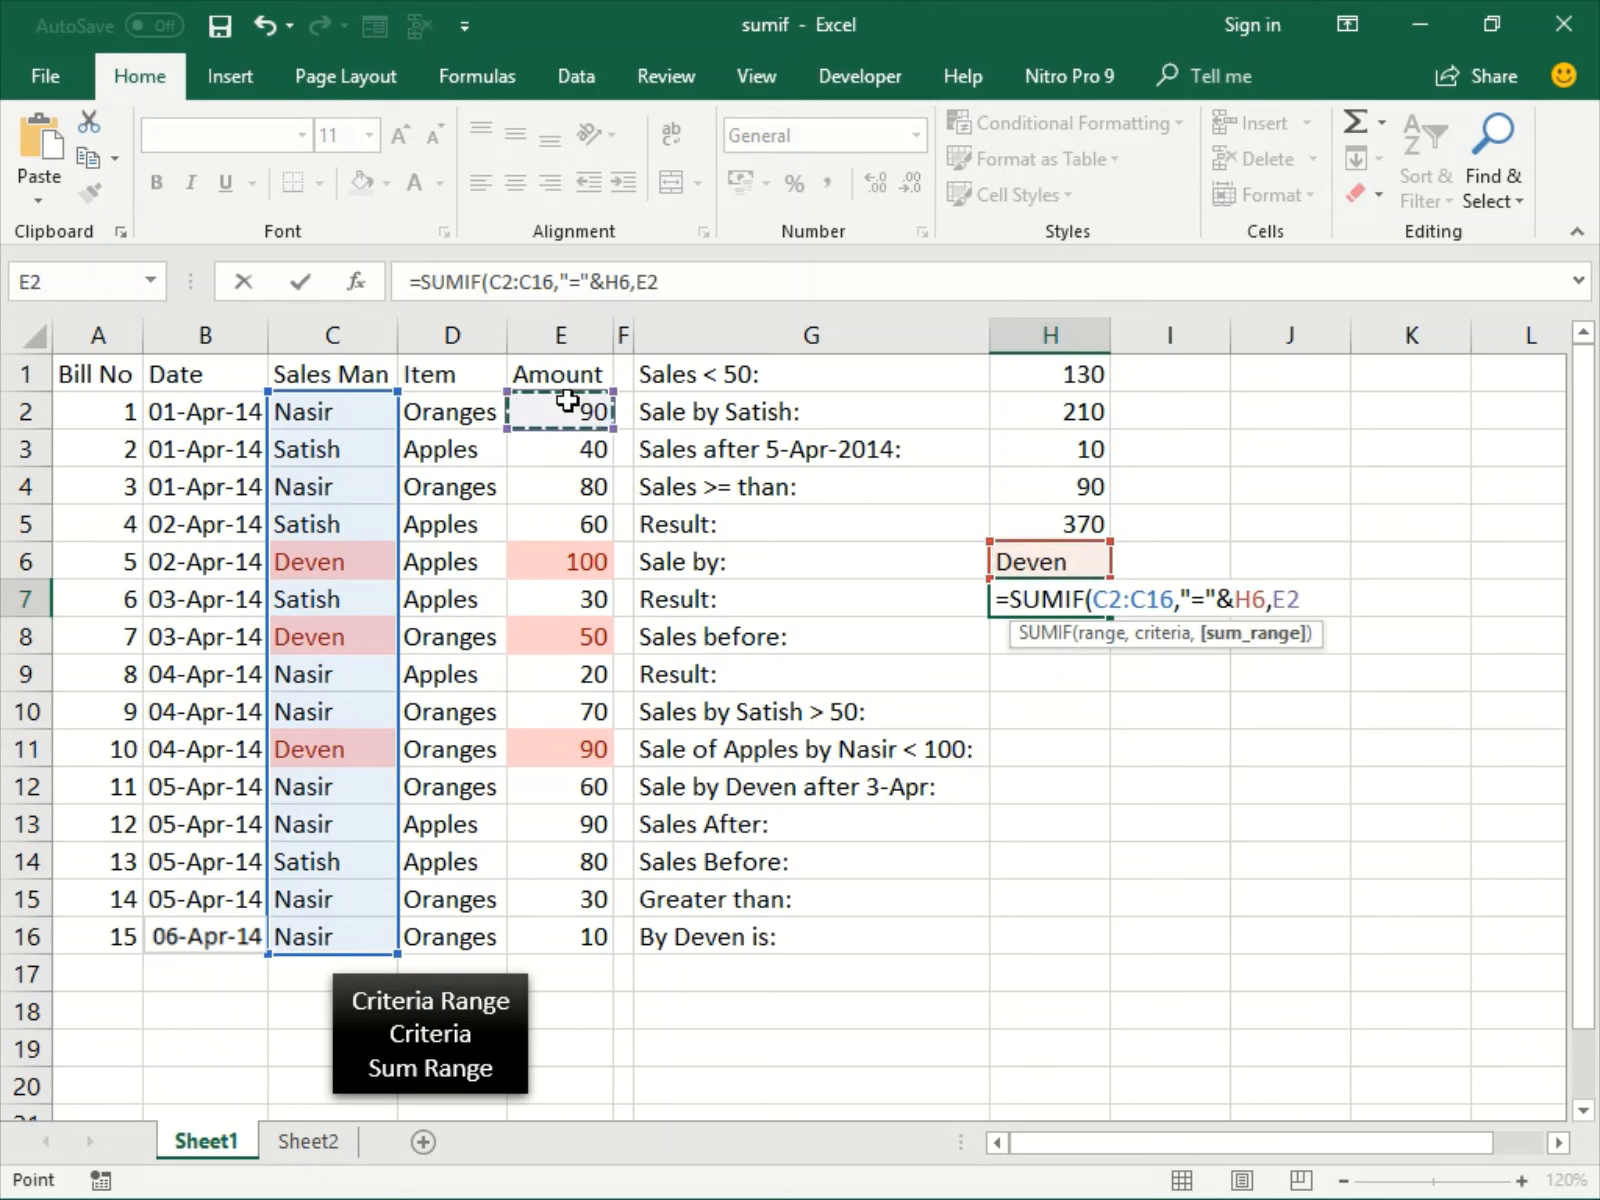
key("End")
key("shift+Down")
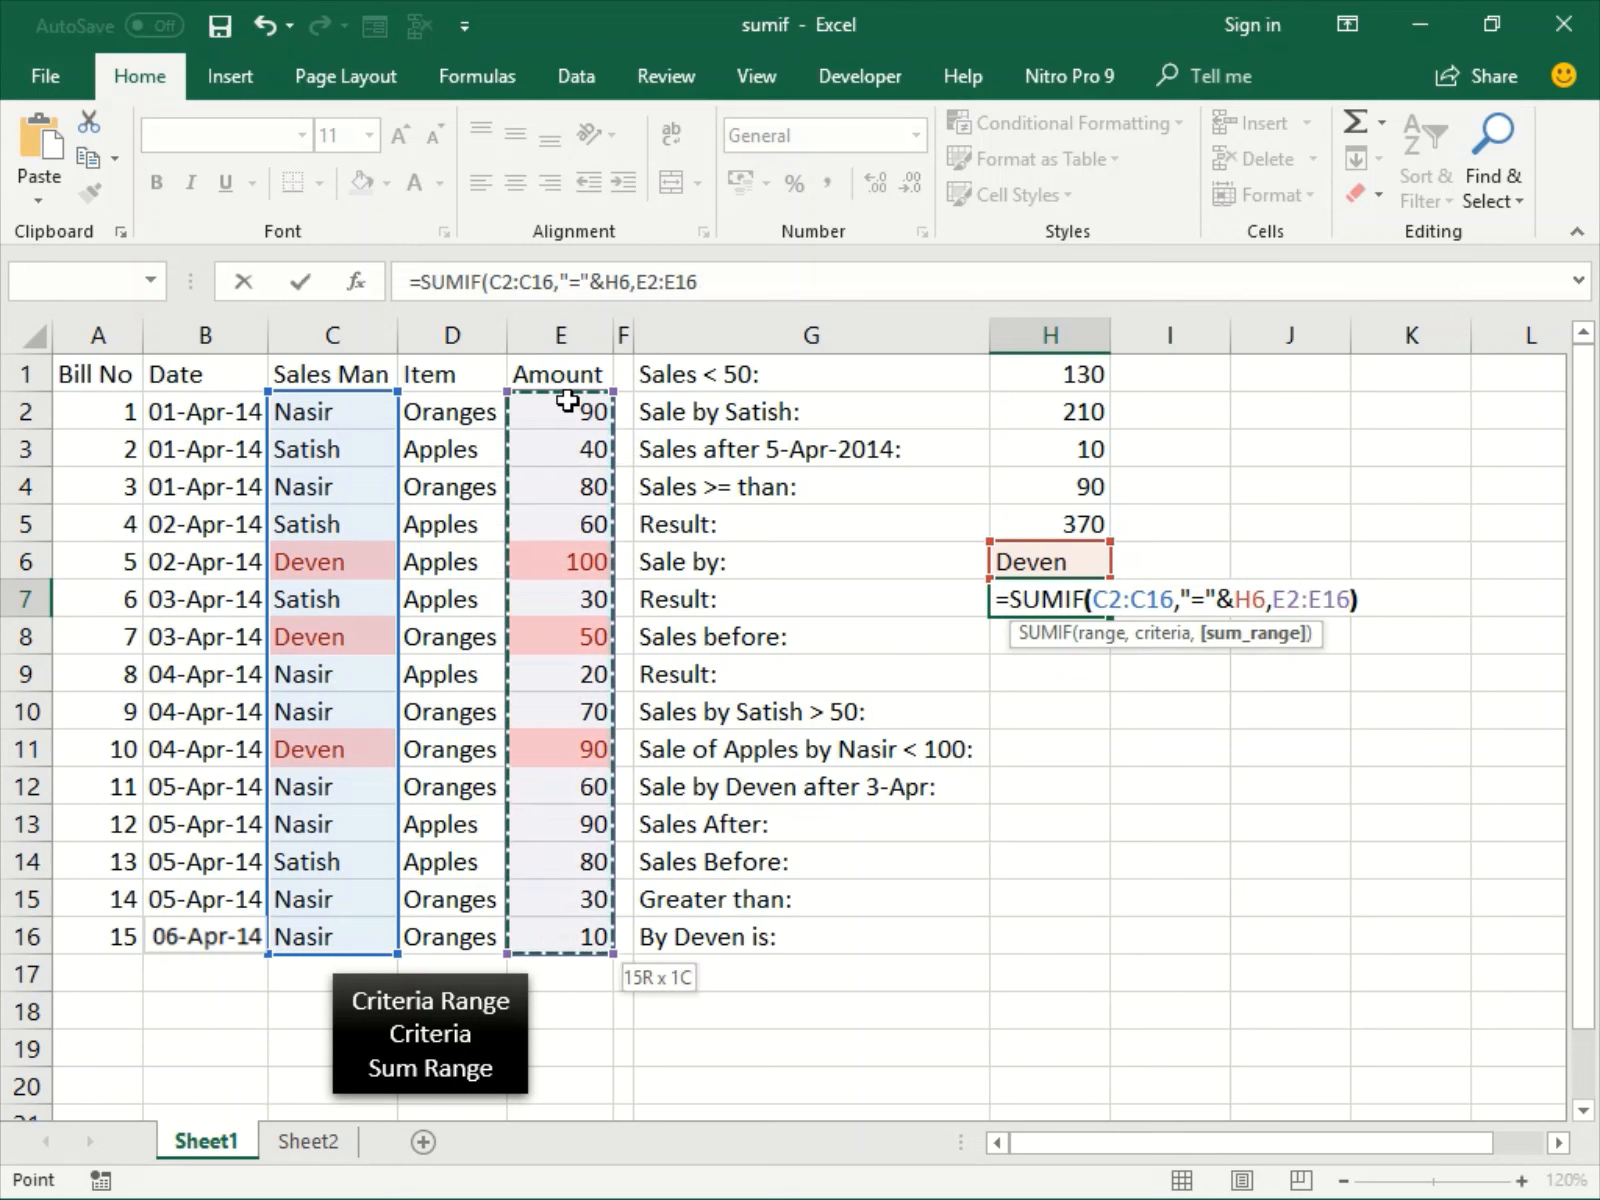
type(")")
key("ctrl+Return")
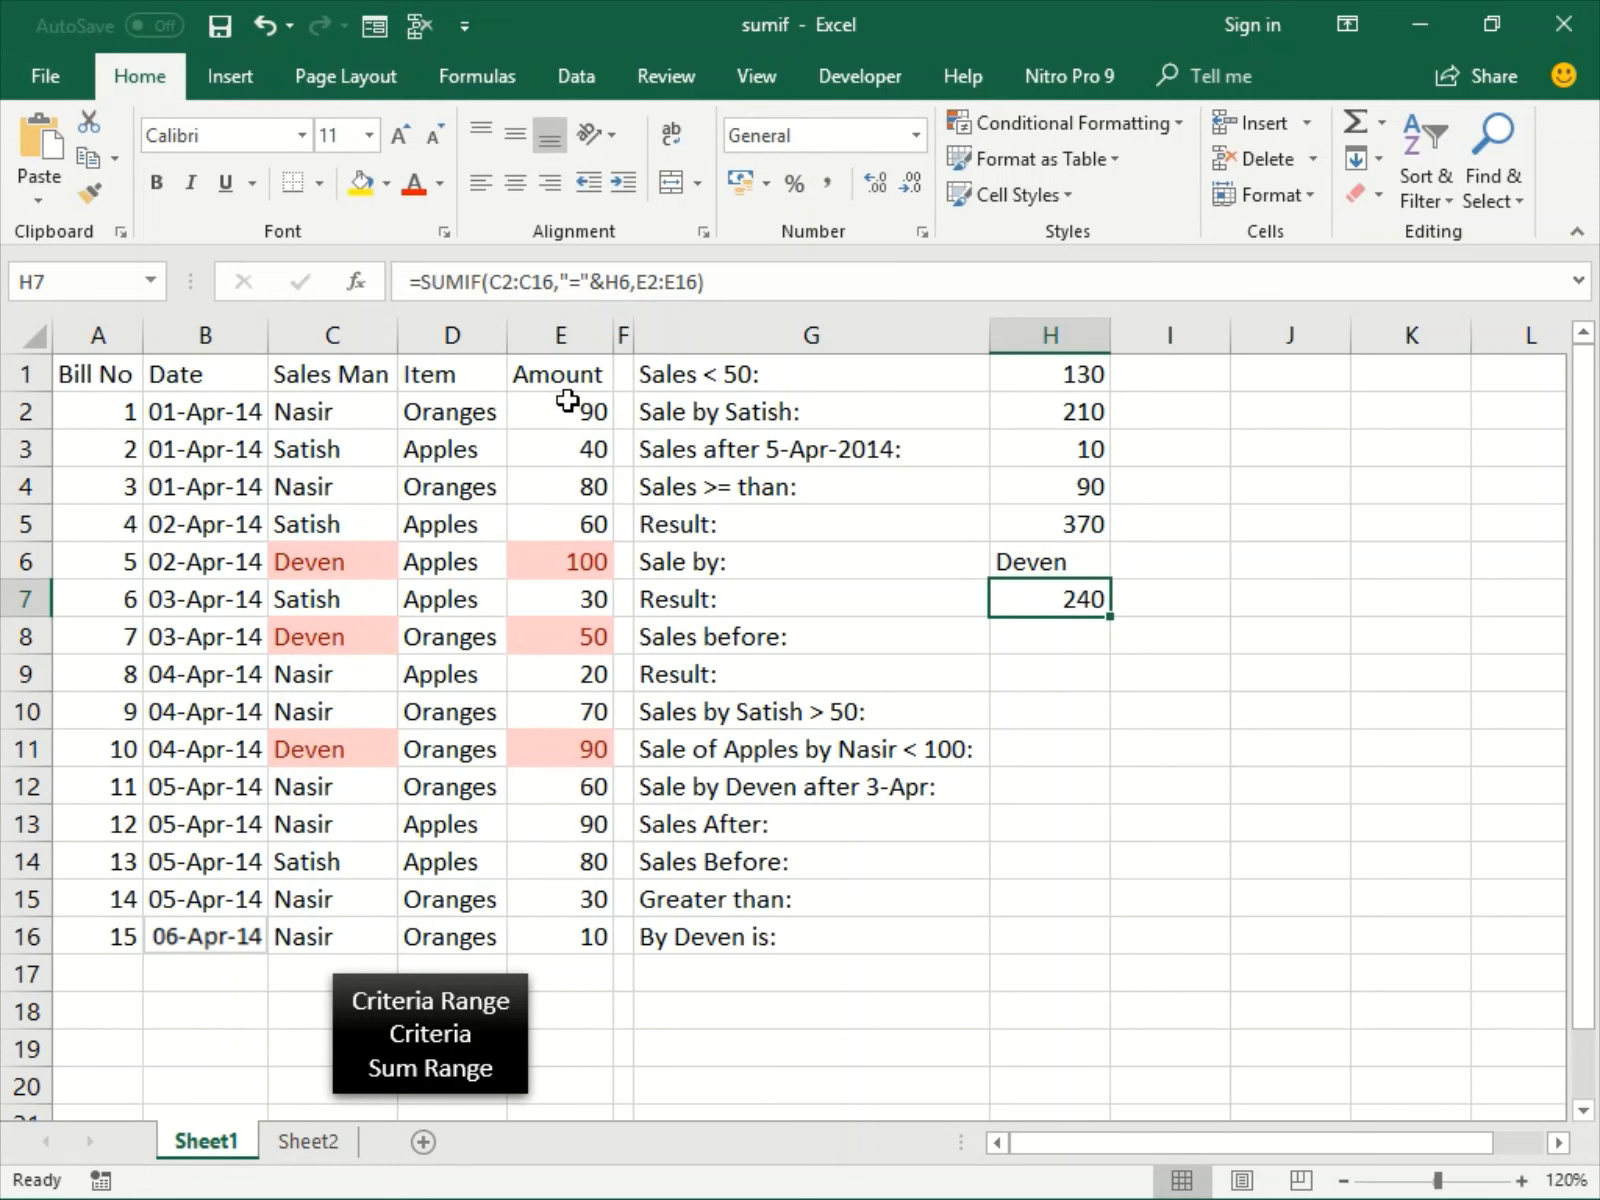
Edit H7's SUMIF to remove the "="& prefix so that the criterion is only H6.
key("F2")
key("Left")
key("Left")
key("Left")
key("Left")
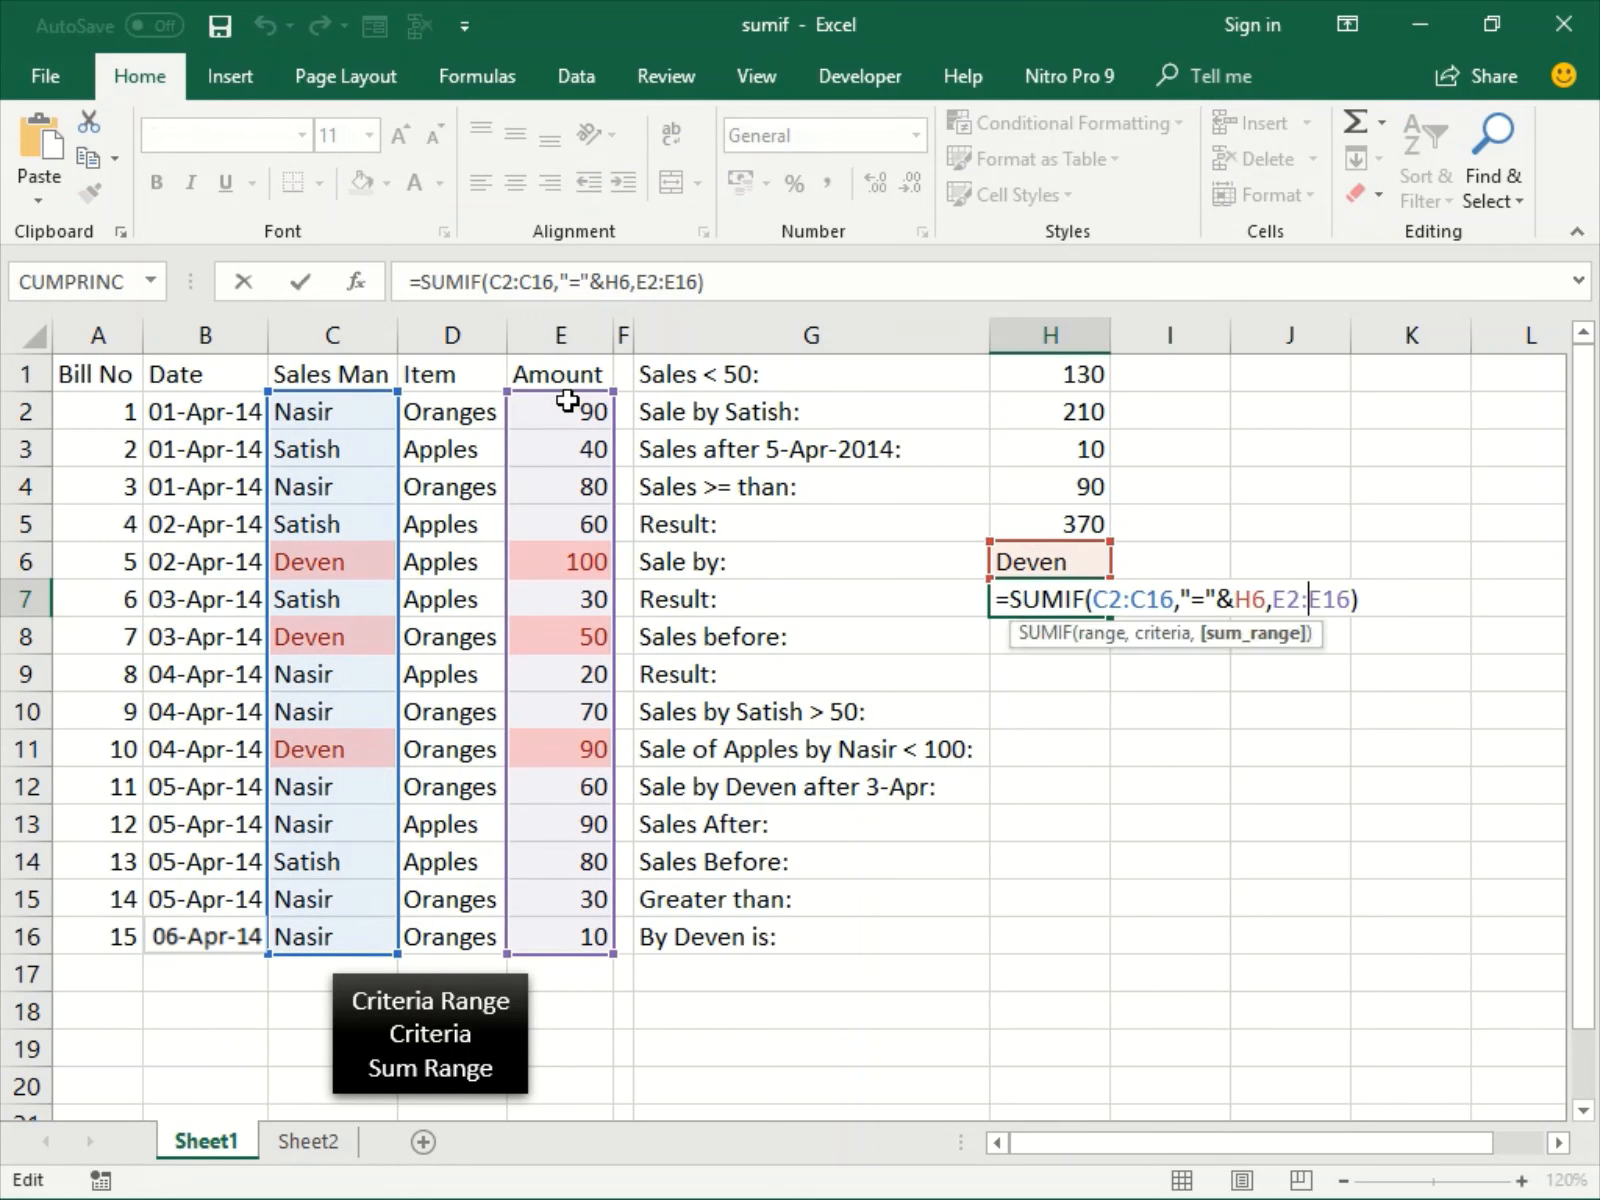
key("Left")
key("Left")
key("Left")
key("Left")
key("Left")
key("Left")
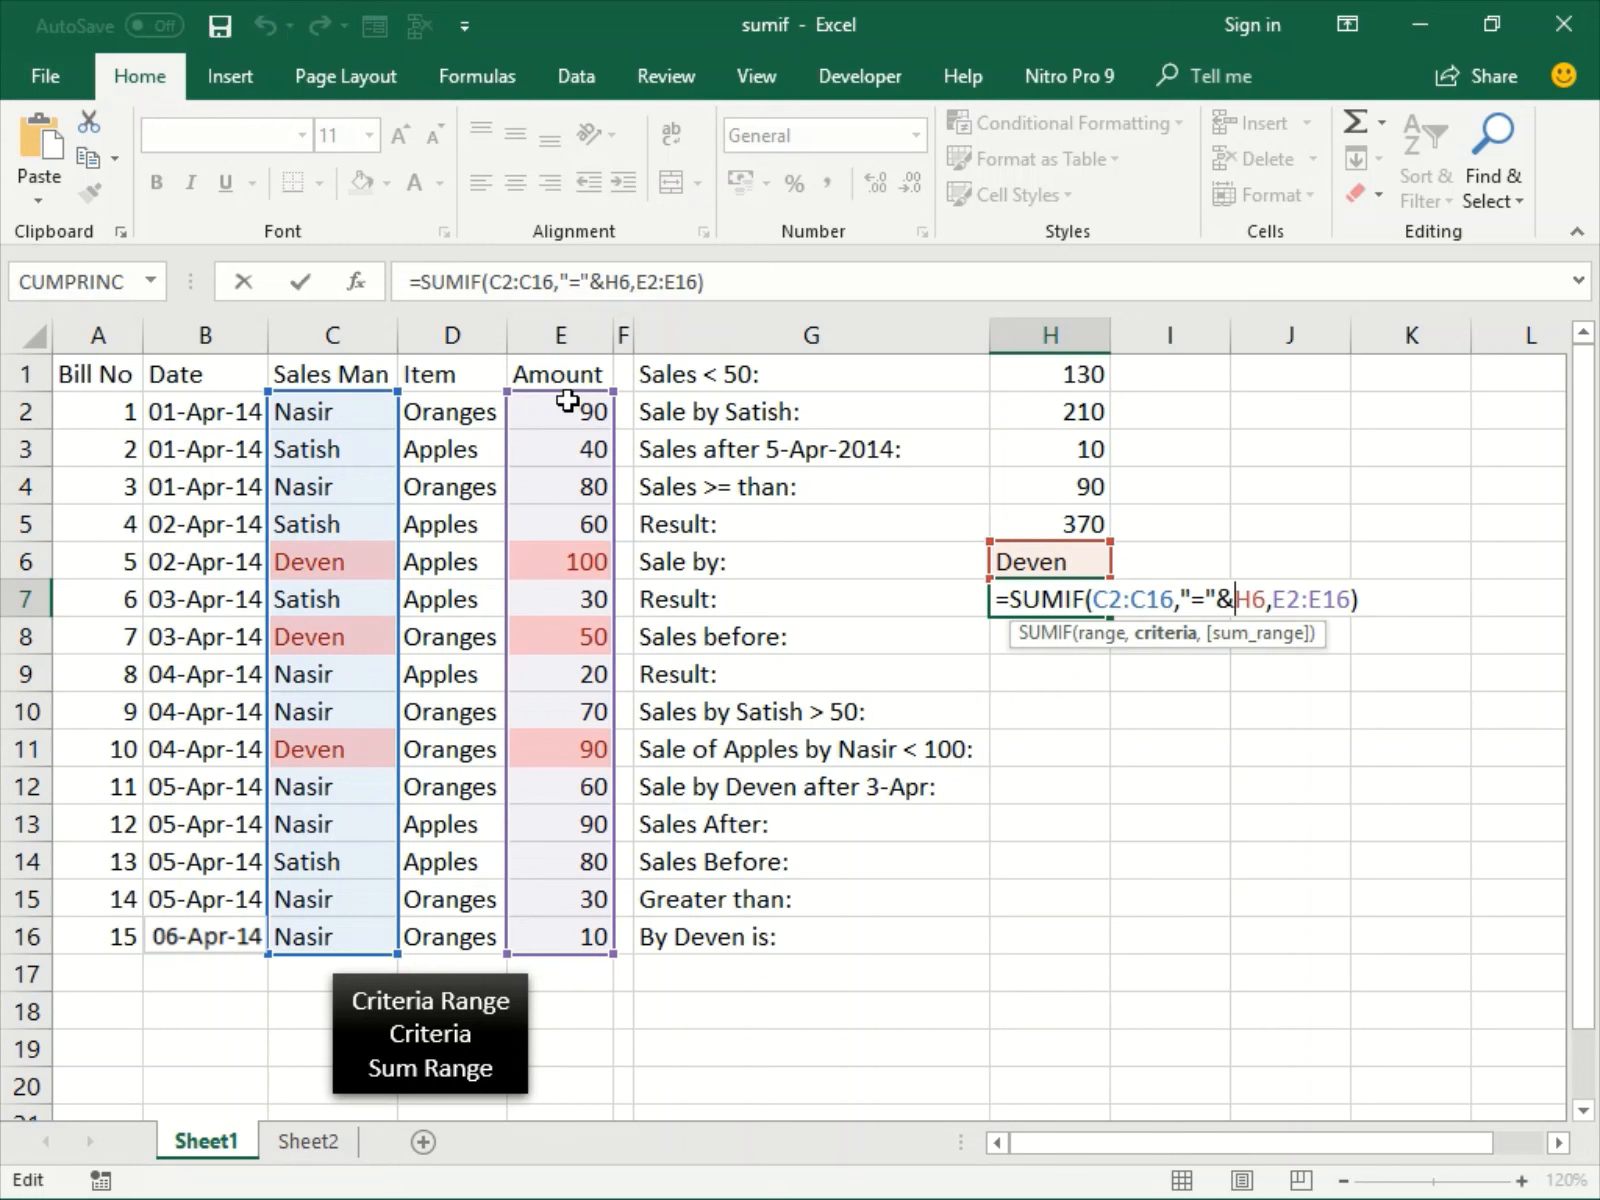
key("shift+Left")
key("shift+Left")
key("shift+Left")
key("shift+Left")
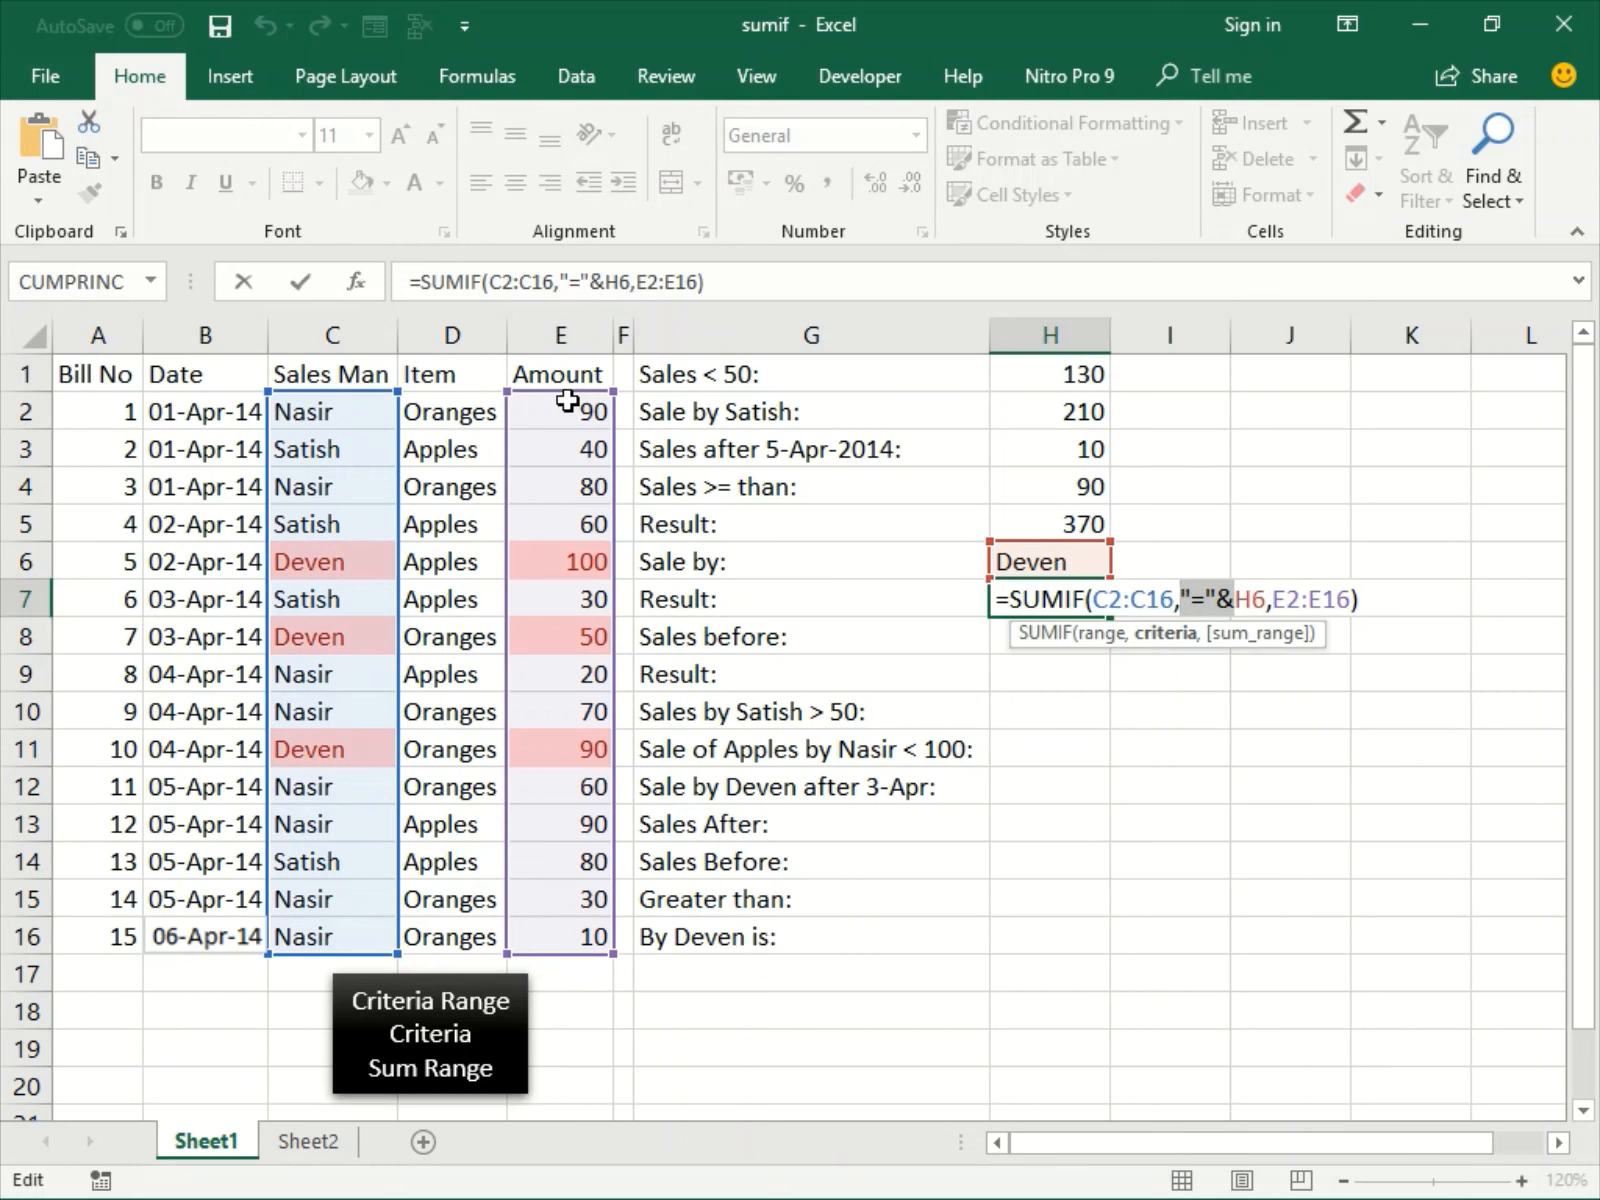
key("BackSpace")
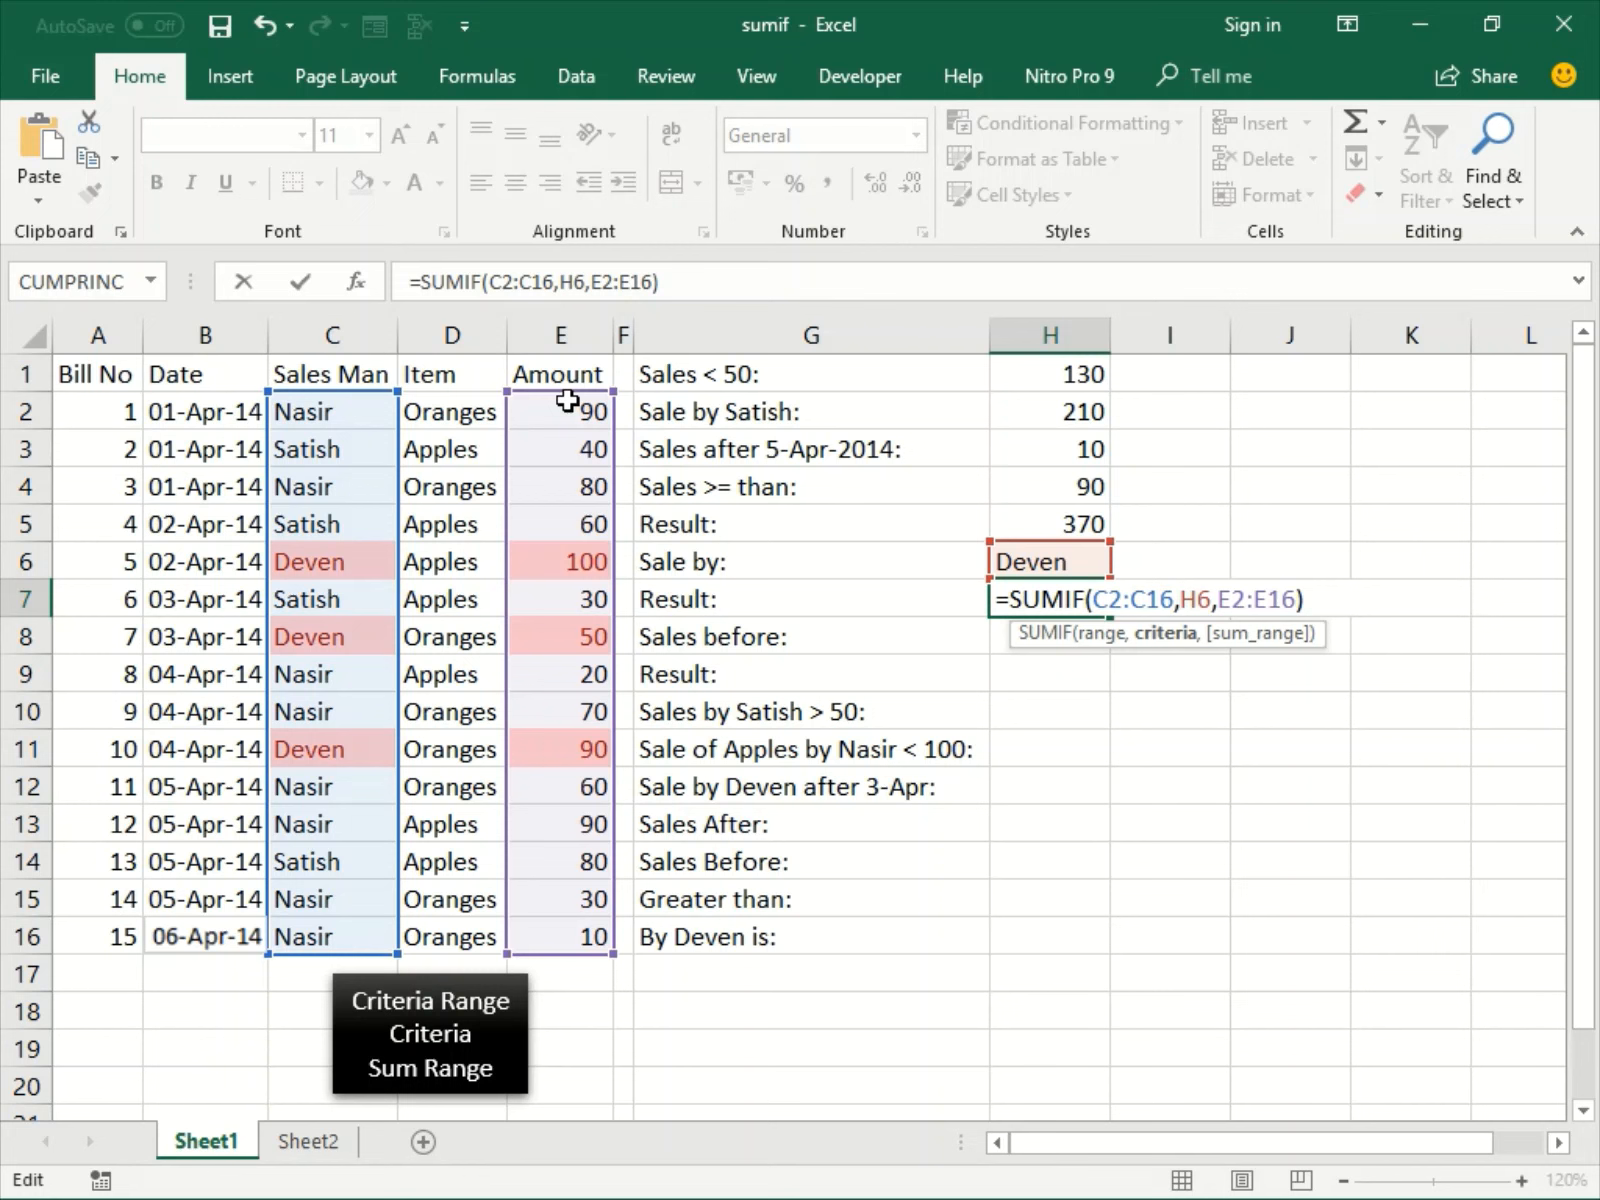
key("Return")
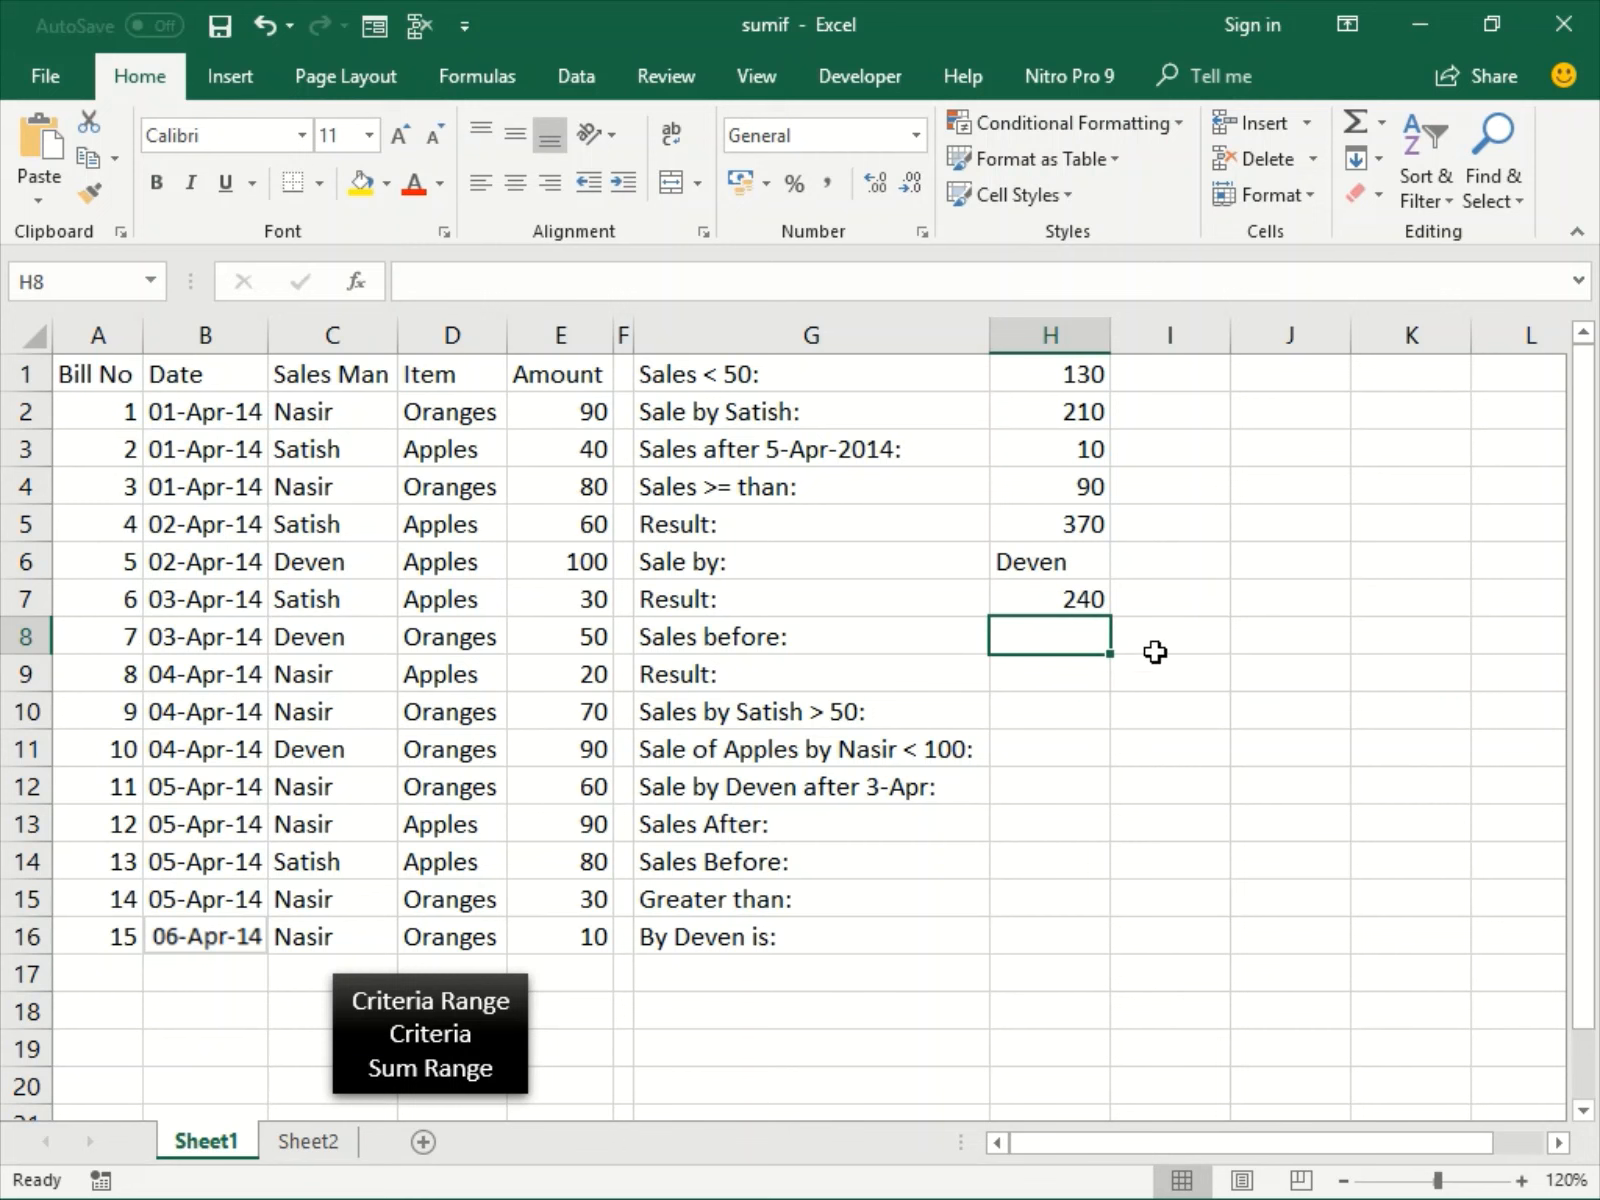
Enter the date 2-Apr-2014 in H8 as the "Sales before" criterion and select that cell.
type("2-Apr-2014")
key("Return")
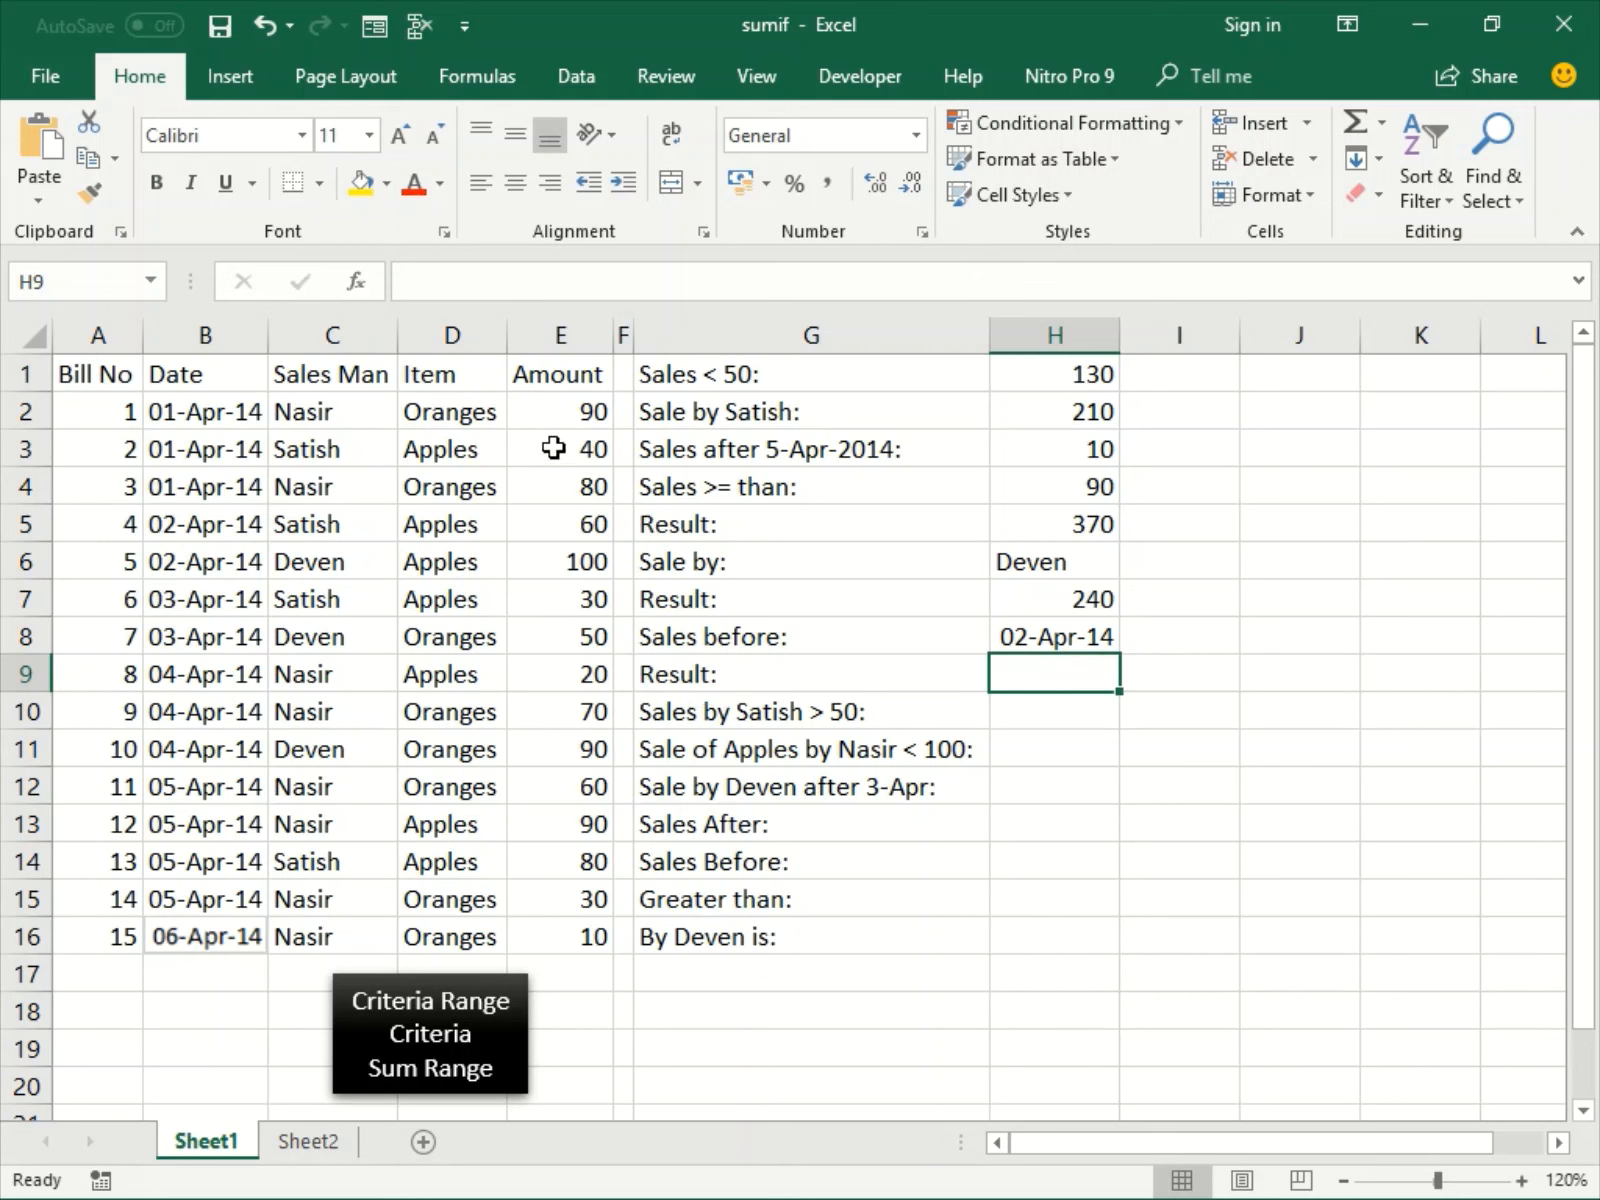
left_click_drag(525, 918, 975, 662)
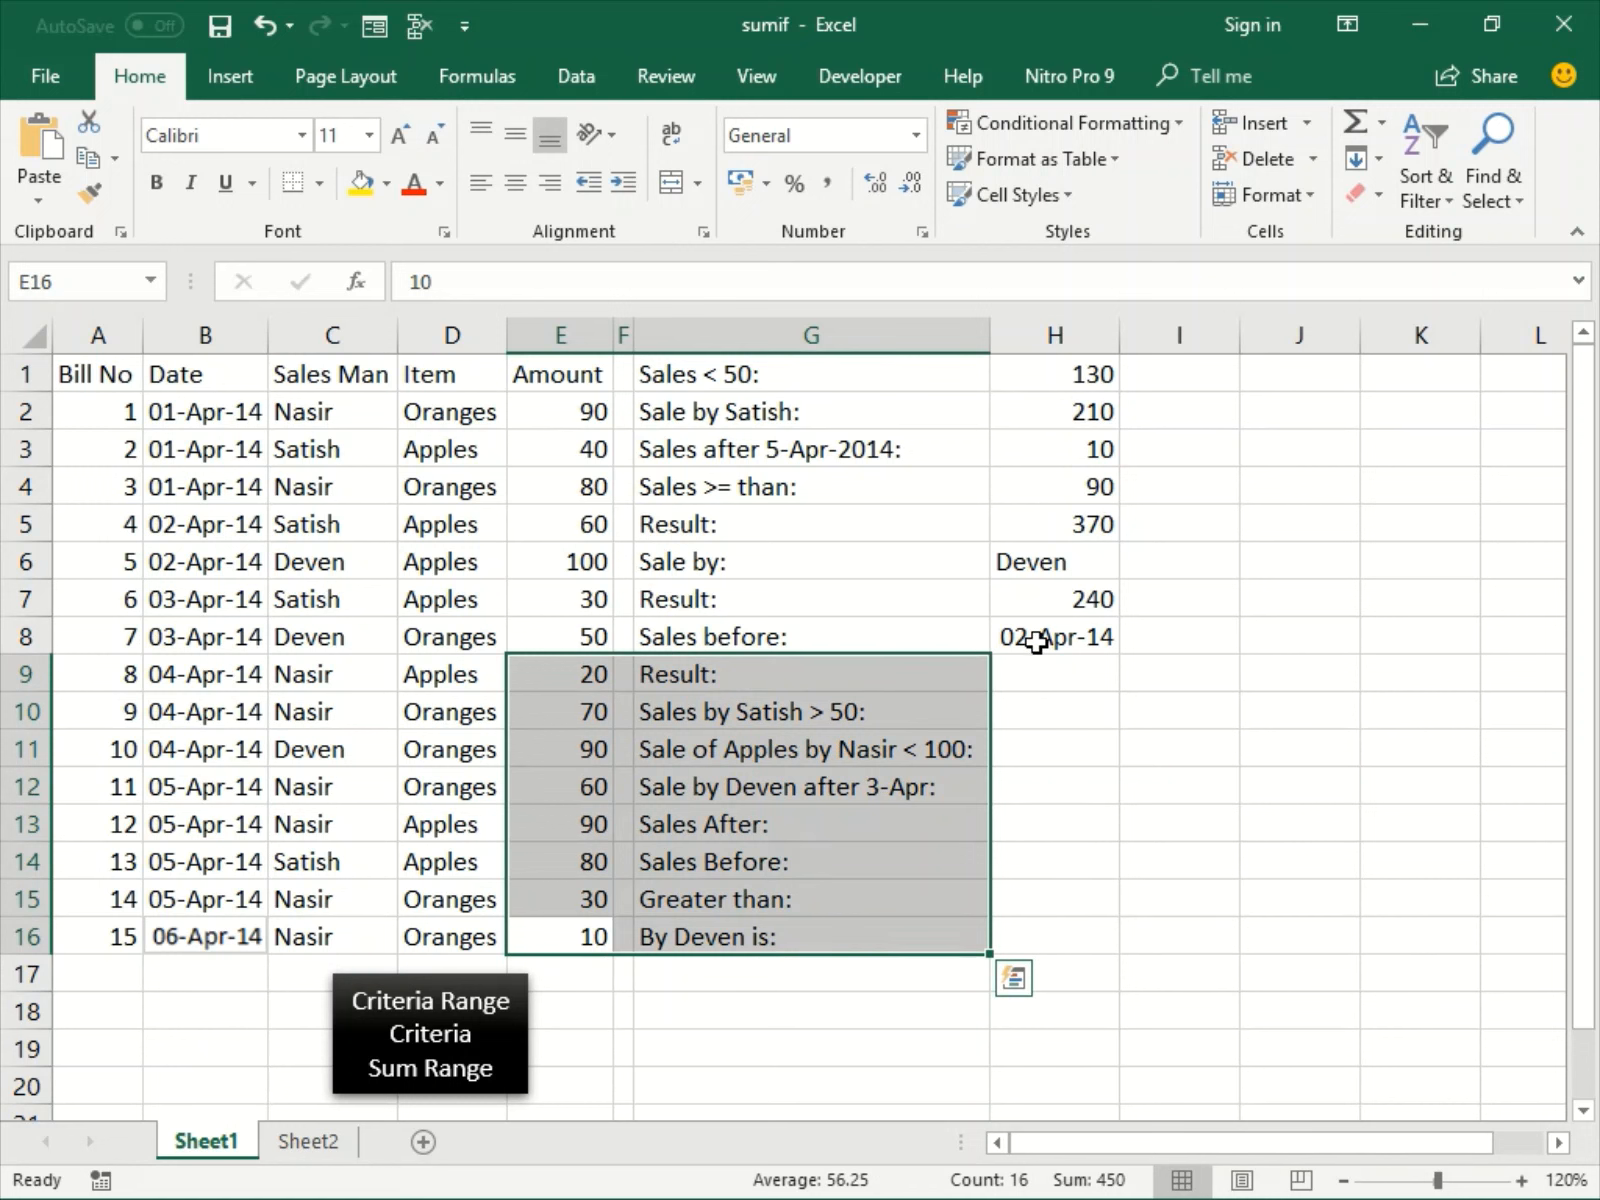
left_click(1036, 641)
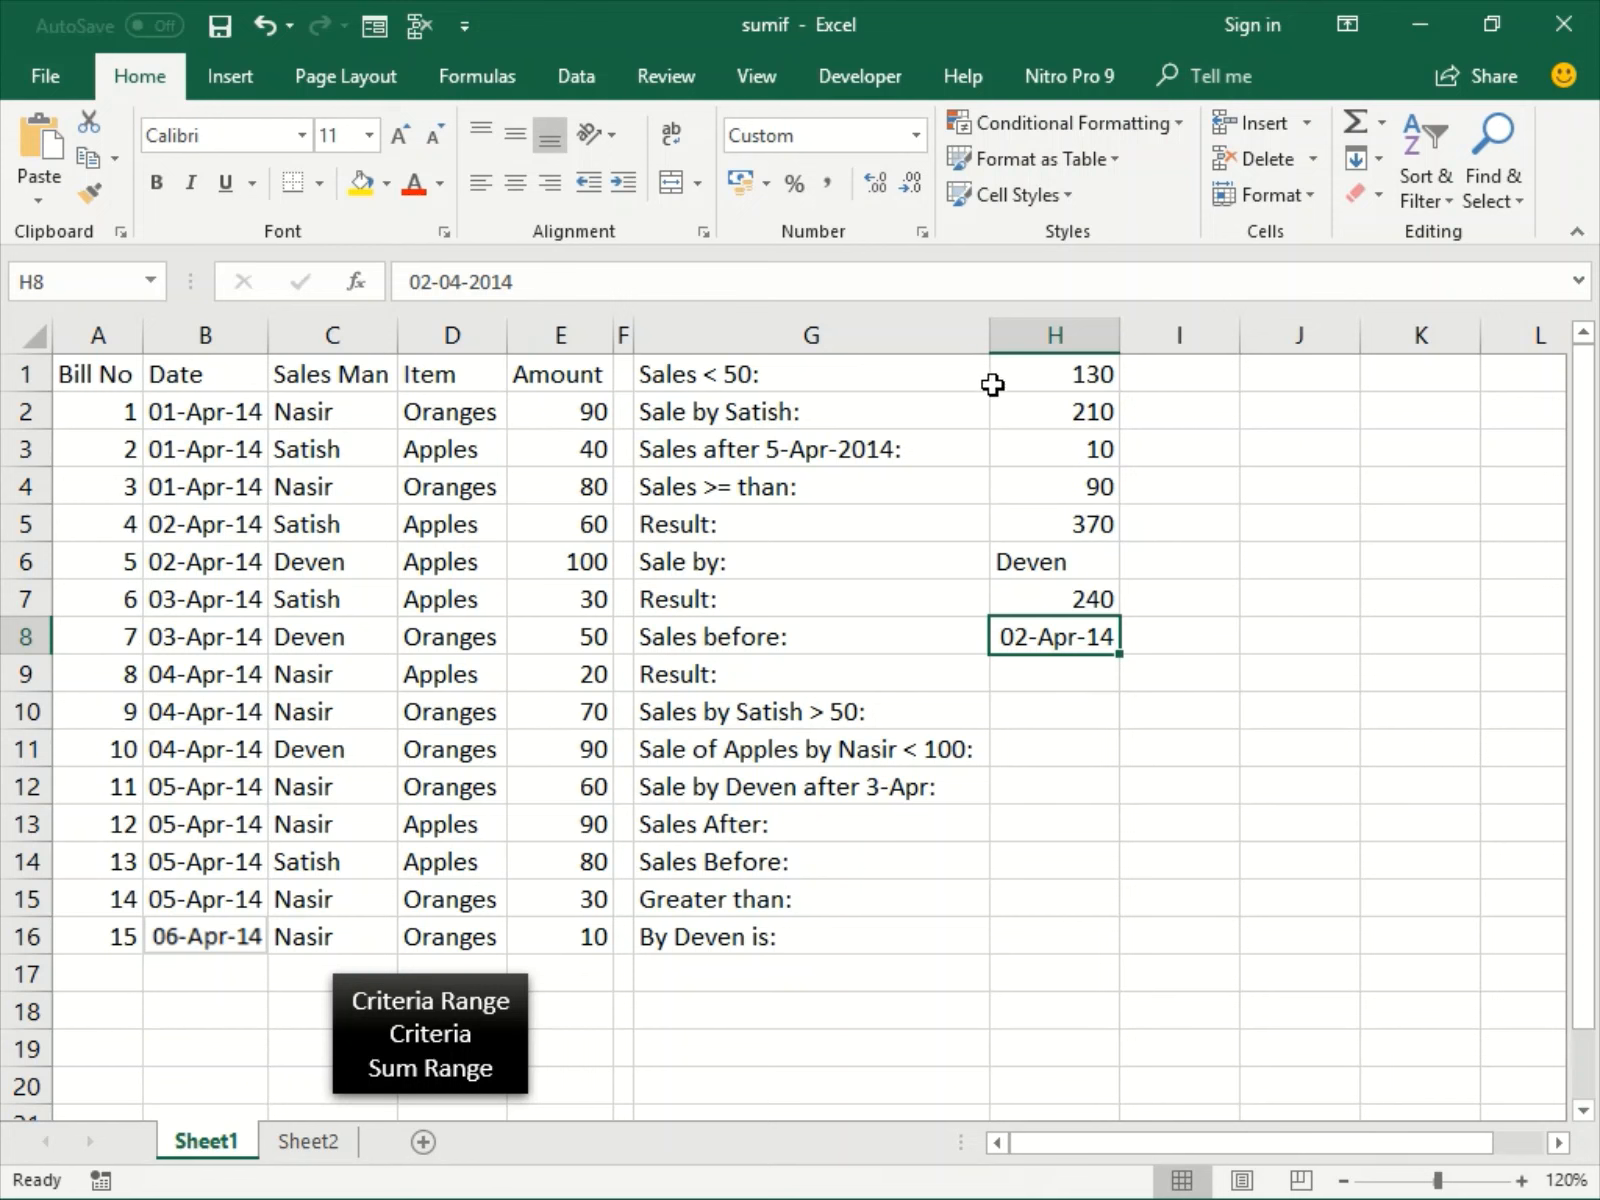
Check the date criterion in H3's SUMIF formula and start a SUMIF in H9 with B2:B16 as the criteria range.
left_click(1075, 450)
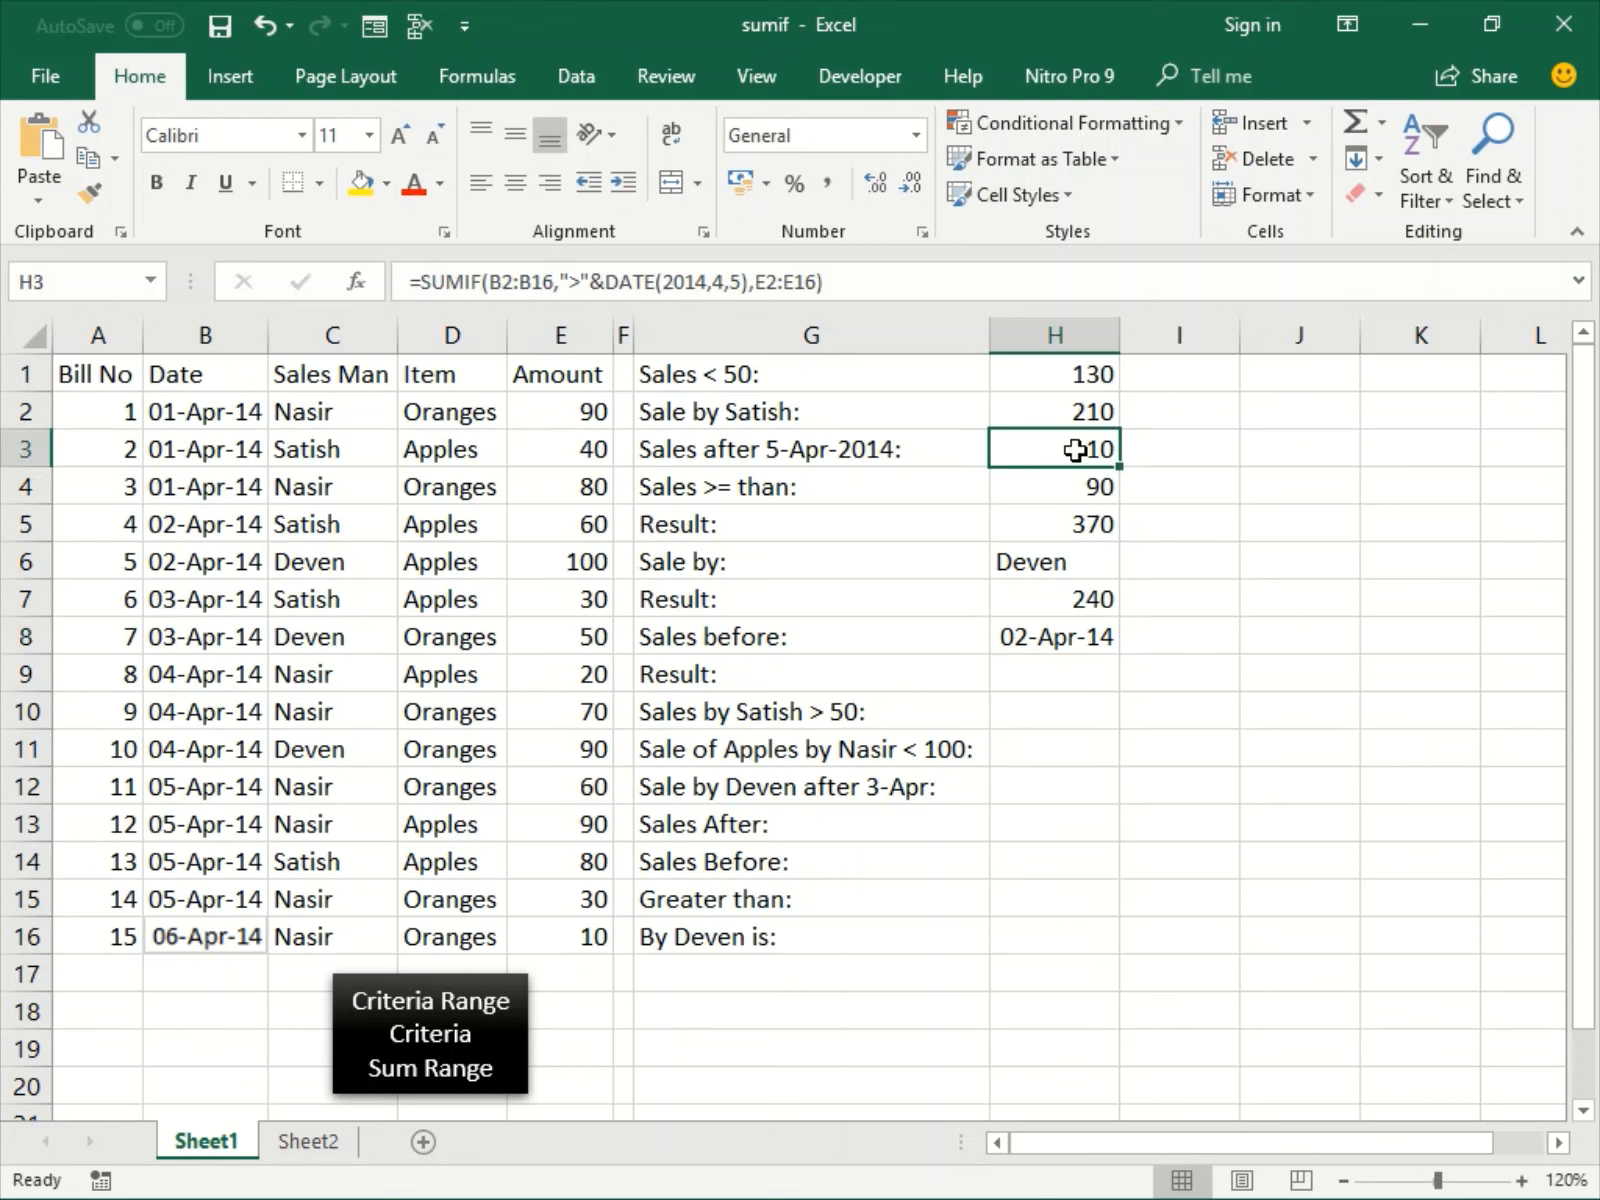
double_click(1075, 450)
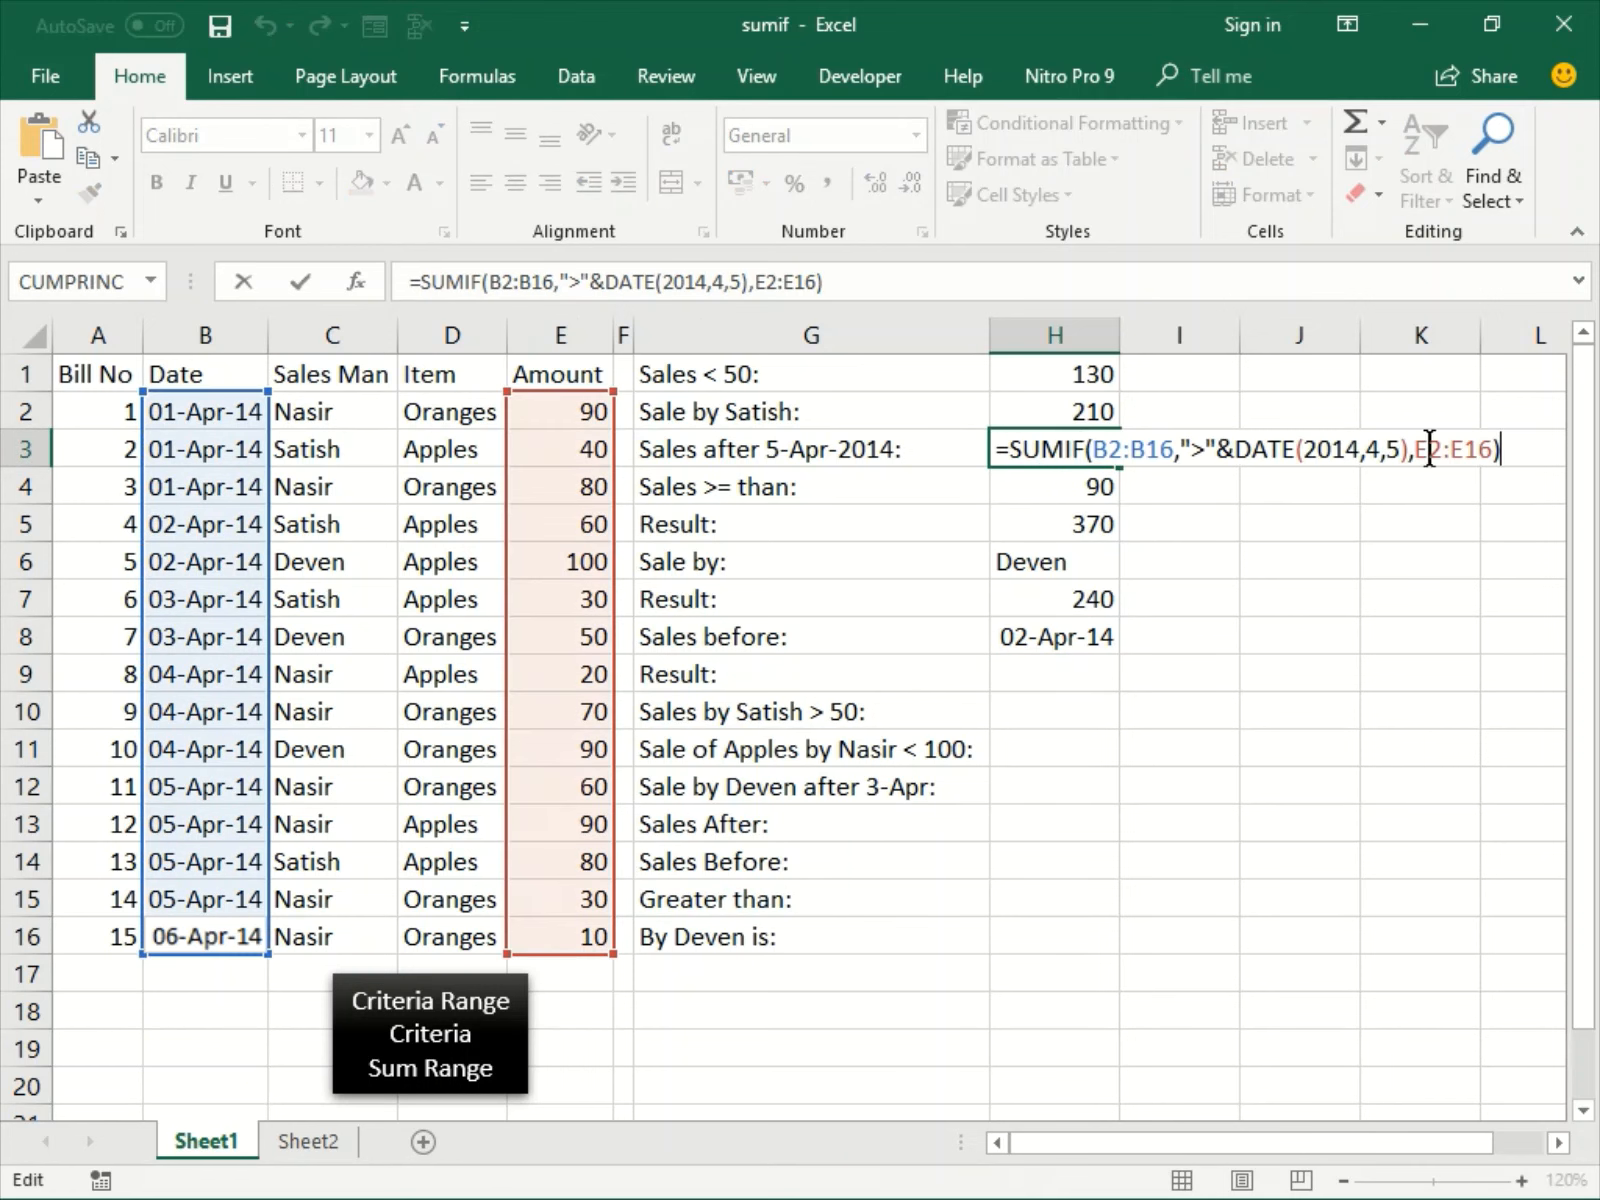
key("Return")
left_click(1060, 674)
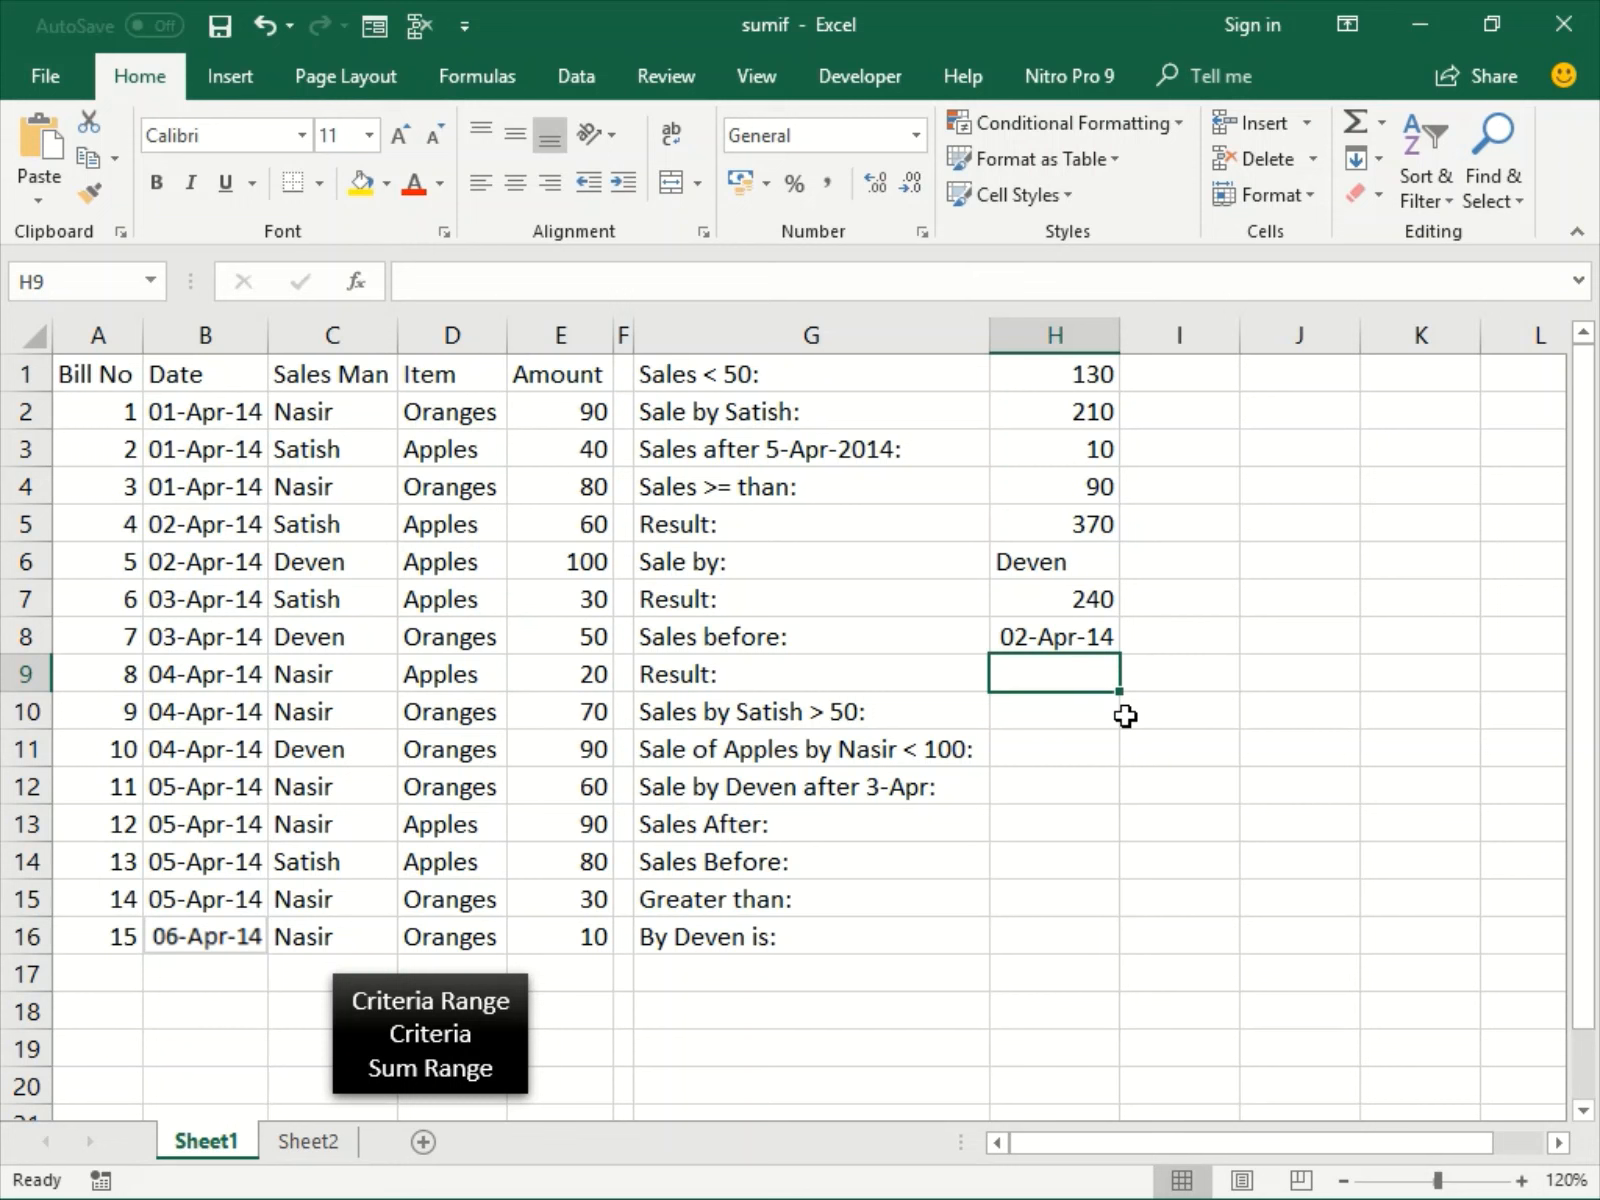
type("=SUMIF(")
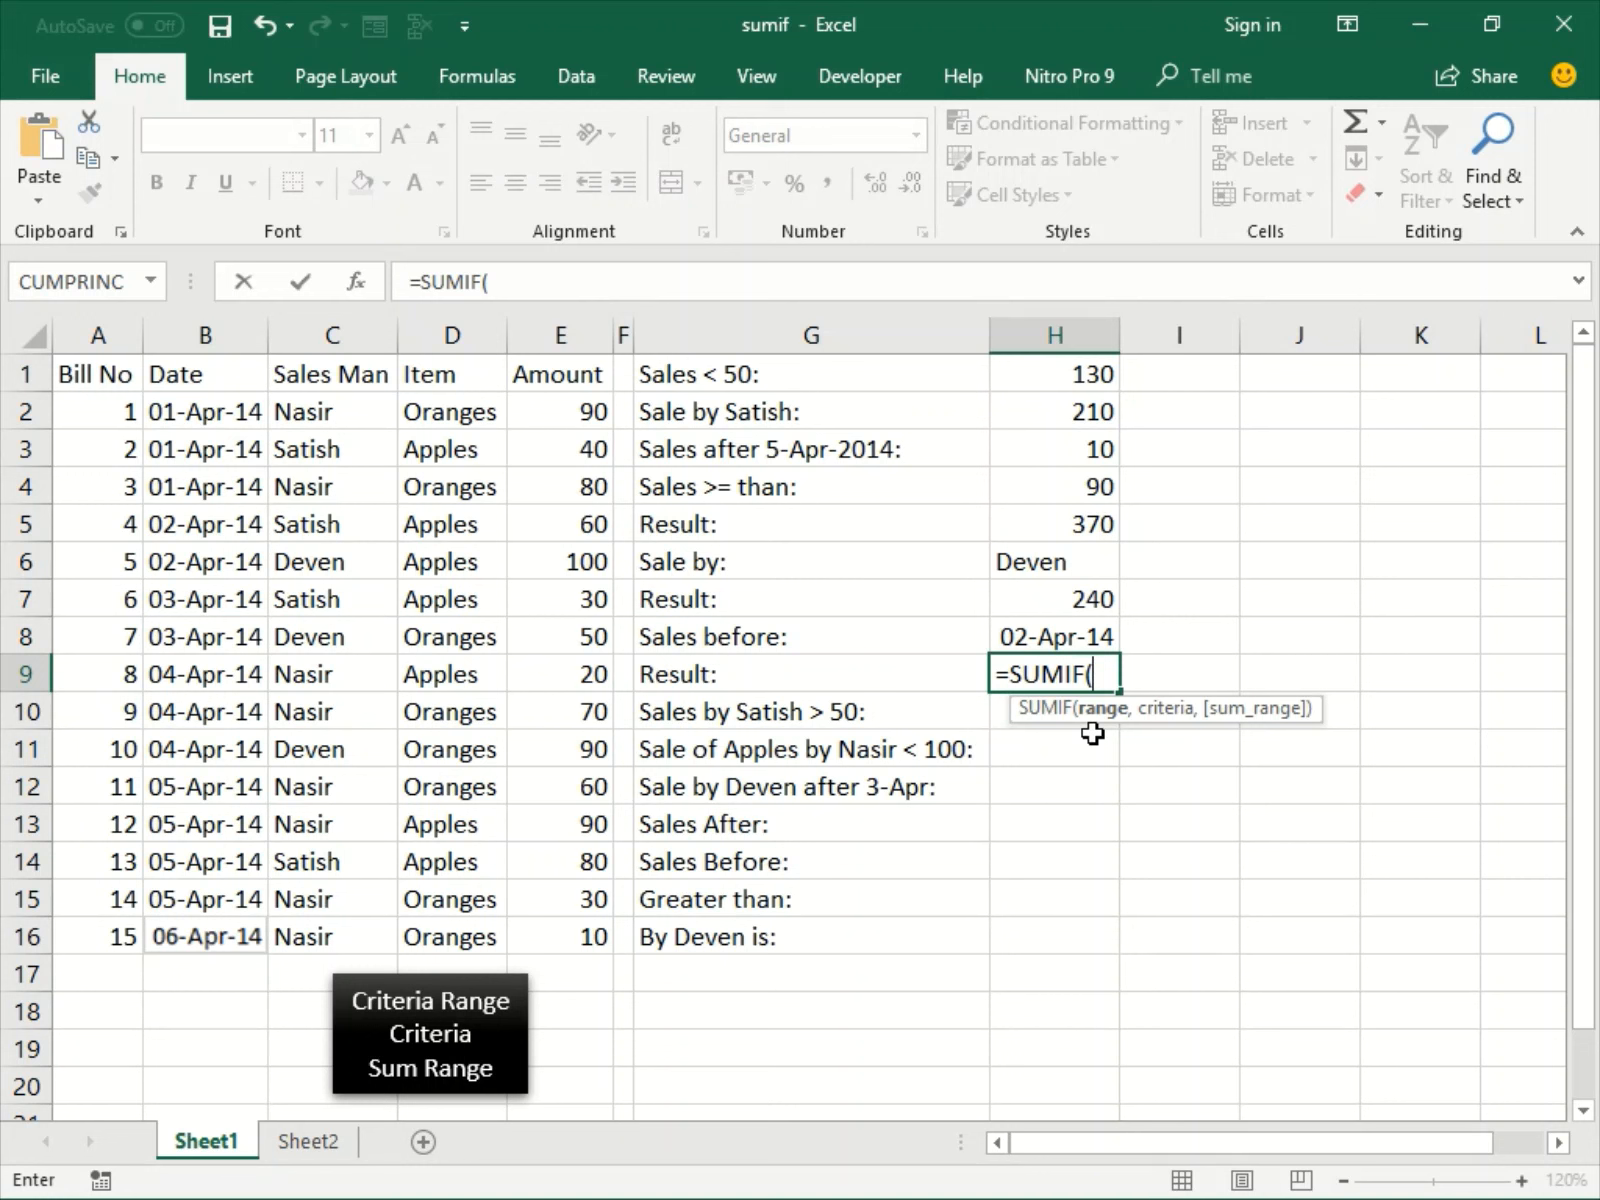
left_click(192, 415)
key("End")
key("shift+Down")
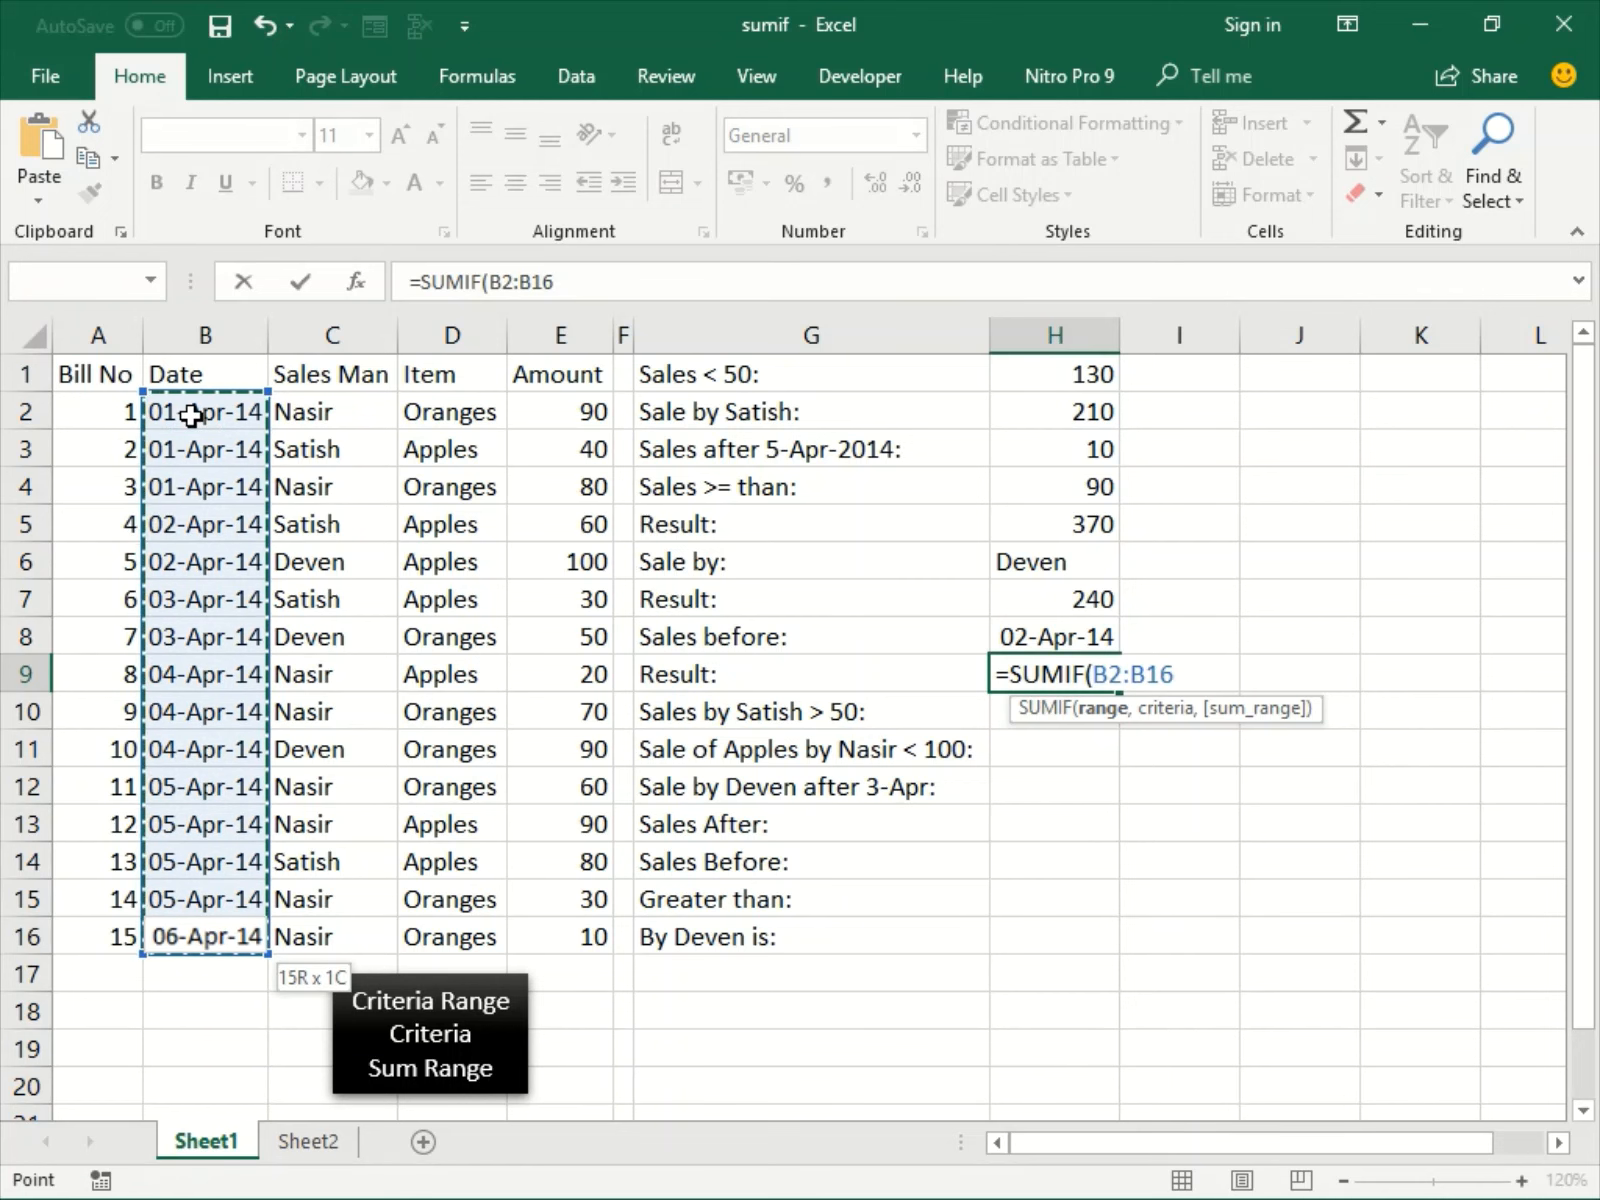
type(",")
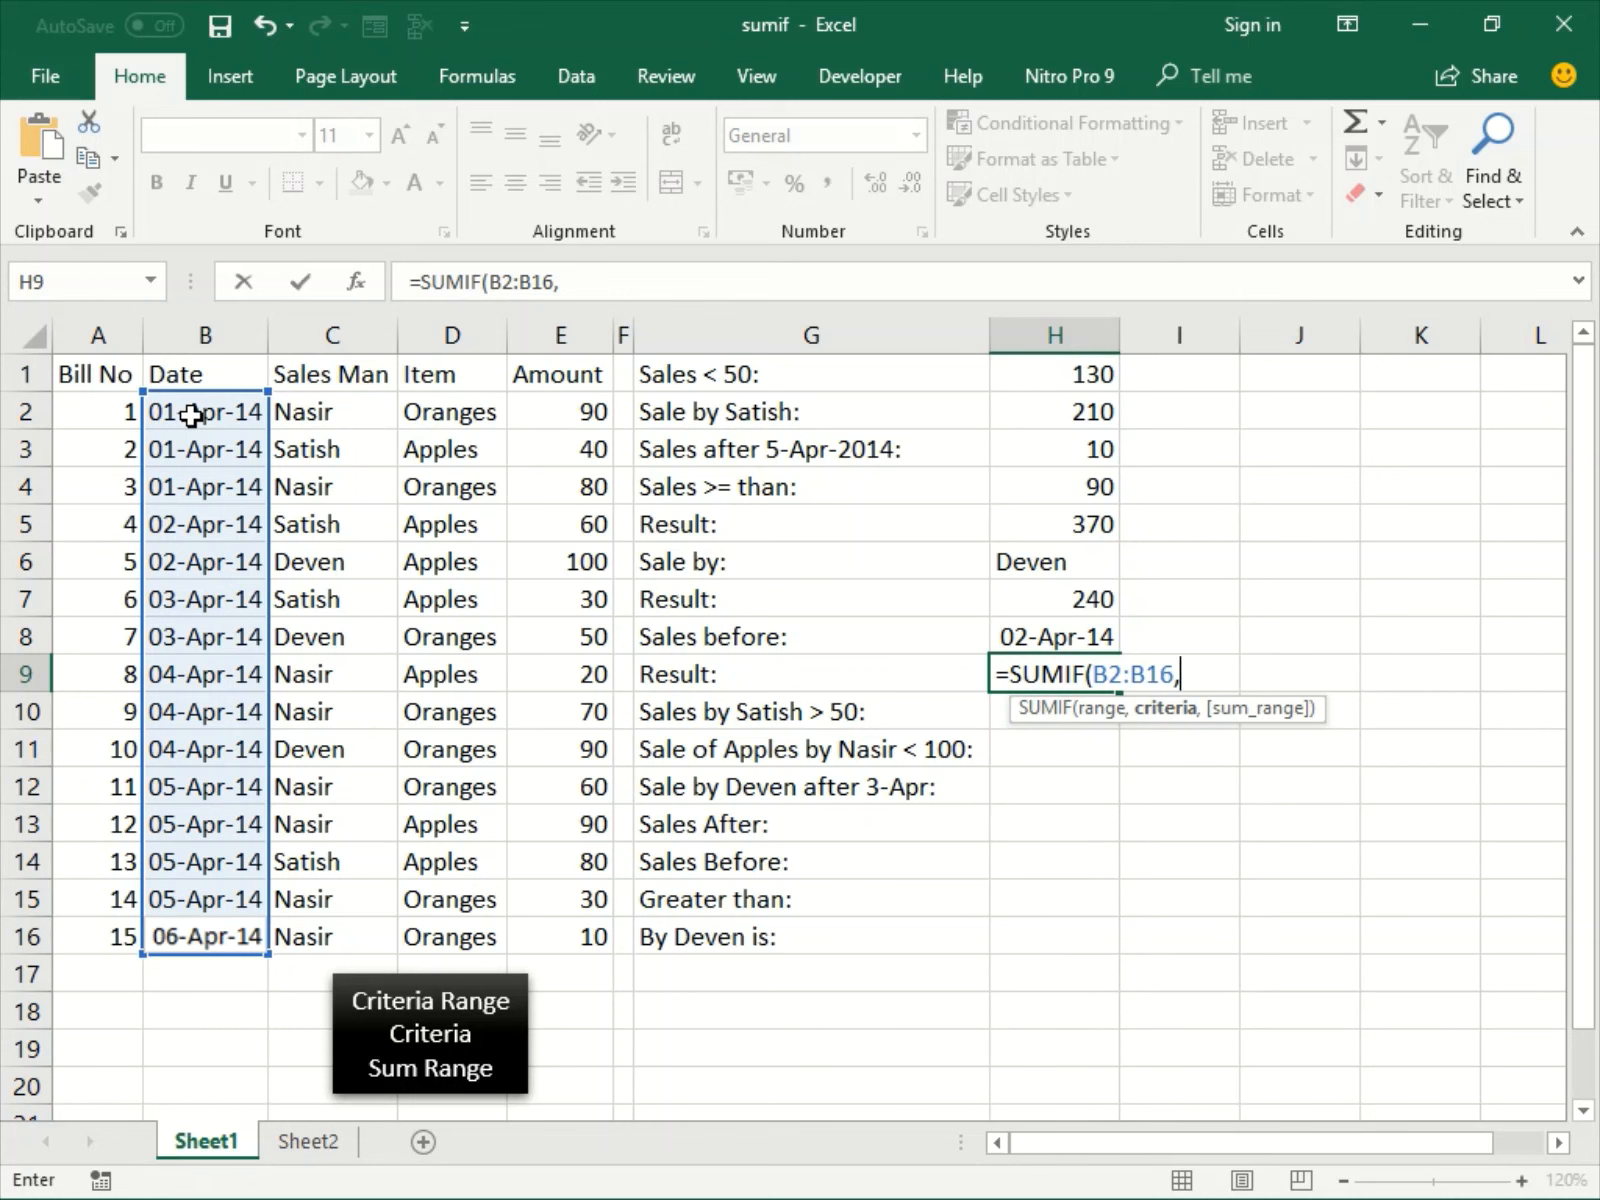
Complete H9's SUMIF with "<"&H8 as the criterion and E2:E16 as the sum range, and enter it.
type("\"<\"")
type("&")
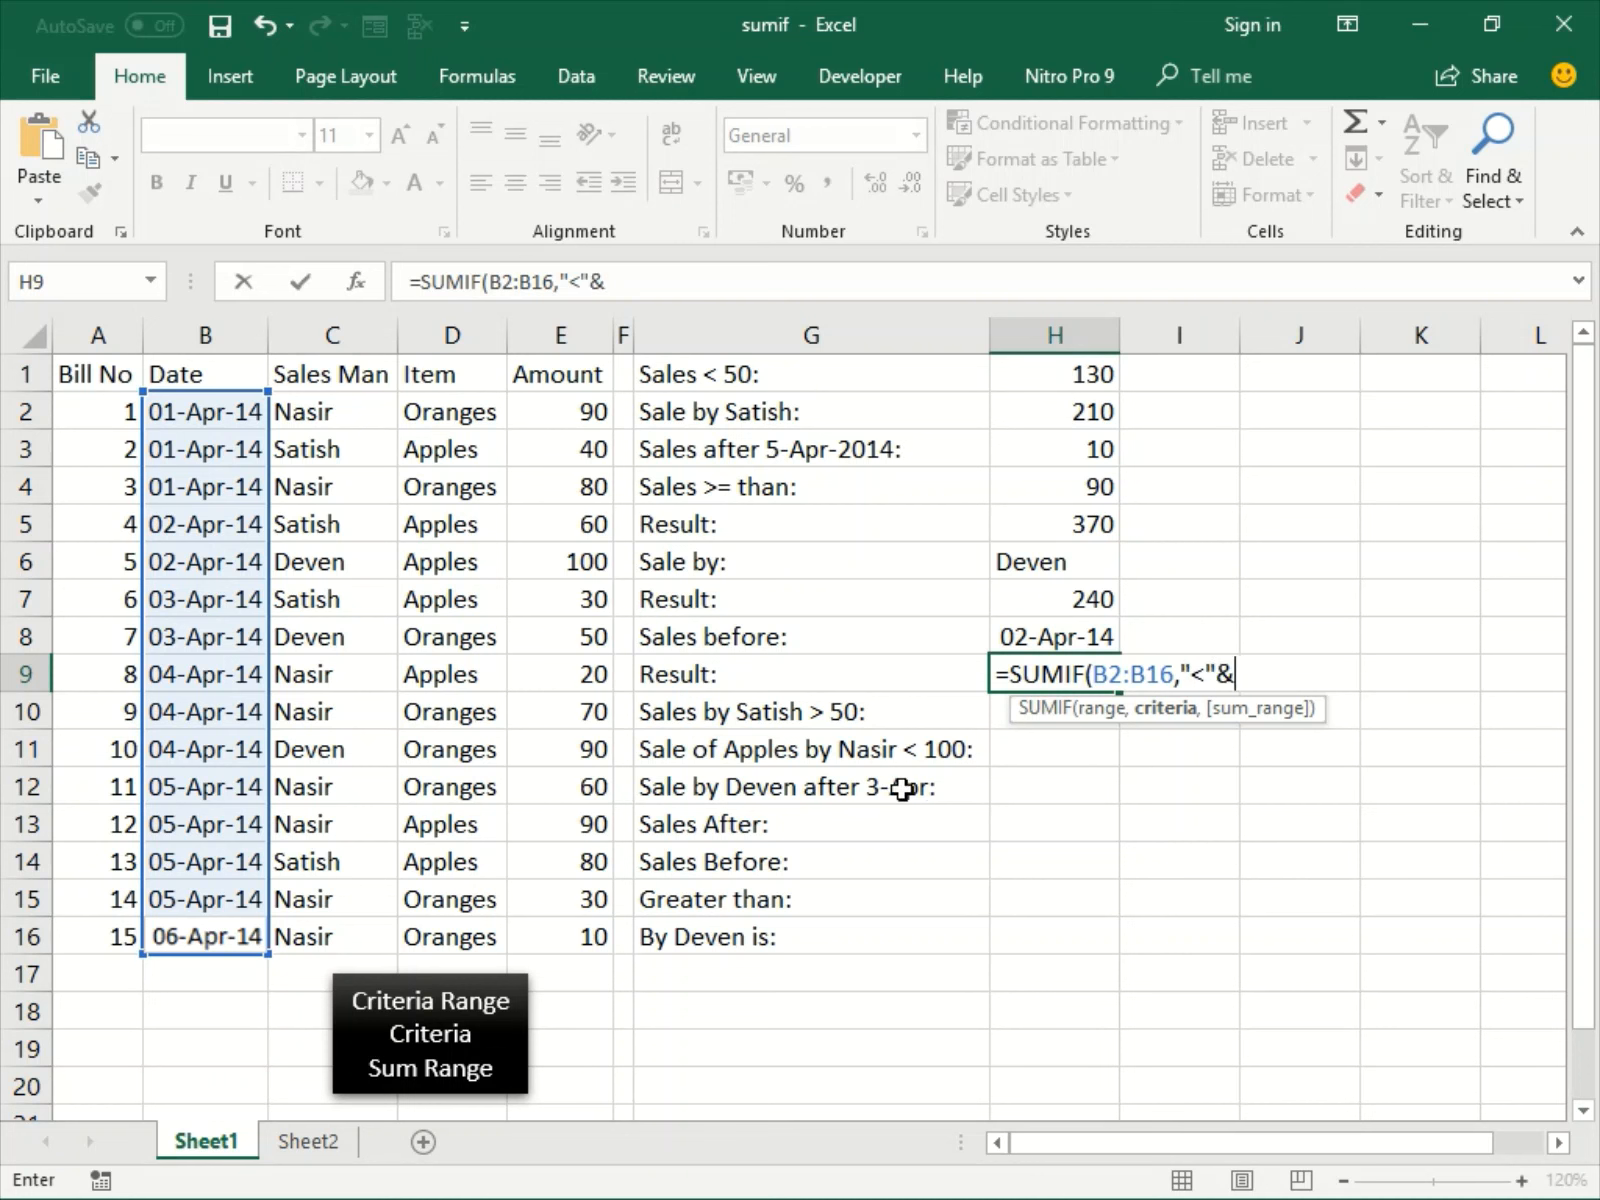
left_click(1038, 635)
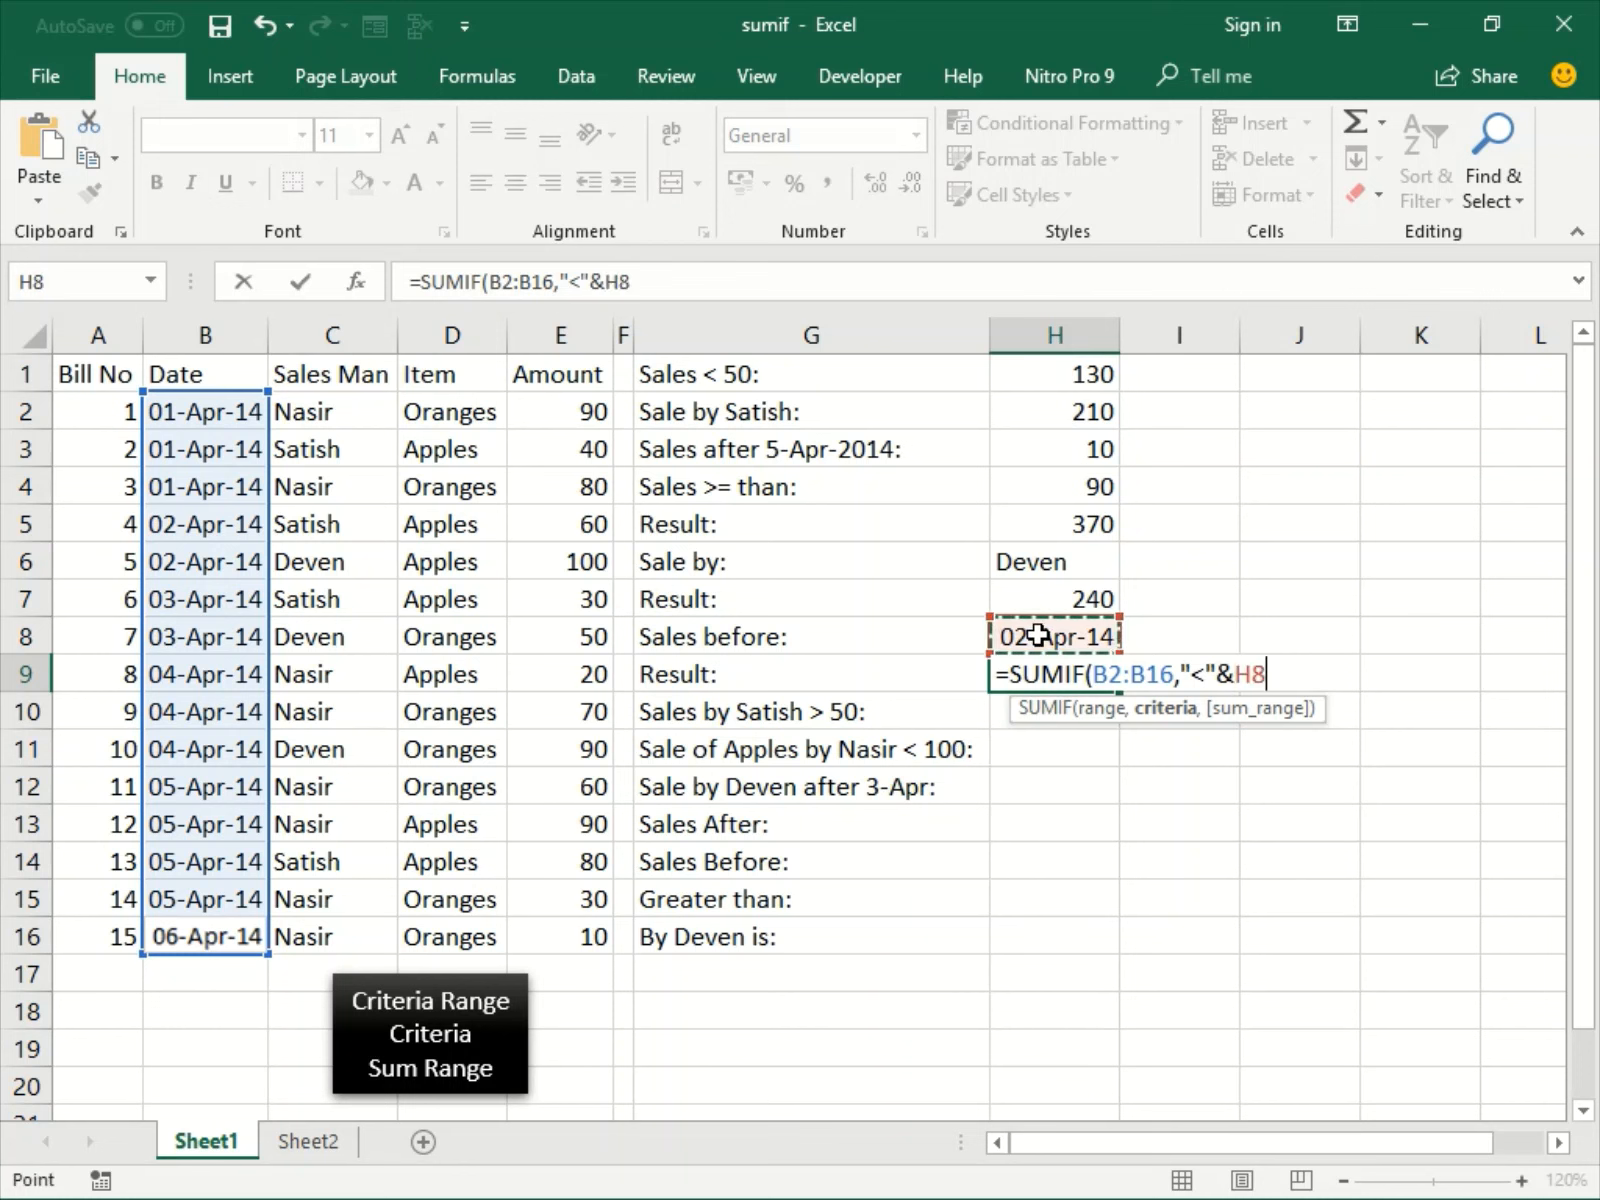
type(",")
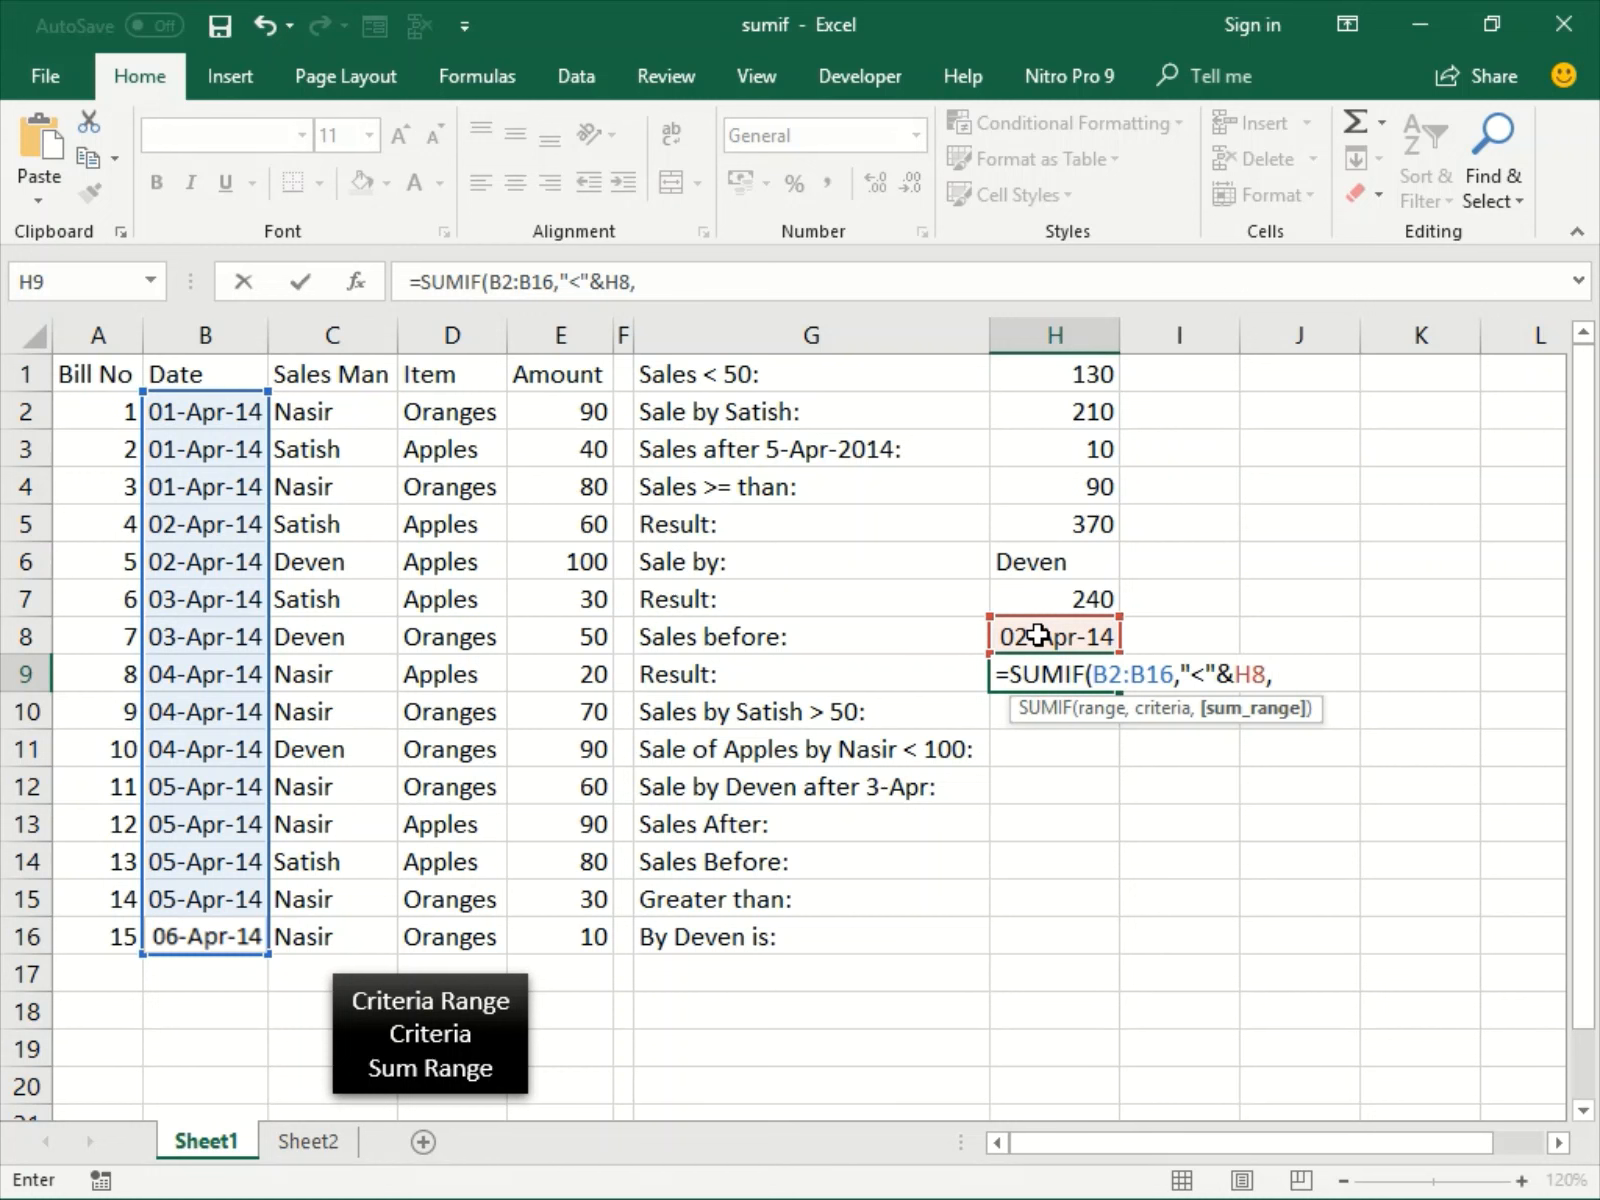
left_click(572, 410)
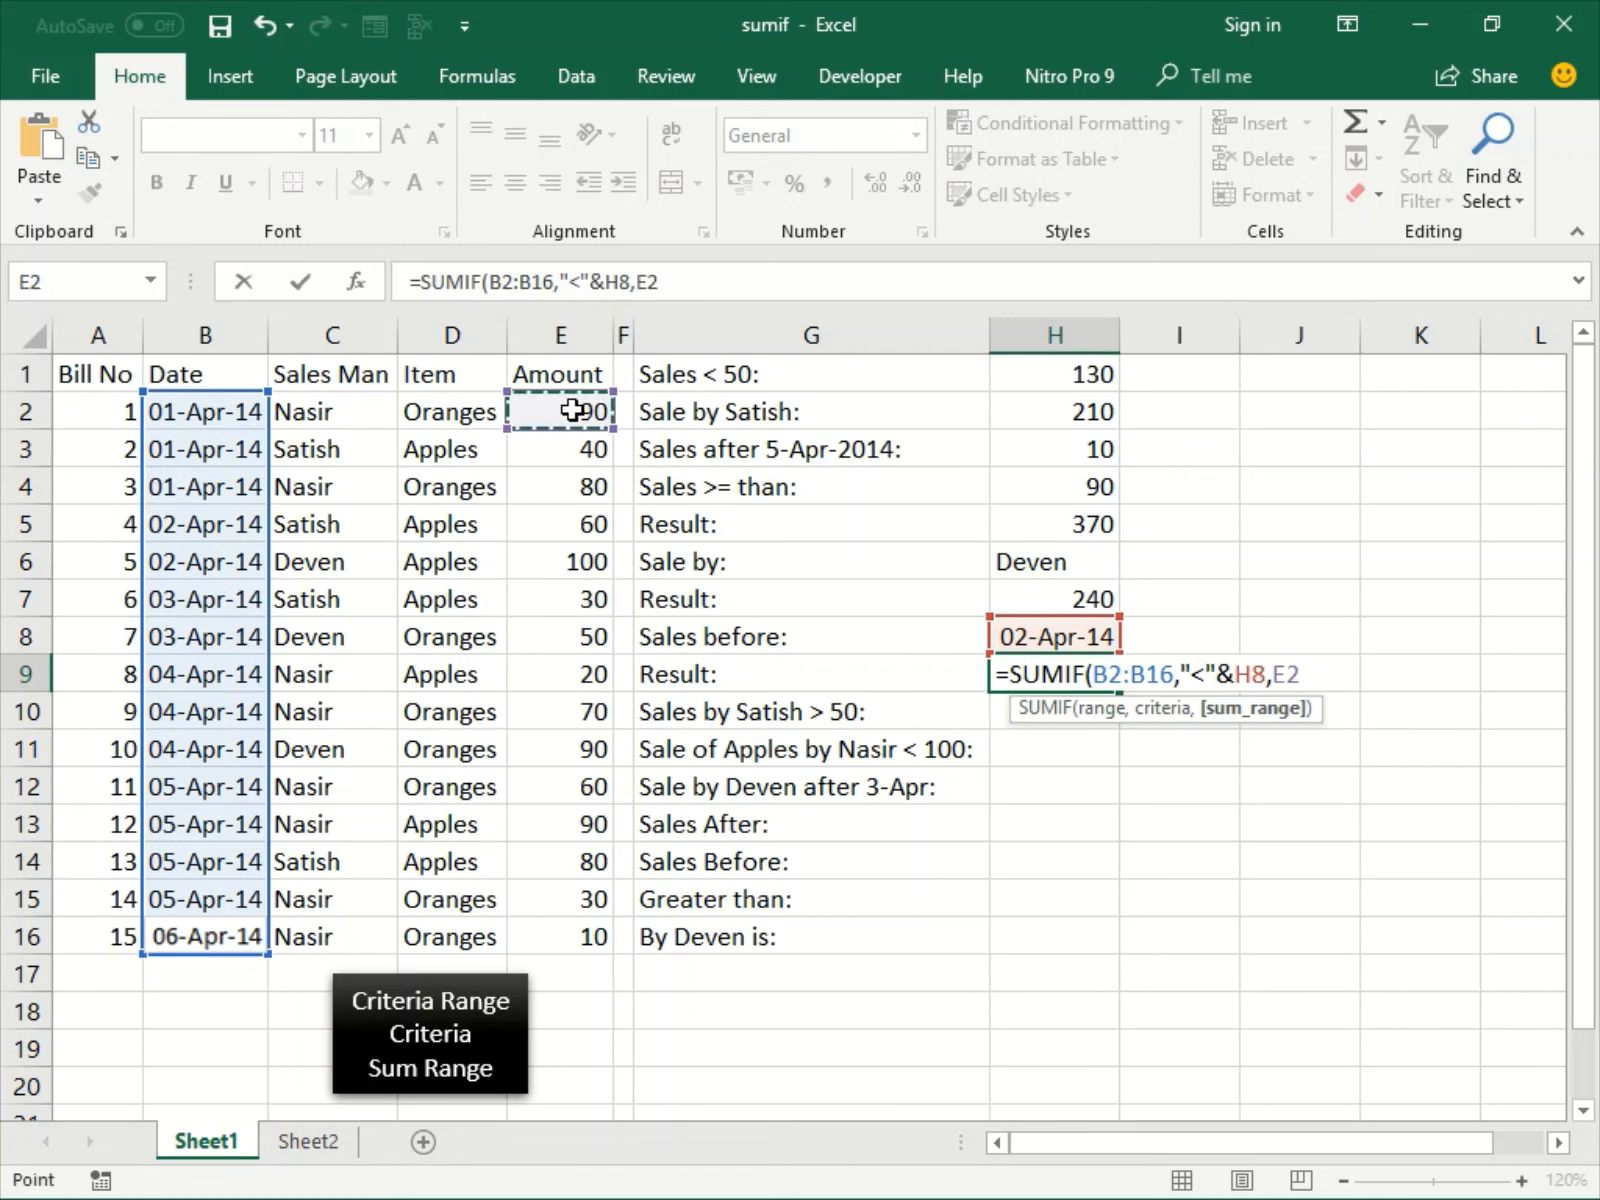
key("End")
key("shift+Down")
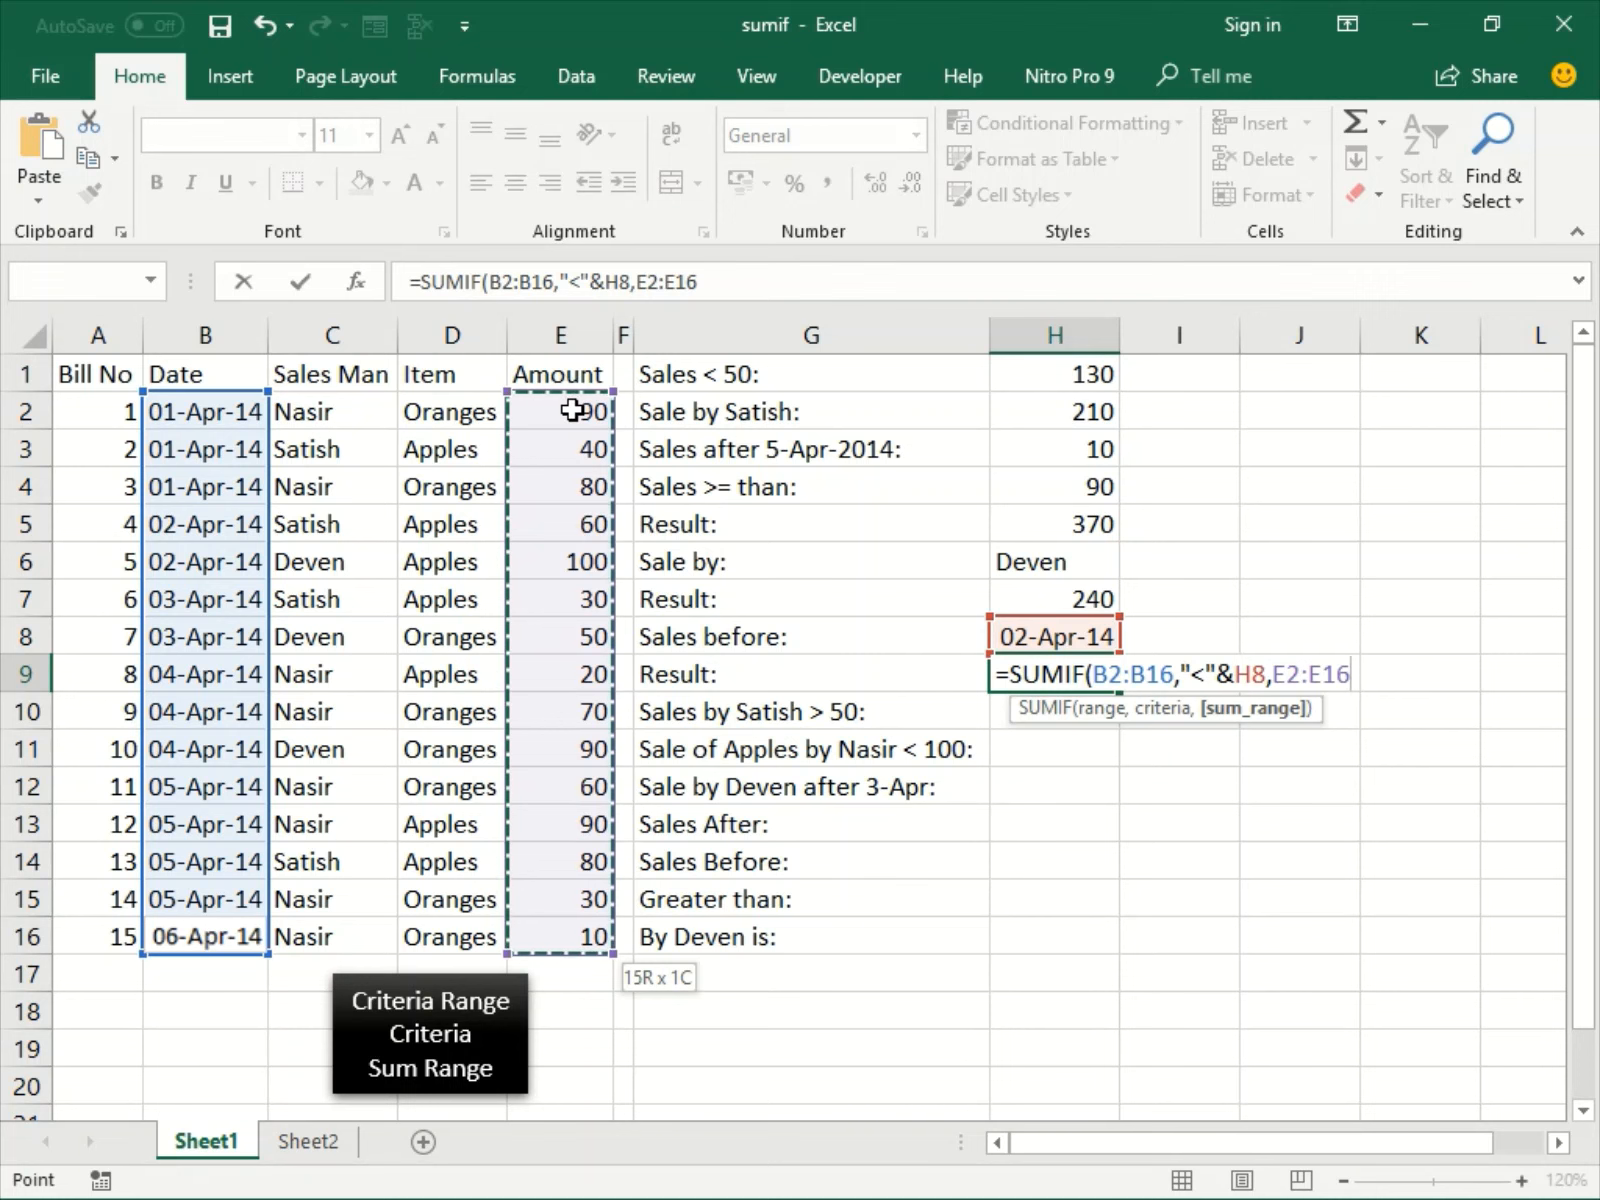
type(")")
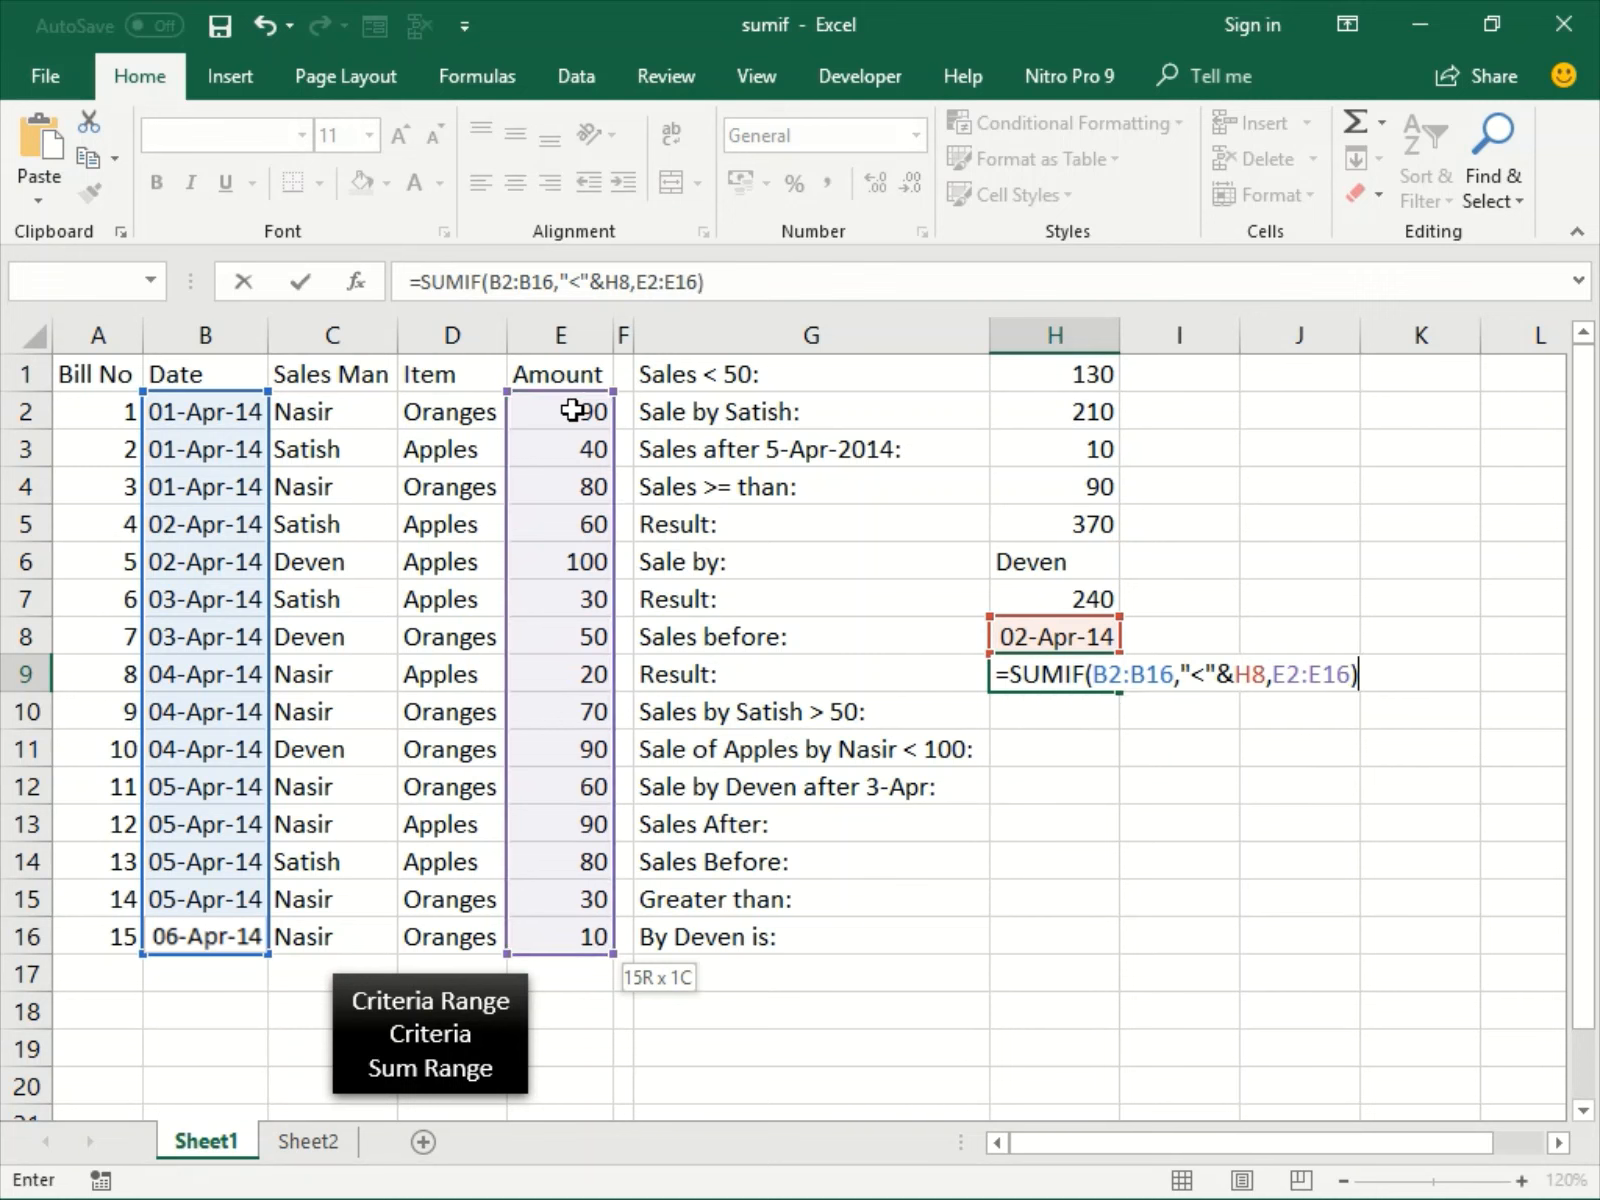
key("ctrl+Return")
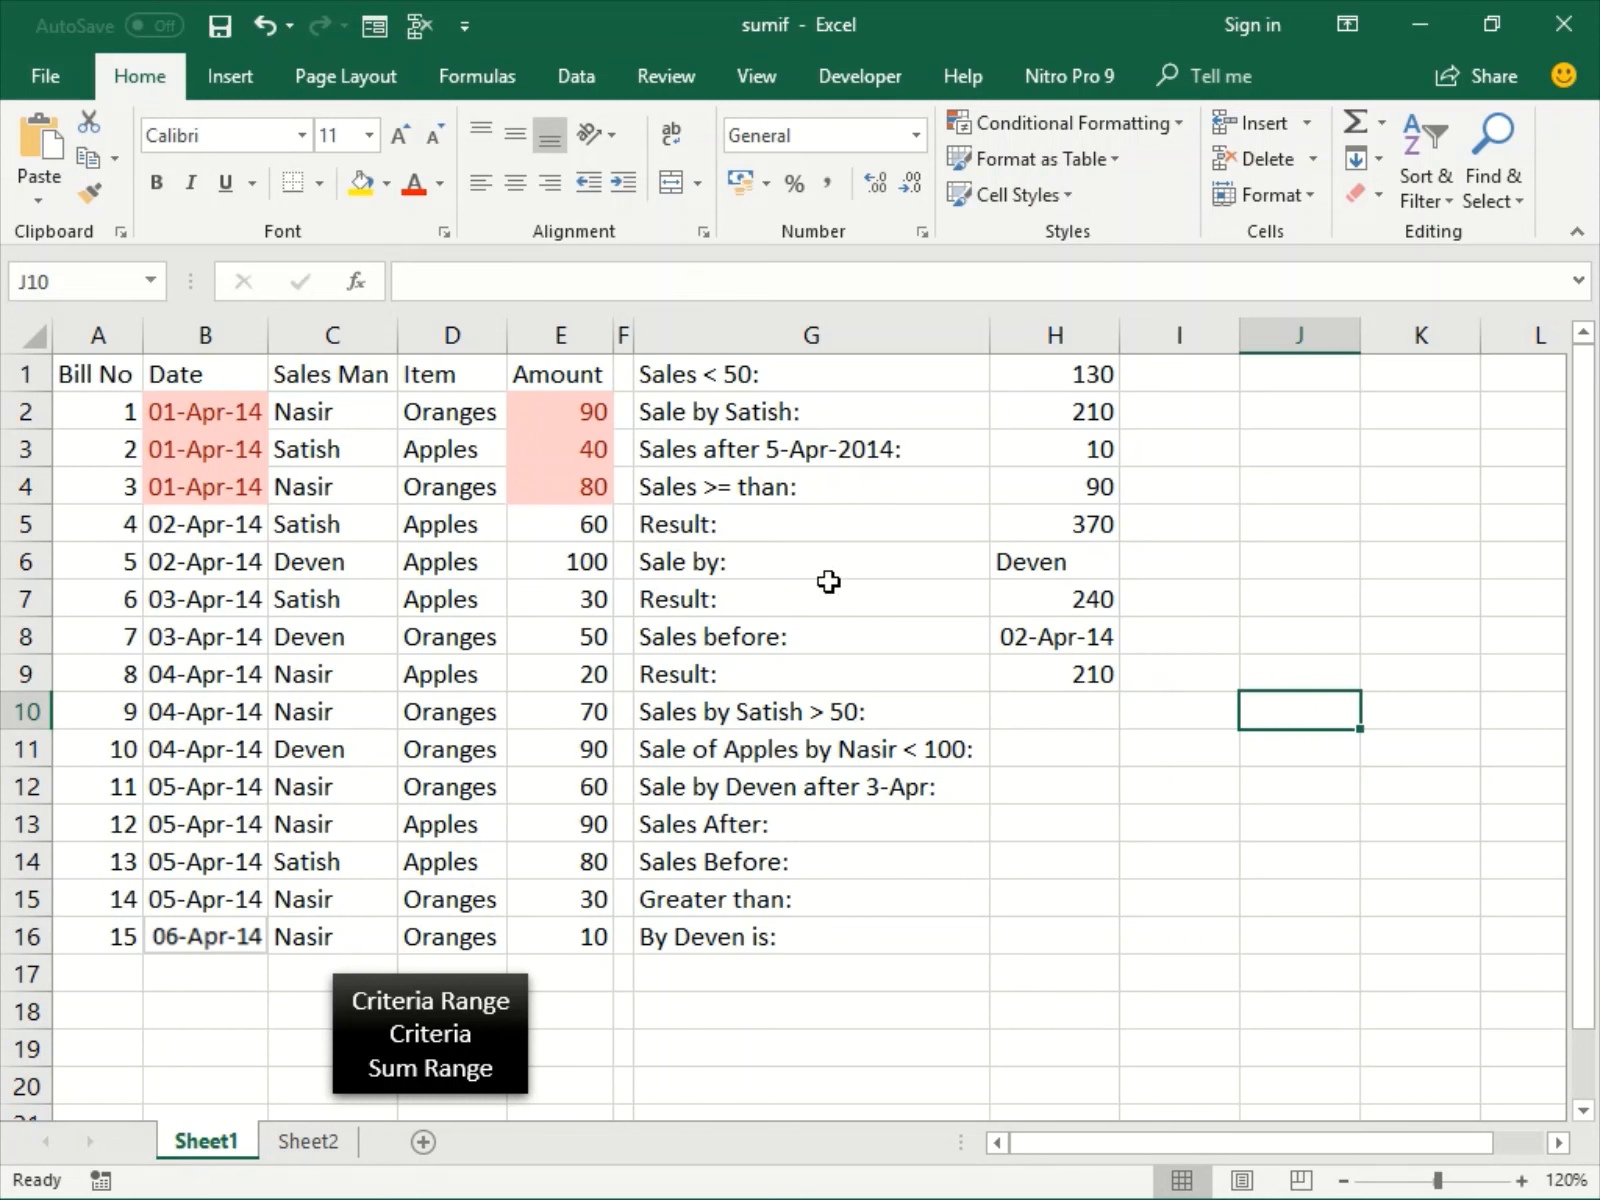
Start the SUMIF formula in H9 over again with the dates B2:B16 as the criteria range.
left_click(1059, 683)
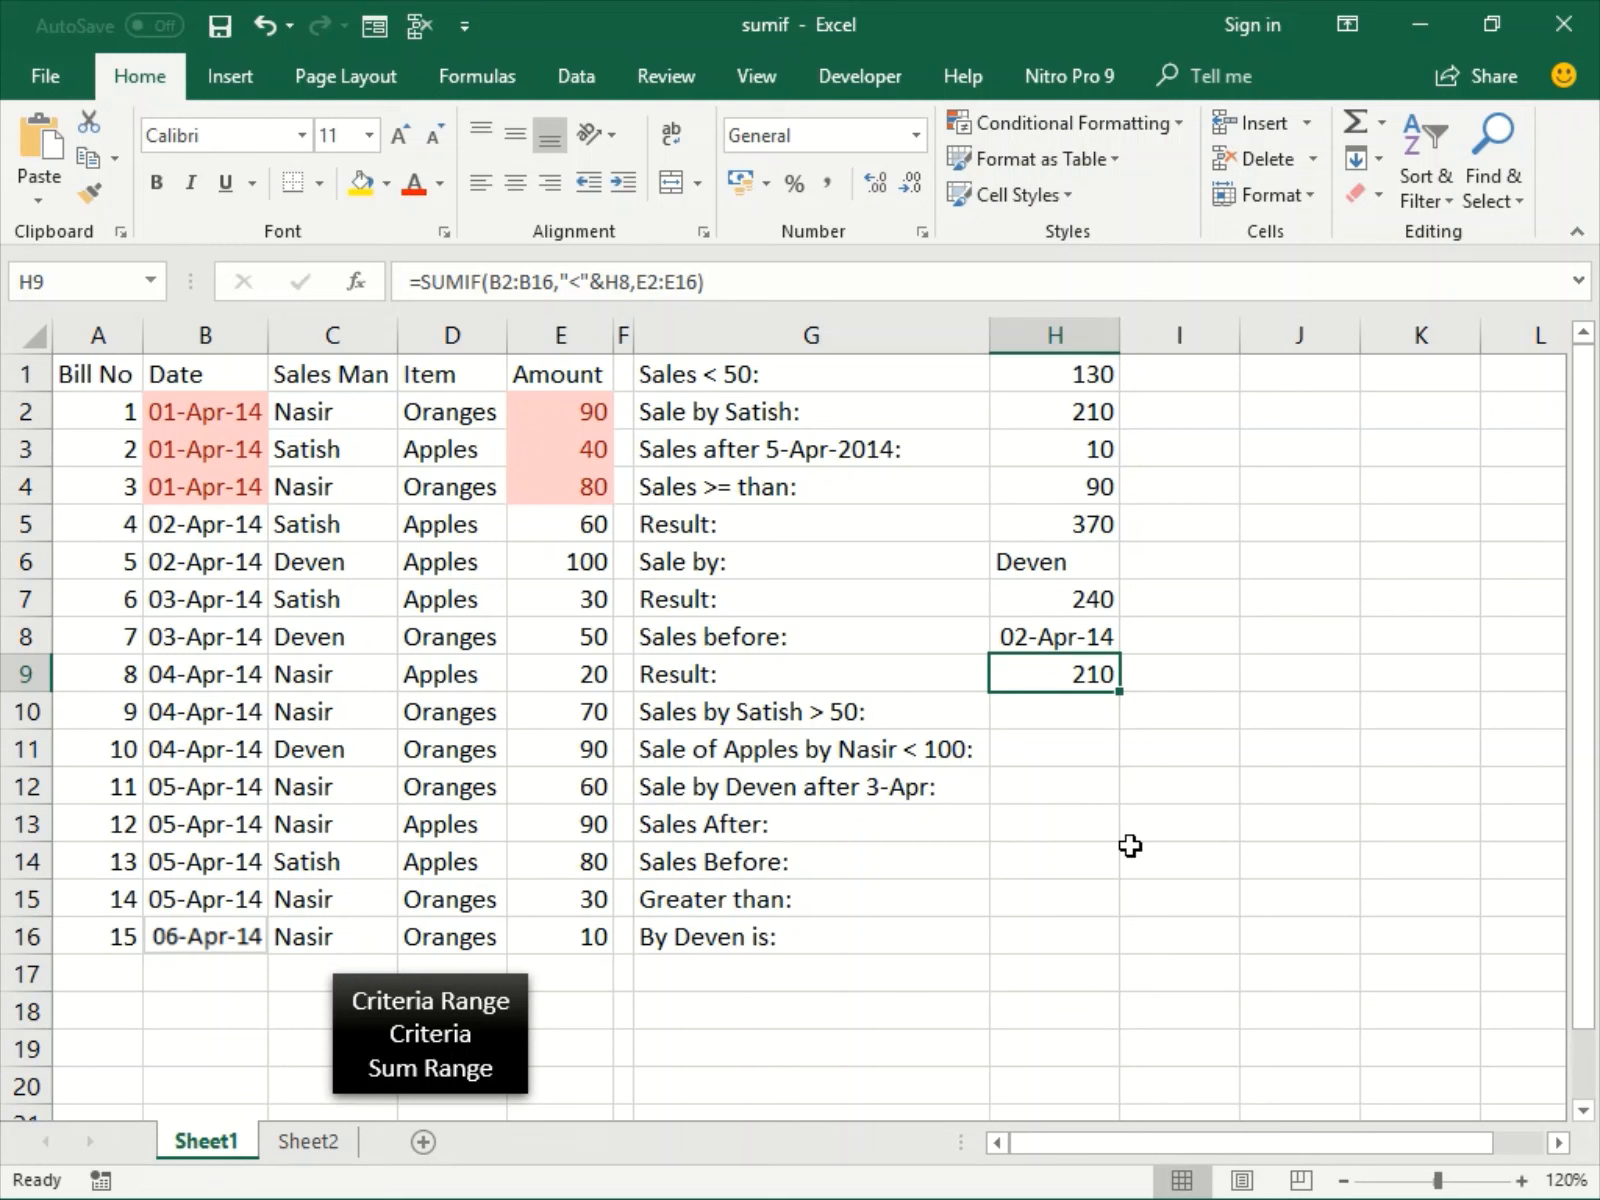
type("=SUMIF(")
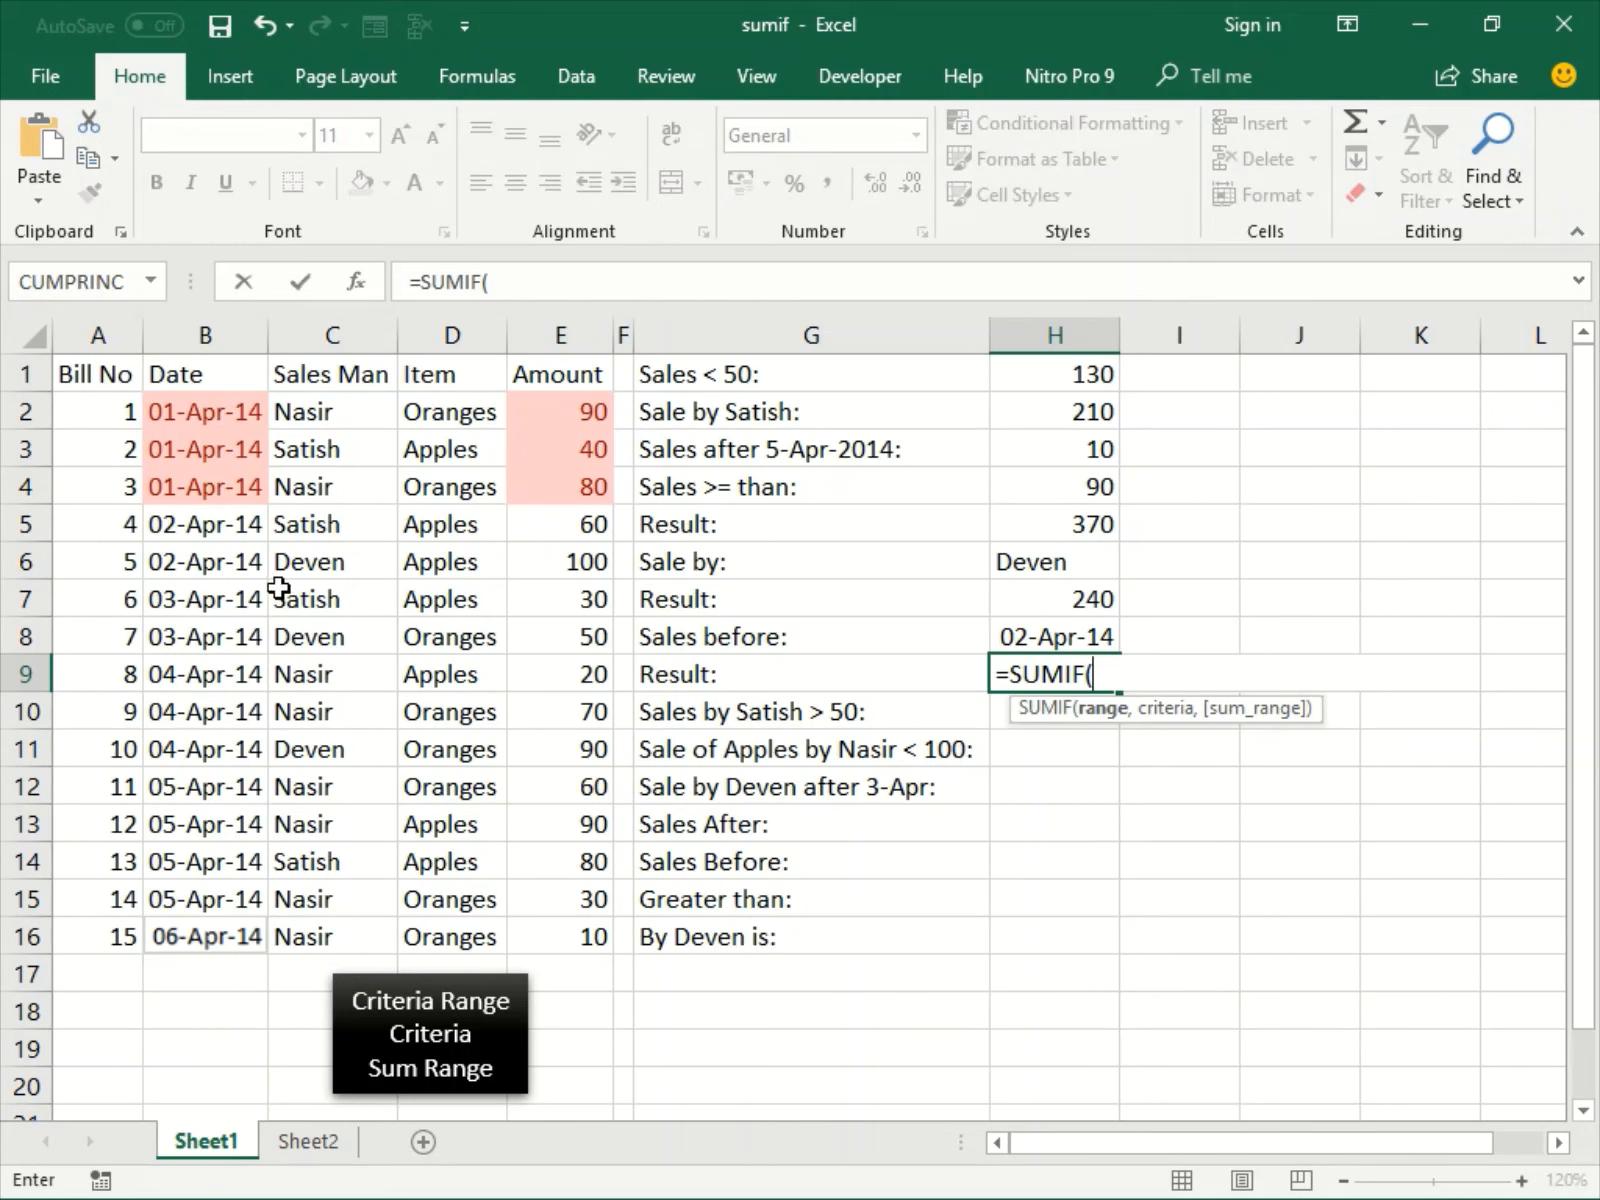
left_click(204, 413)
key("End")
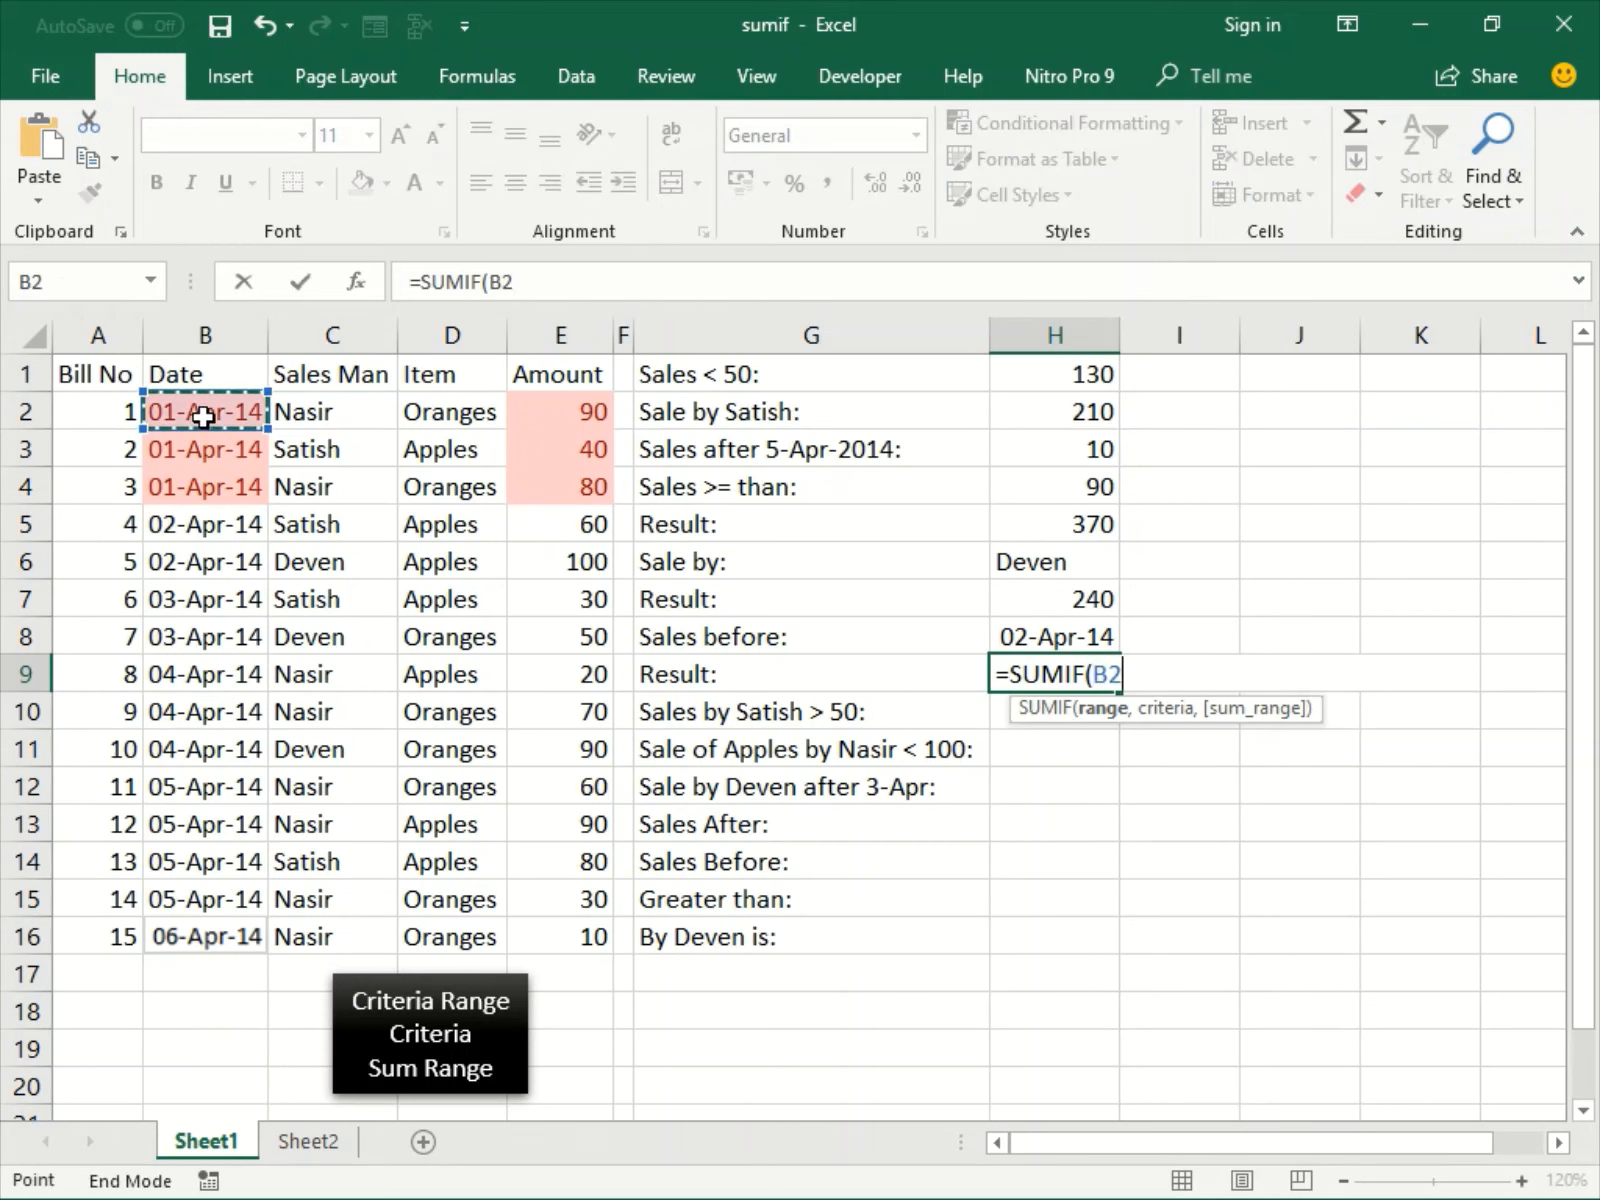
key("shift+Down")
type(",")
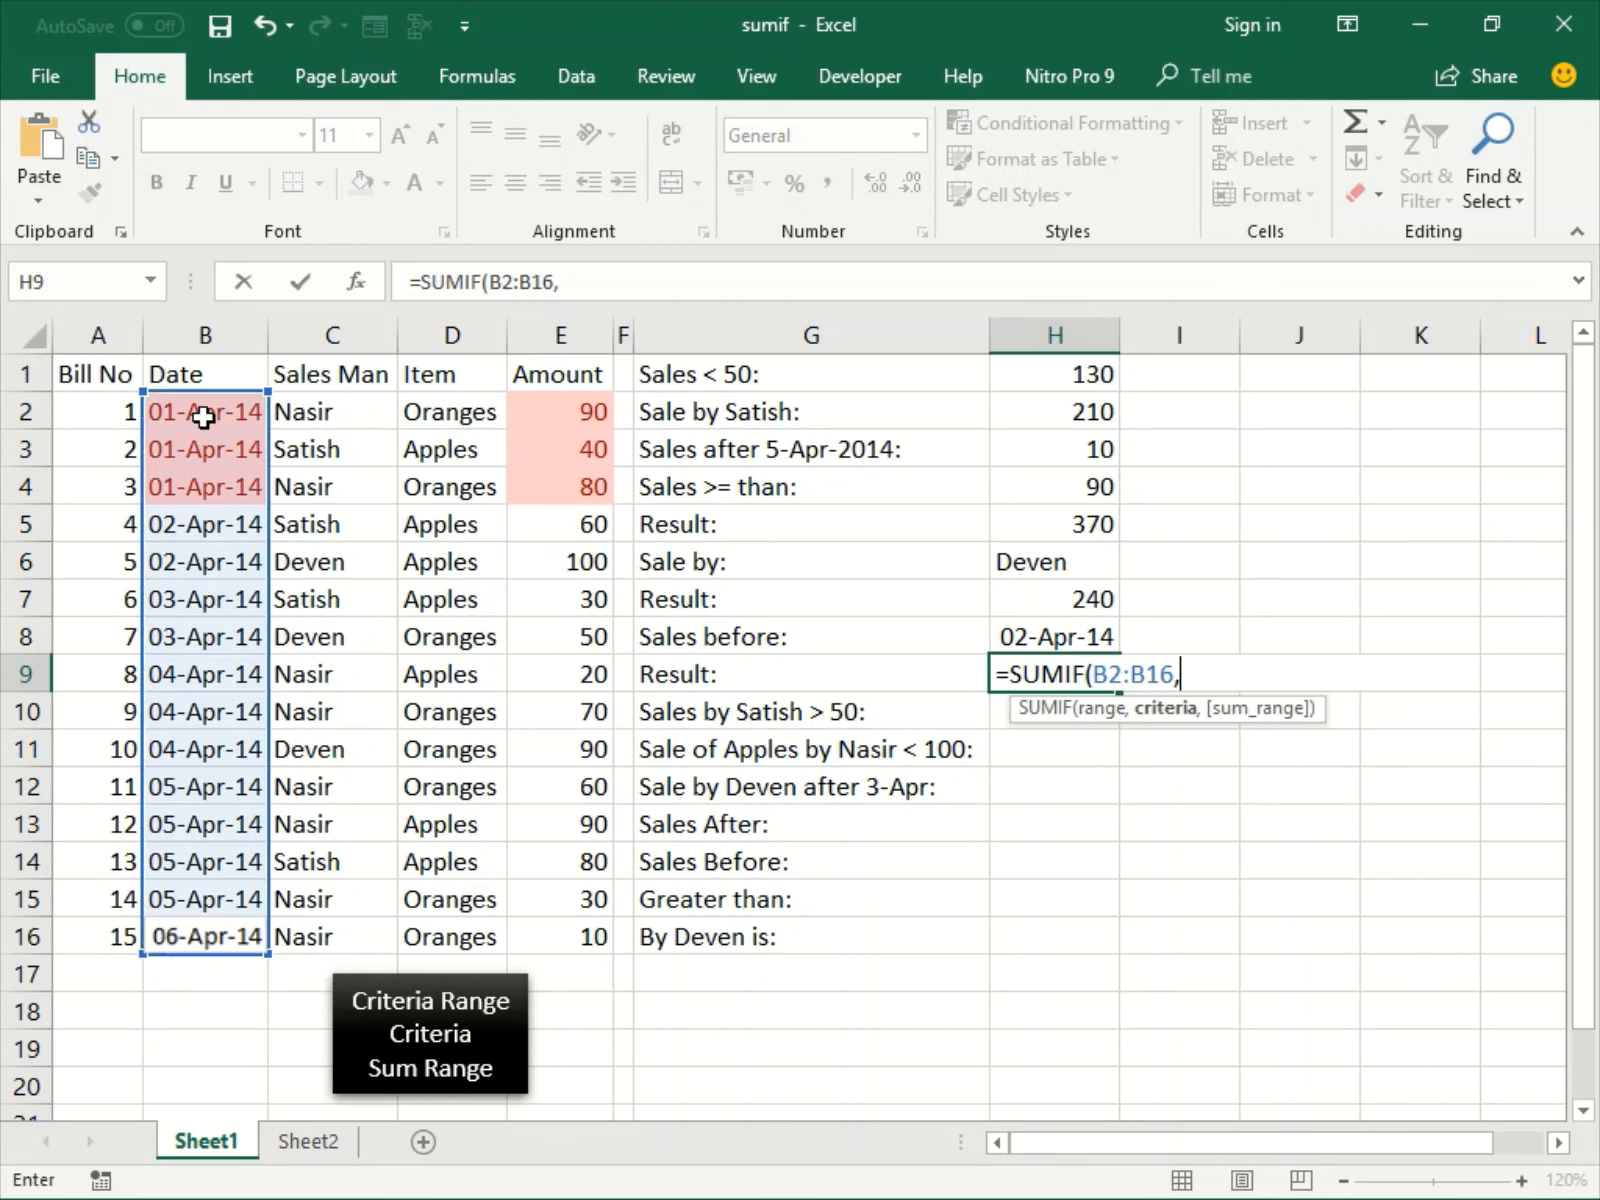
Finish the rewritten H9 formula with "<"&H8 as the criterion and E2:E16 as the sum range, enter it and select H10.
type("\"<\"&")
key("Up")
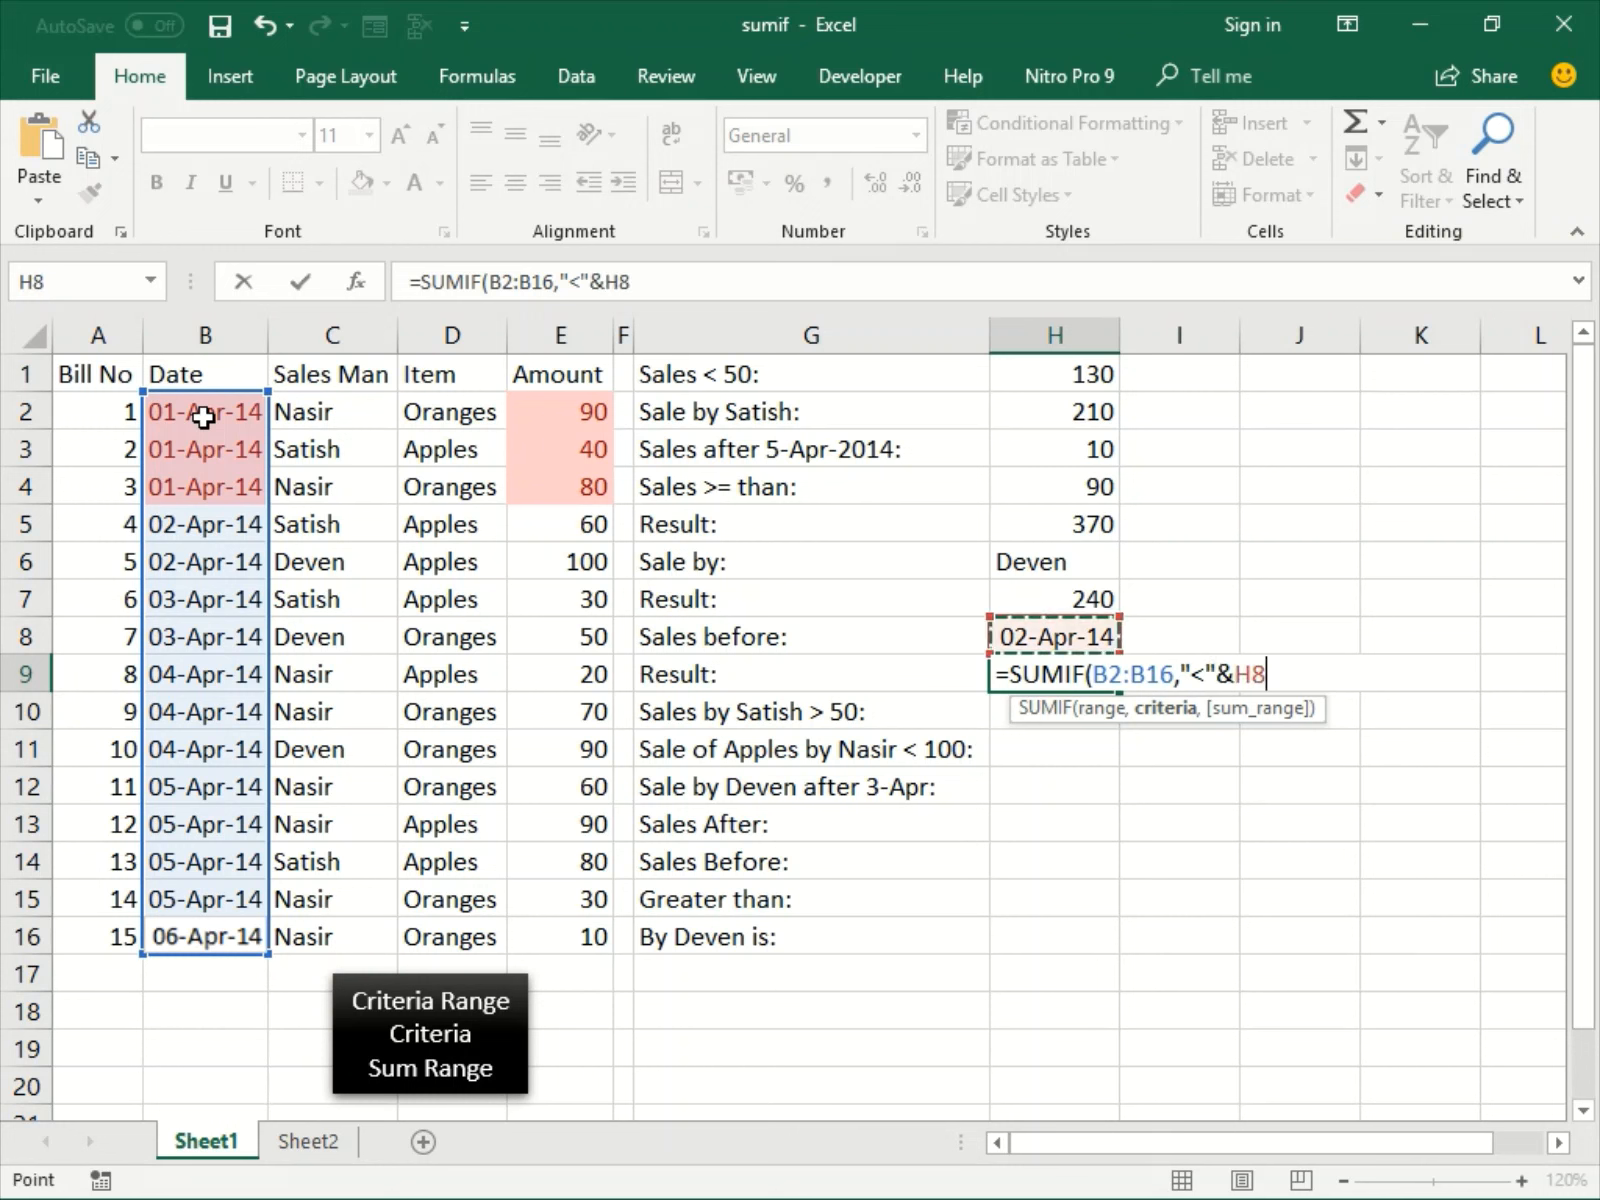
type(",")
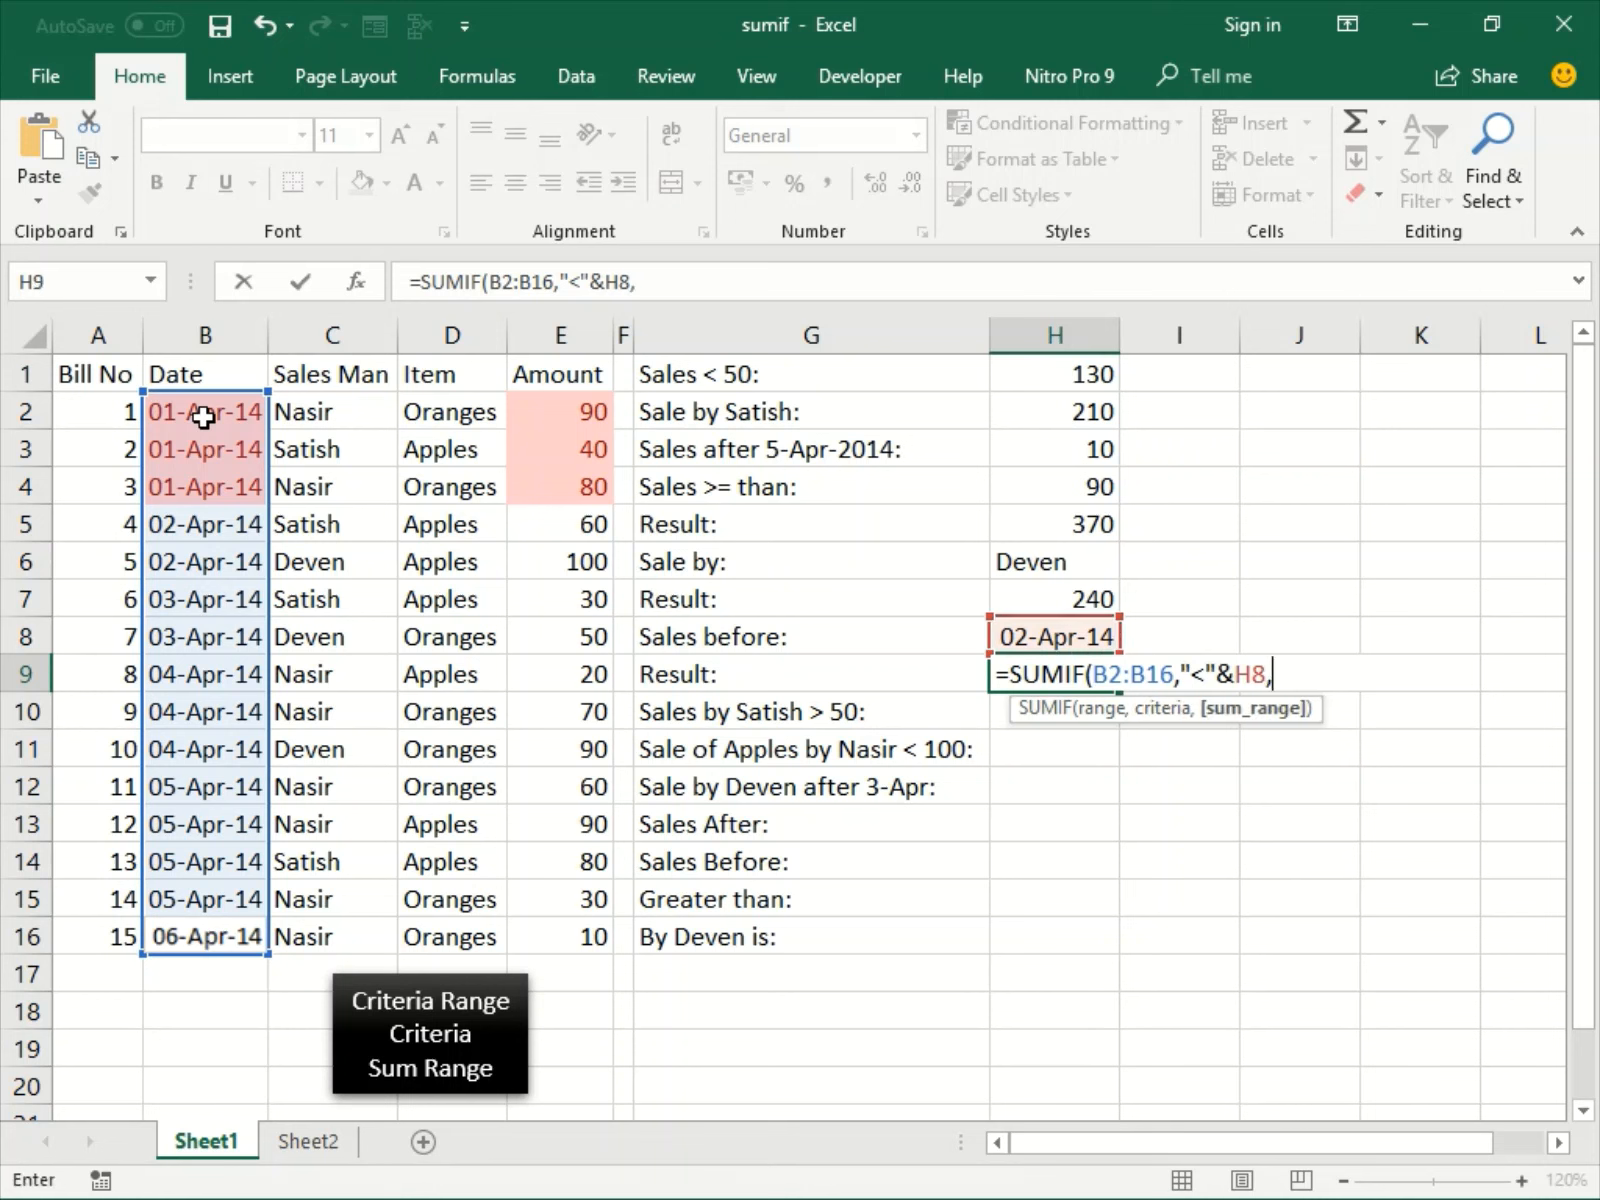
left_click(558, 411)
key("End")
key("shift+Down")
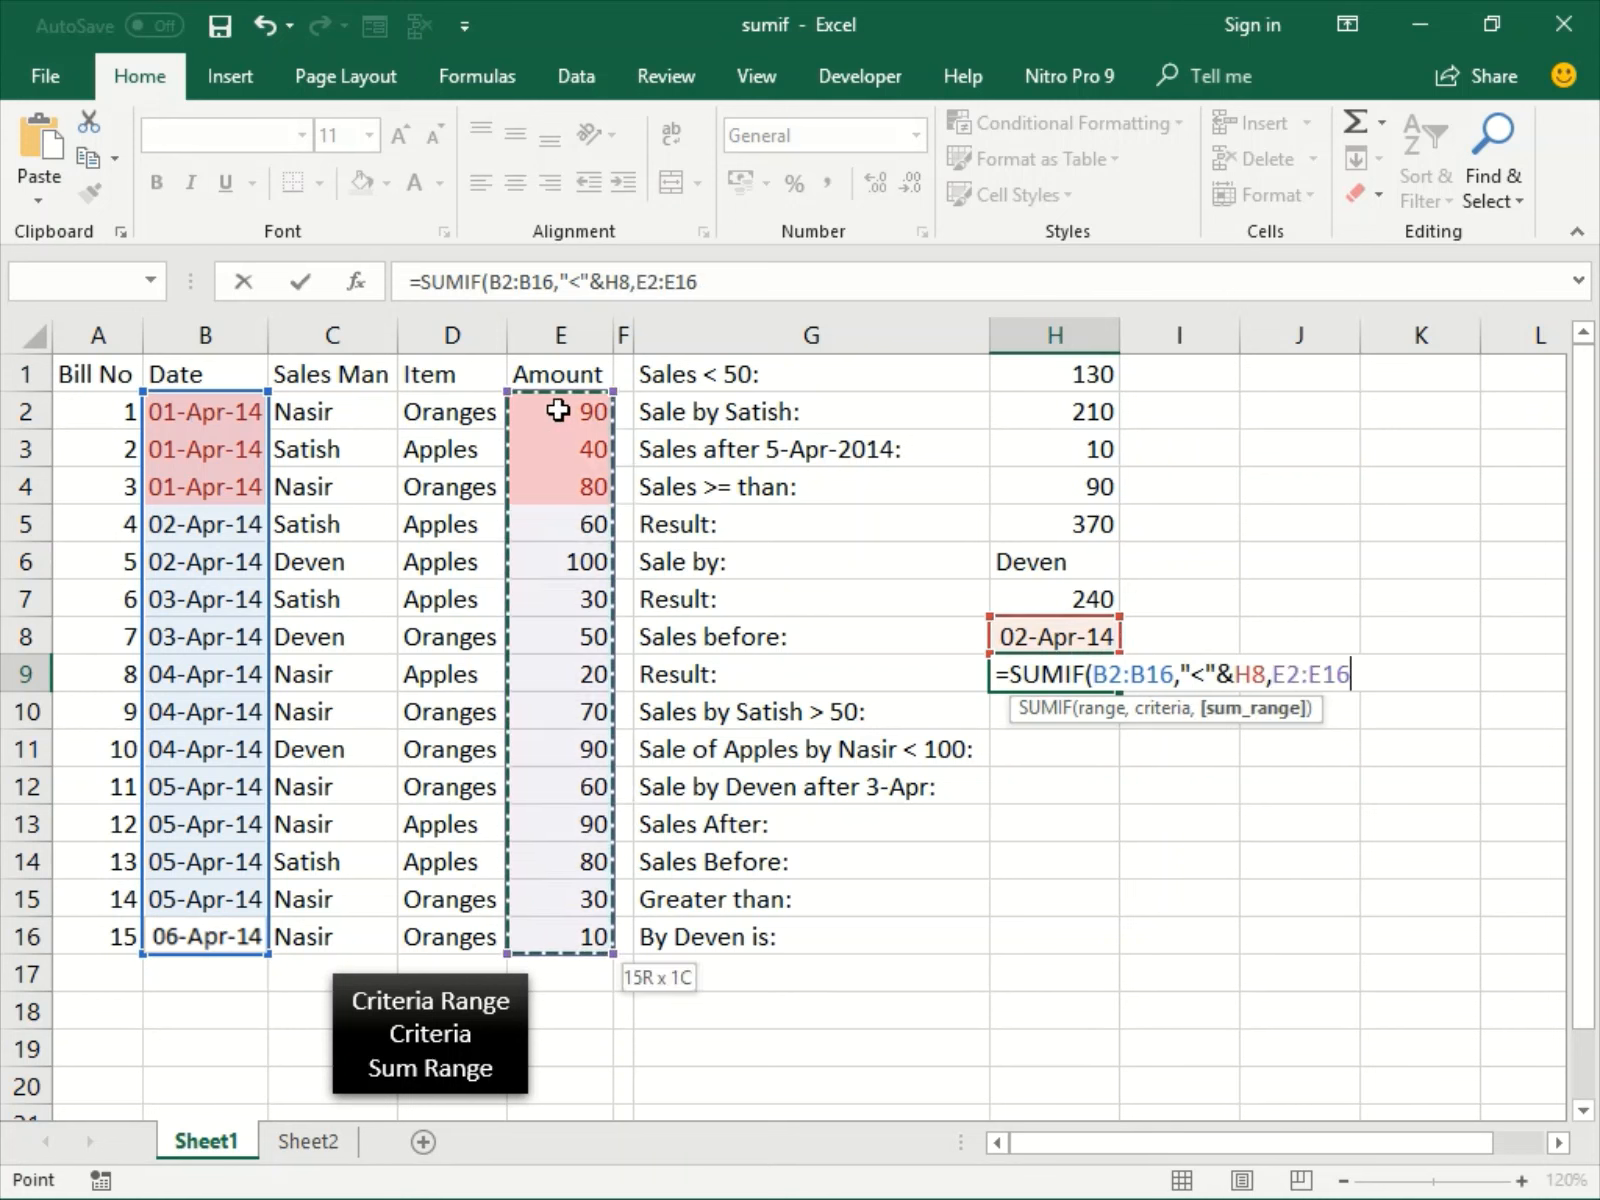
type(")")
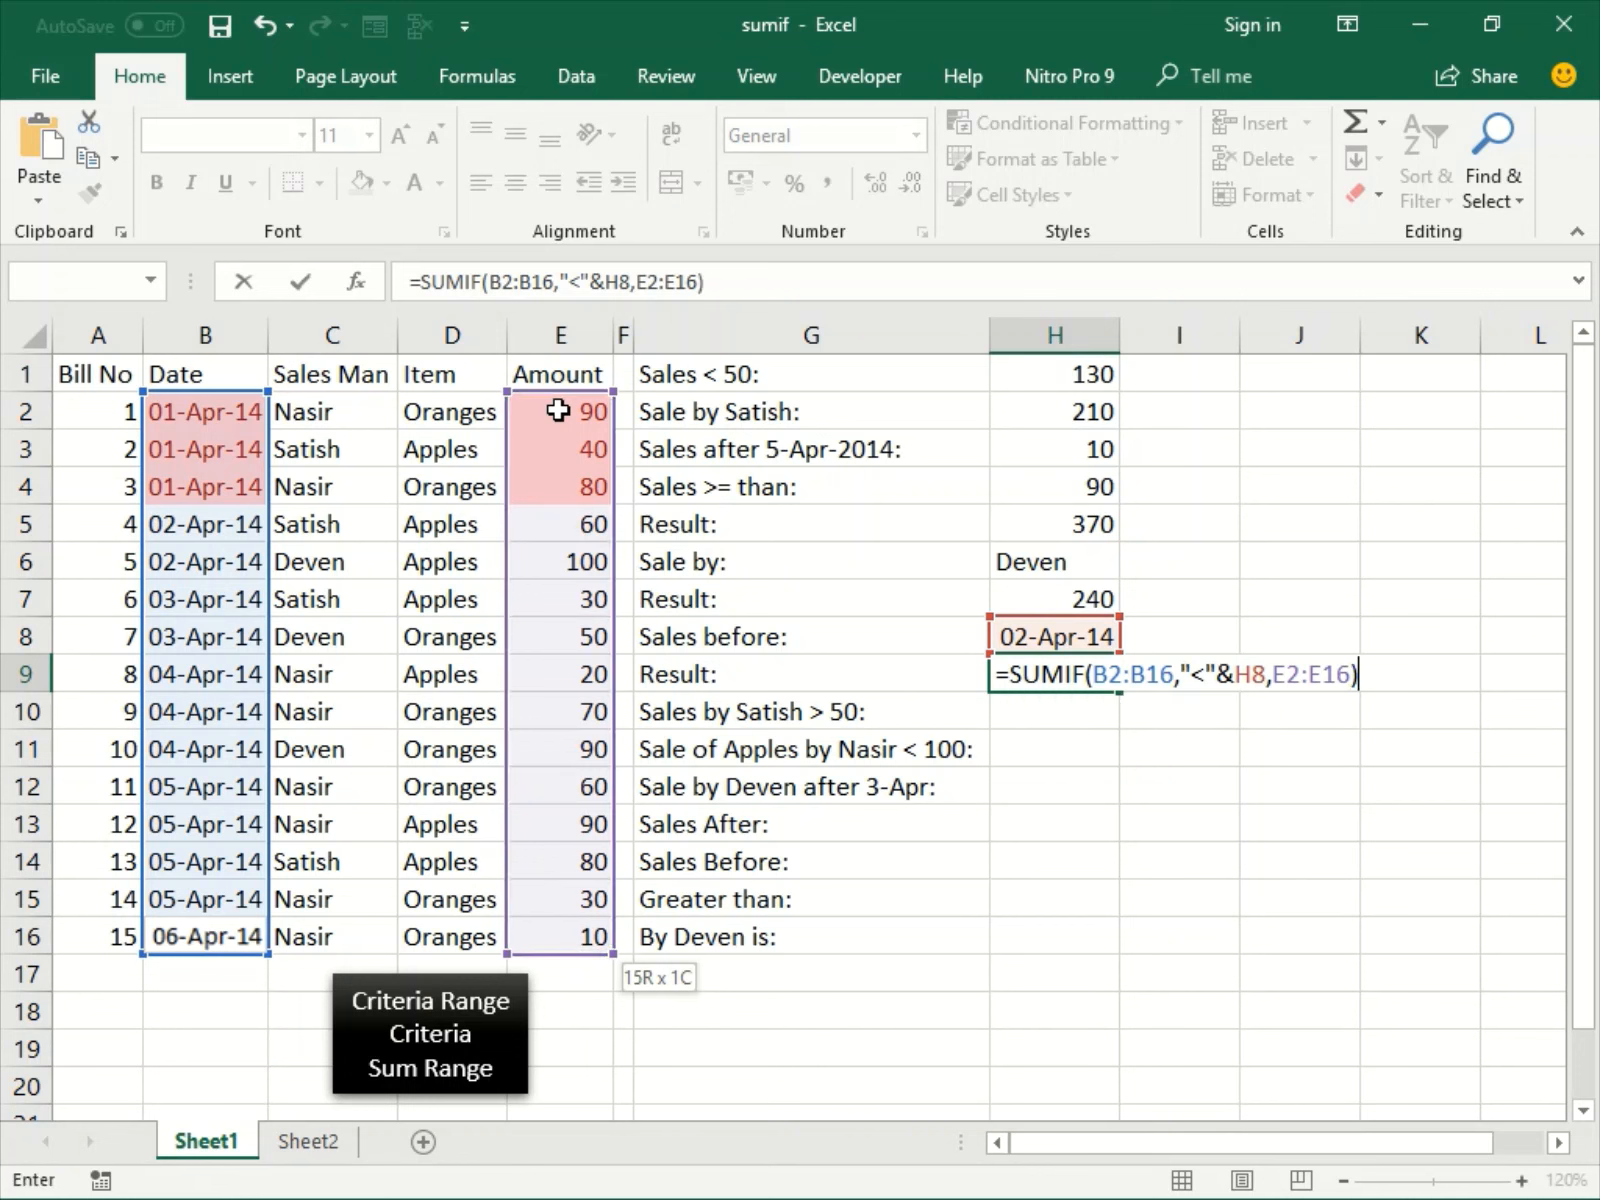
key("ctrl+Return")
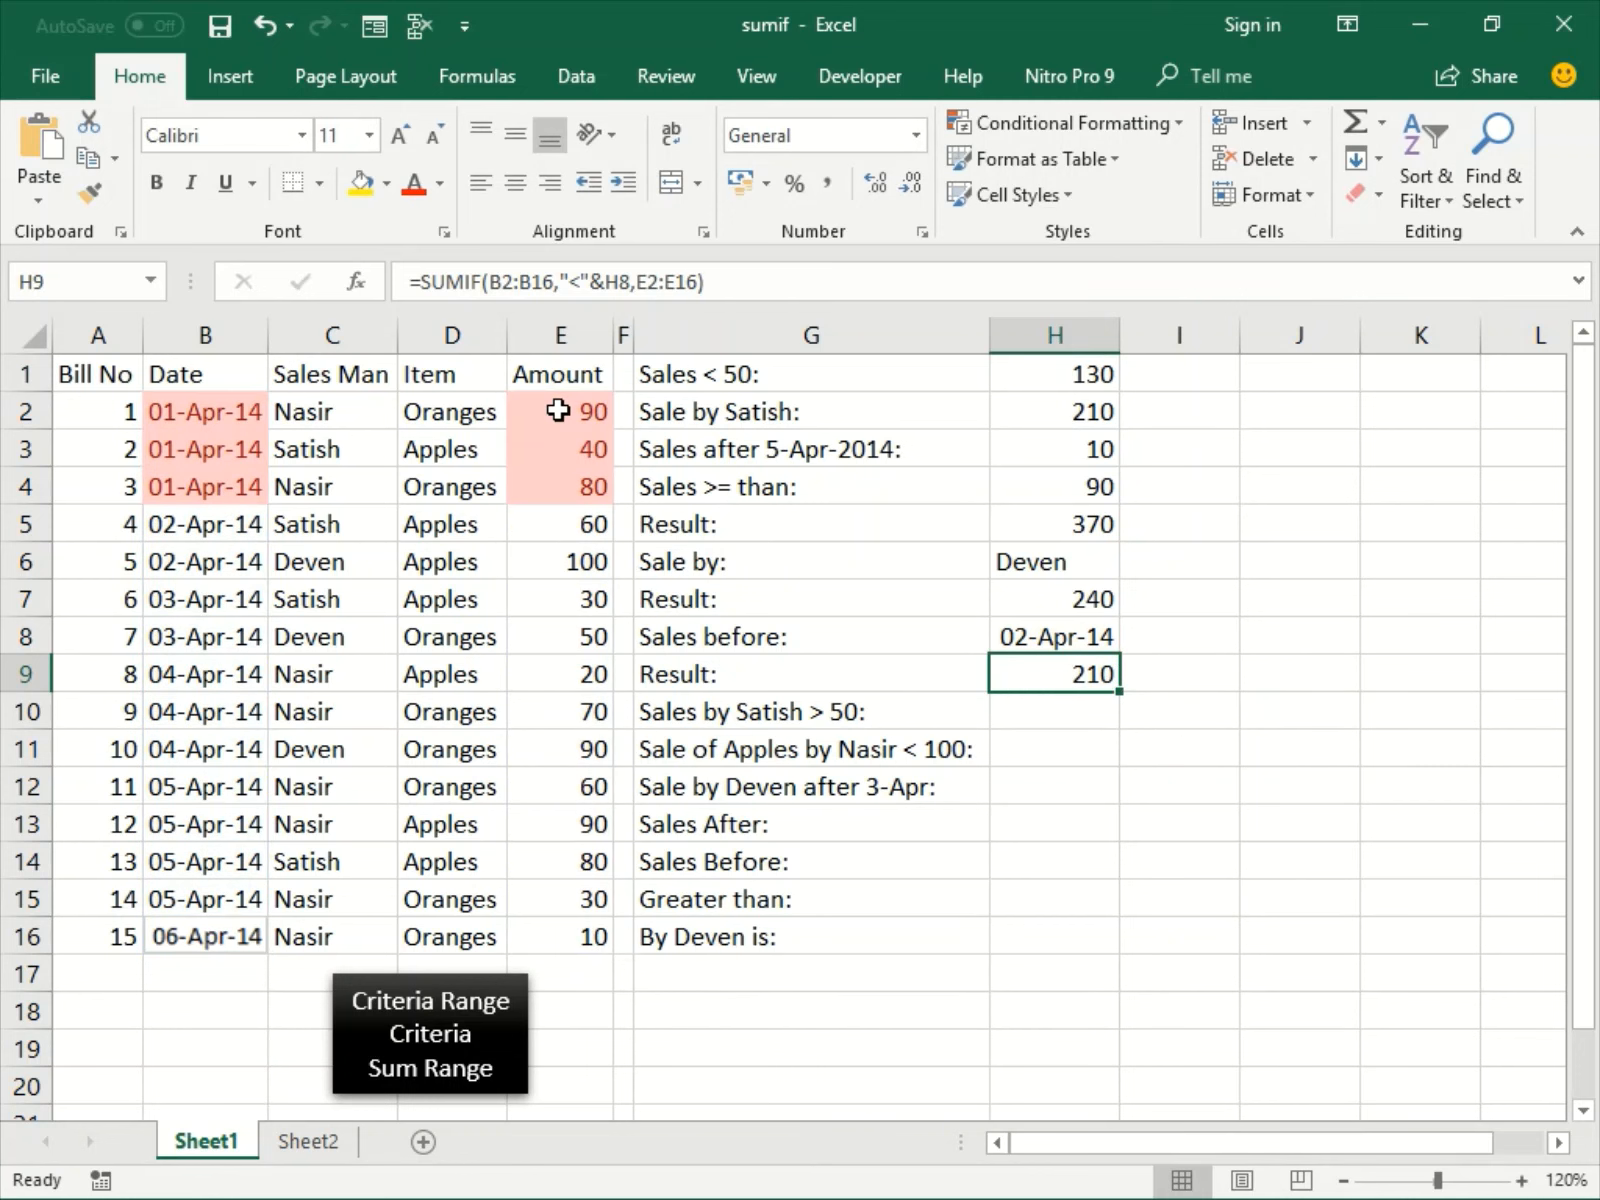
key("Down")
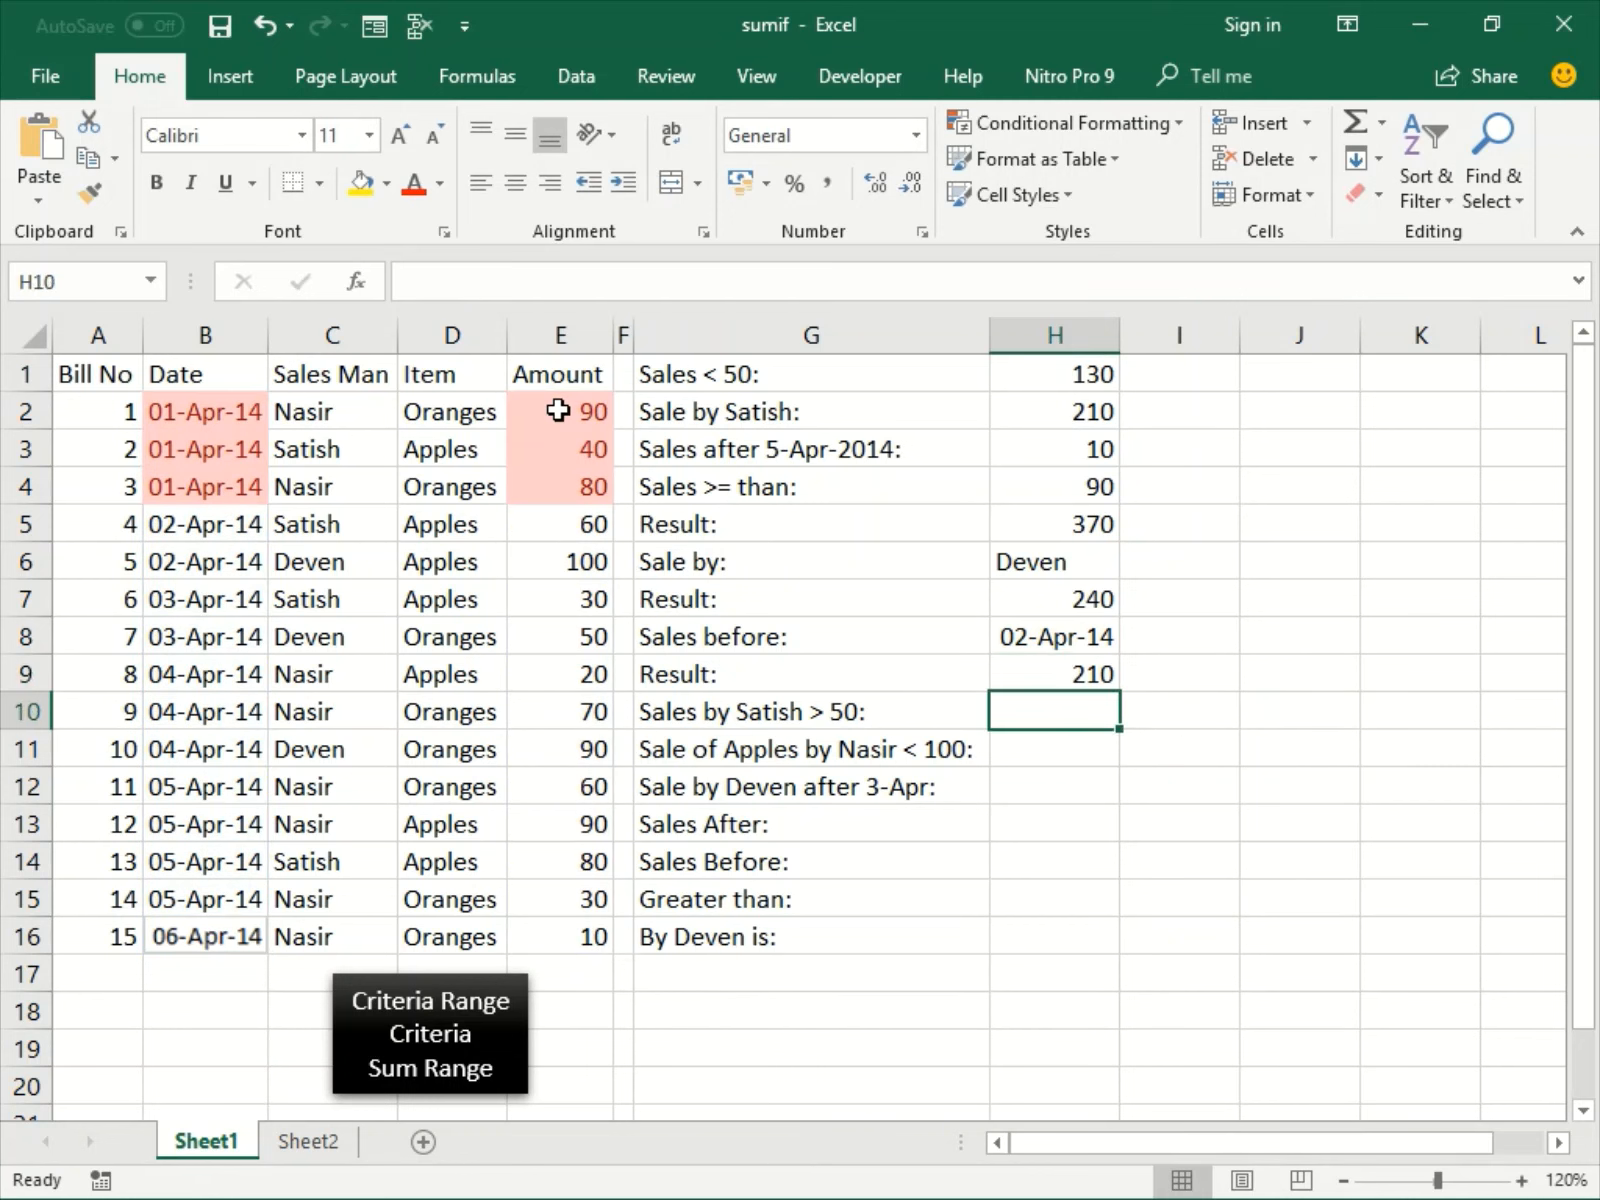